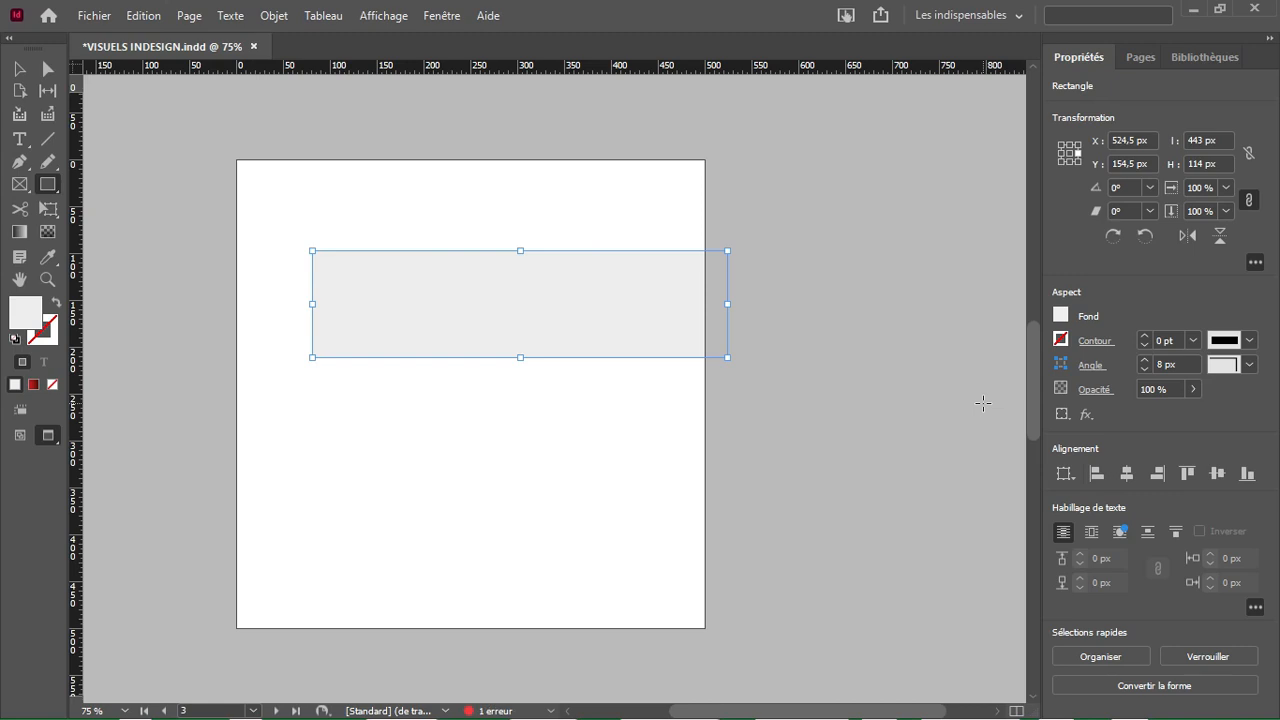
Step: Fill the selected rectangle with the red-to-dark-red linear gradient and add that gradient to the swatches
left_click(1062, 316)
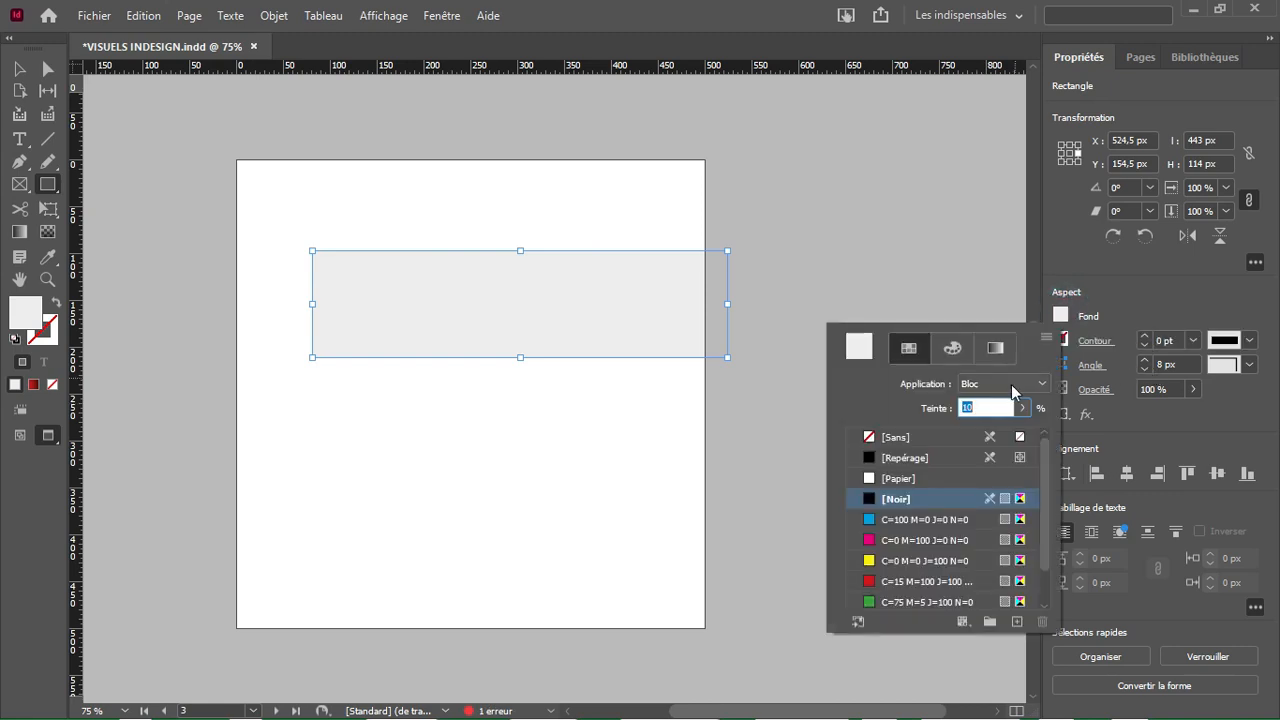
left_click(996, 350)
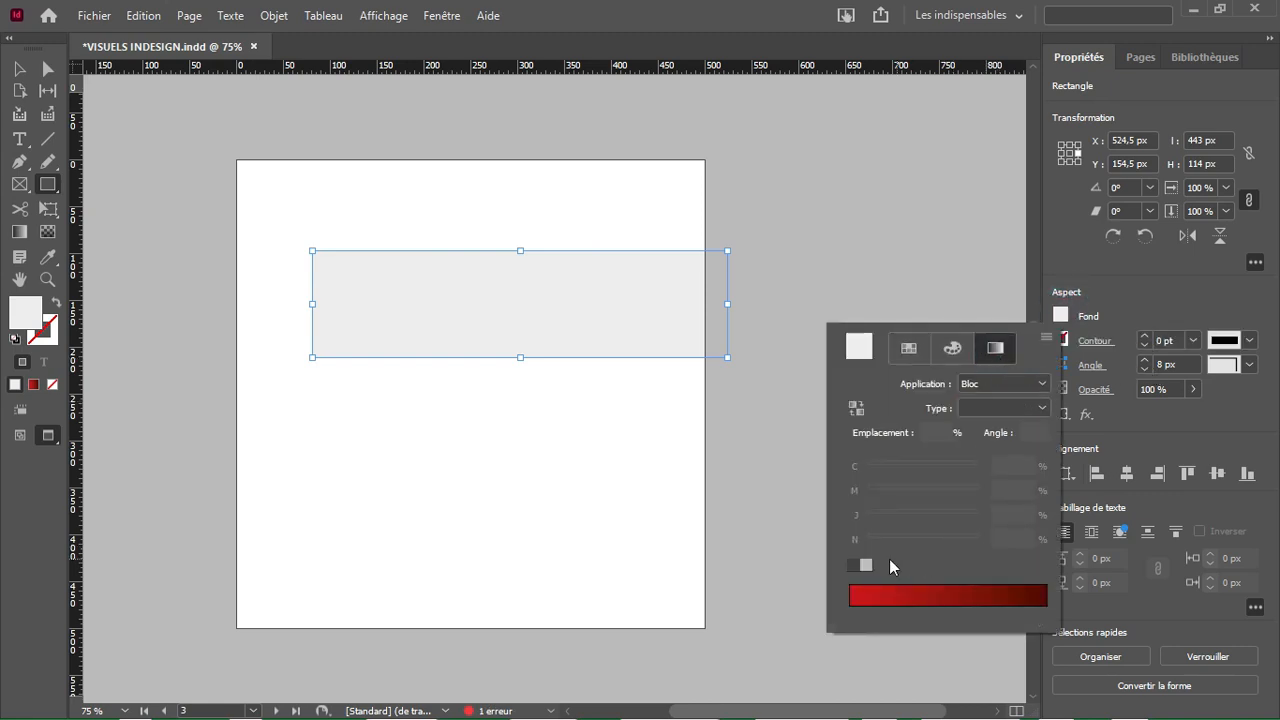
left_click(954, 602)
left_click(1046, 341)
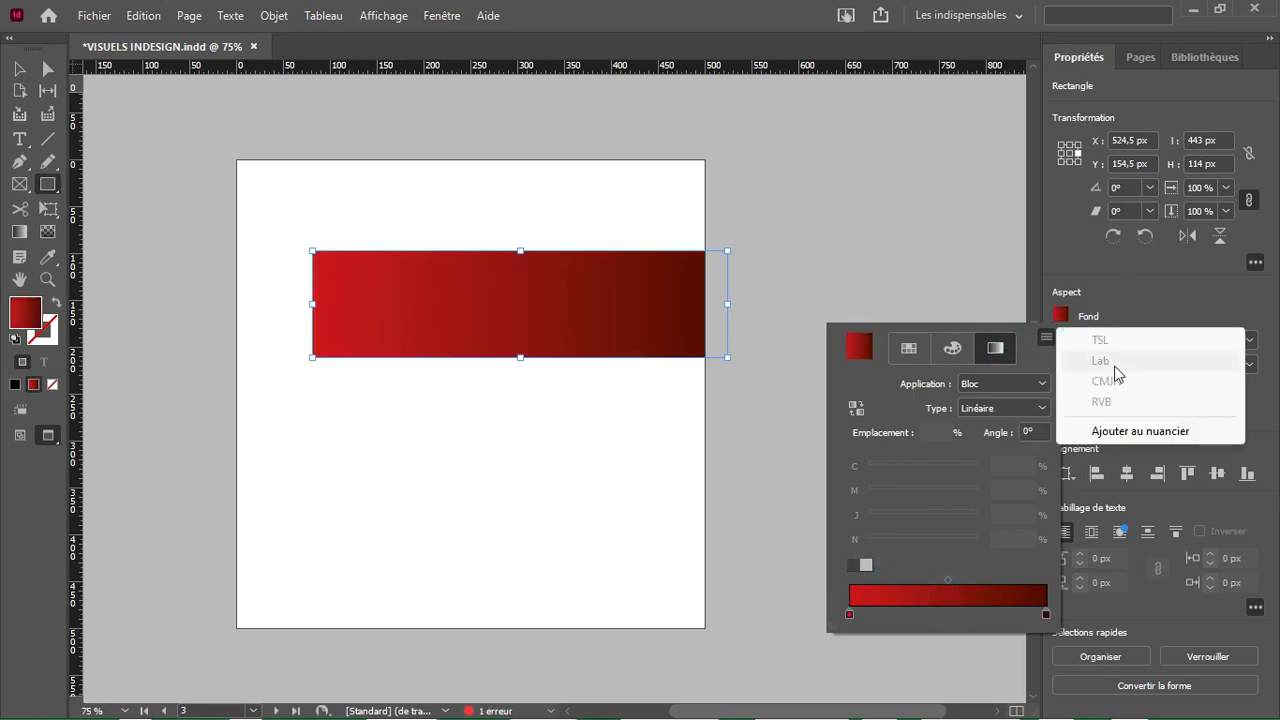
left_click(1121, 431)
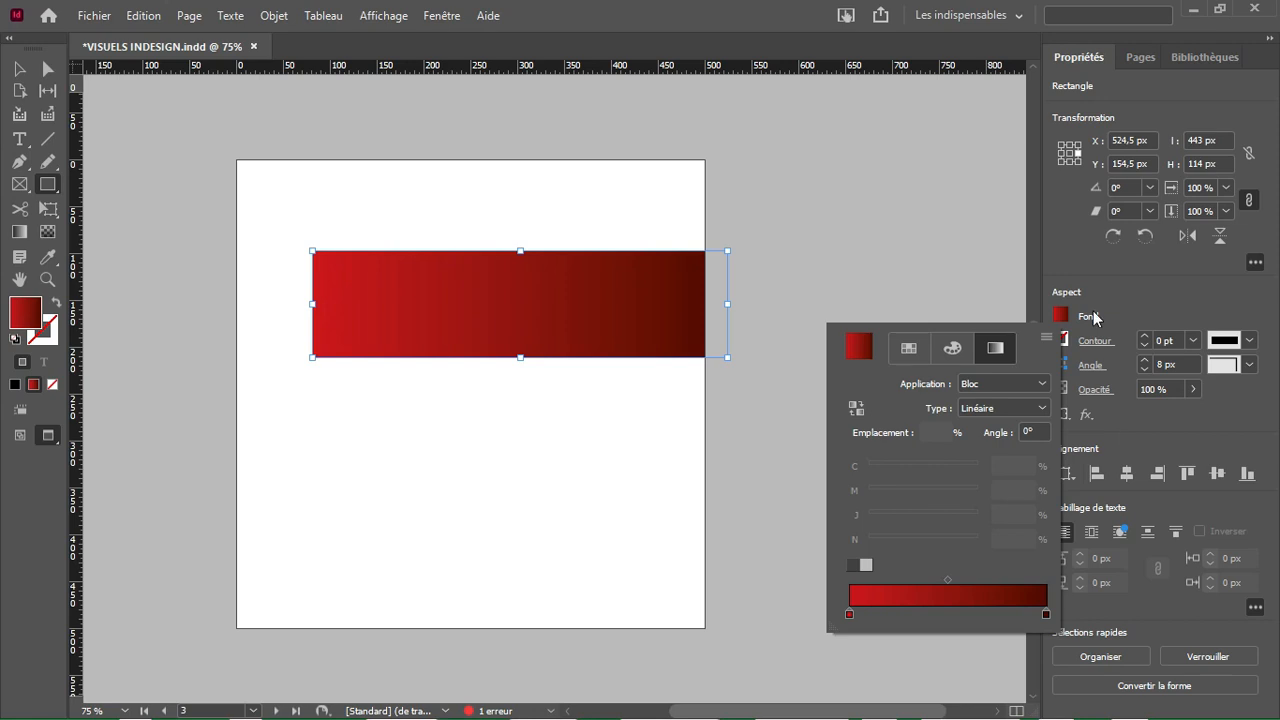
Step: Edit the newly added gradient swatch and set its starting colour stop to black
left_click(1062, 317)
left_click(1062, 317)
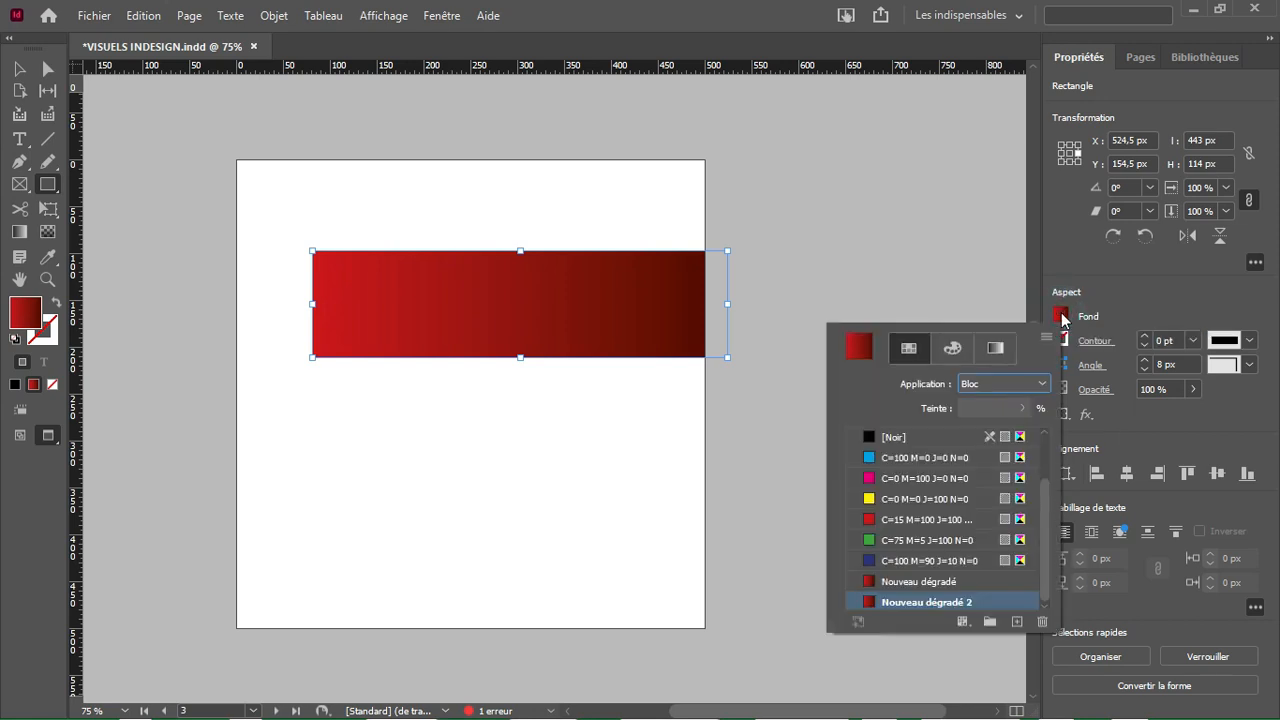
left_click(1052, 334)
double_click(955, 604)
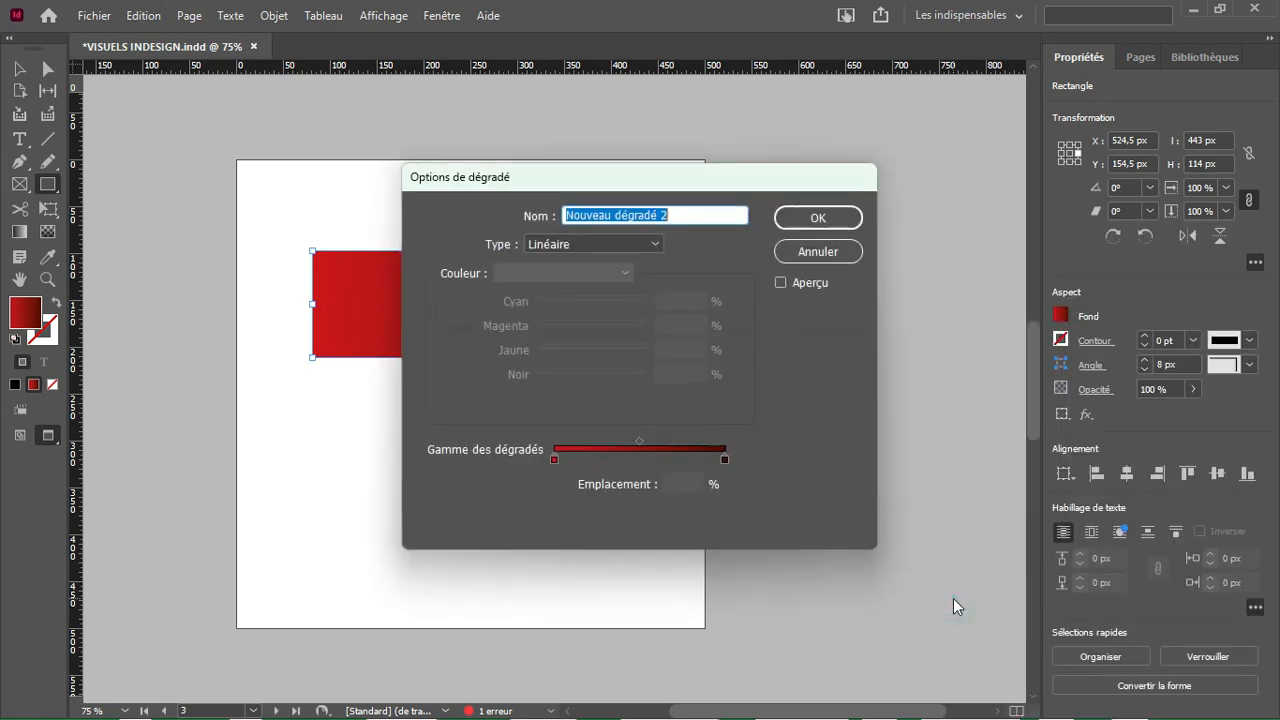
left_click(554, 460)
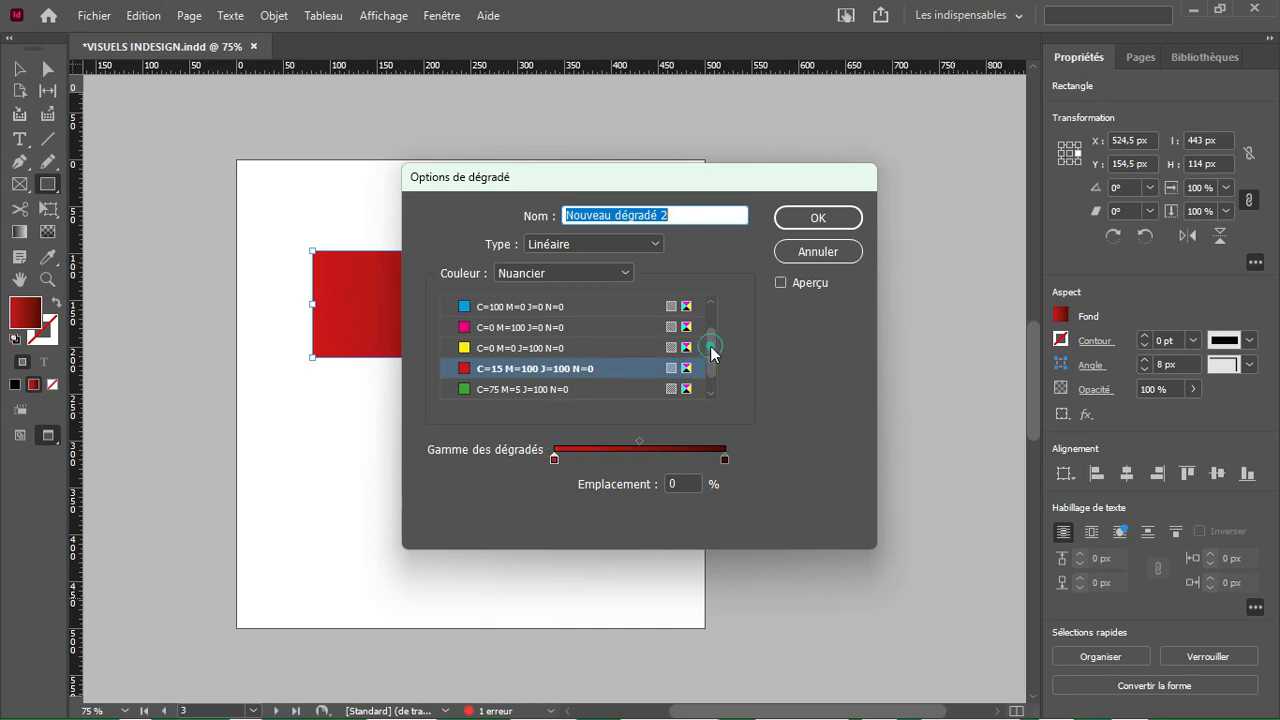
left_click_drag(711, 346, 711, 305)
left_click(600, 328)
Step: Set the gradient's end stop to cyan 100, magenta 100, yellow 100 and black 75%, and accept the gradient options
left_click(724, 459)
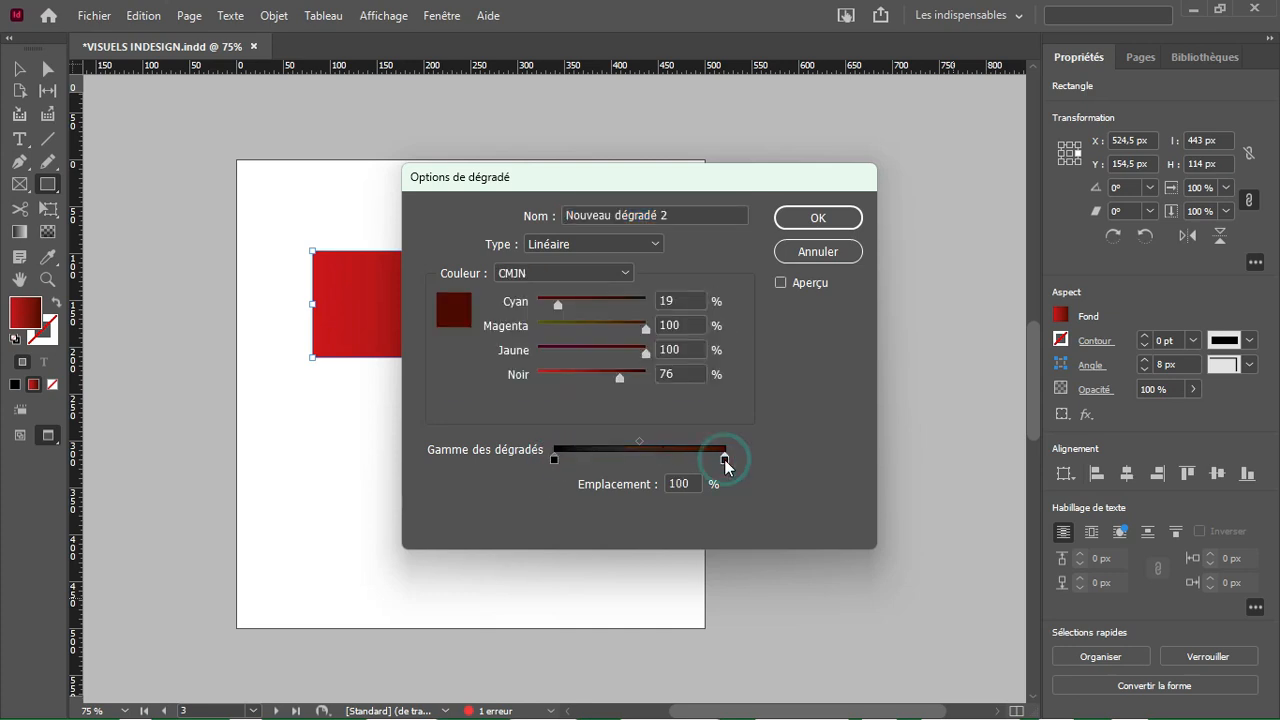
left_click(622, 301)
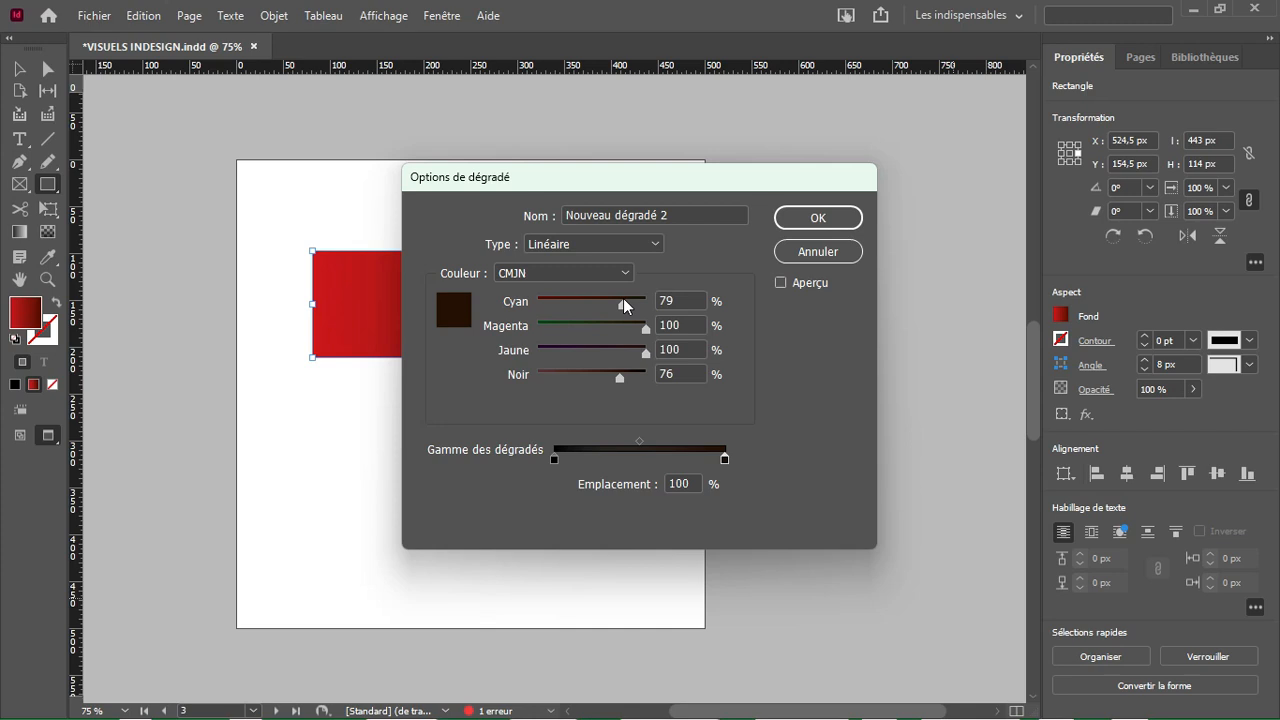
left_click_drag(620, 377, 694, 374)
left_click(538, 351)
left_click_drag(645, 377, 518, 390)
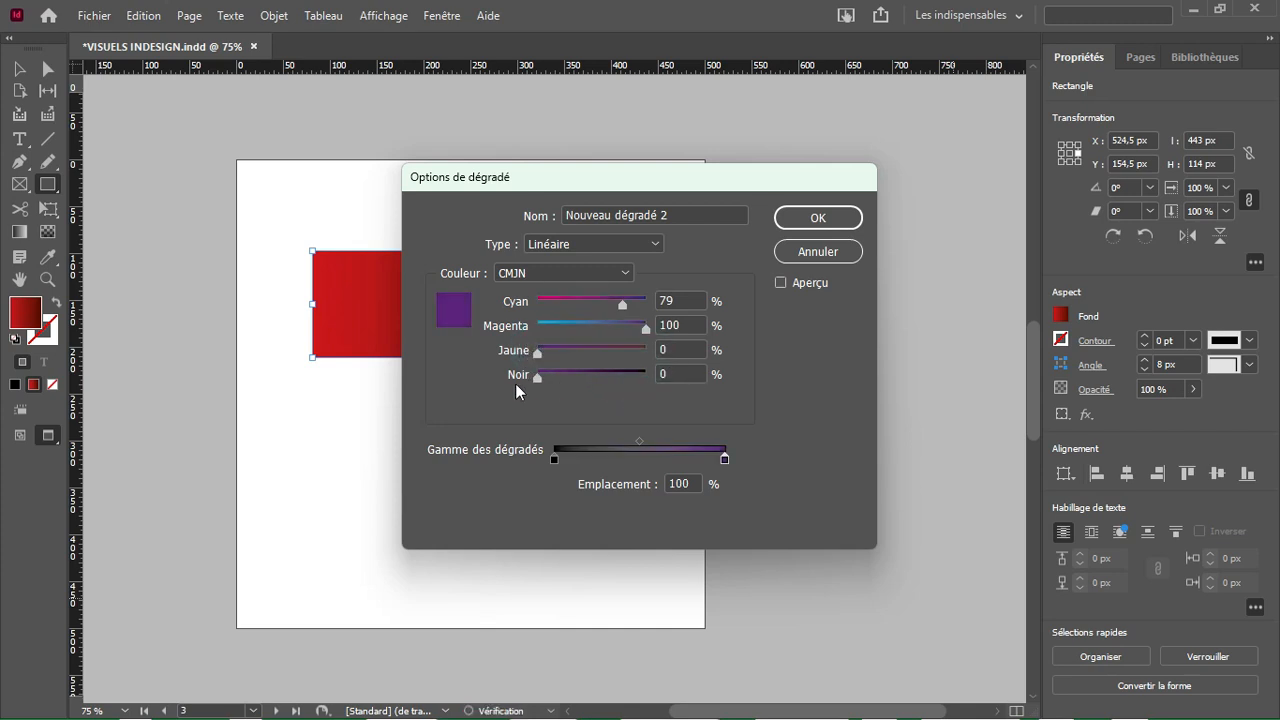
left_click_drag(646, 328, 524, 330)
left_click_drag(622, 311, 700, 300)
left_click_drag(538, 328, 672, 345)
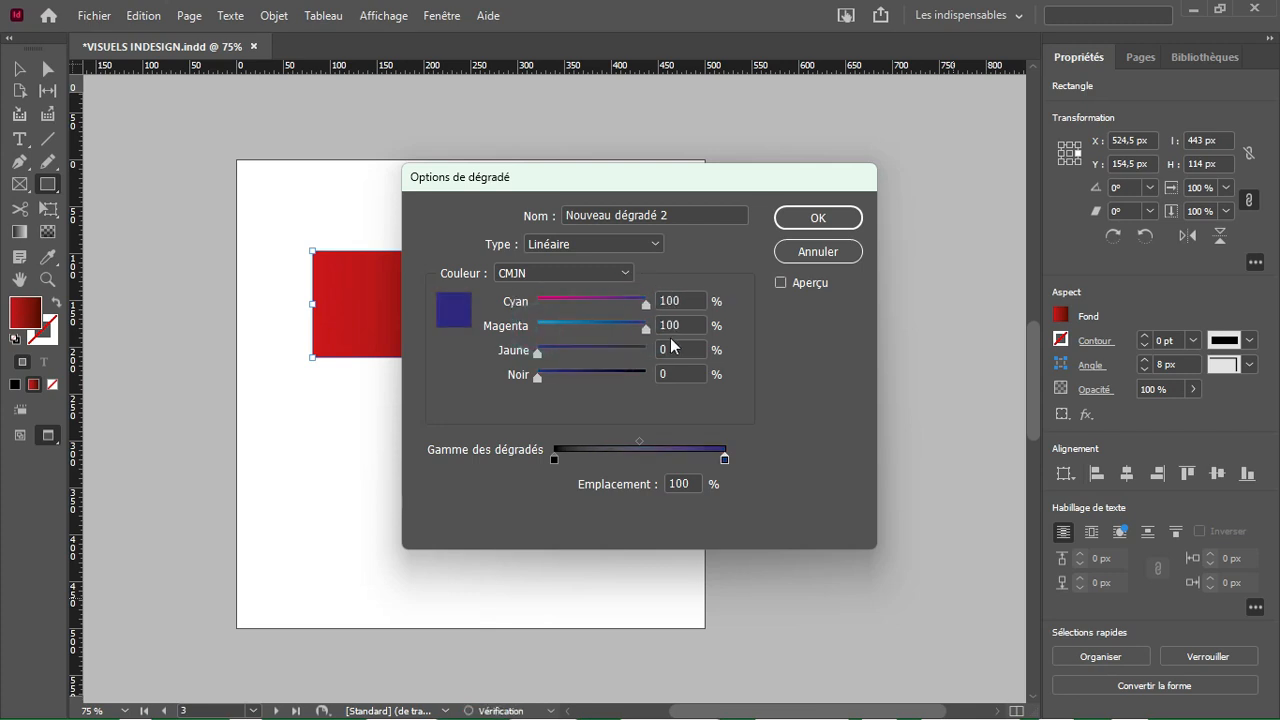
left_click_drag(537, 351, 686, 349)
left_click_drag(537, 377, 621, 383)
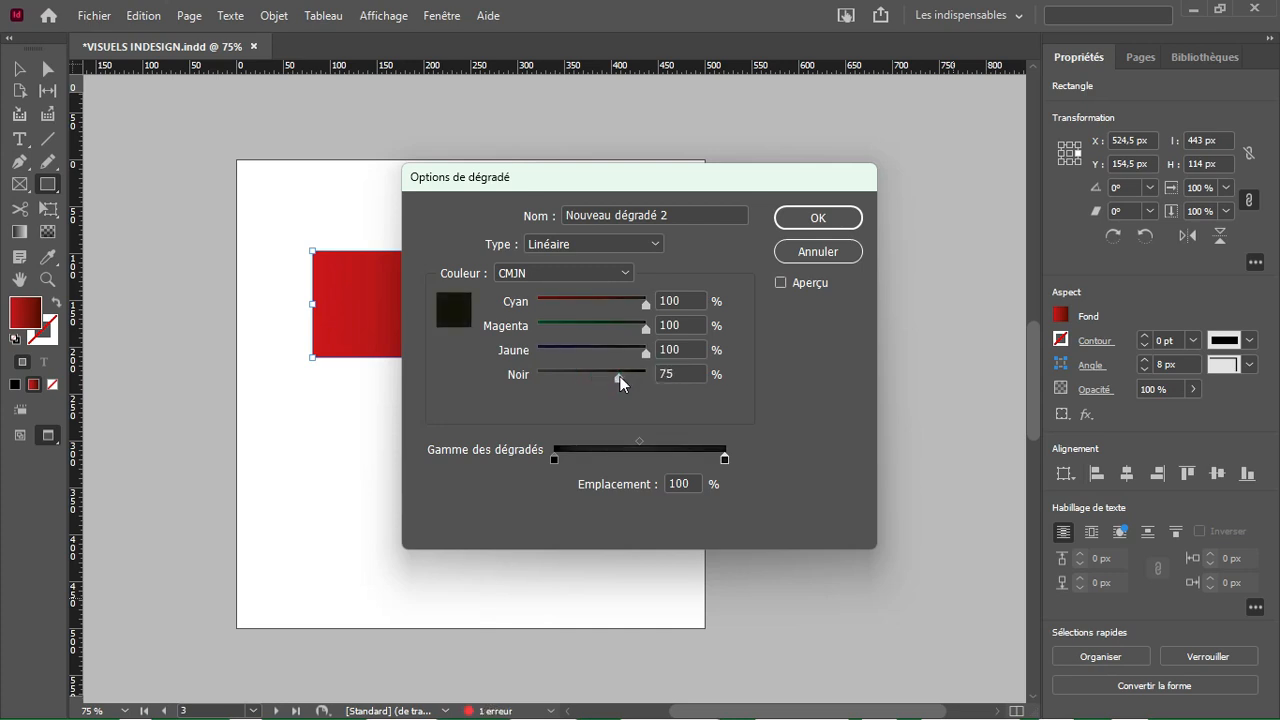
left_click(831, 217)
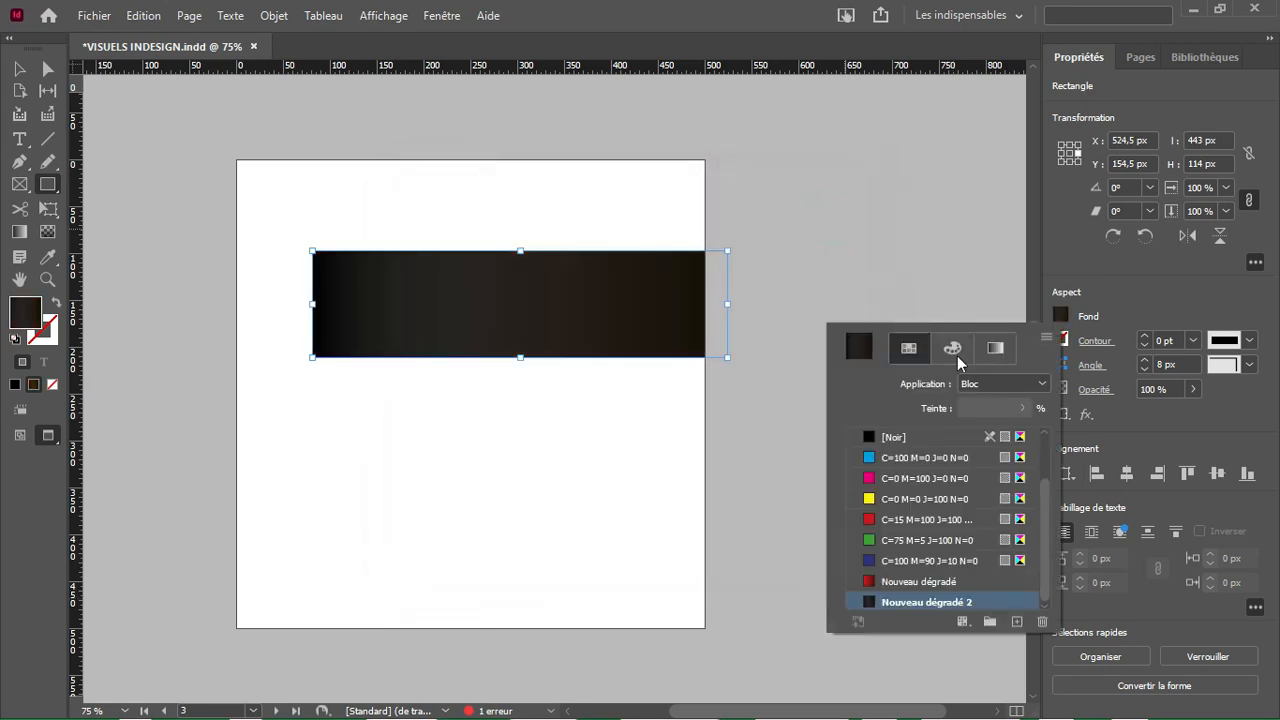
Step: Set the rectangle's opacity to 10%
left_click(1152, 389)
type("10")
key("Return")
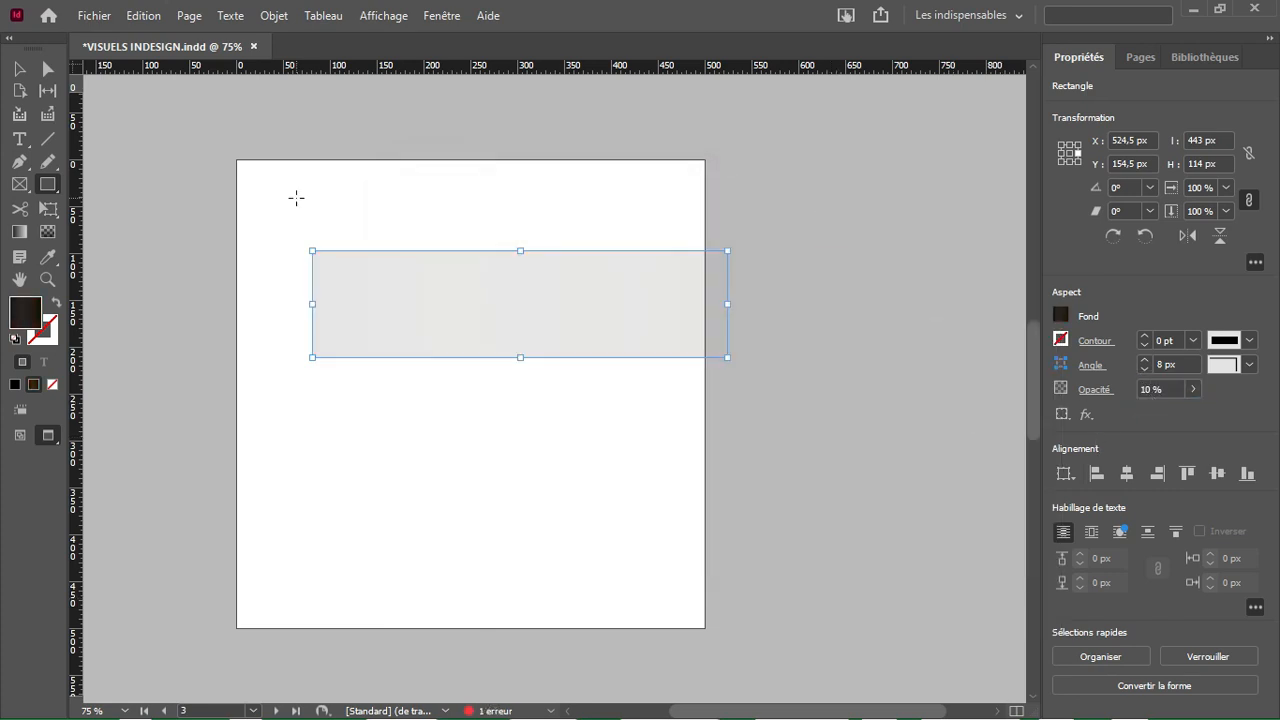
Step: Duplicate the rectangle, rotate the copy to about -25.5°, and place another copy of it over the page's right edge
left_click(24, 68)
left_click(517, 457)
left_click(508, 357)
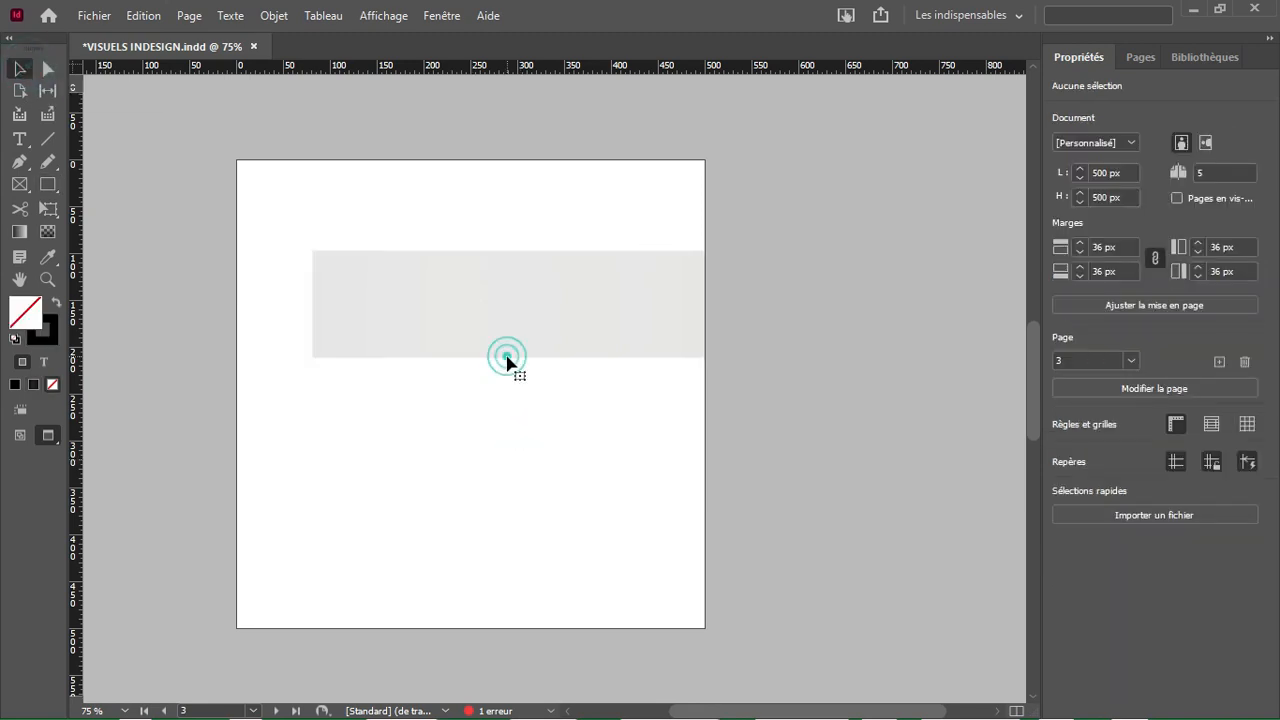
left_click_drag(506, 440, 506, 449, "alt")
left_click_drag(739, 335, 735, 442)
left_click_drag(588, 436, 895, 324)
left_click(851, 403)
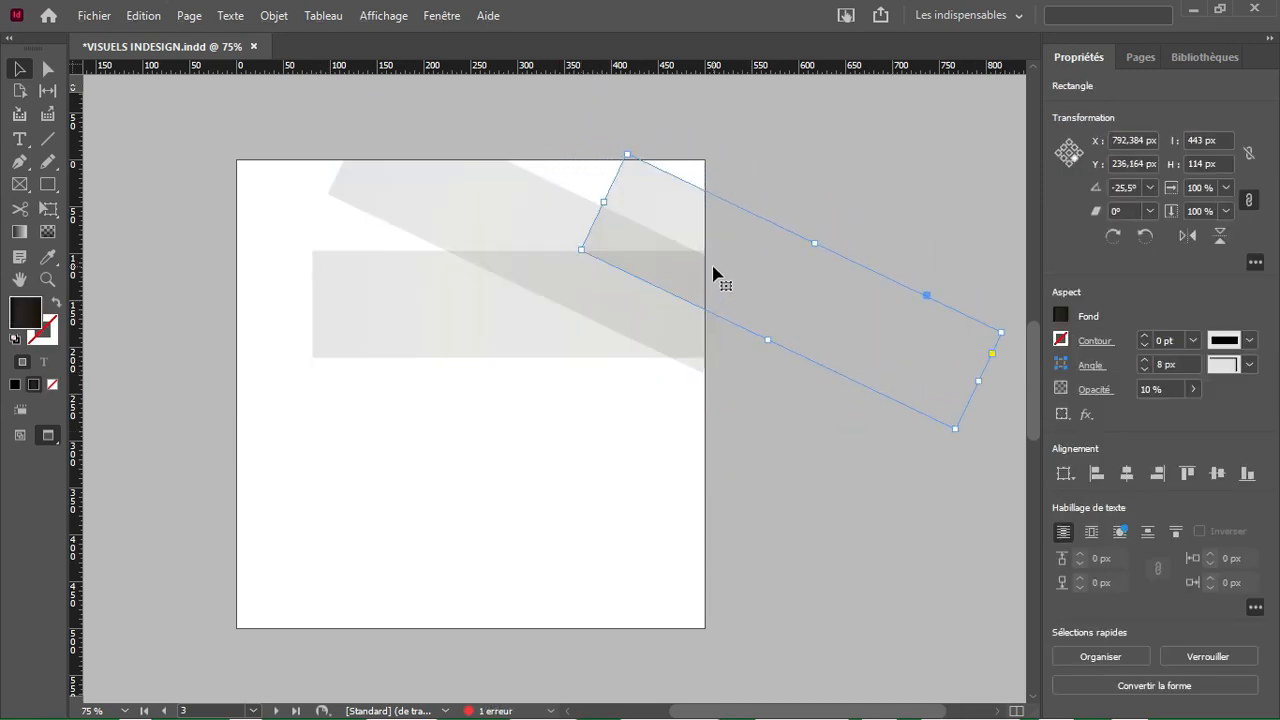
Step: Shorten the rightmost tilted rectangle to about 169 px and place rotated copies of it at the page's right and top edges
left_click_drag(975, 388, 748, 266)
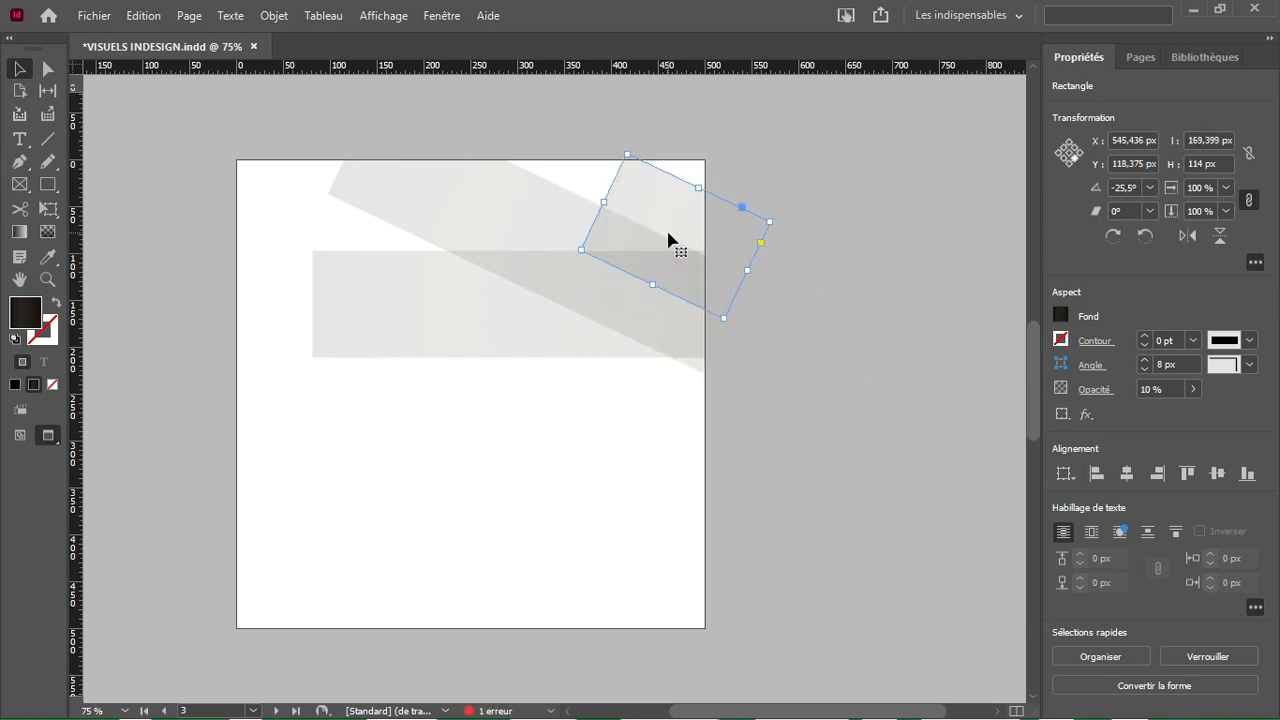
left_click_drag(669, 237, 637, 470)
left_click_drag(750, 449, 702, 523)
left_click_drag(643, 467, 519, 127)
Step: Add more short copies in the page's middle, rotating one to about -148.5° and duplicating it to the bottom-right and top-right corners
left_click(812, 428)
left_click(825, 325)
left_click_drag(543, 420, 629, 517)
left_click_drag(618, 381, 666, 612)
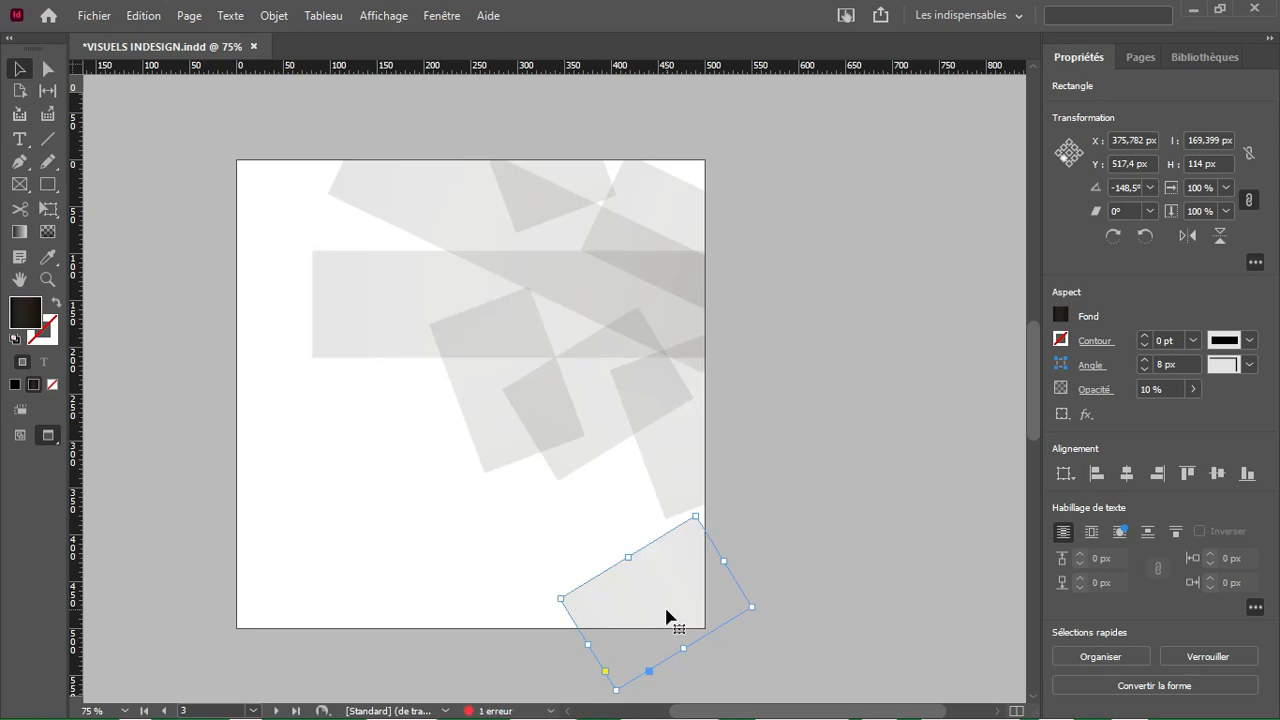
left_click_drag(644, 626, 652, 190)
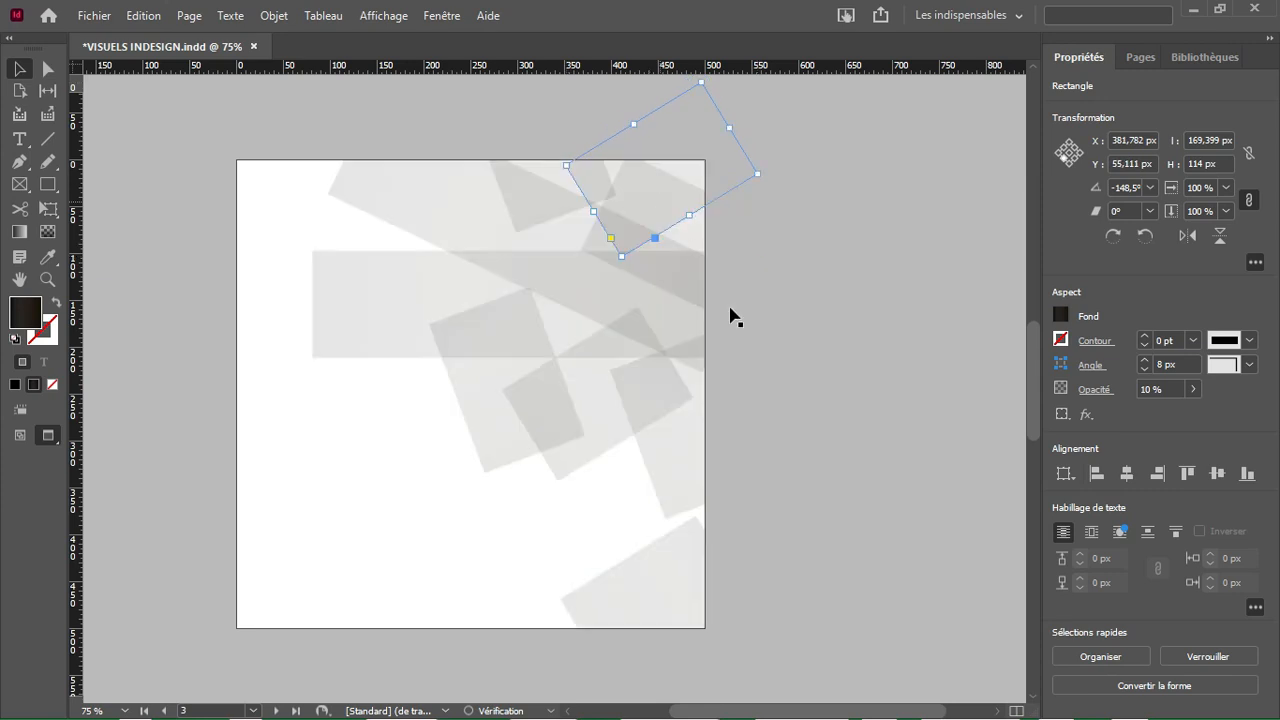
left_click(740, 320)
Step: Lengthen the tilted rectangle in the page's bottom-right corner, duplicate it up toward the page's lower middle, and resize the copy
left_click(666, 557)
left_click_drag(723, 557, 755, 541)
left_click_drag(580, 649, 510, 656)
left_click_drag(608, 601, 505, 528)
left_click_drag(612, 488, 561, 514)
left_click(846, 514)
left_click(780, 470)
Step: Rotate another long copy over the lower part of the page and place duplicates of it along the page's left side
left_click_drag(585, 427, 662, 555)
left_click_drag(553, 554, 414, 311)
left_click(883, 529)
left_click(611, 586)
left_click(860, 377)
left_click(925, 311)
key("shift+x")
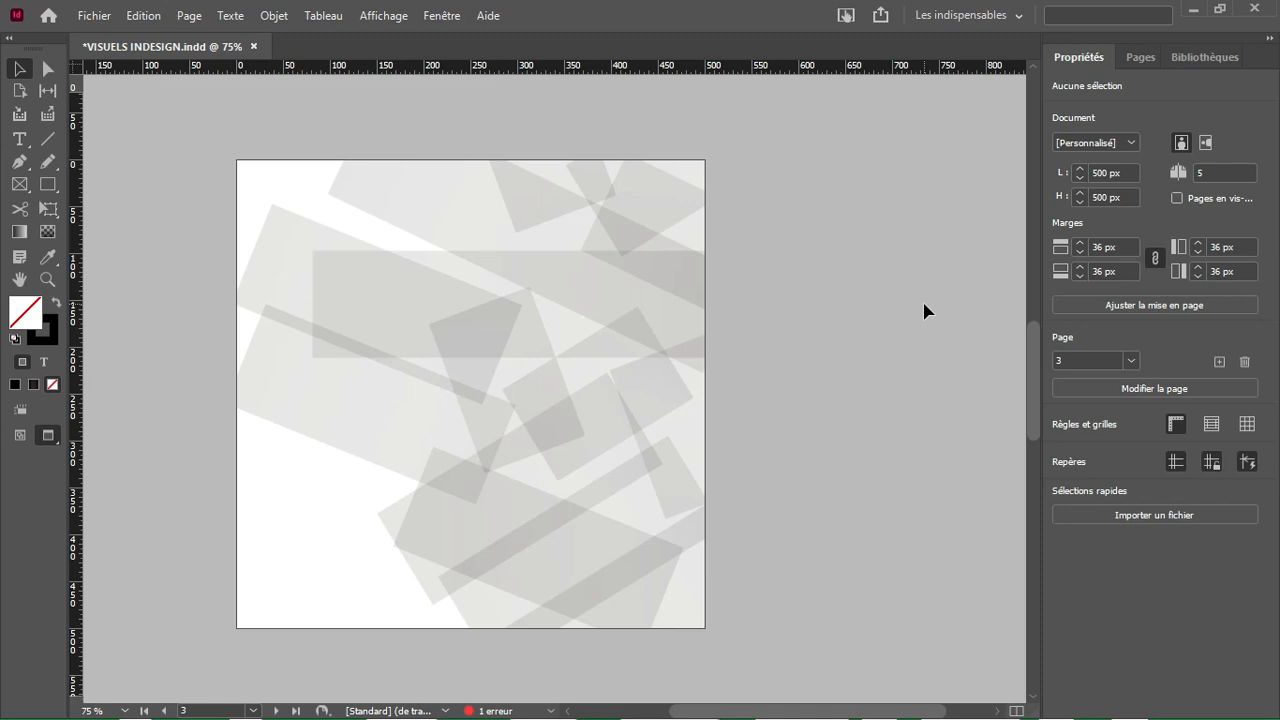
Step: Set the opacity of all the rectangles to 20%
key("ctrl+a")
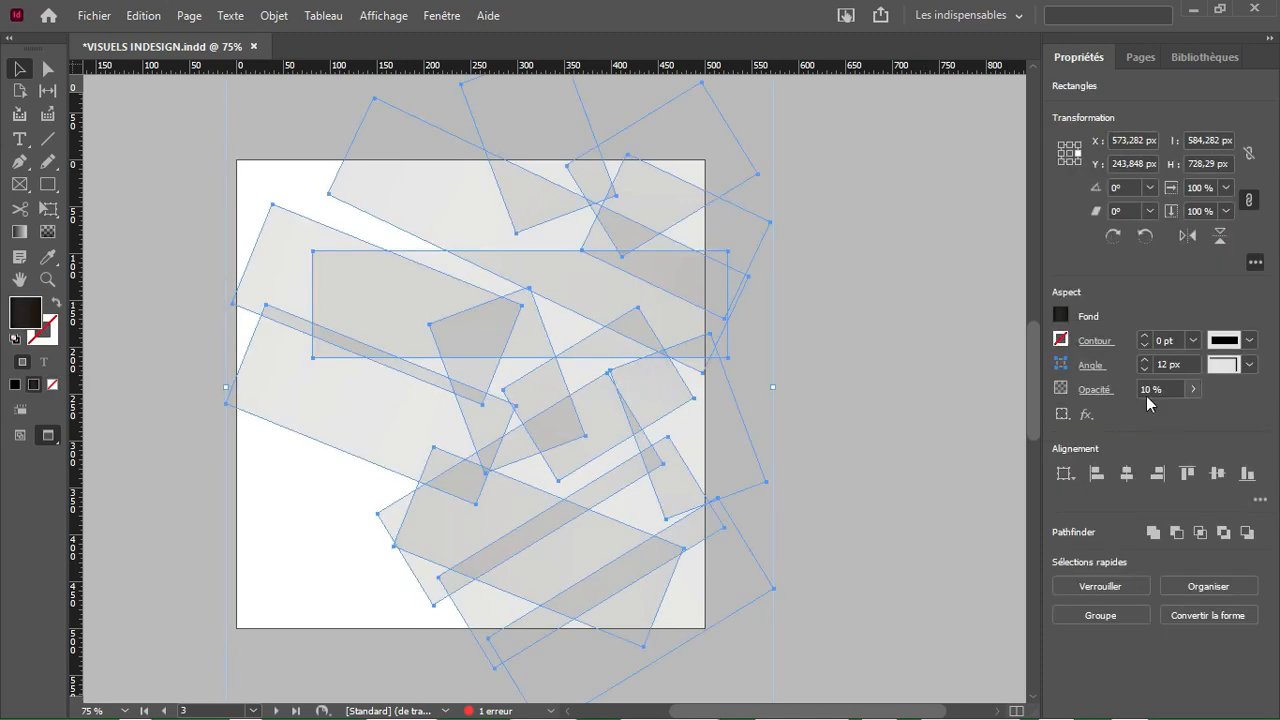
type("20")
key("Return")
left_click(926, 431)
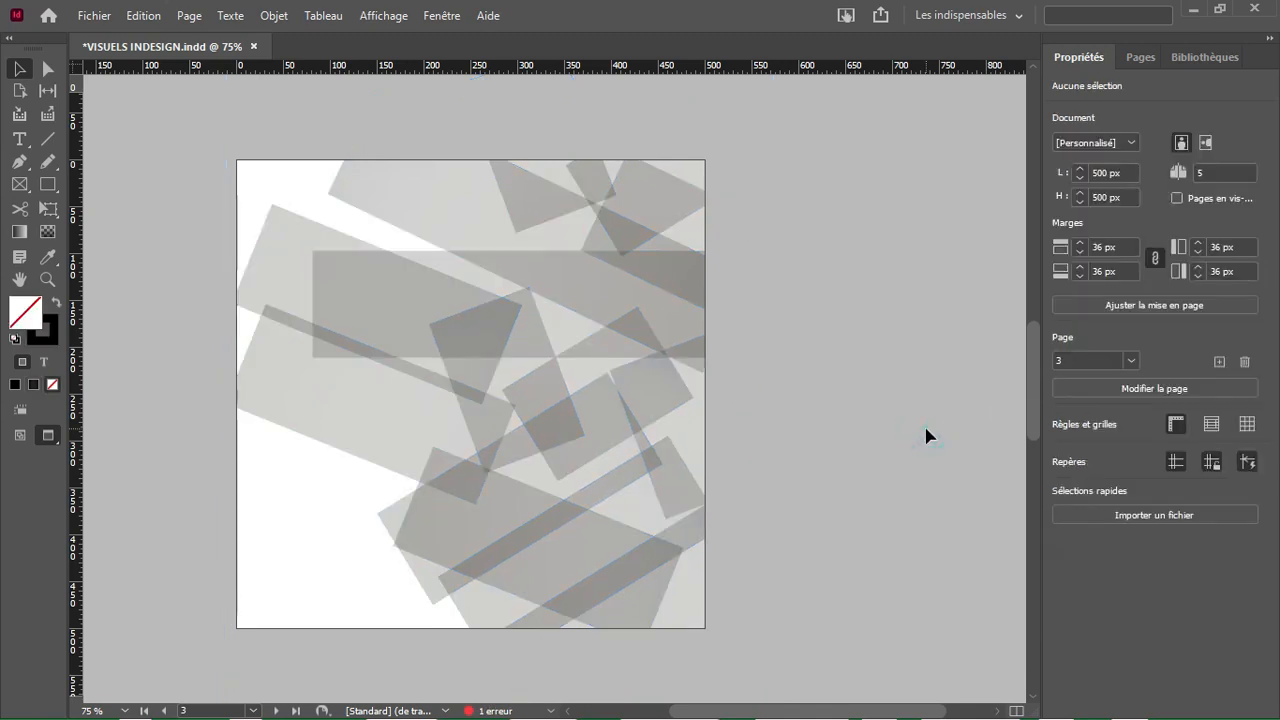
Step: Try 15% opacity on all the rectangles, and settle on 12%
key("ctrl+a")
left_click(1146, 388)
type("15")
key("Return")
double_click(1146, 389)
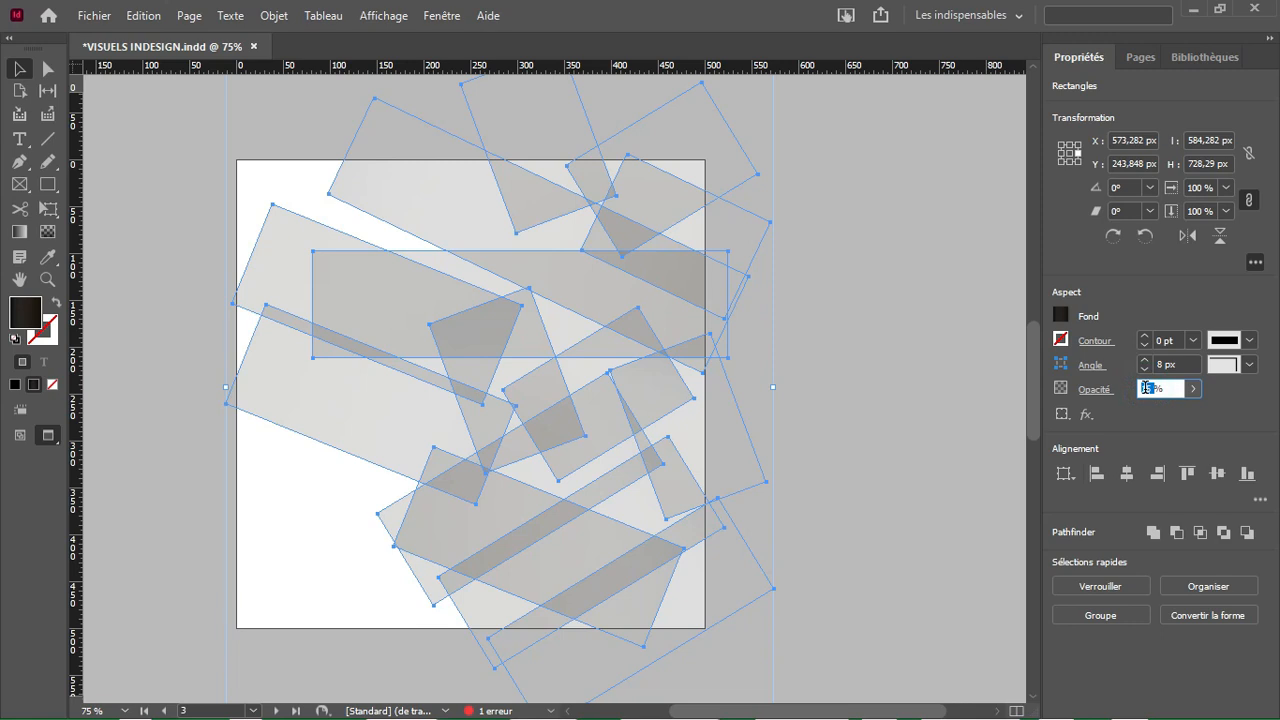
type("12")
key("Return")
left_click(930, 407)
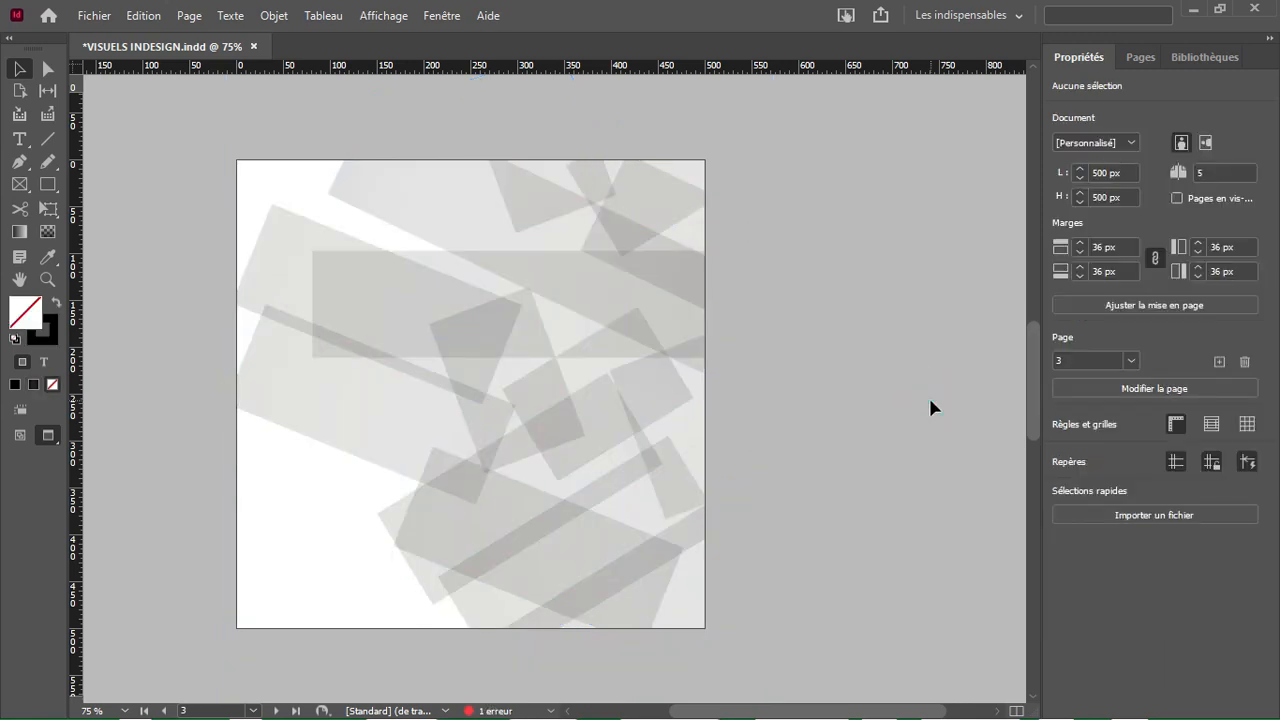
Step: Draw a rectangle about 420 px wide over the full page height, aligned to the page's top and left edges
left_click(47, 184)
left_click_drag(229, 148, 630, 628)
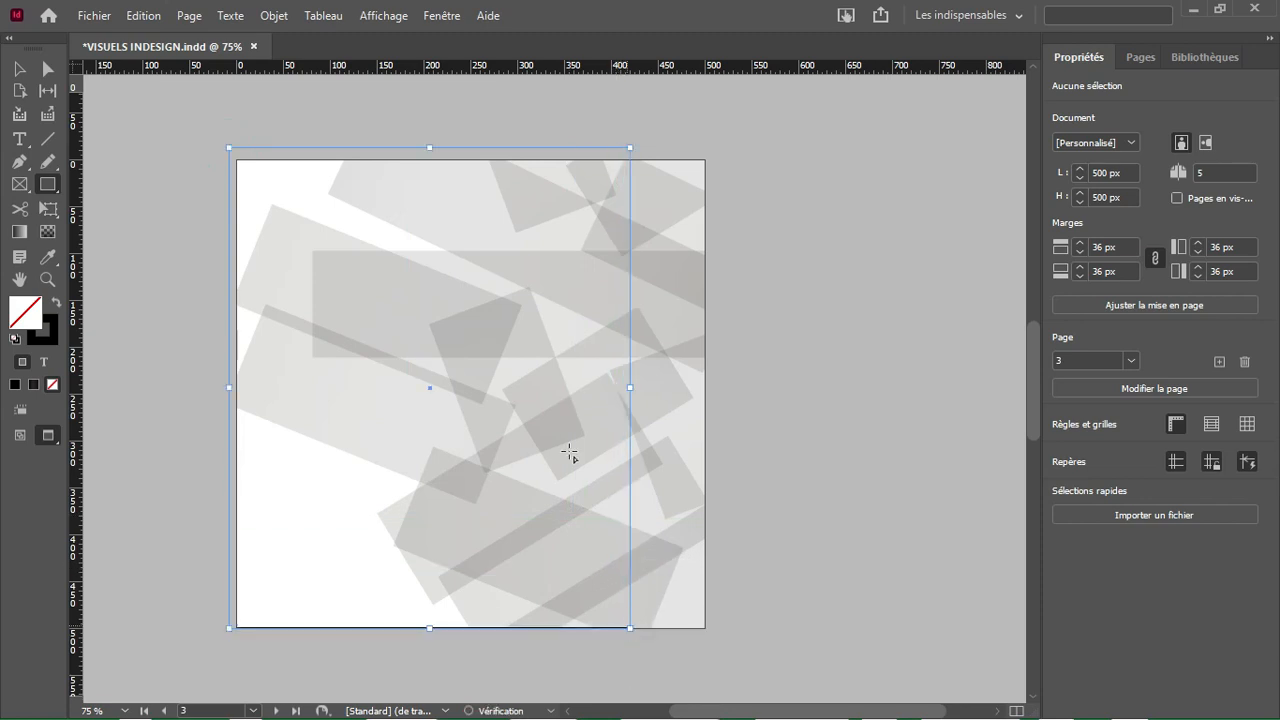
key("v")
left_click_drag(429, 148, 426, 159)
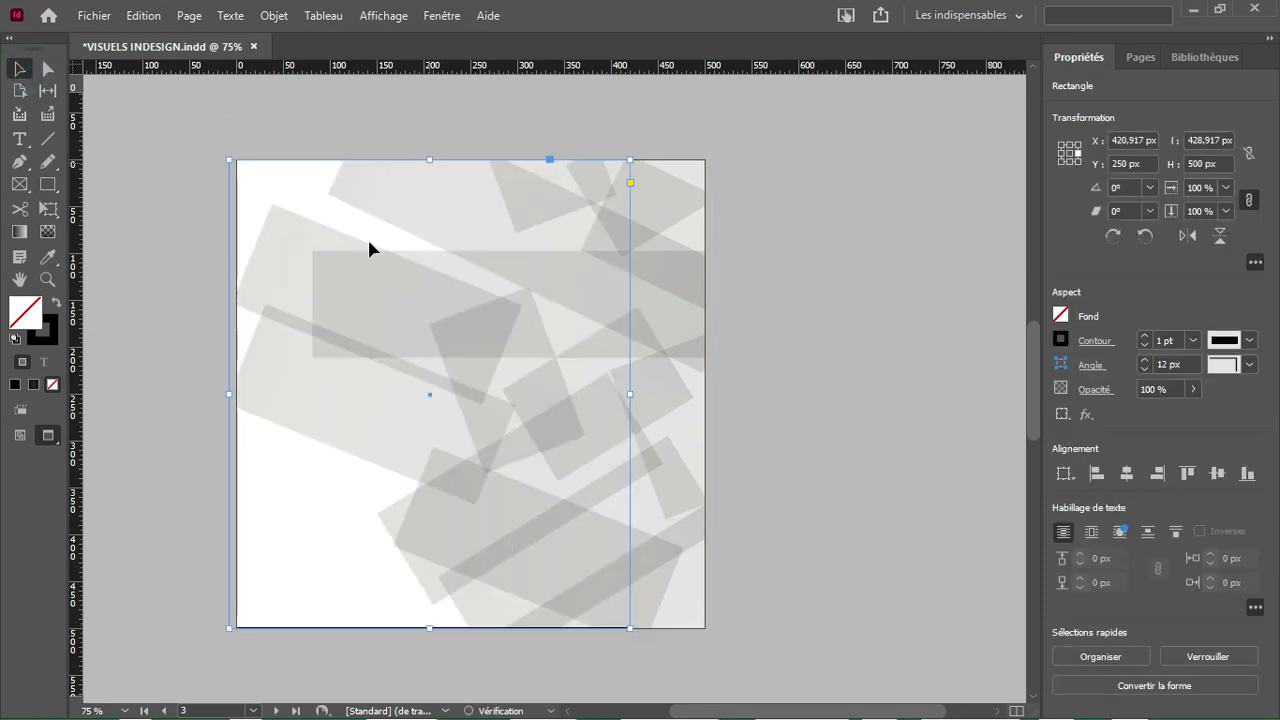
left_click_drag(230, 388, 237, 391)
Step: Remove the new rectangle's stroke and fill it with [Papier]
left_click(1144, 346)
left_click(1060, 315)
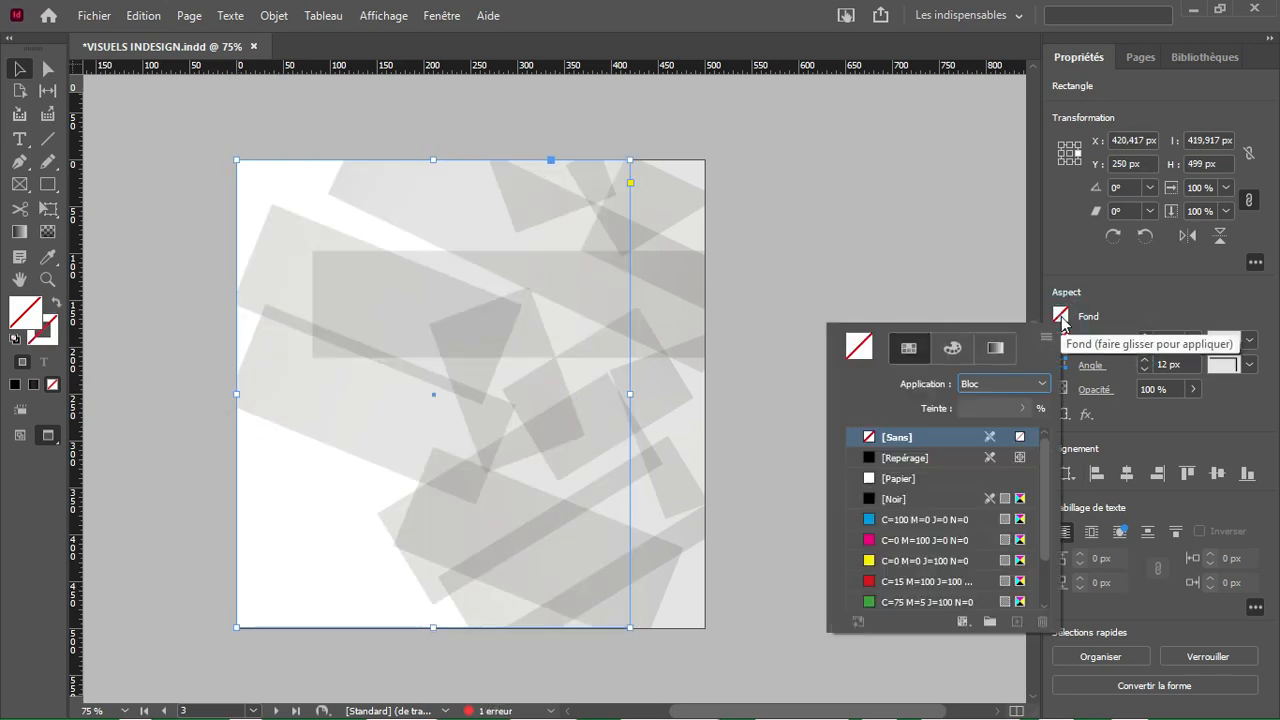
left_click(900, 478)
Step: Apply a linear gradient feather effect at 0° to the white rectangle, shifting the gradient midpoint toward the transparent end
left_click(19, 68)
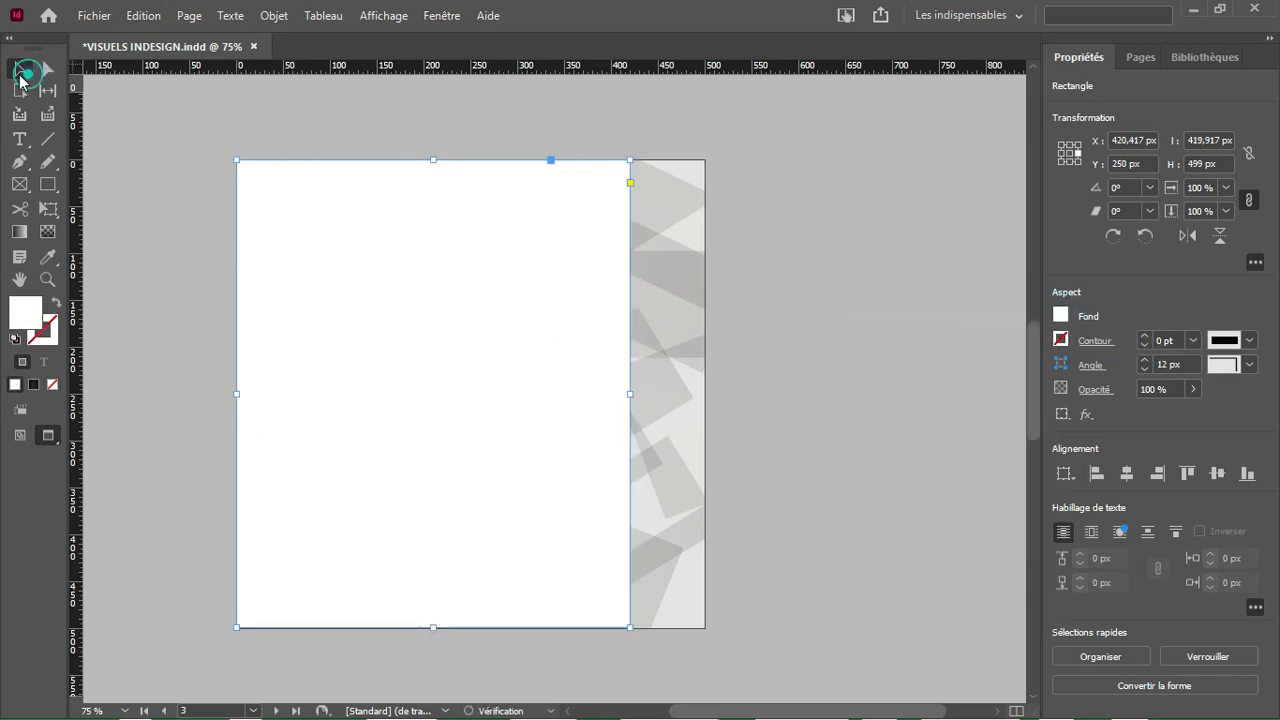
right_click(372, 292)
mouse_move(466, 527)
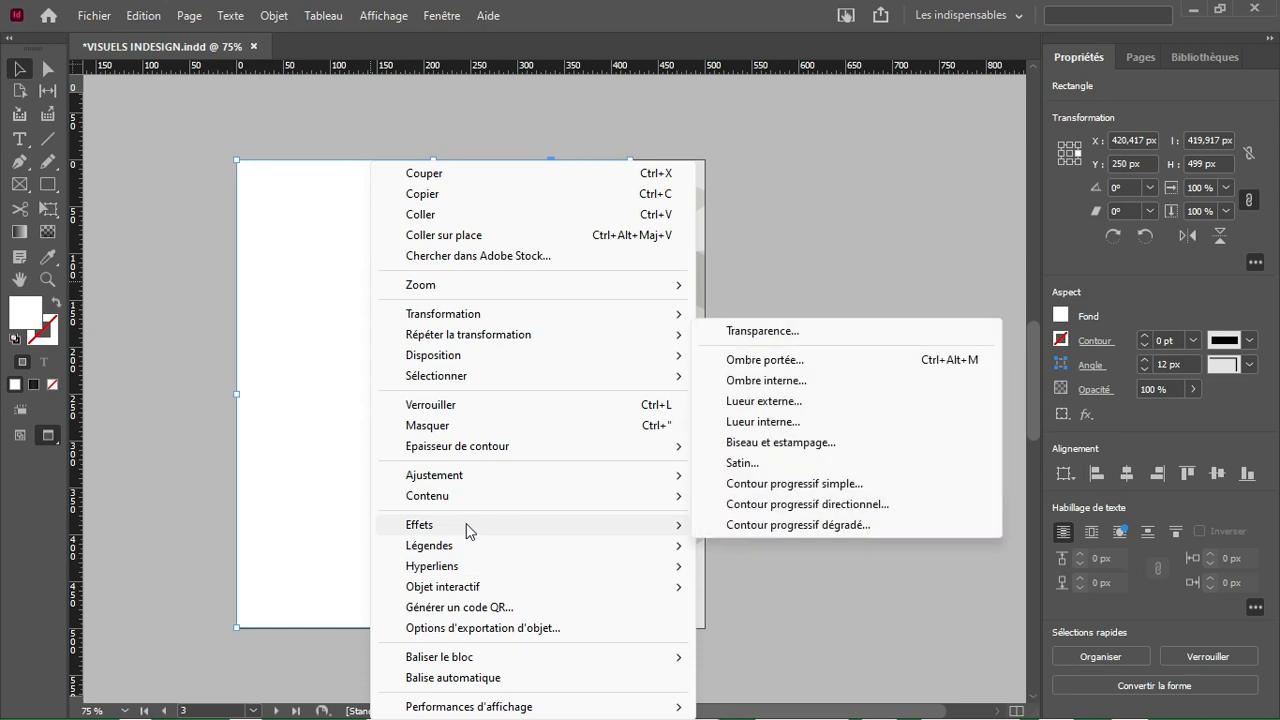
left_click(767, 527)
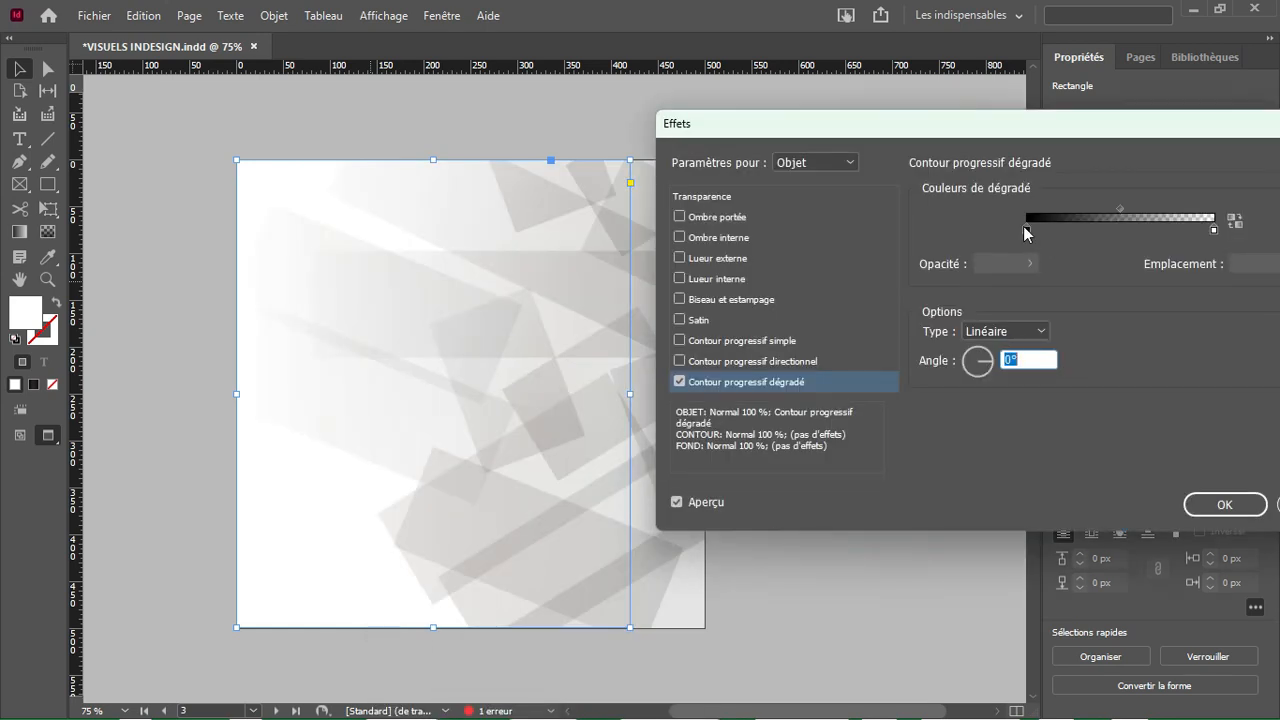
left_click_drag(1114, 218, 1170, 214)
left_click(1200, 504)
left_click(943, 502)
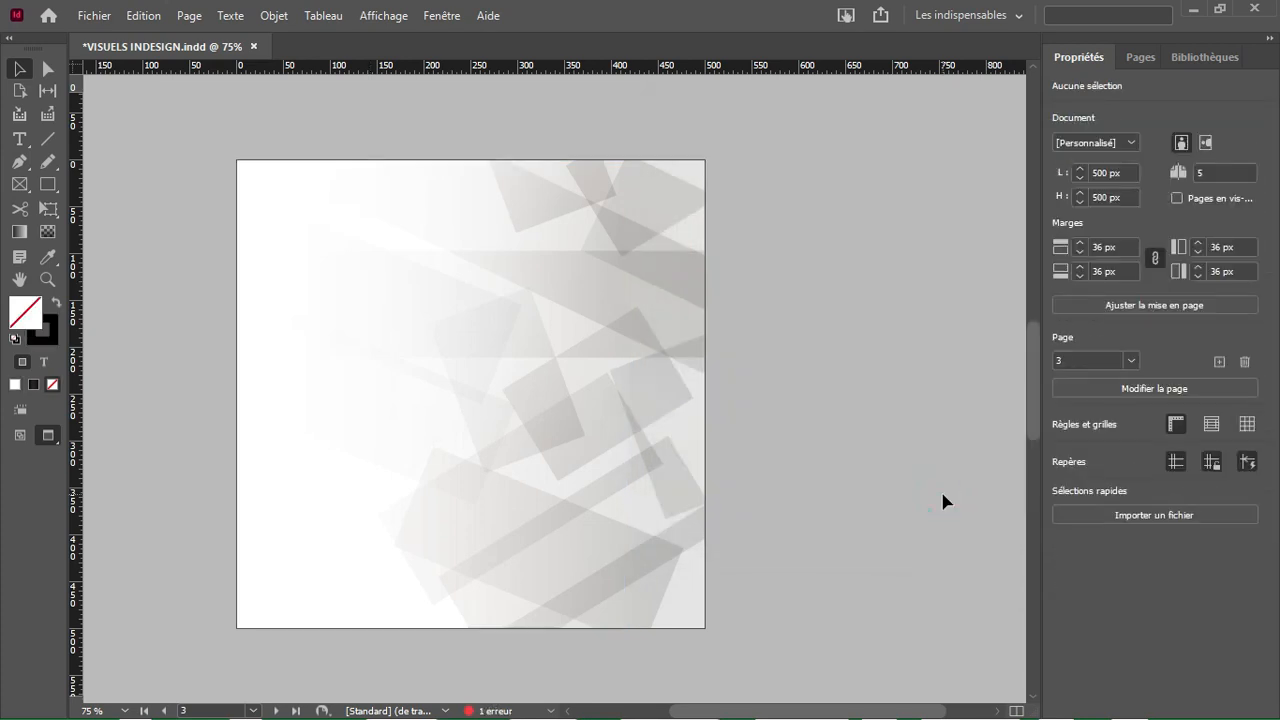
Step: Switch to the file explorer and open the telechargement folder inside Documents > AZA EZE
mouse_move(907, 705)
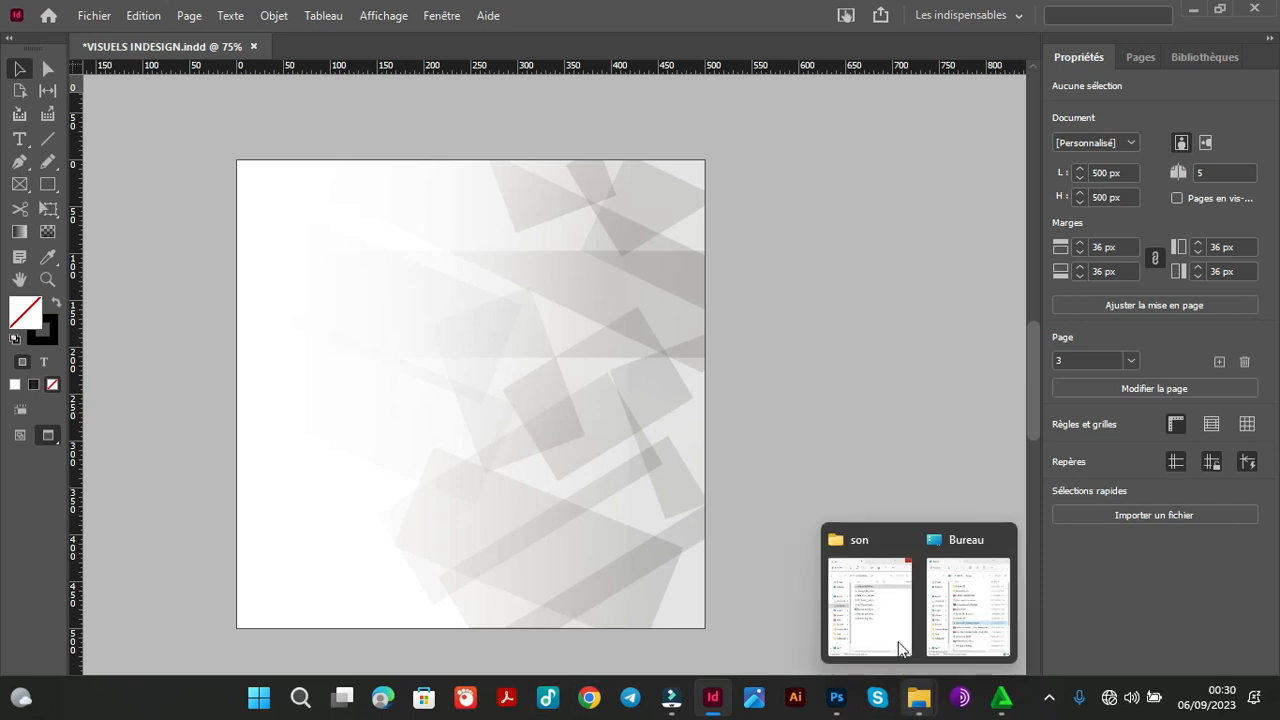
left_click(966, 600)
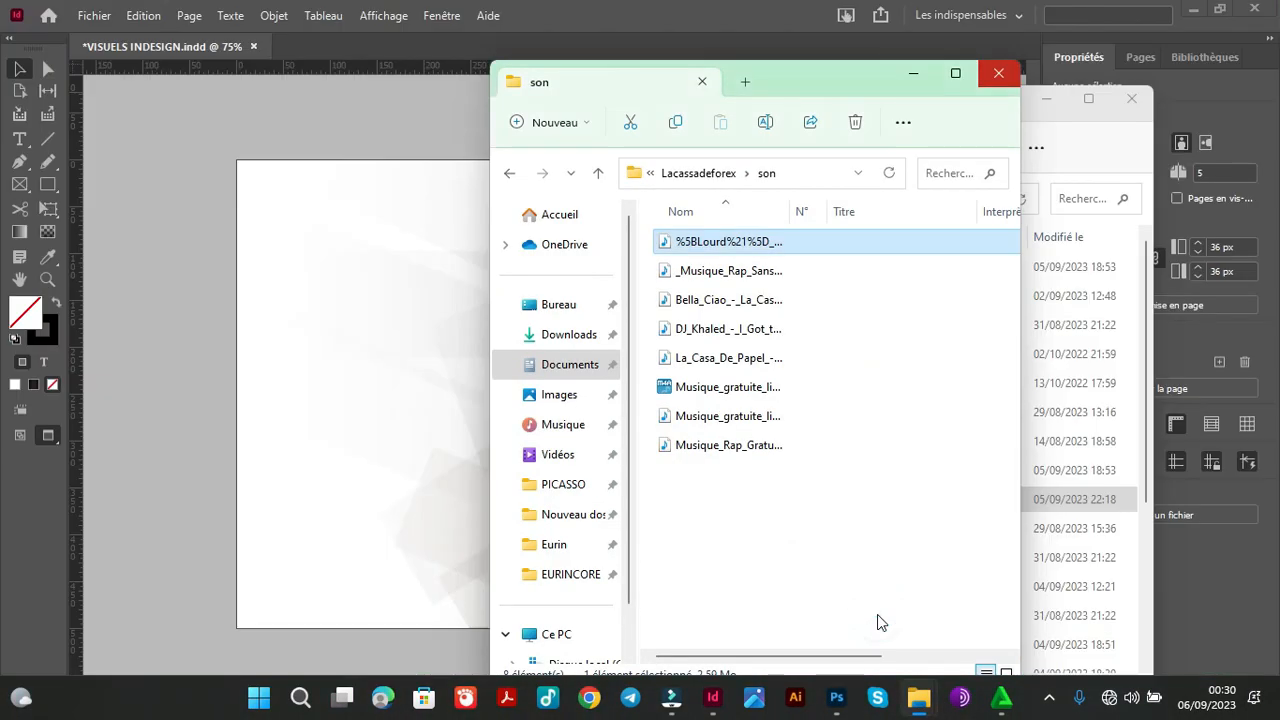
left_click(877, 614)
left_click(1048, 588)
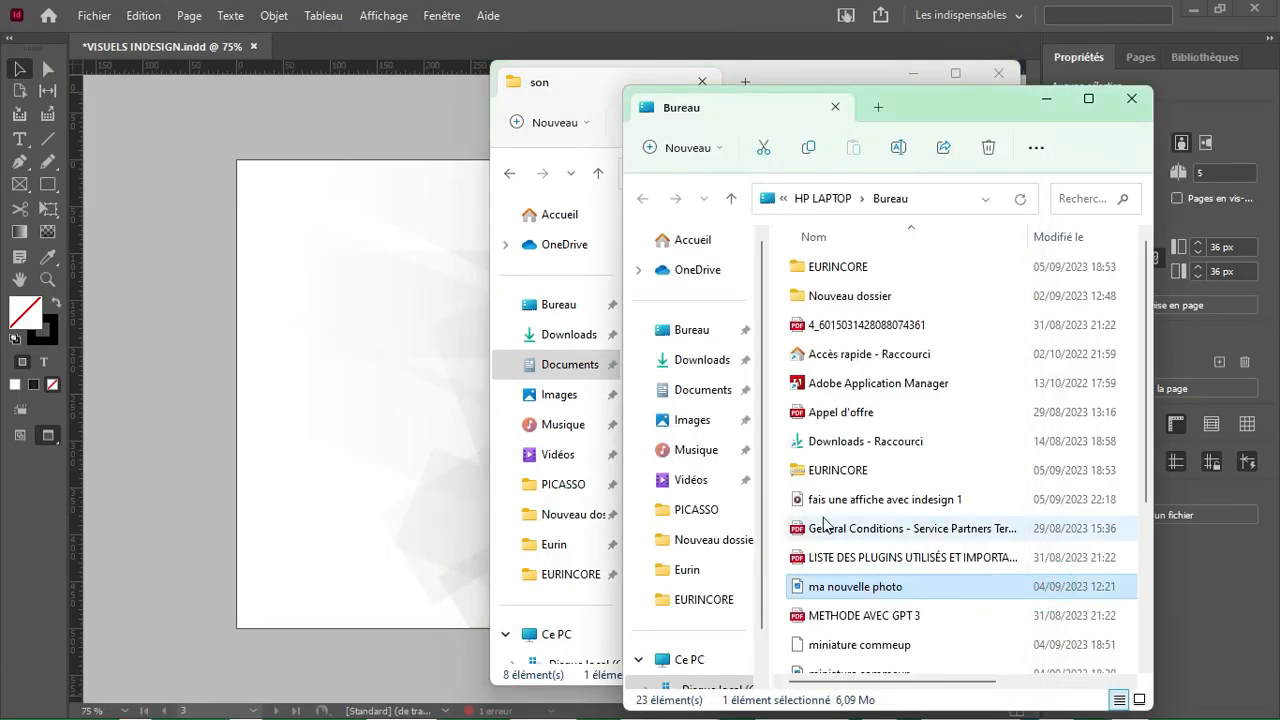
left_click(714, 389)
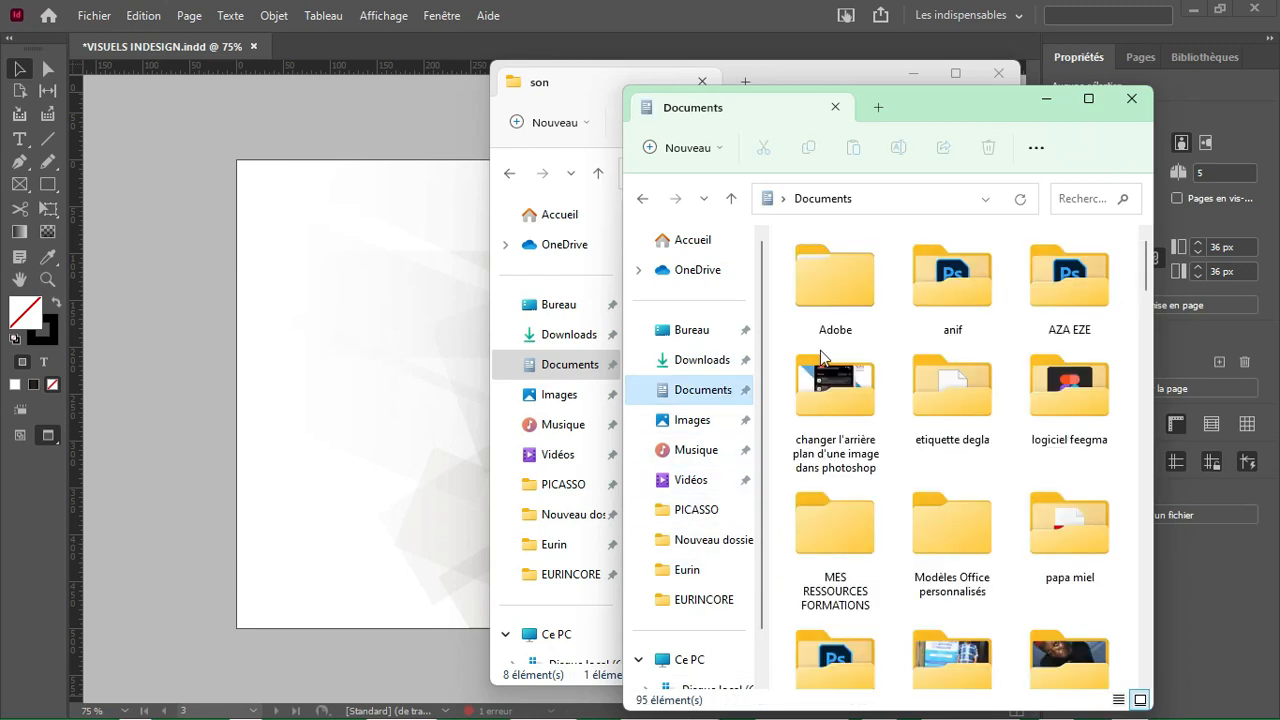
double_click(1043, 292)
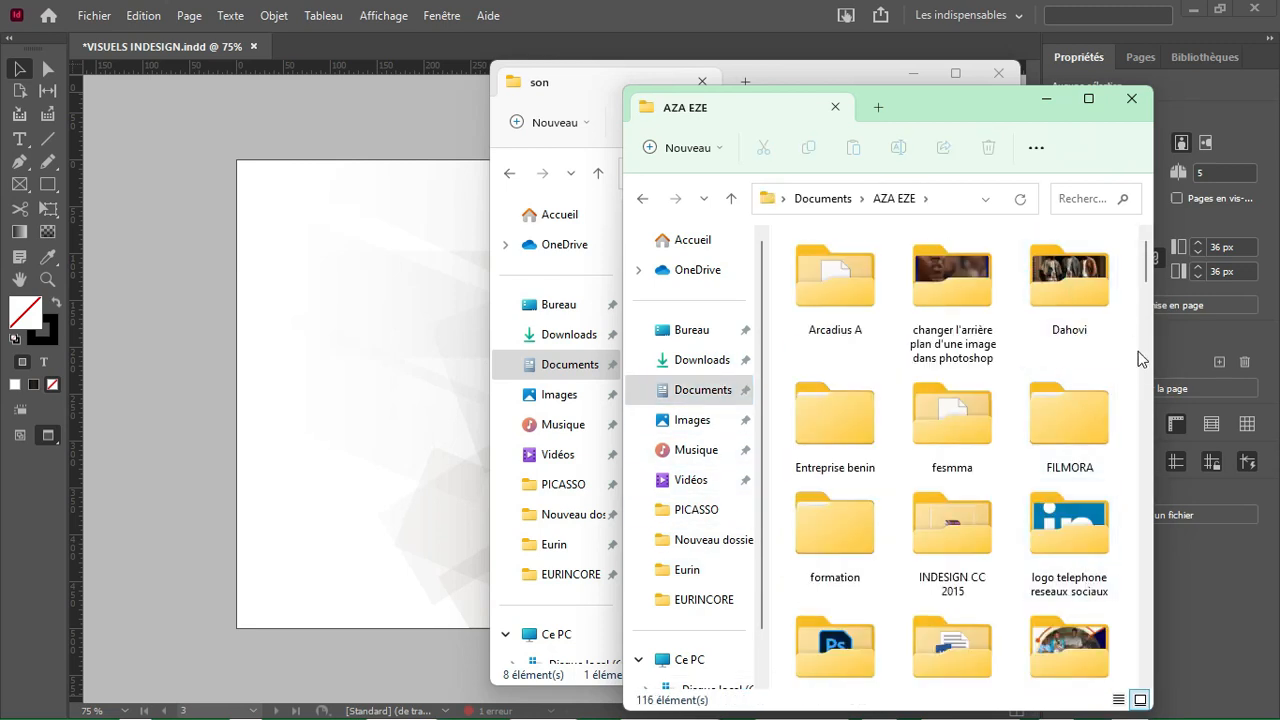
scroll(1138, 350, "down", 5)
double_click(847, 397)
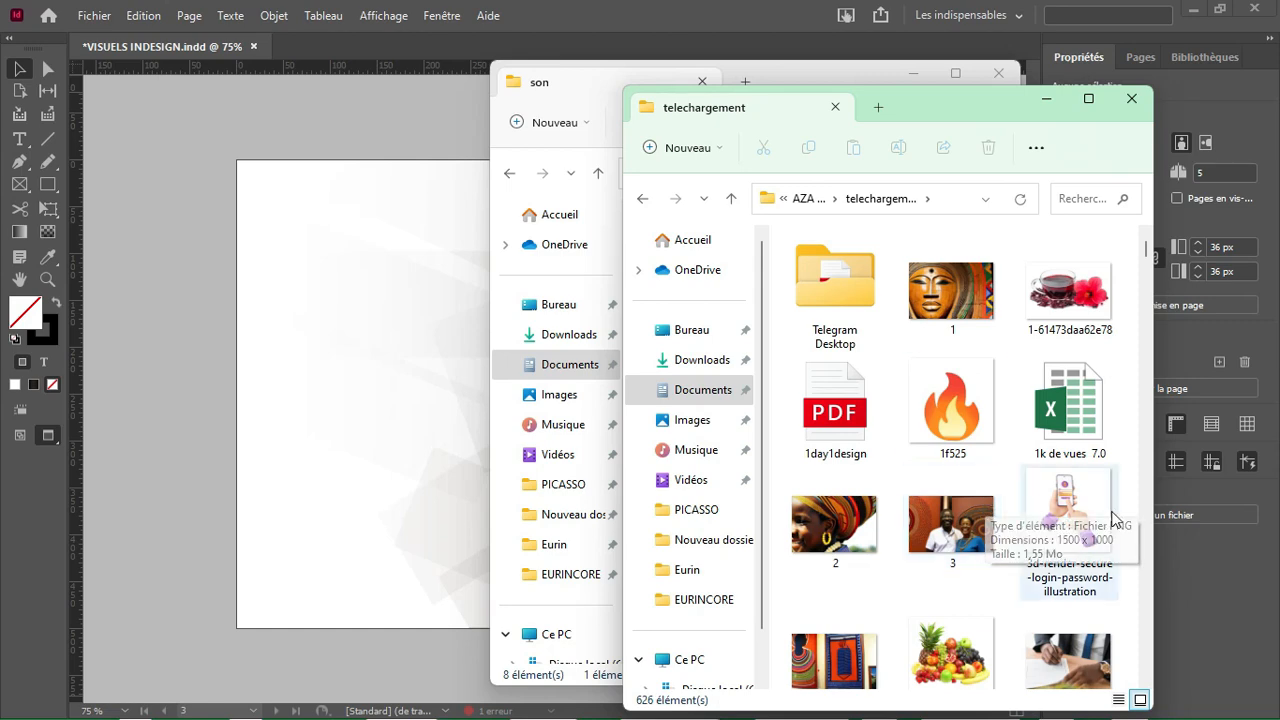
Step: Find the smiling airport security agent photo in the folder, preview it, and open it in Photoshop
left_click(1144, 537)
left_click(1144, 537)
left_click(1144, 537)
left_click(1144, 537)
left_click(1144, 537)
left_click(1144, 537)
left_click(1144, 537)
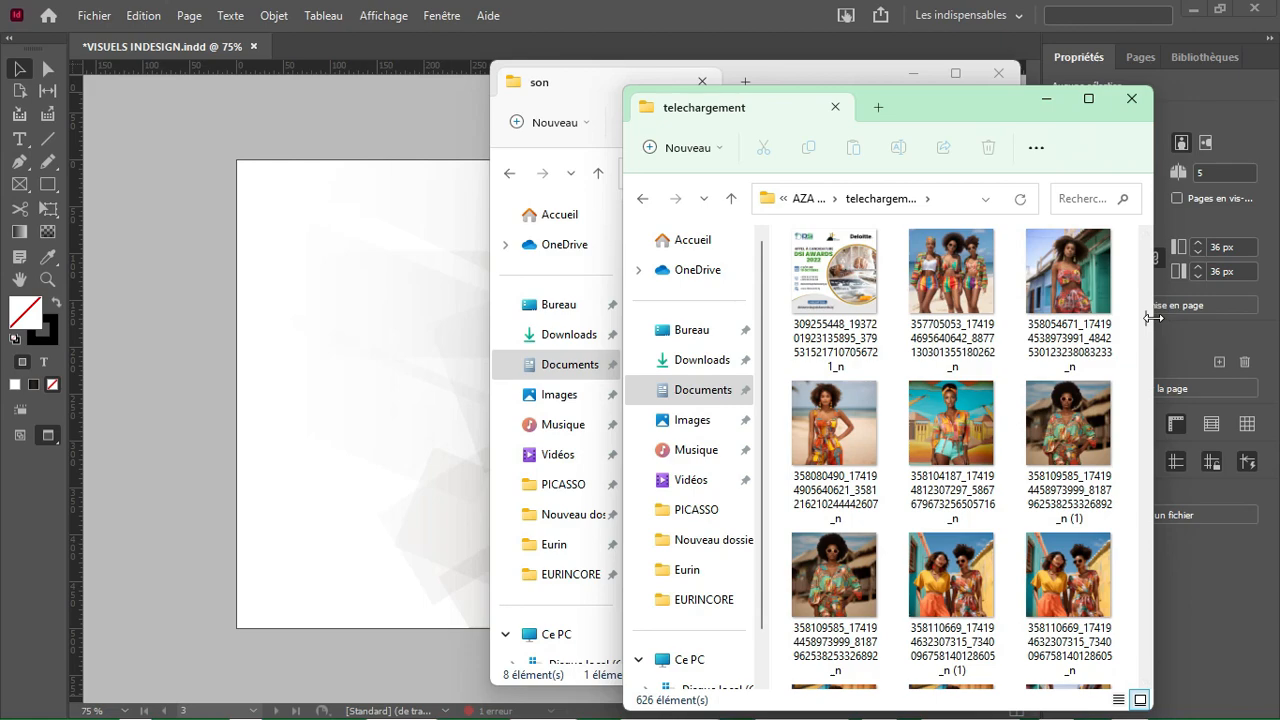
mouse_move(1149, 323)
left_mouse_down()
mouse_move(1143, 357)
mouse_move(1148, 337)
left_mouse_up()
double_click(1085, 403)
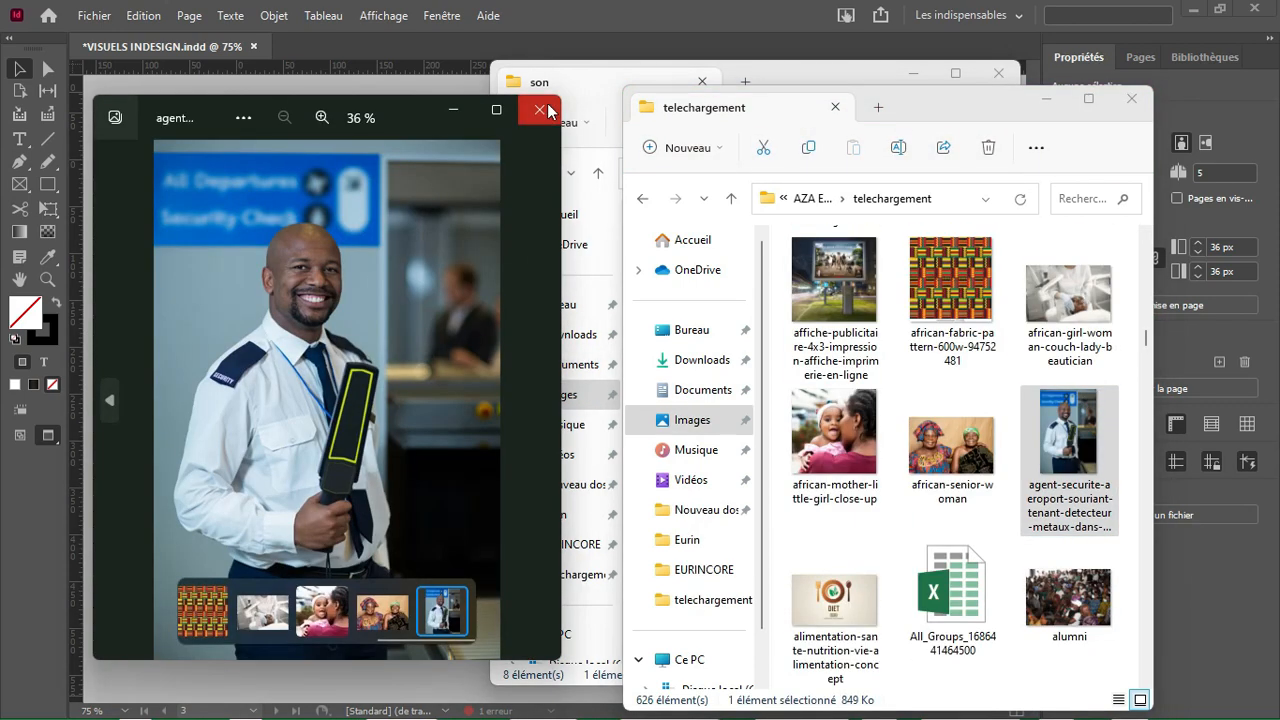
left_click(539, 111)
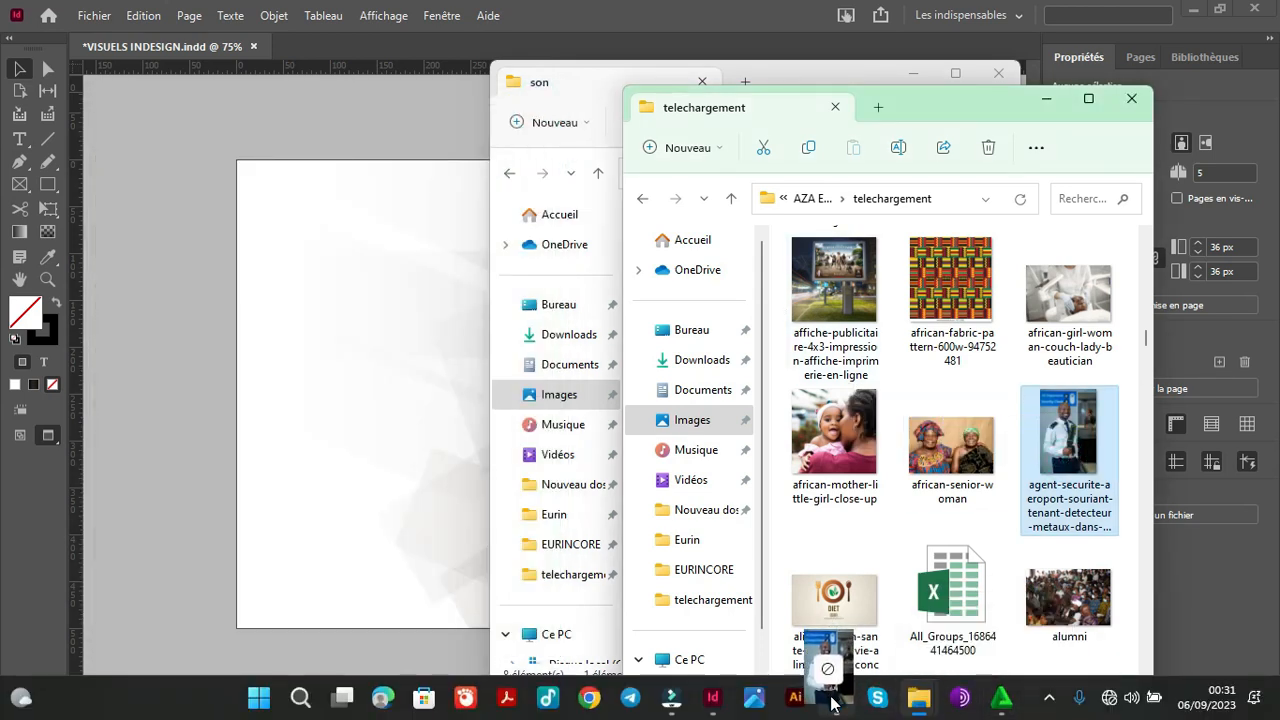
left_click(836, 703)
left_click_drag(757, 382, 677, 140)
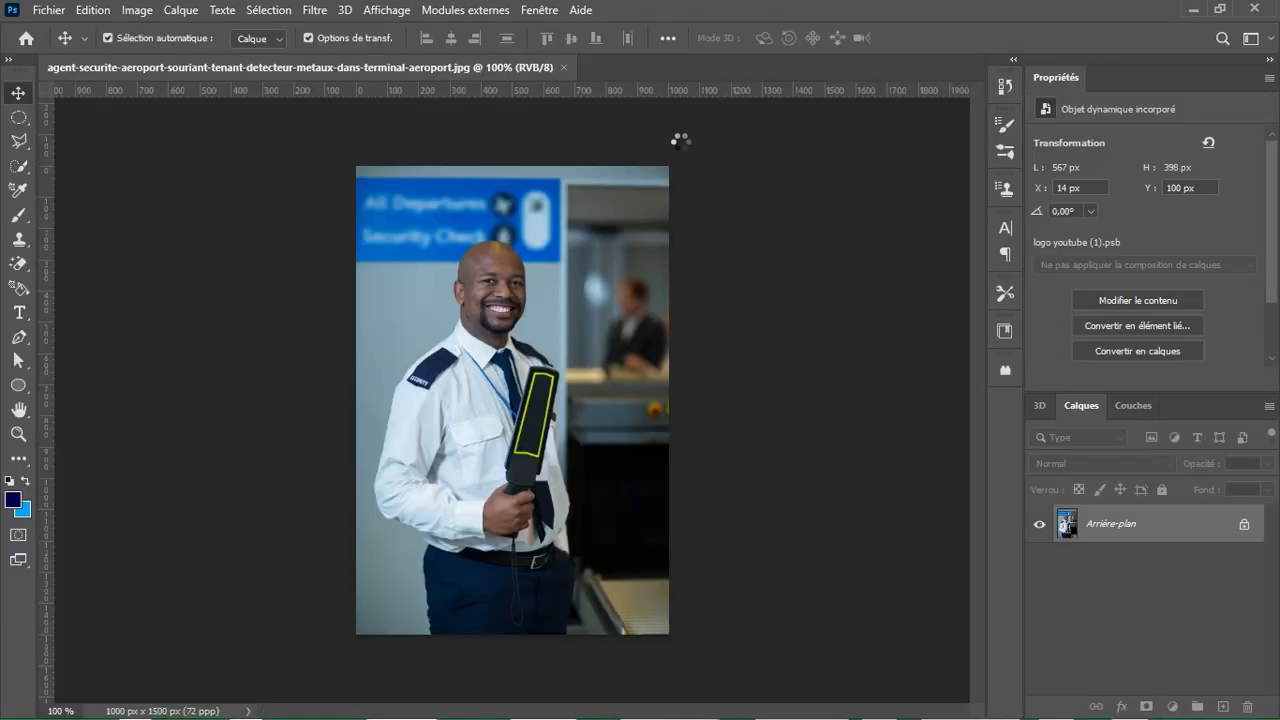
Step: Select the man as the subject and isolate him on a masked layer copy through Select and Mask
key("m")
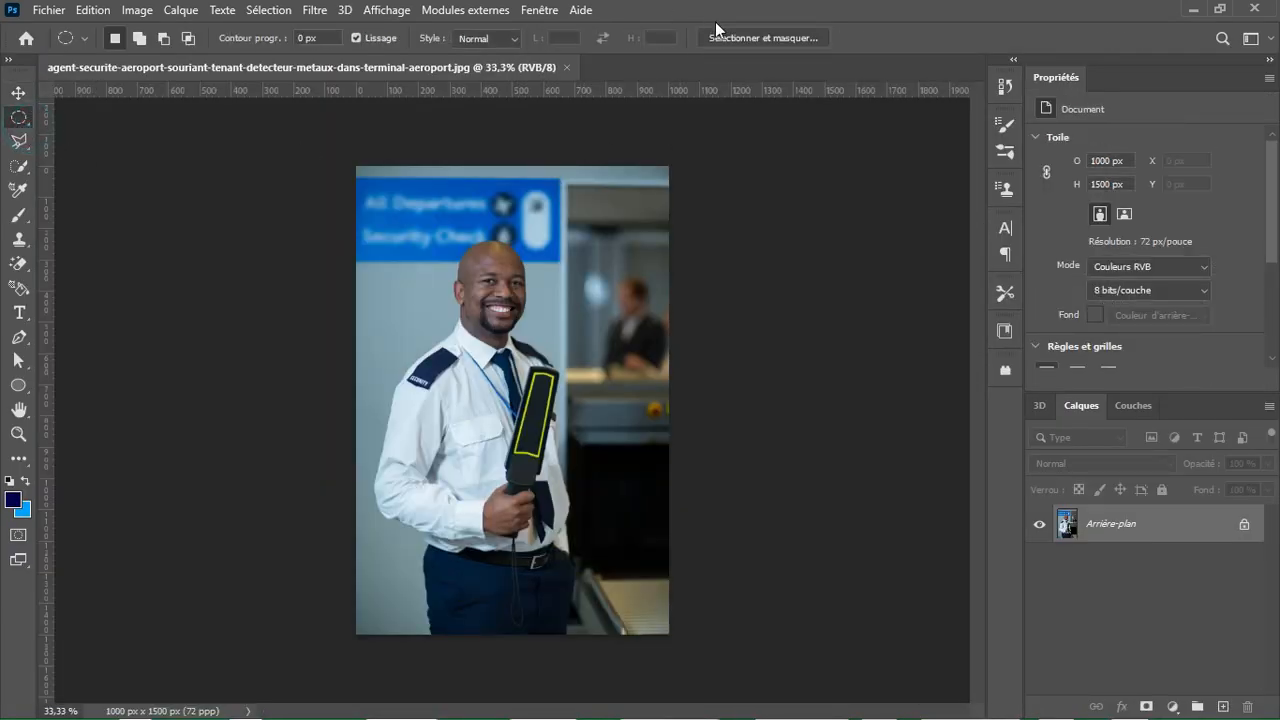
left_click(733, 46)
left_click(18, 165)
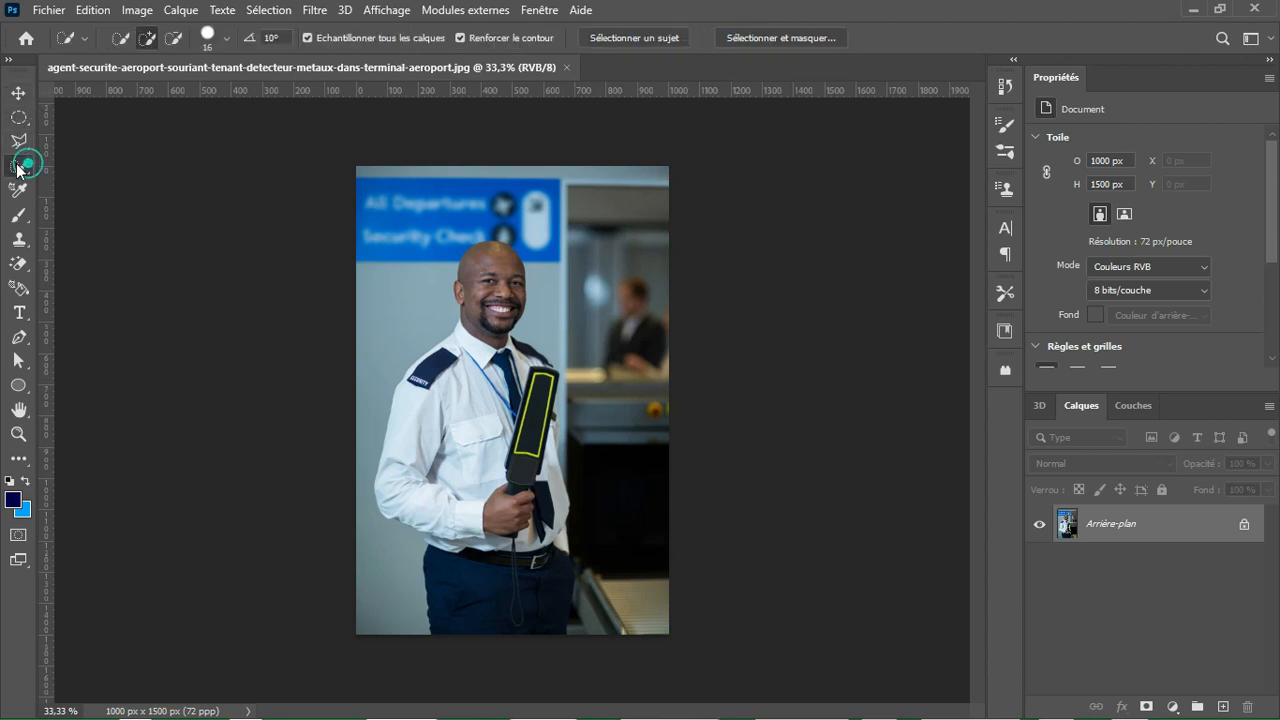
left_click(660, 38)
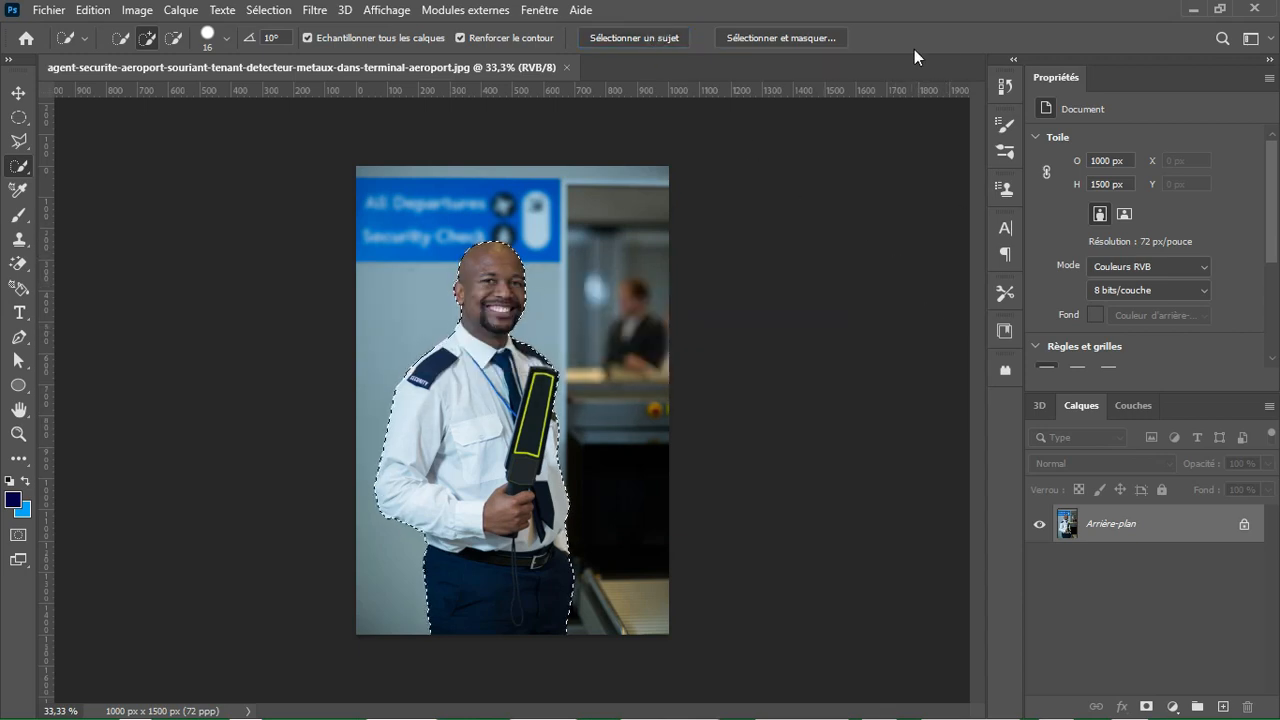
key("ctrl+alt+r")
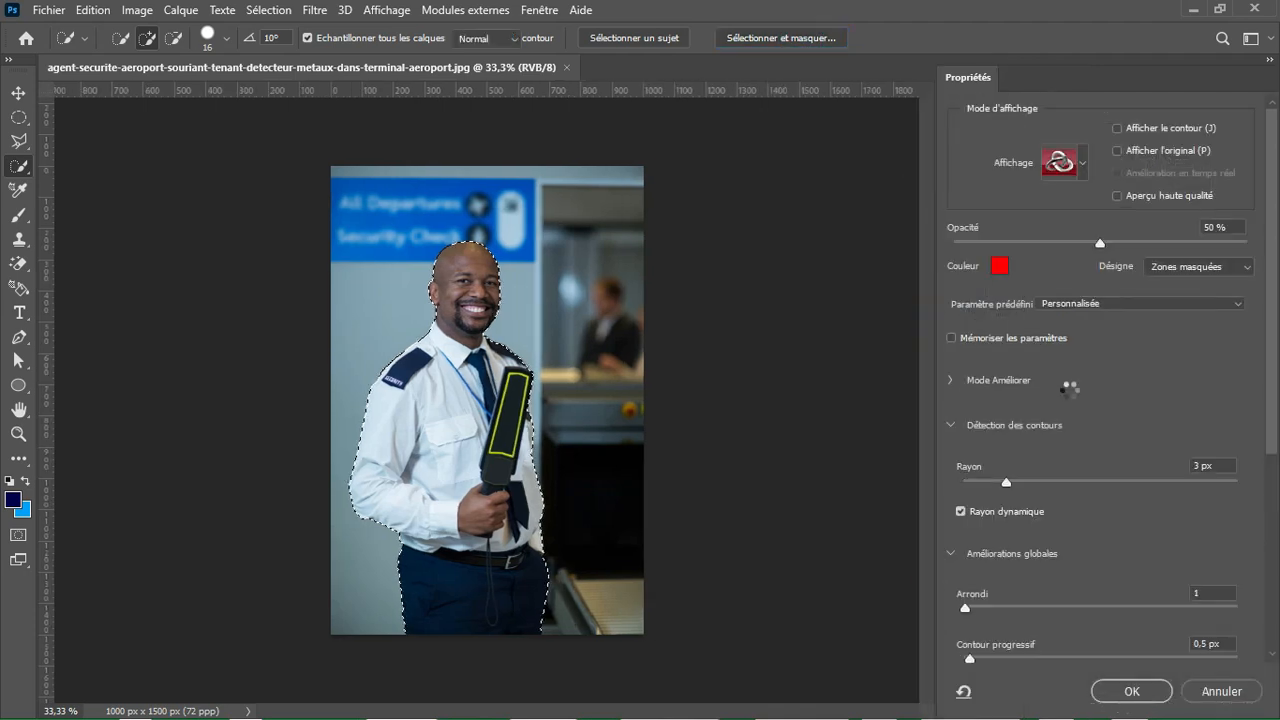
left_click(1135, 689)
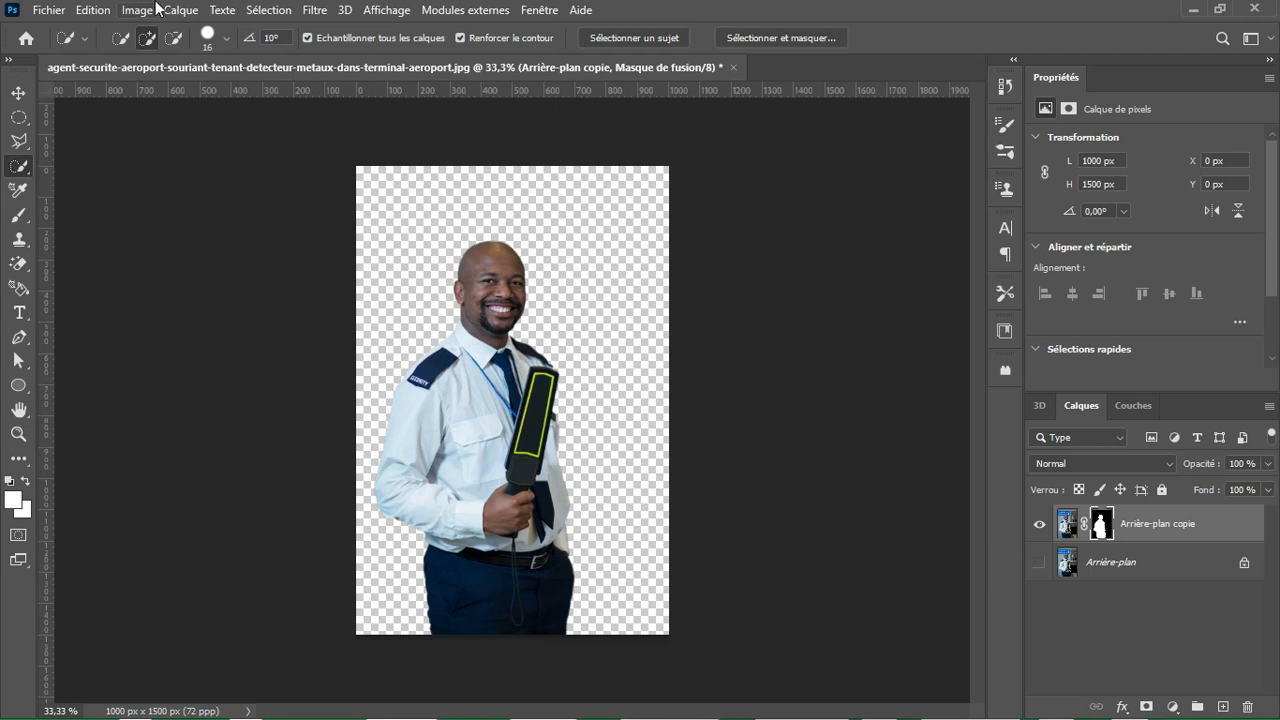
Step: Quick-export the cut-out to the Bureau folder as a PNG file named "png"
left_click(48, 10)
mouse_move(104, 297)
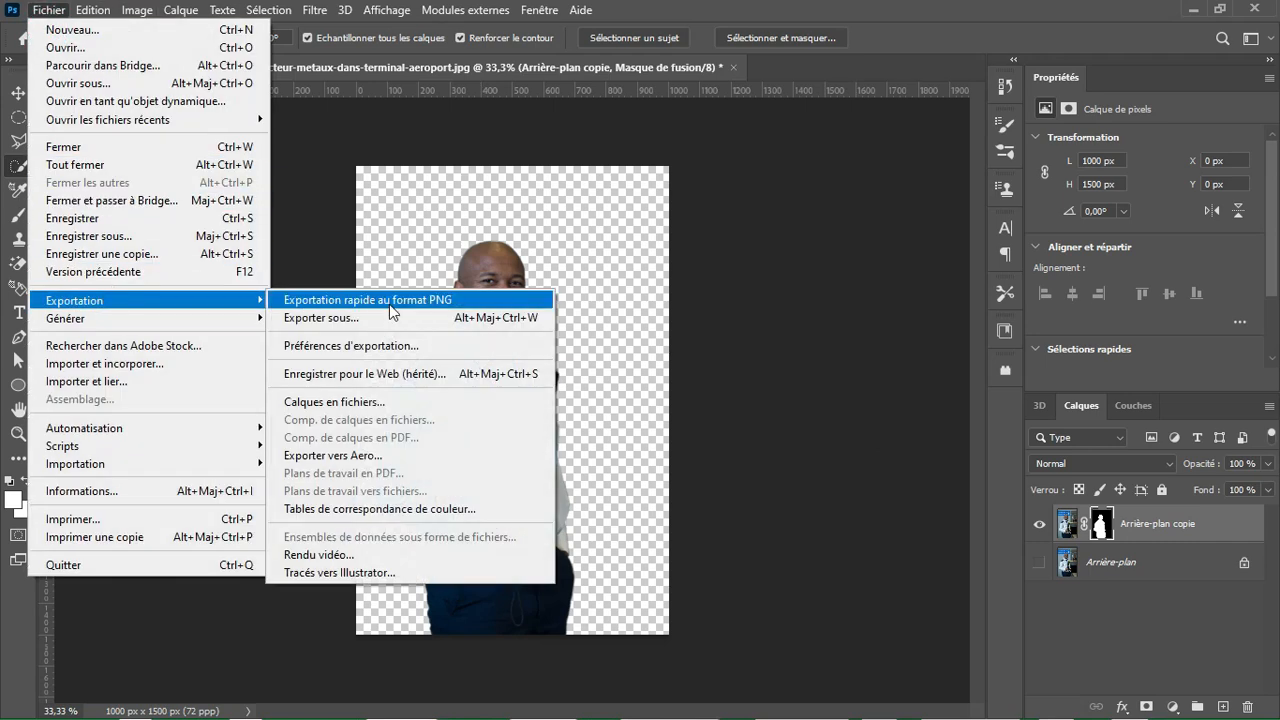
left_click(388, 304)
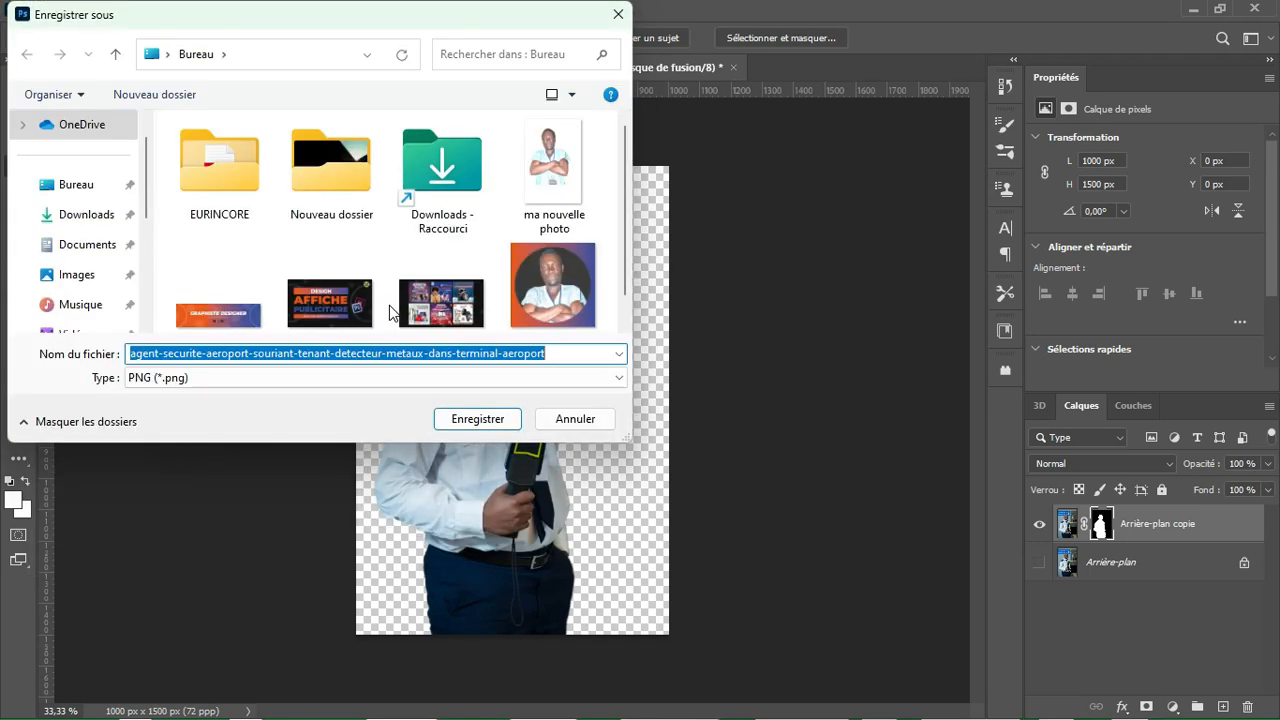
type("png")
key("Return")
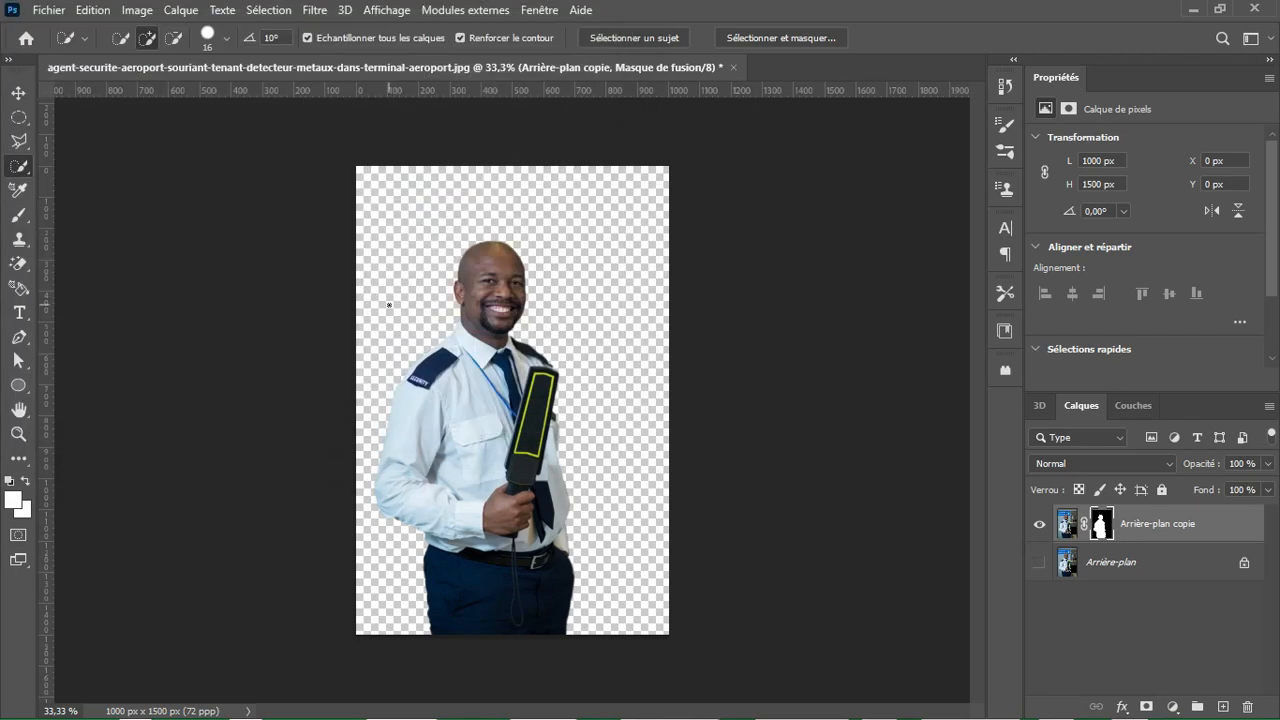
Step: Bring the exported "png" file from the desktop into InDesign and place it over the gradient background on page 3
left_click(1196, 11)
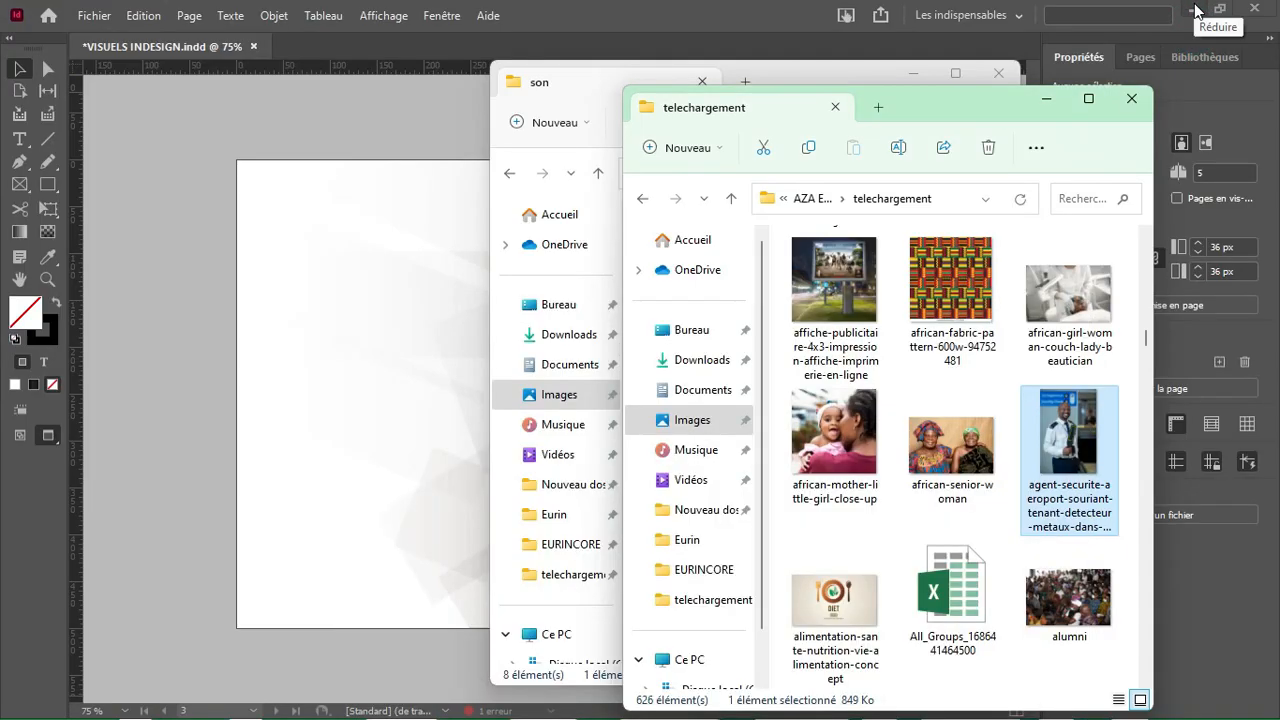
left_click(1042, 90)
left_click(907, 73)
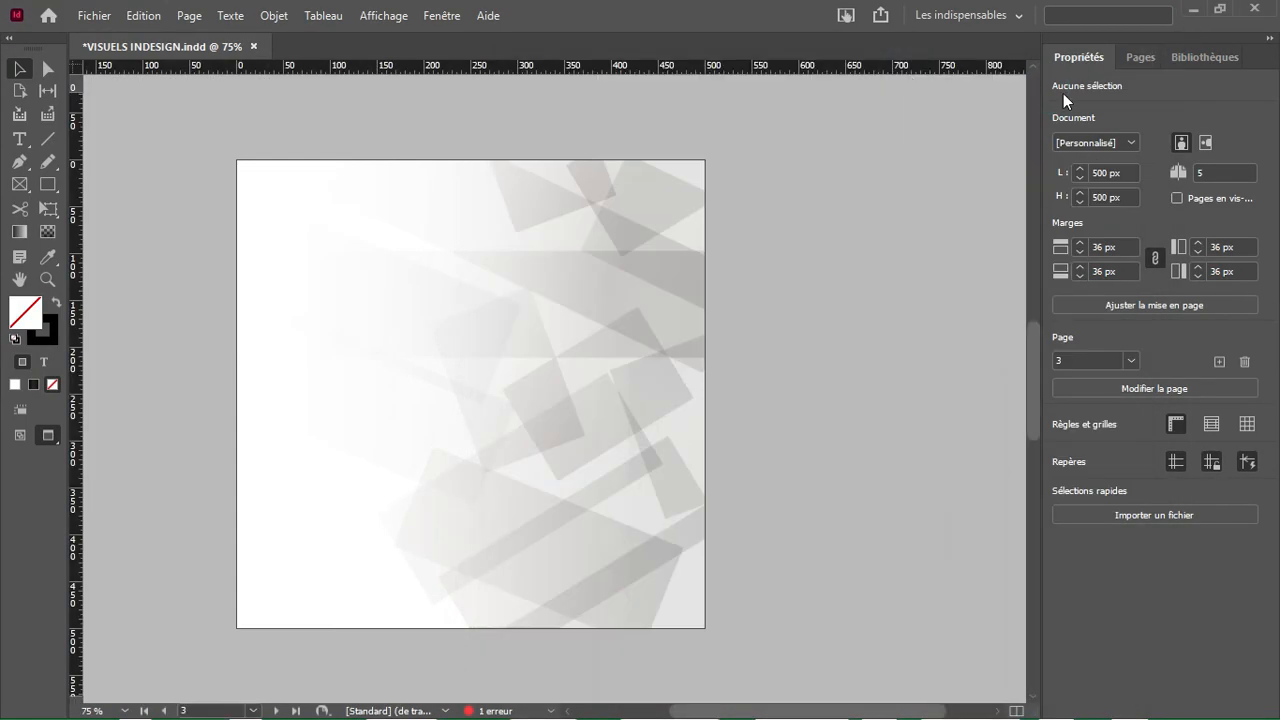
left_click(1192, 12)
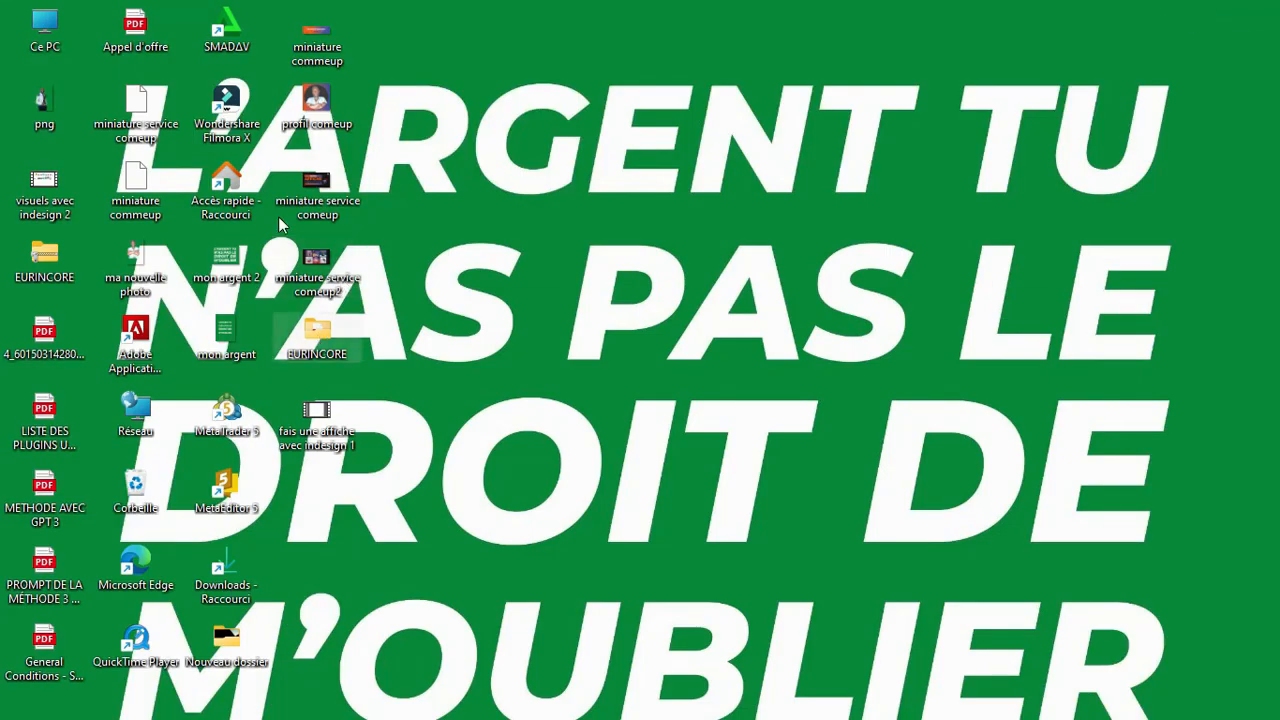
left_click_drag(198, 232, 614, 365)
left_click_drag(613, 448, 650, 471)
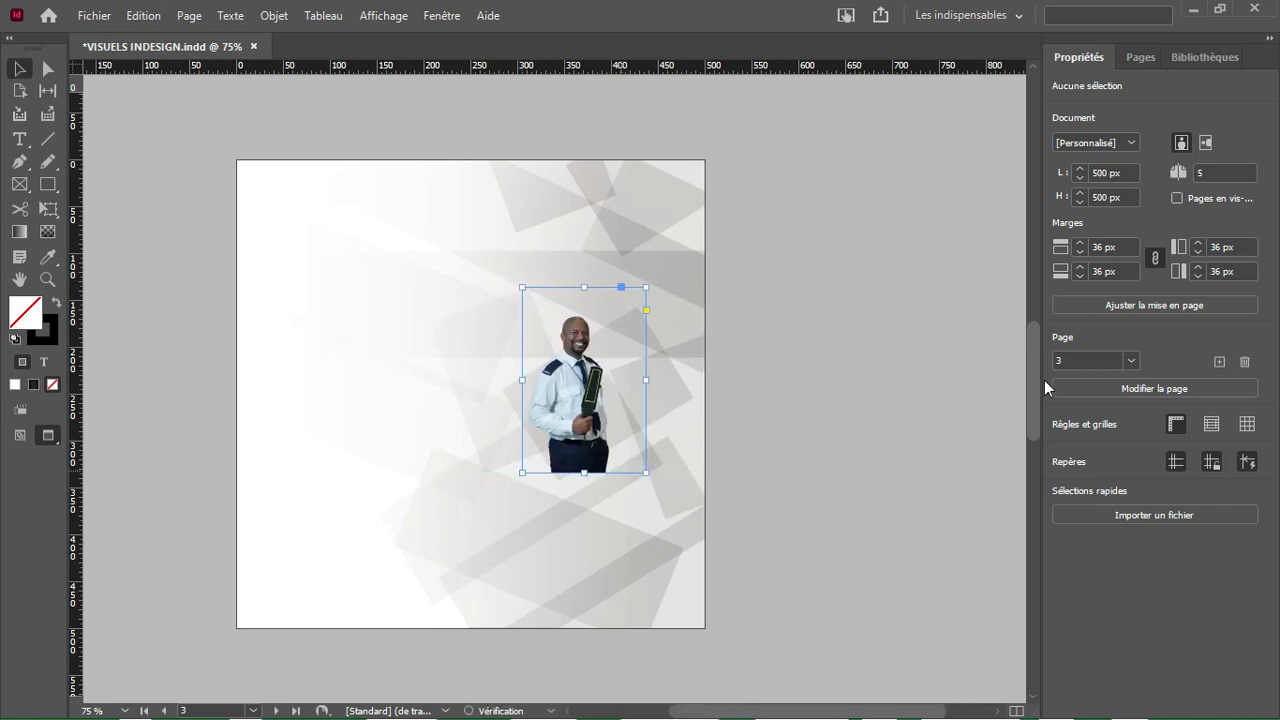
Step: Flip the agent image horizontally and enlarge it with Free Transform to about 439 × 658 px over the page's right half
left_click(1187, 235)
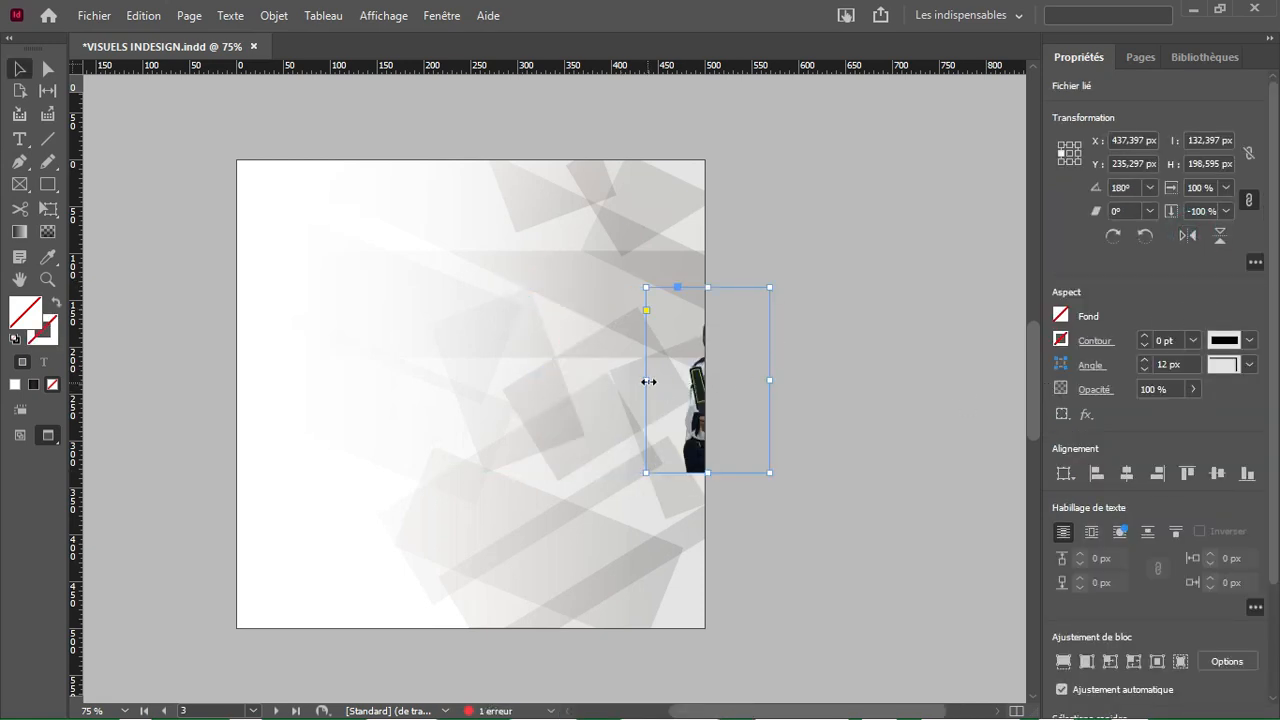
key("e")
left_click_drag(646, 380, 357, 414)
left_click_drag(586, 432, 614, 446)
scroll(614, 447, "up", 2)
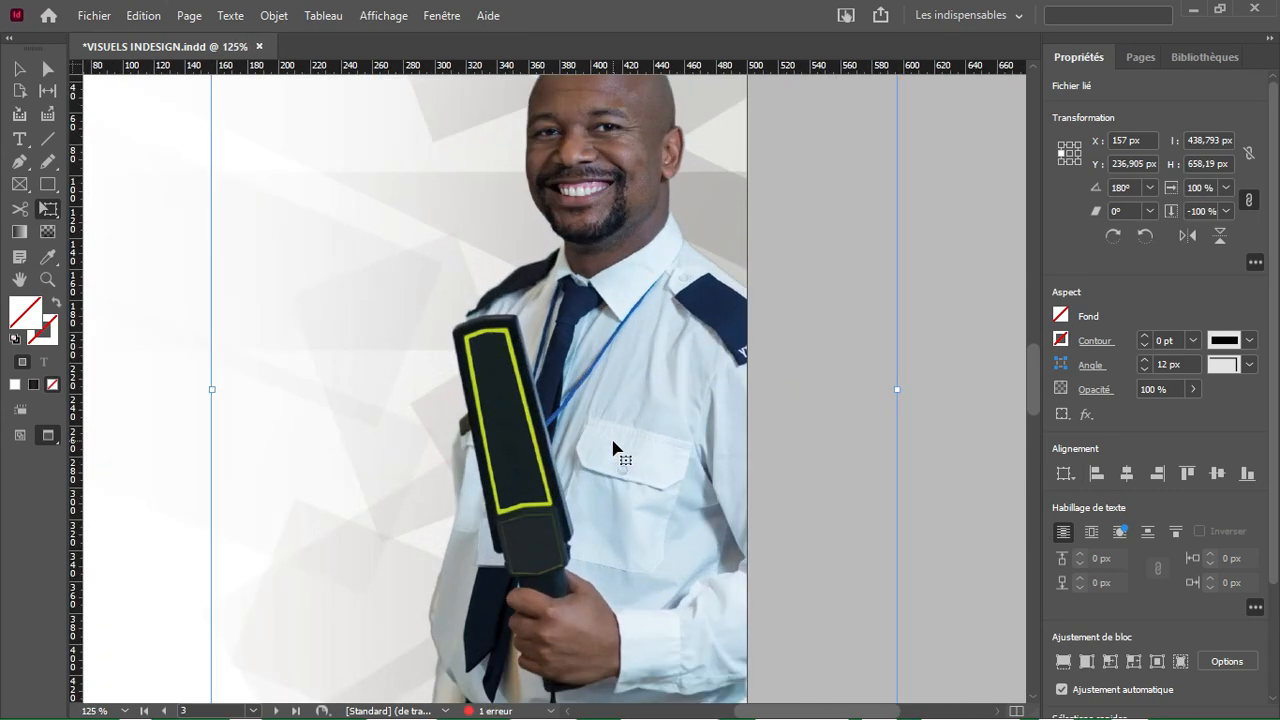
scroll(614, 448, "down", 2)
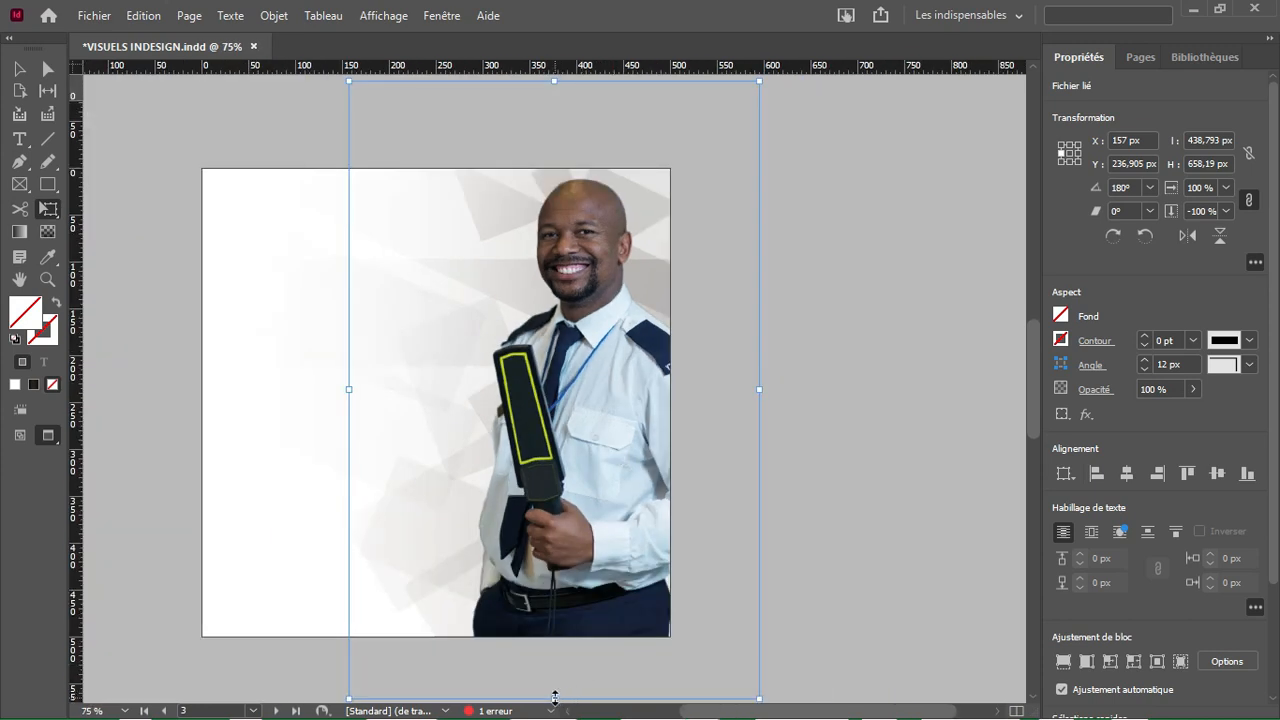
Step: Scale the agent image down to about 375 × 562 px and move it so its lower edge meets the page's bottom
left_click_drag(554, 697, 553, 614)
left_click_drag(597, 477, 601, 498)
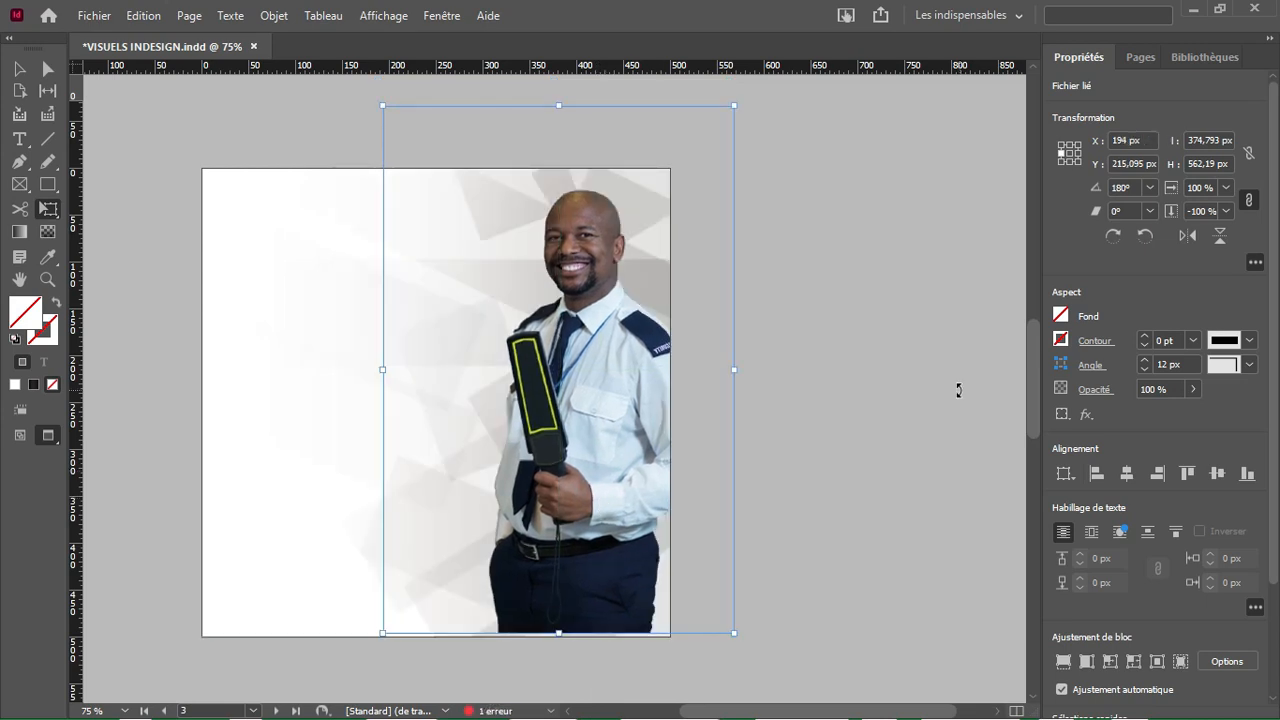
left_click(19, 68)
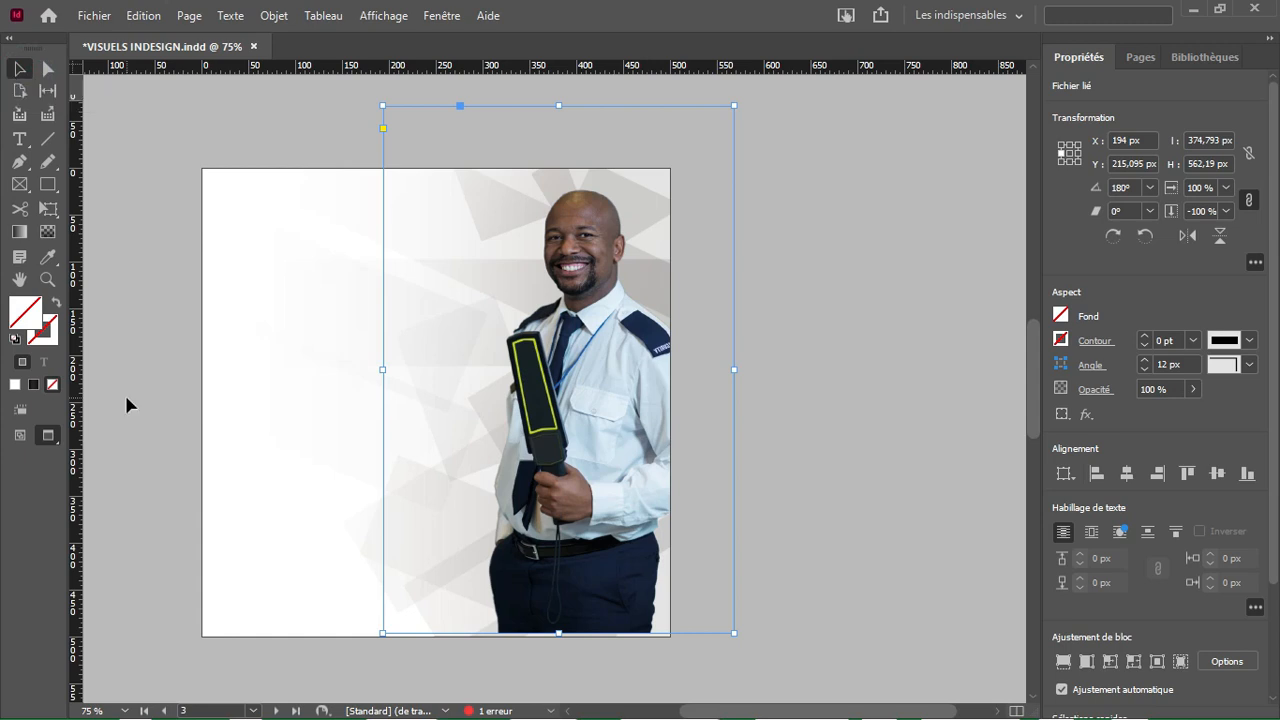
Step: Draw a rectangle about 512 × 53 px along the page's bottom edge, with no stroke and a [Papier] fill
left_click_drag(47, 184, 110, 206)
left_click_drag(190, 587, 670, 636)
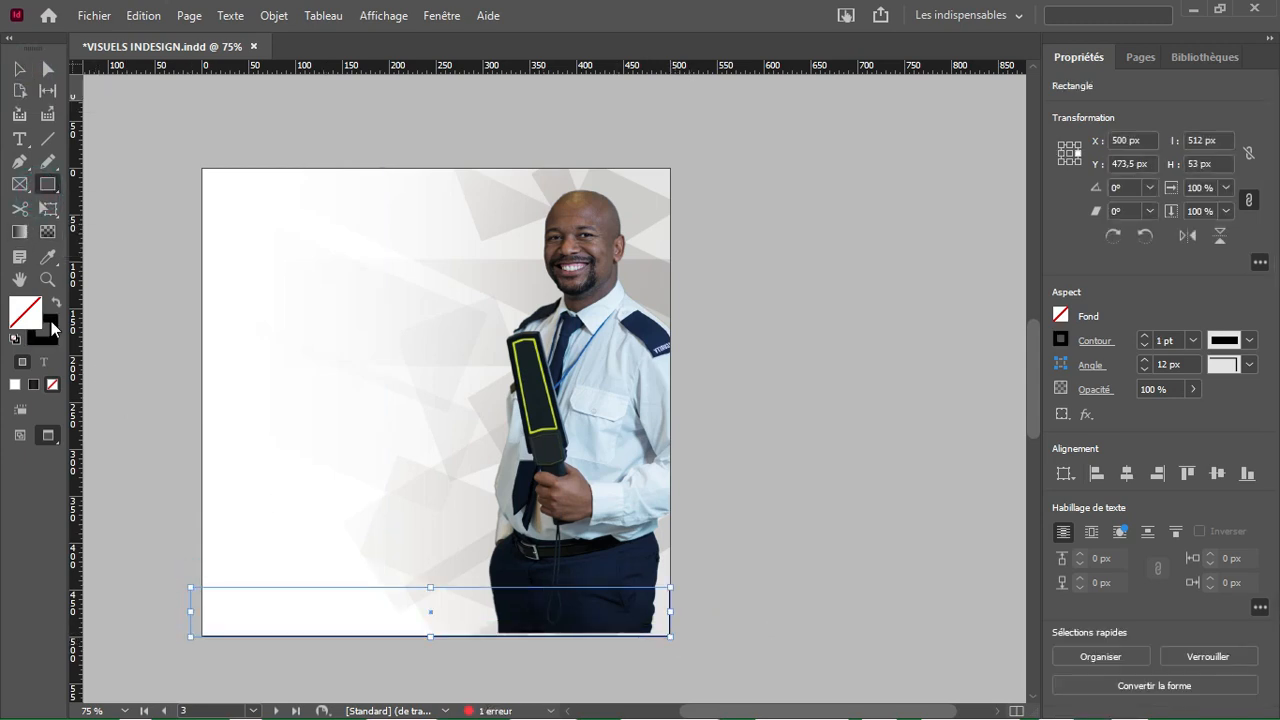
left_click(1144, 346)
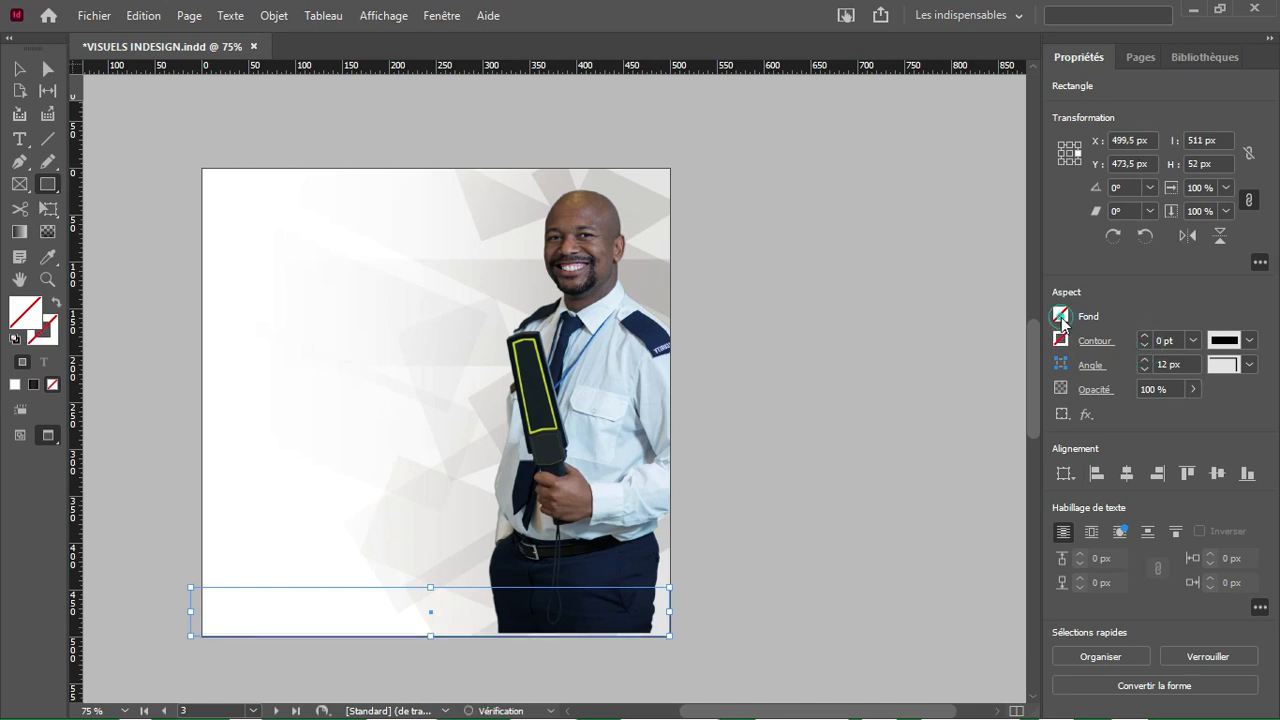
left_click(1060, 340)
left_click(950, 479)
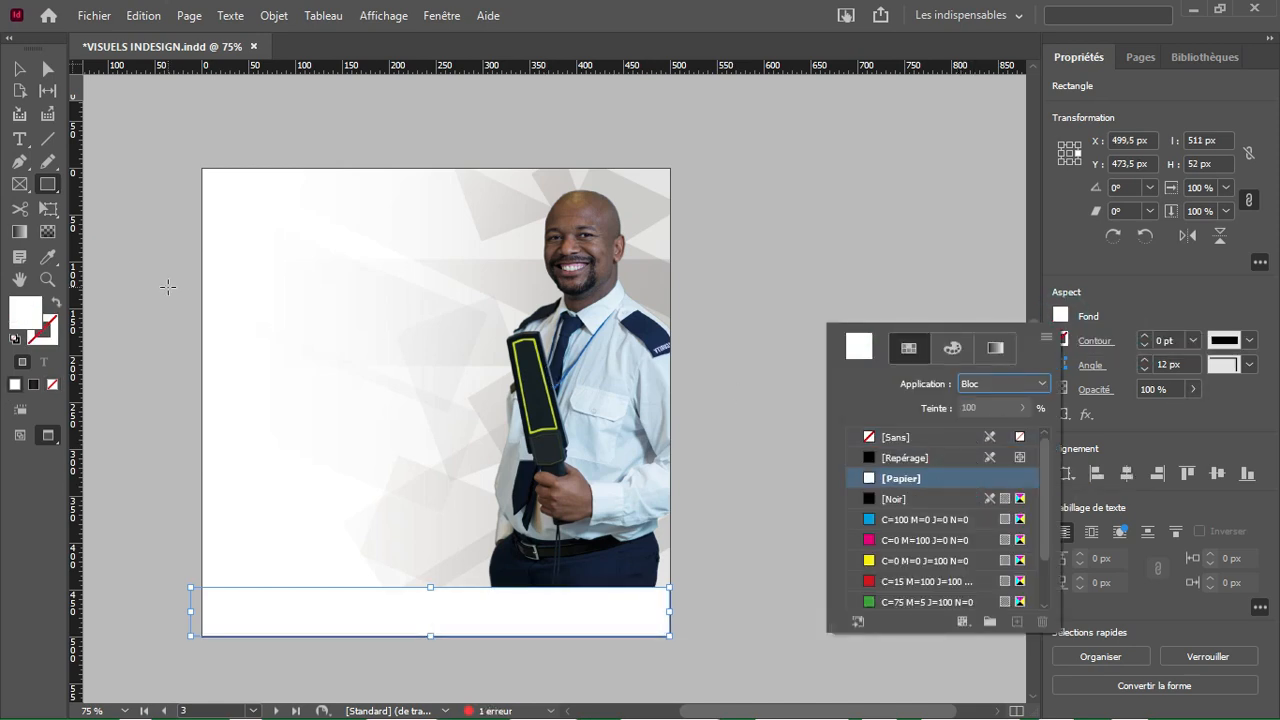
Step: Trim the white strip's left side to the page edge, making it 499 px wide, and raise its top edge slightly
left_click(19, 68)
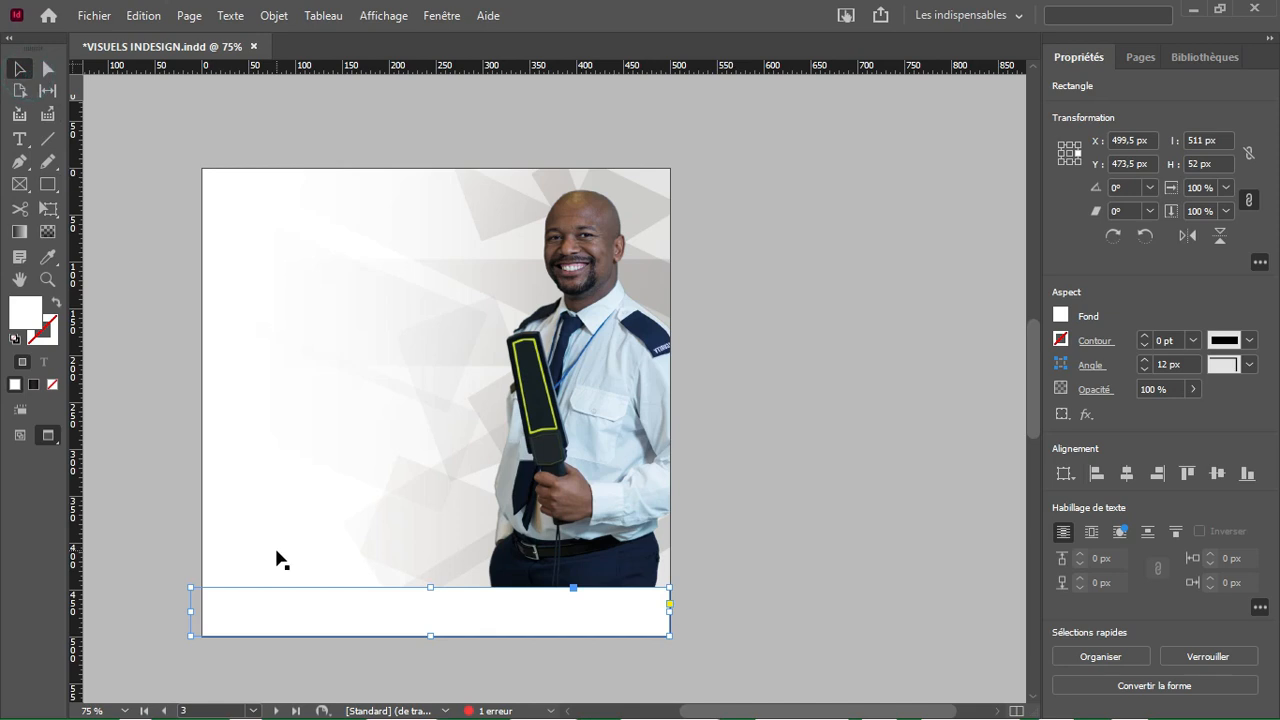
left_click_drag(190, 610, 203, 610)
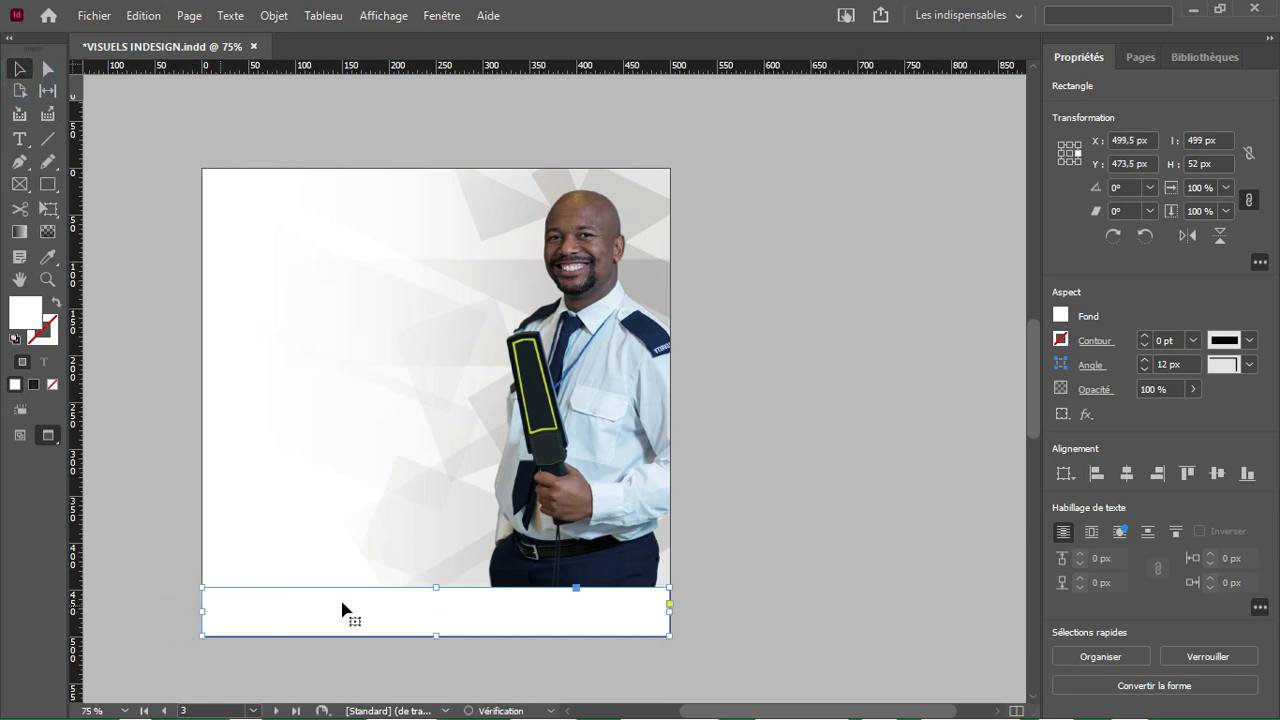
left_click_drag(434, 588, 433, 577)
left_click(760, 610)
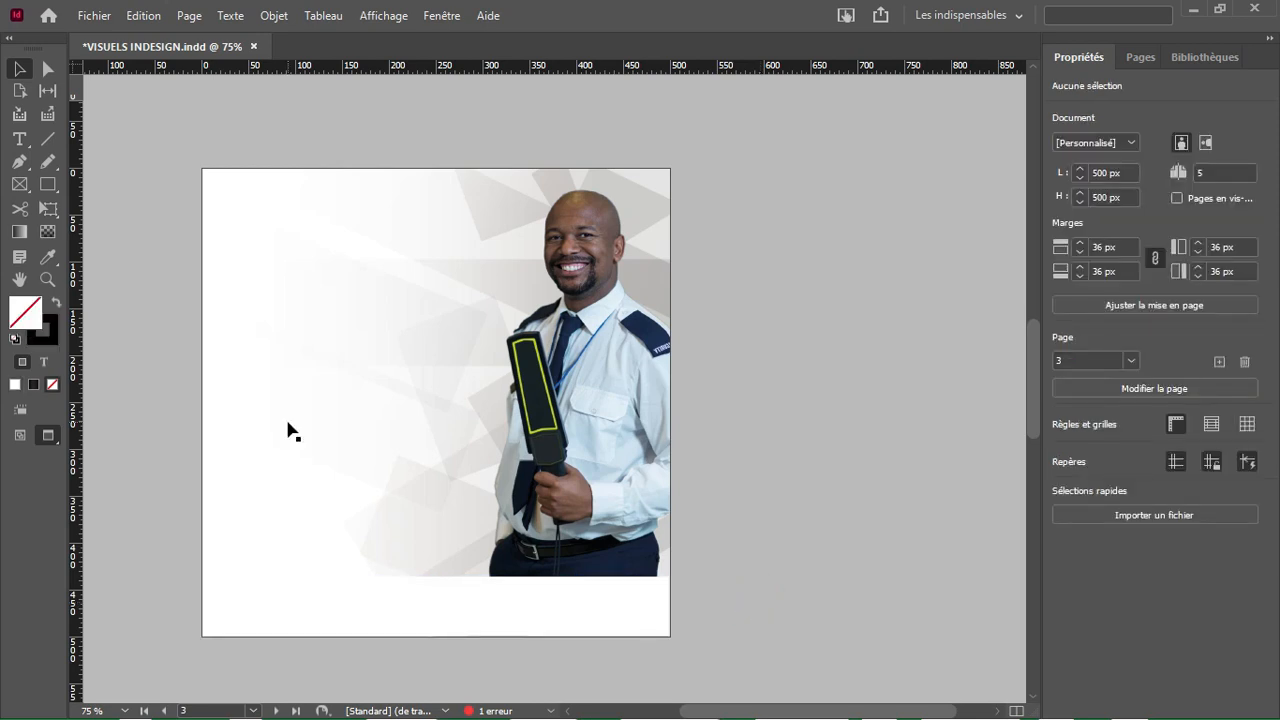
Step: Draw a circle about 230 px in diameter with the Ellipse tool over the agent's lower body and the white strip
left_click(48, 184)
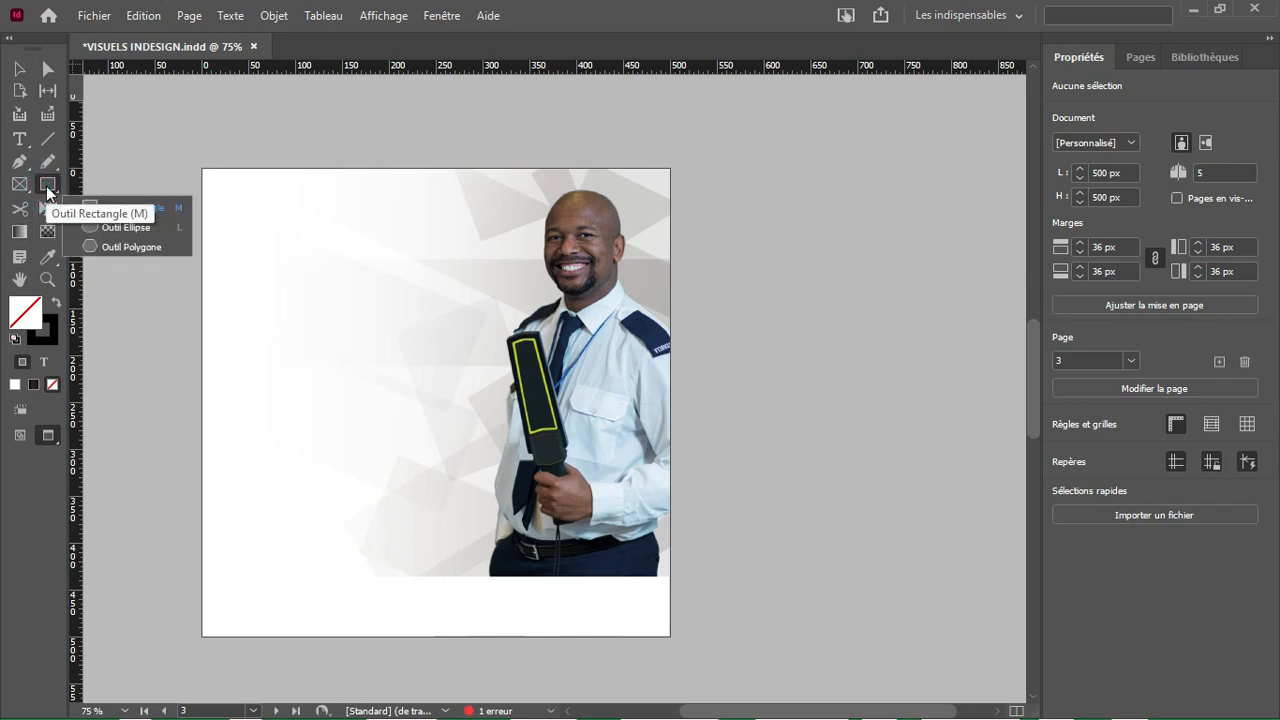
left_click(90, 227)
left_click_drag(437, 394, 652, 624)
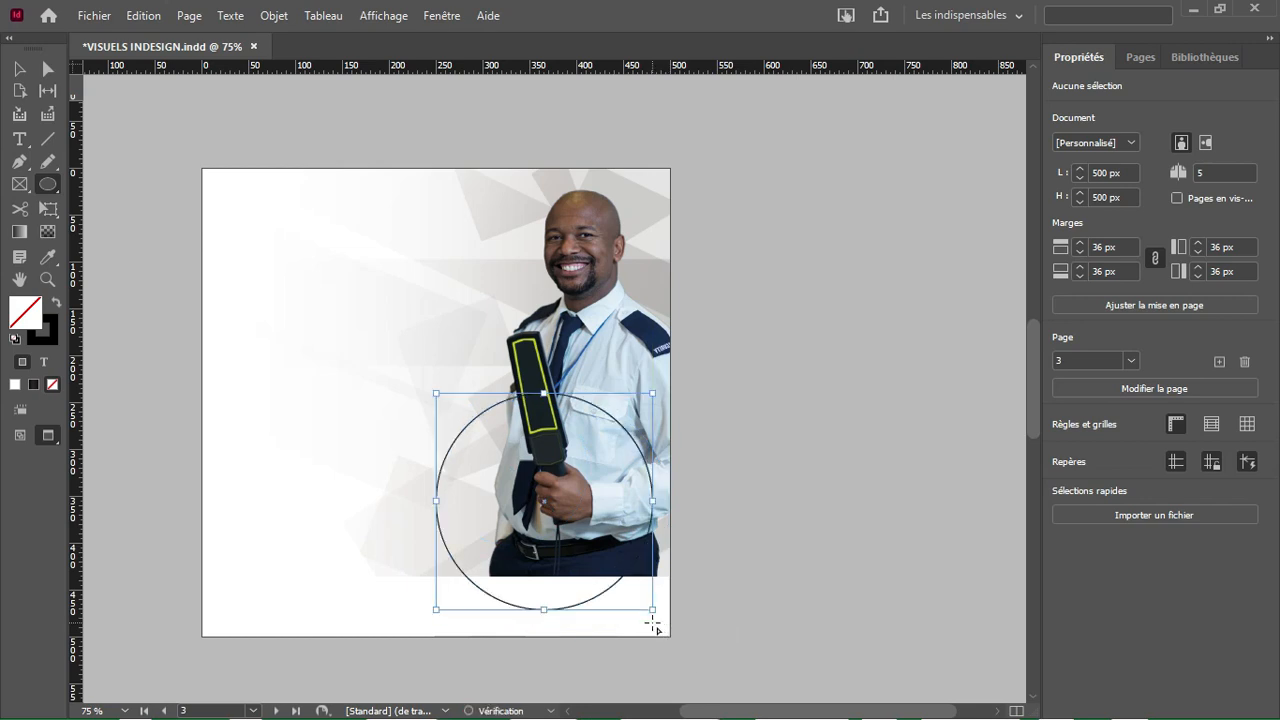
Step: Thicken the circle's stroke to 30 pt and colour it with the red C=15 M=100 J=100 swatch
left_click(1143, 337)
left_click(1140, 345)
left_click(1141, 345)
left_click(1144, 336)
left_click(1061, 340)
left_click(934, 606)
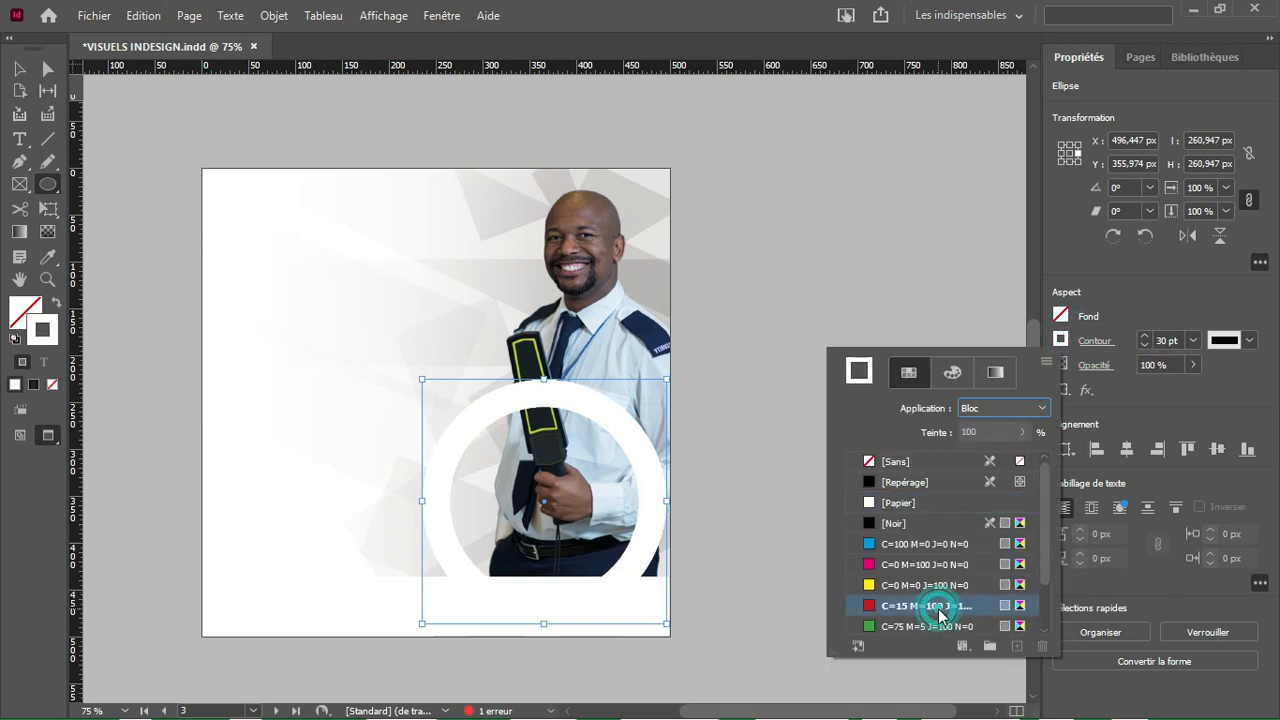
Step: Darken the ring's stroke colour to #861719
double_click(860, 371)
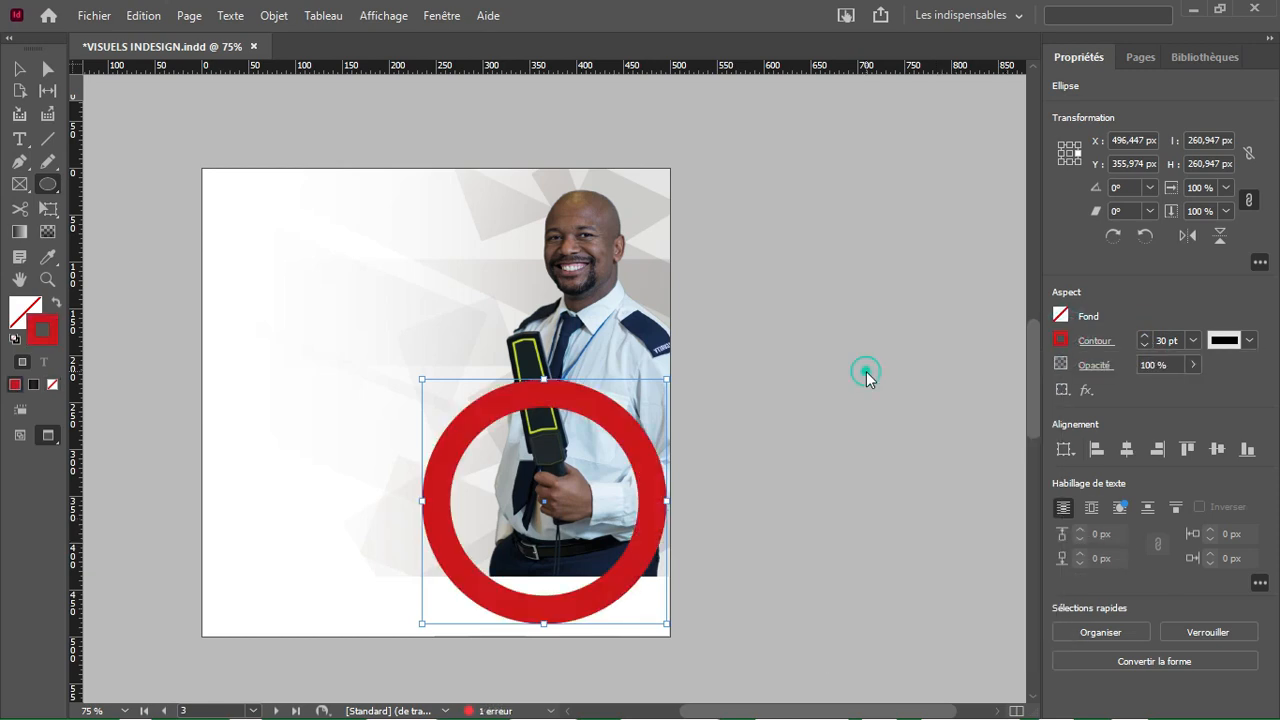
left_click_drag(994, 450, 1000, 372)
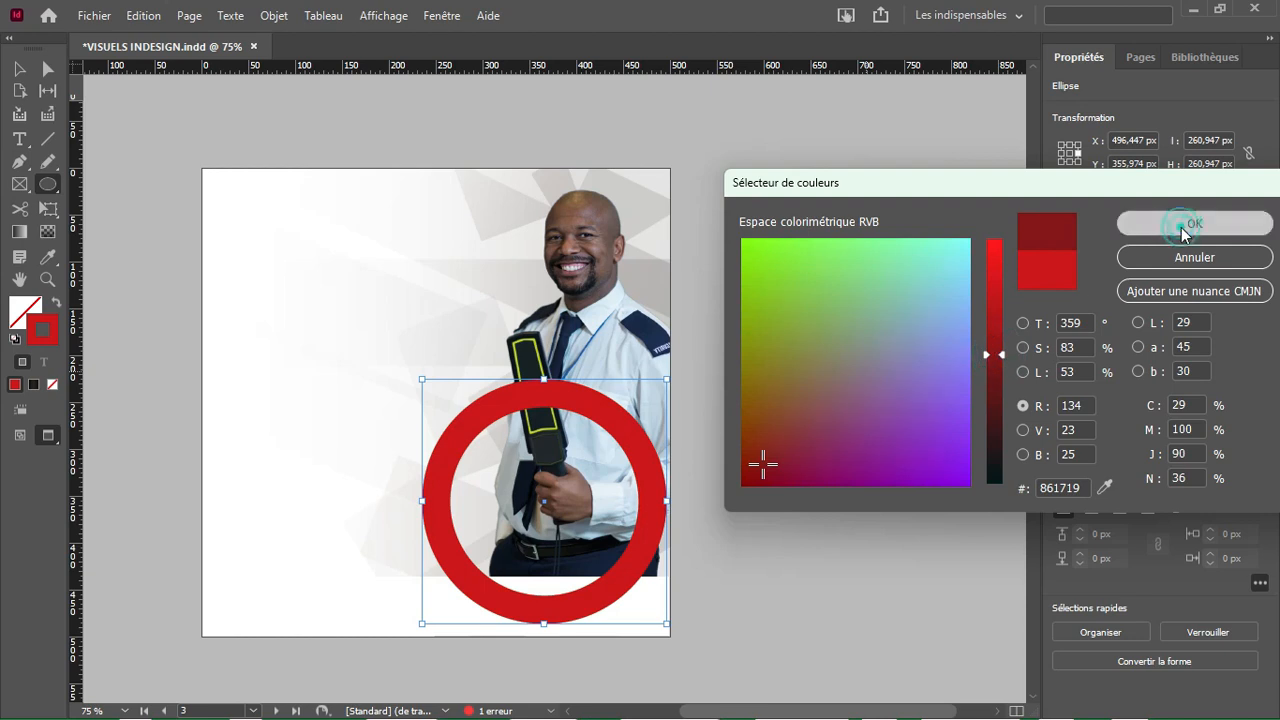
left_click(1188, 226)
Step: Set the ring's opacity to 80%
left_click(1154, 366)
double_click(1154, 366)
type("50")
key("Return")
double_click(1154, 366)
type("80")
key("Return")
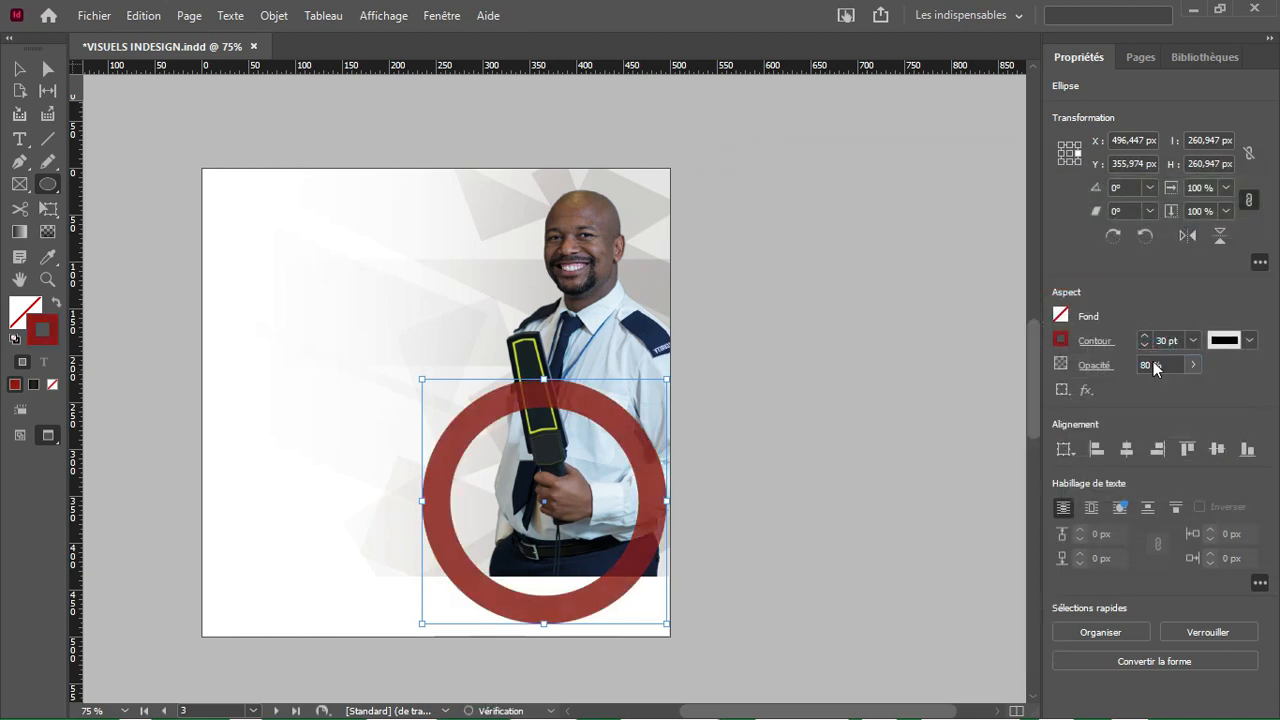
Step: Change the ring's stroke colour to the red #a0181a
left_click(1061, 340)
double_click(852, 375)
left_click(993, 325)
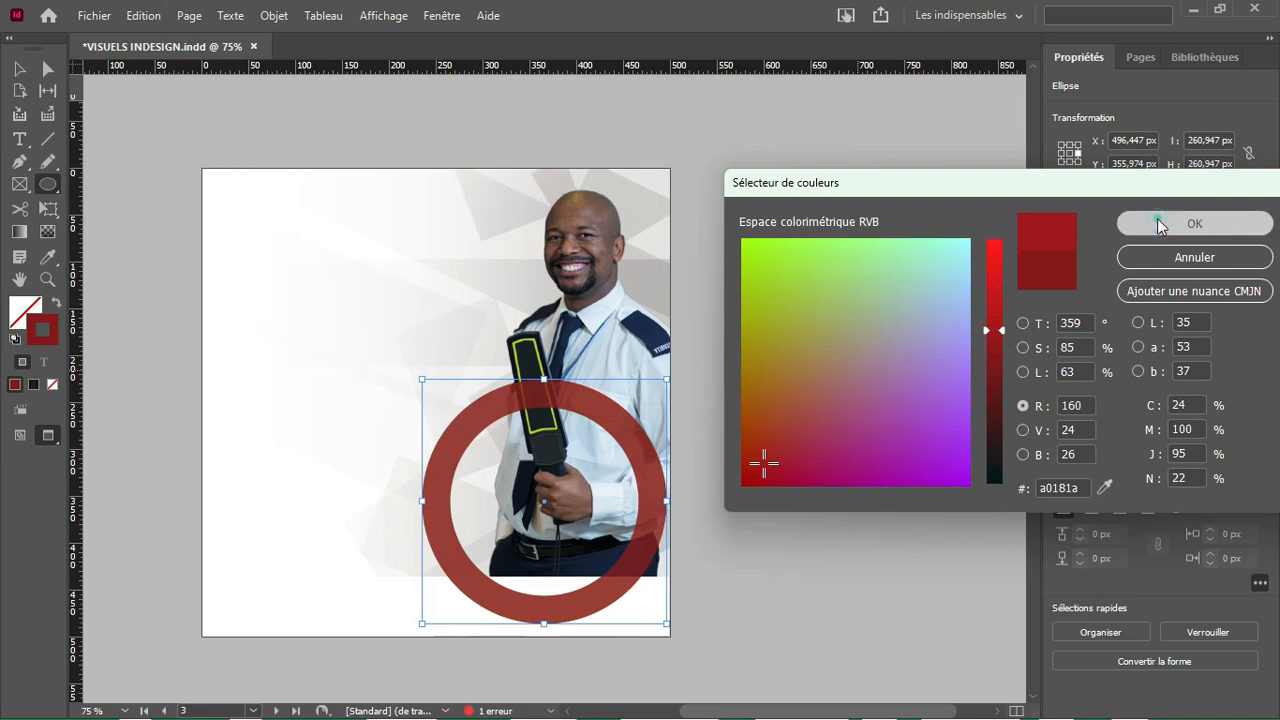
left_click(1195, 223)
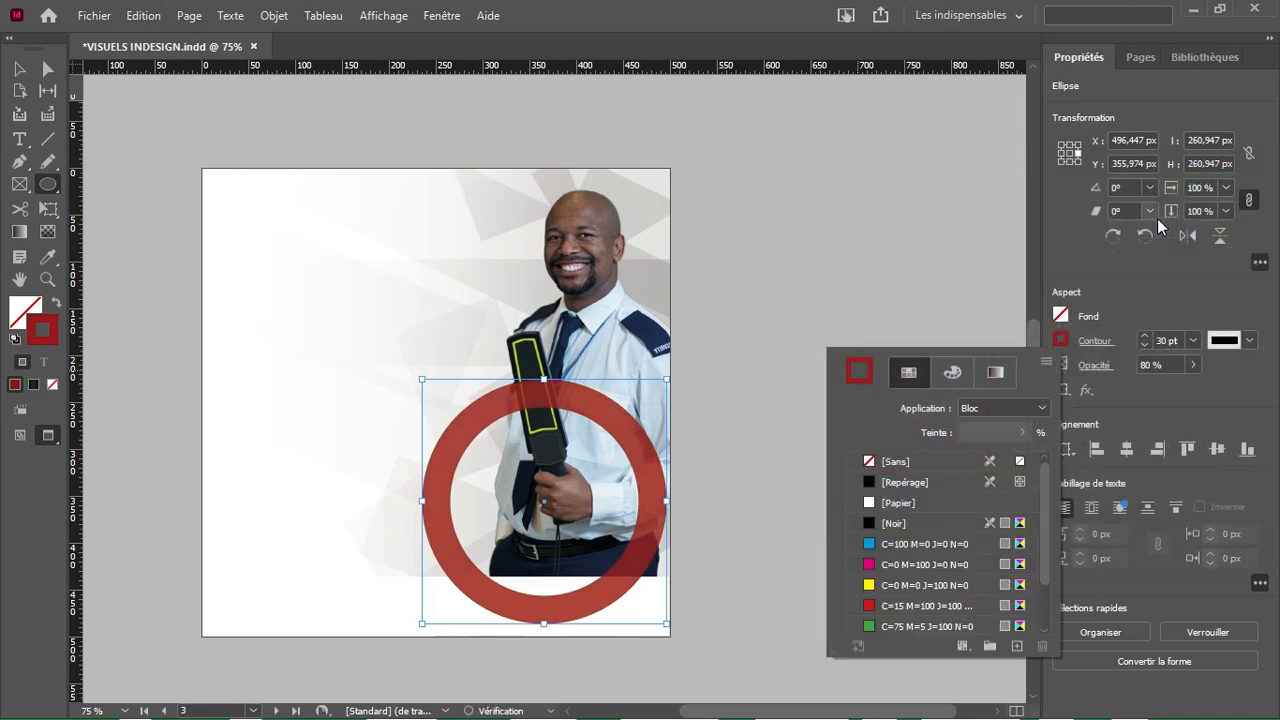
Step: Bring the white bottom strip to the front so it covers the lower part of the ring
left_click(16, 70)
left_click(19, 68)
left_click(372, 628)
right_click(371, 617)
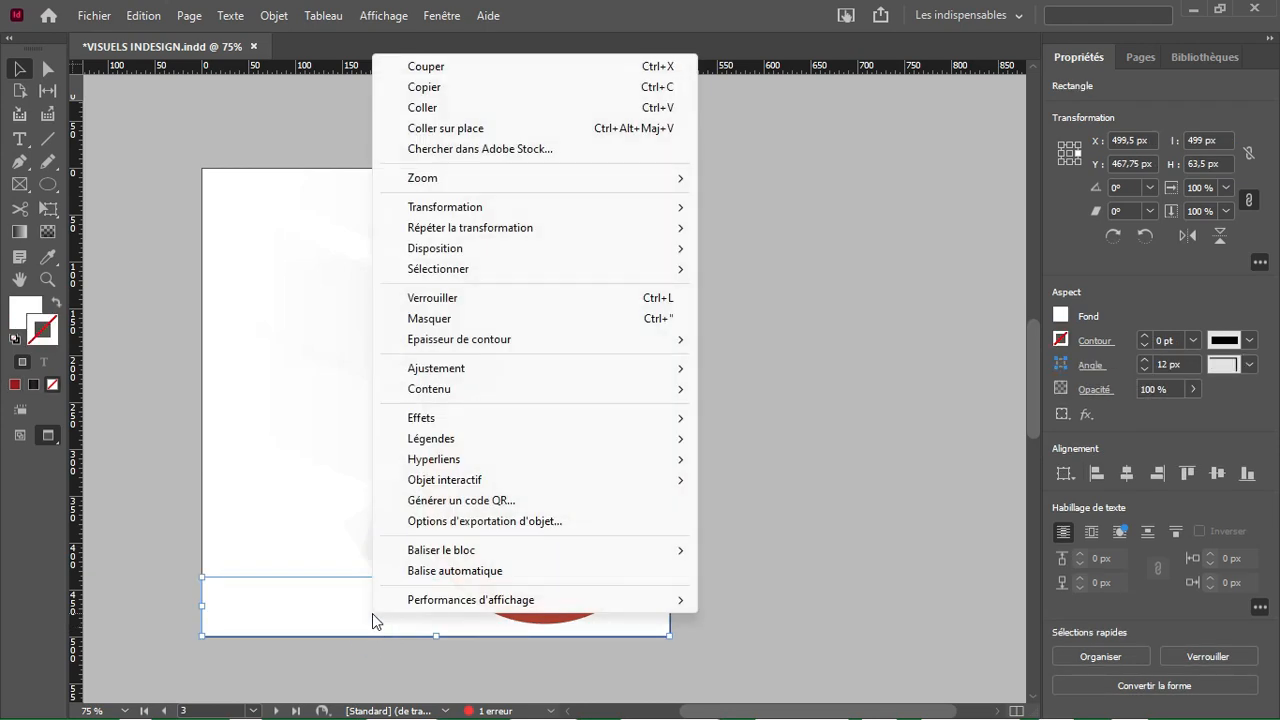
mouse_move(440, 250)
left_click(745, 249)
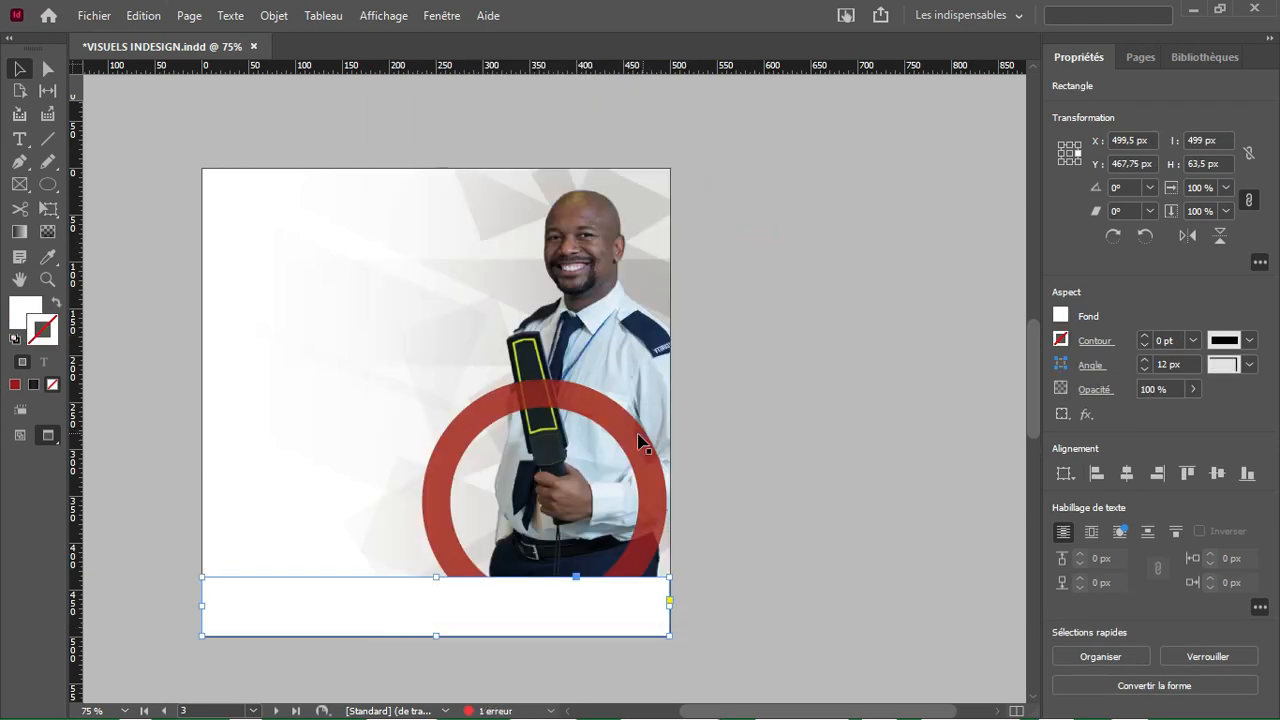
Step: Move the ring partly past the page's right edge and enlarge it to about 288 × 289 px
left_click_drag(634, 441, 686, 472)
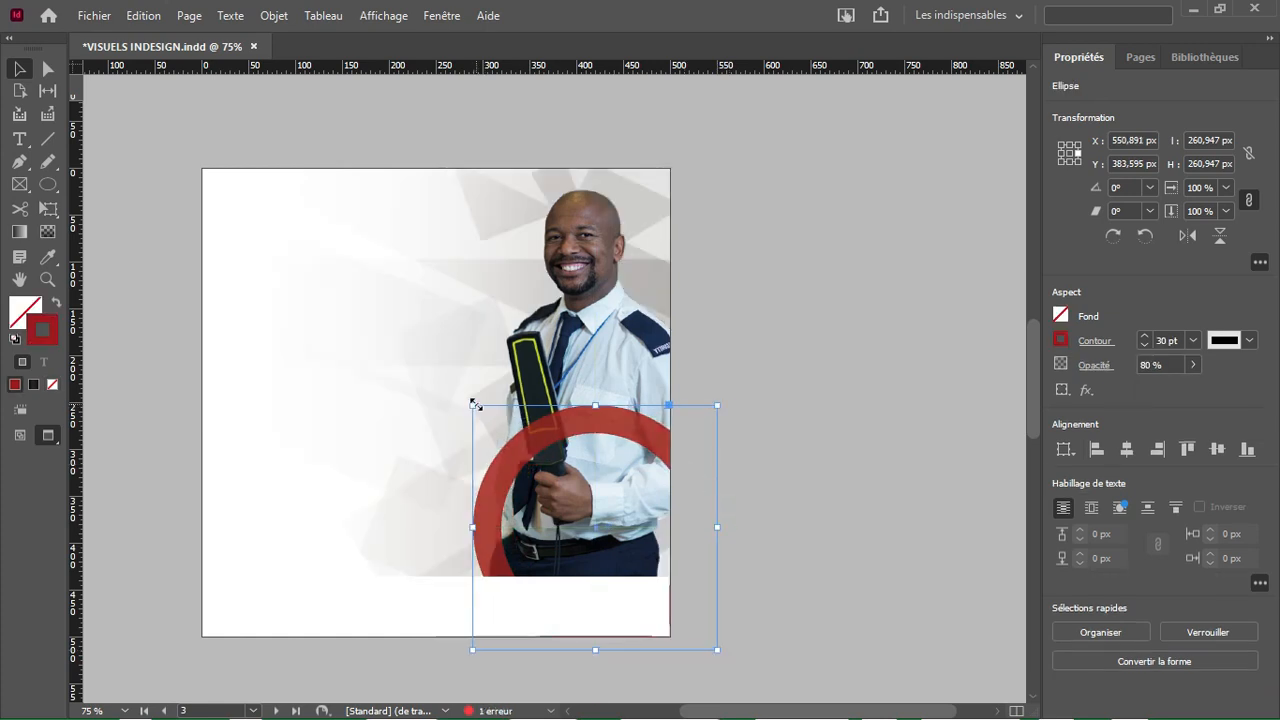
left_click_drag(473, 404, 448, 380)
left_click_drag(510, 422, 503, 435)
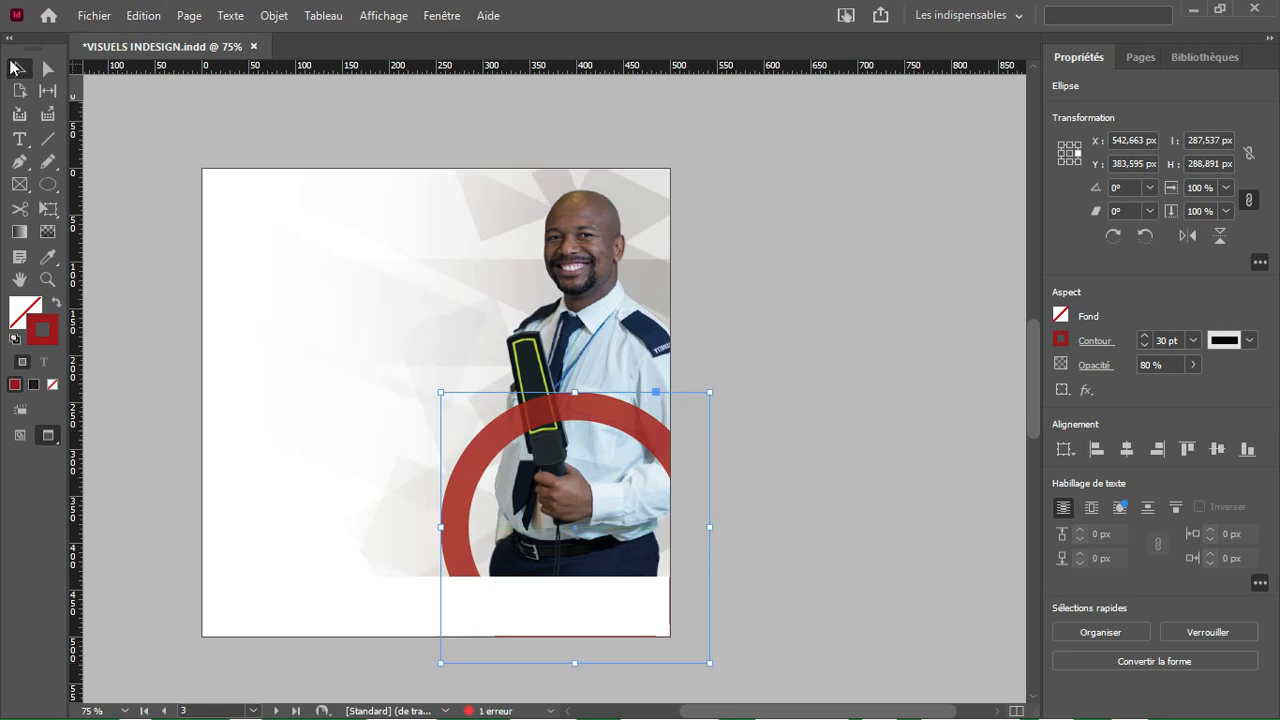
left_click(143, 250)
Step: Draw a square about 54 px wide over the agent's hand and remove its stroke
left_click_drag(47, 184, 110, 208)
left_click_drag(551, 472, 600, 521)
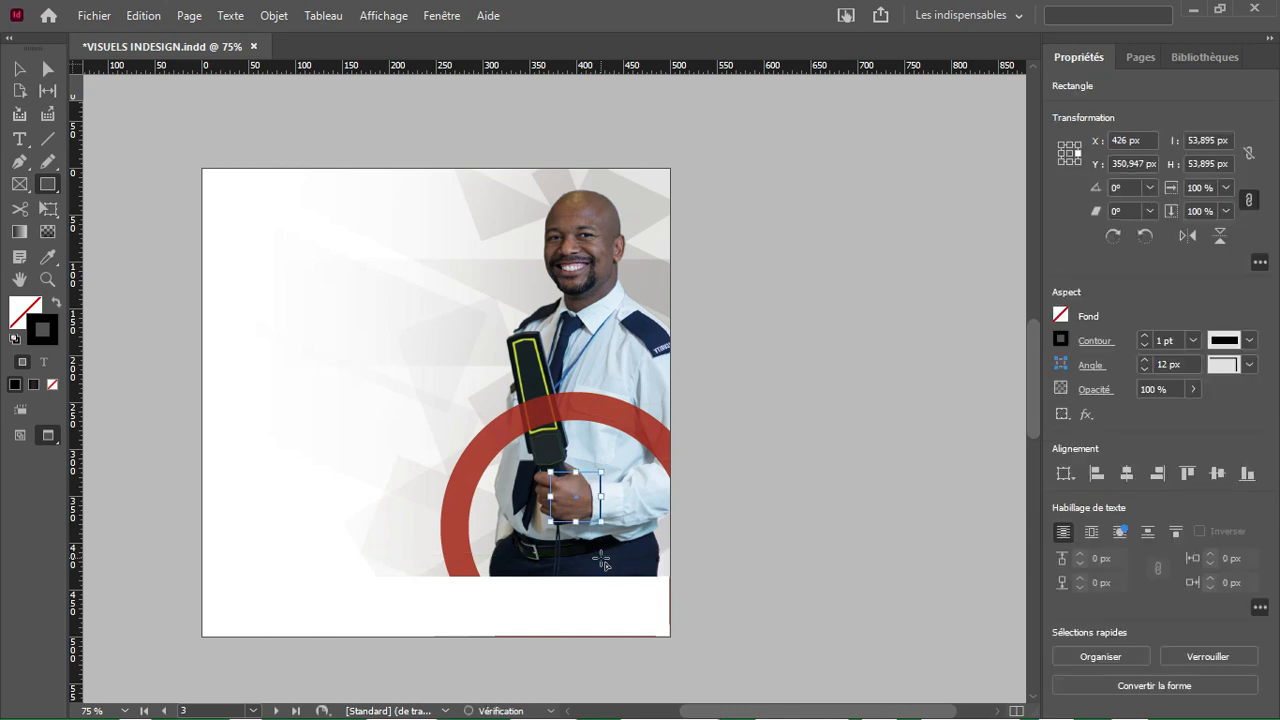
left_click(1145, 346)
Step: Fill the square with the red C=15 M=100 J=100 swatch darkened to #911719
left_click(1062, 316)
left_click(911, 580)
double_click(862, 346)
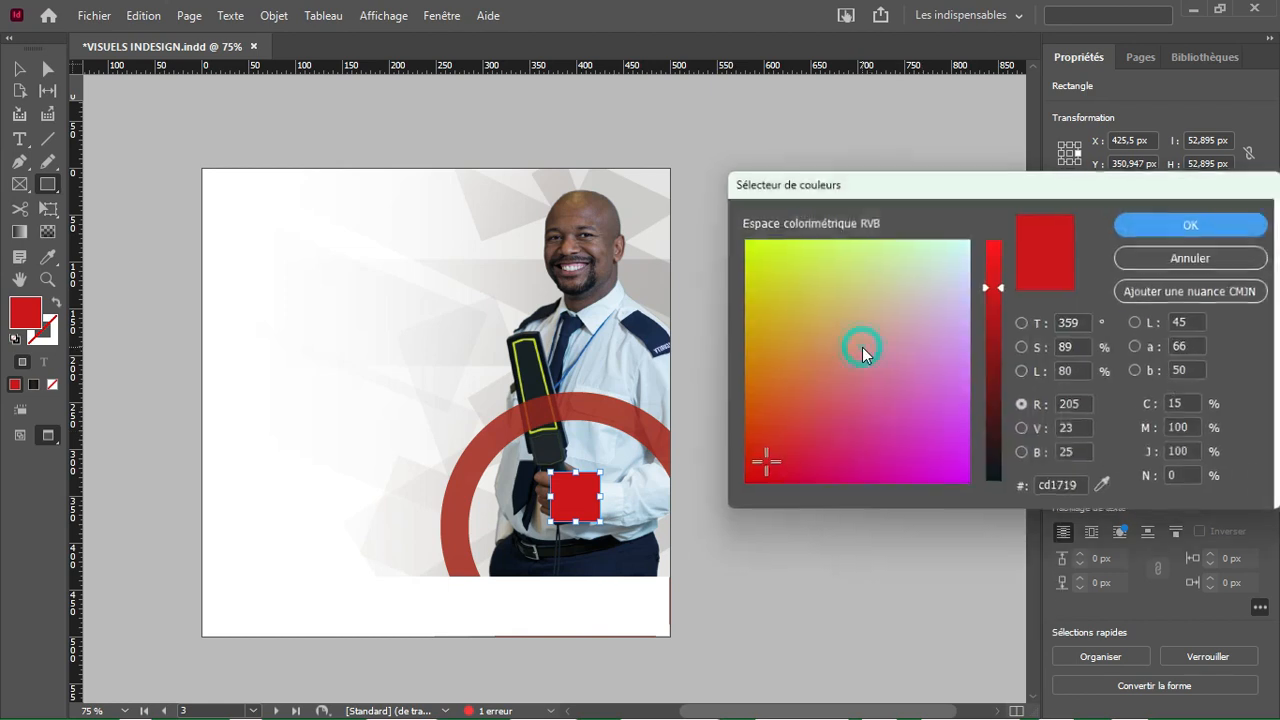
left_click(993, 348)
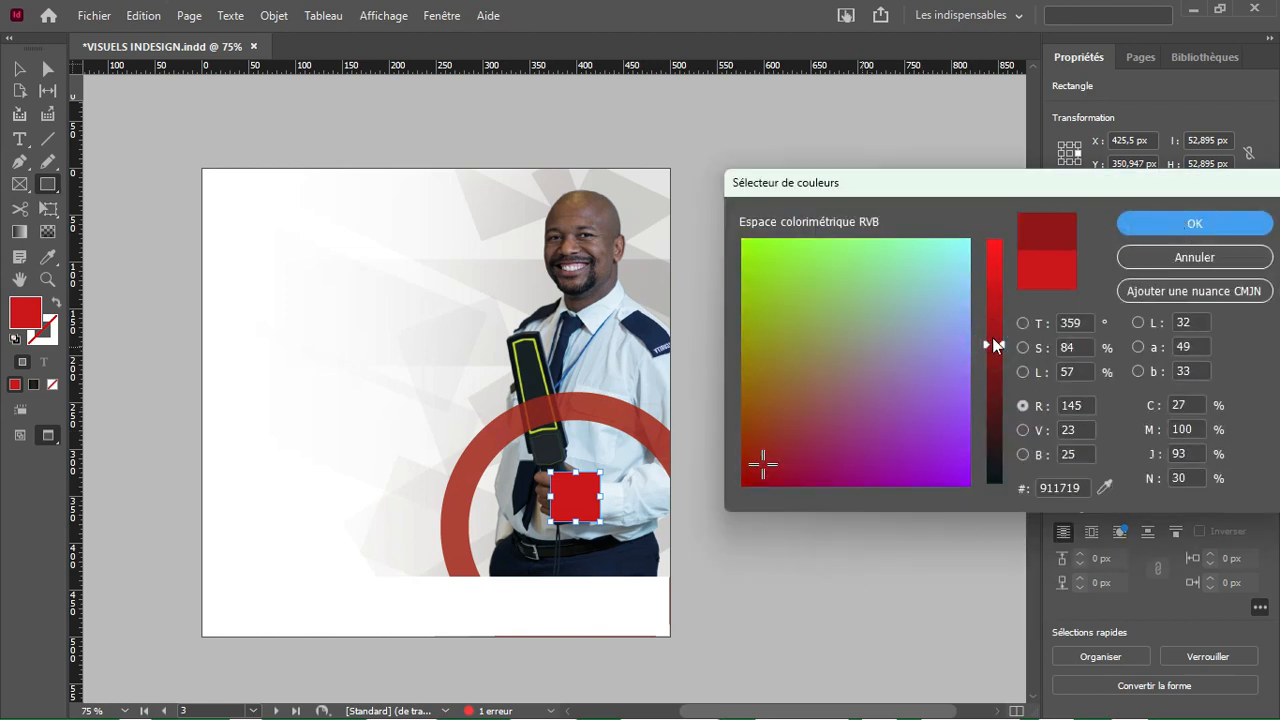
left_click(1156, 220)
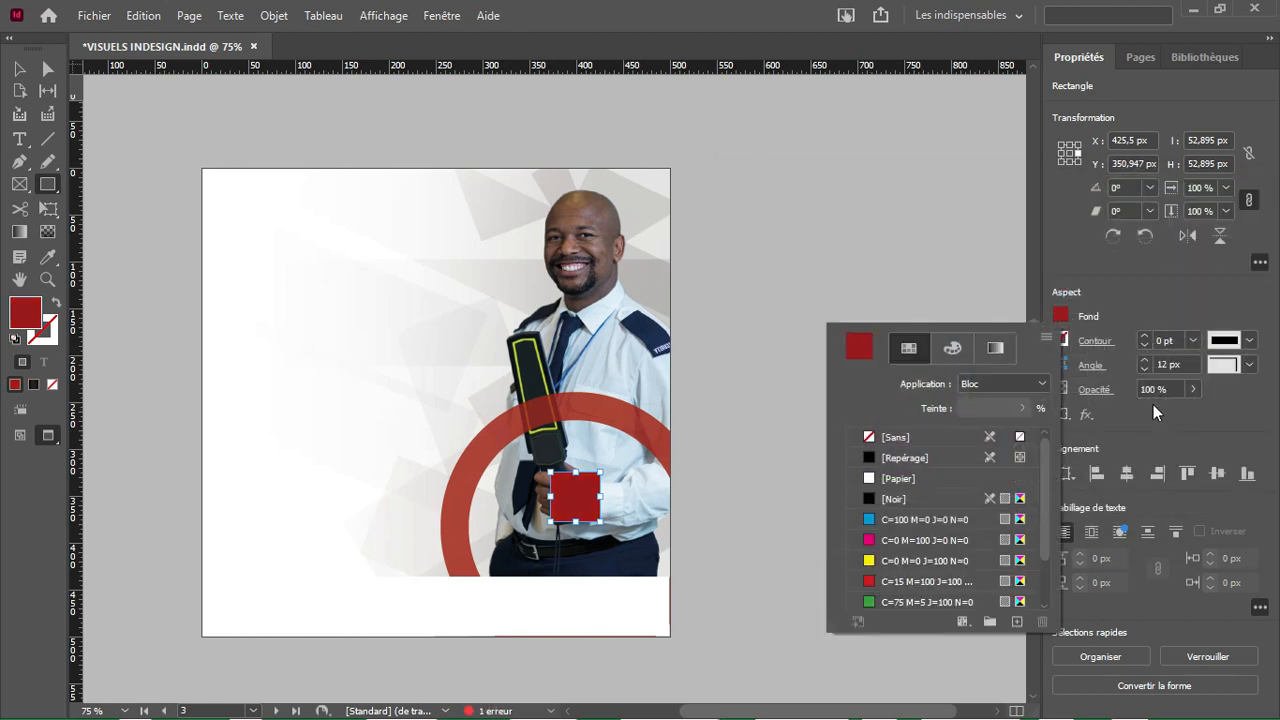
Step: Set the square's opacity to 80% and move it down and right, beside the agent's hand above the belt
double_click(1151, 389)
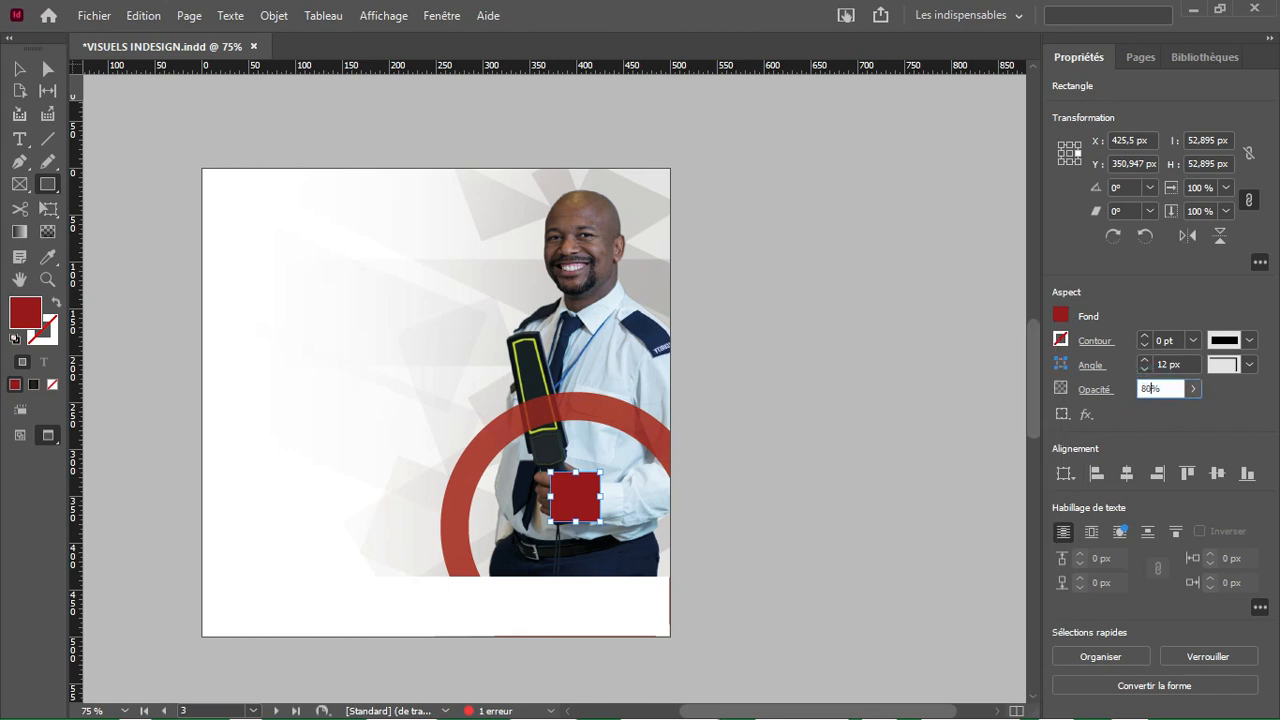
key("Return")
left_click(19, 68)
left_click_drag(577, 497, 614, 528)
left_click(808, 532)
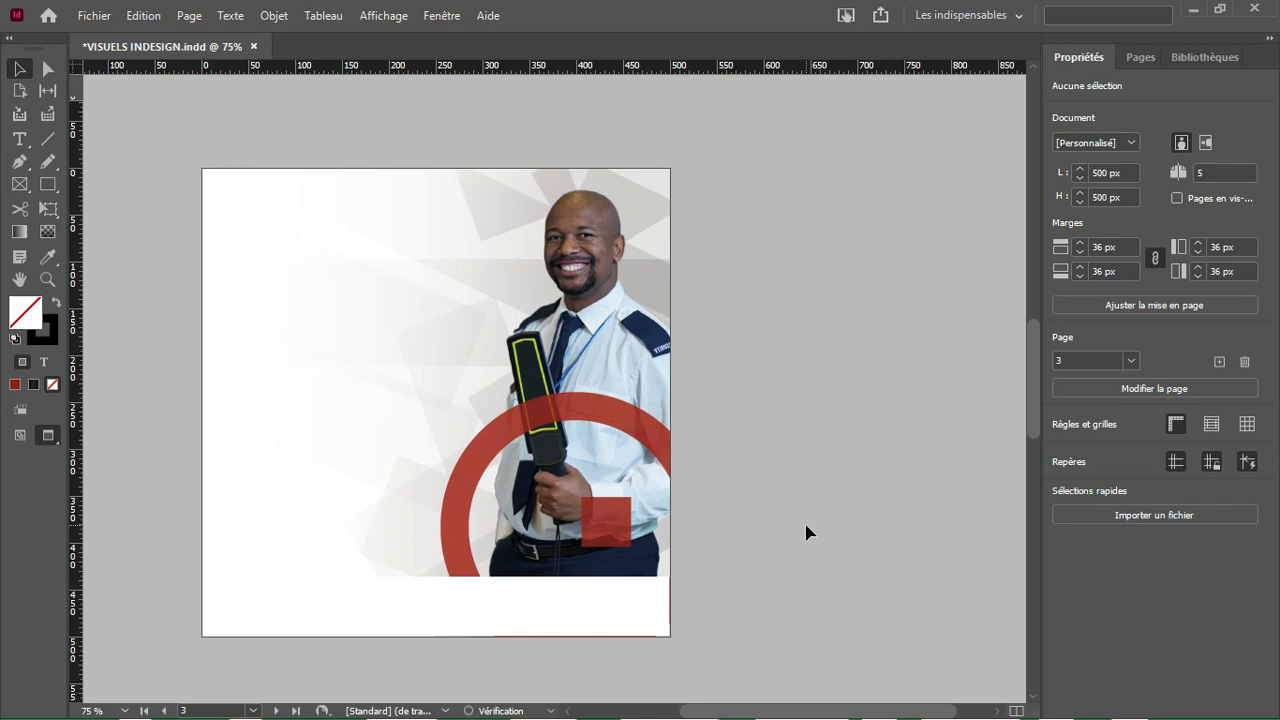
Step: Copy the ring to the page's top edge beside the agent's head, scaled to about 101 px wide with a 15 pt stroke
left_click(636, 430)
left_click_drag(636, 430, 528, 296)
left_click_drag(603, 527, 554, 226)
double_click(1160, 340)
type("15")
key("Return")
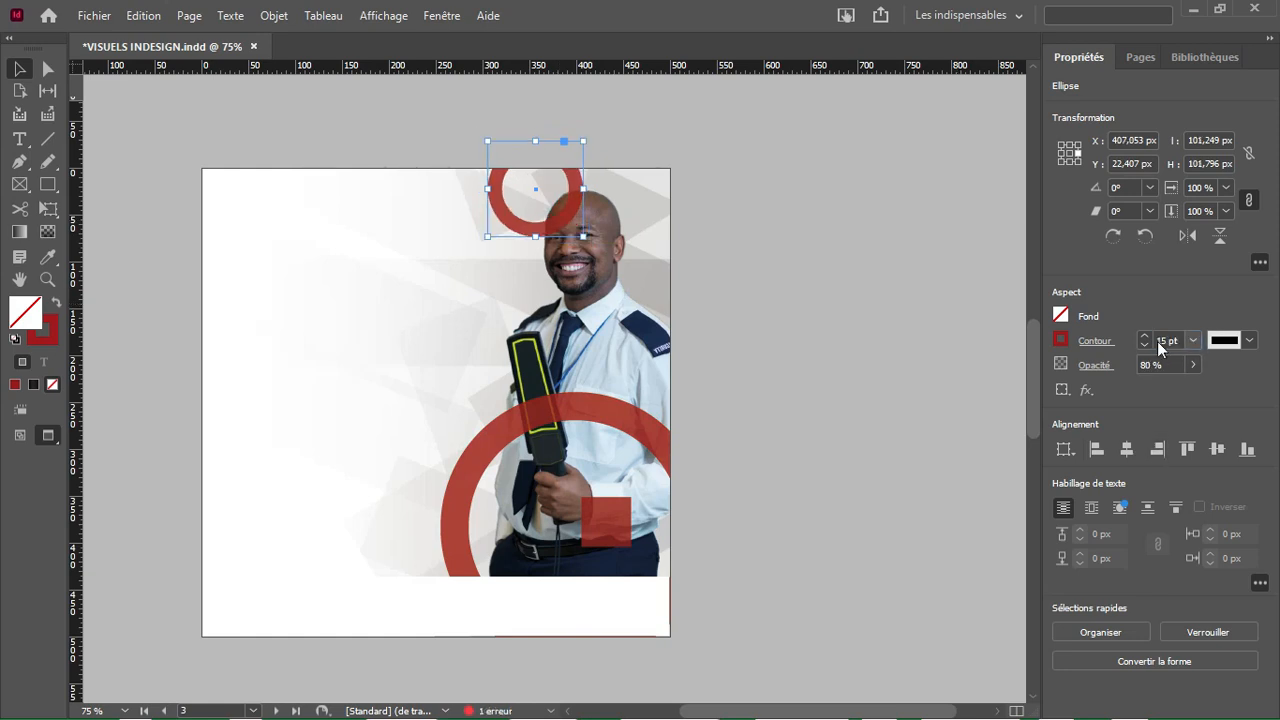
Step: Shift the small ring slightly left and up, away from the agent's head
left_click_drag(575, 218, 560, 215)
right_click(850, 244)
left_click(820, 212)
left_click(820, 216)
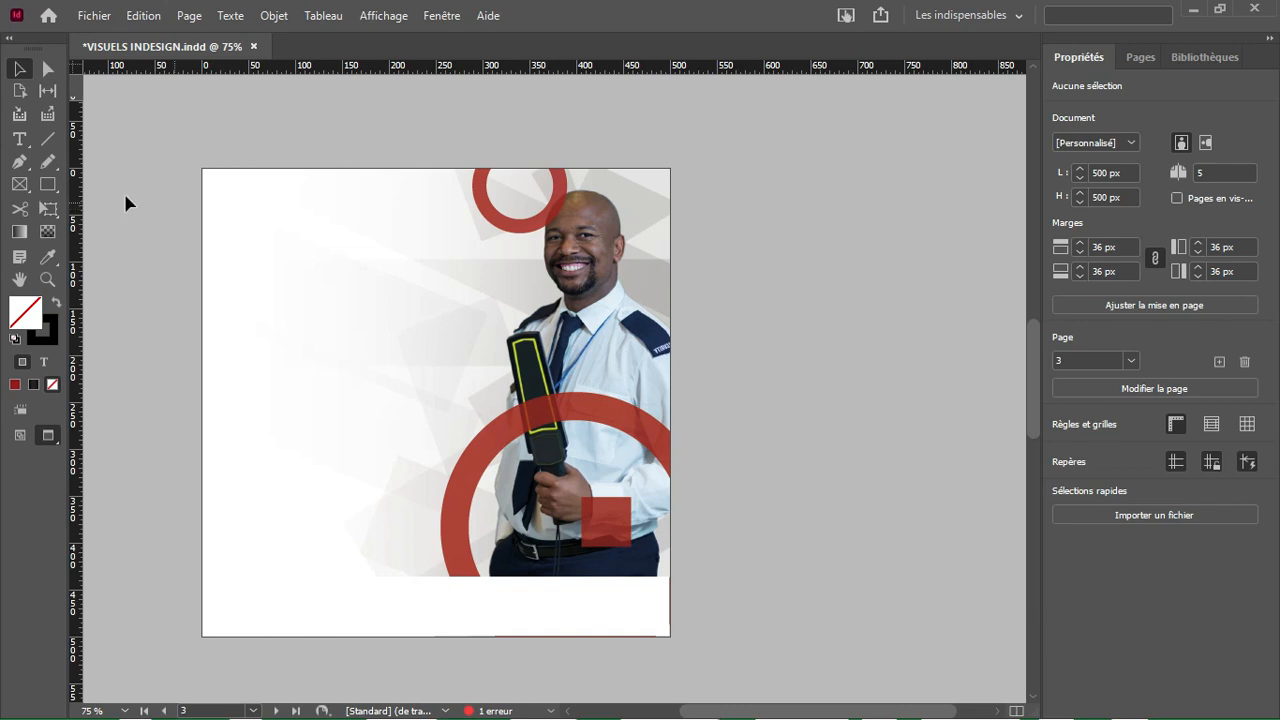
Step: Switch to the normal view and add a text frame about 218 × 52 px reading "FORMATION" at the left margin, near the page's top
left_click(19, 139)
key("ctrl+=")
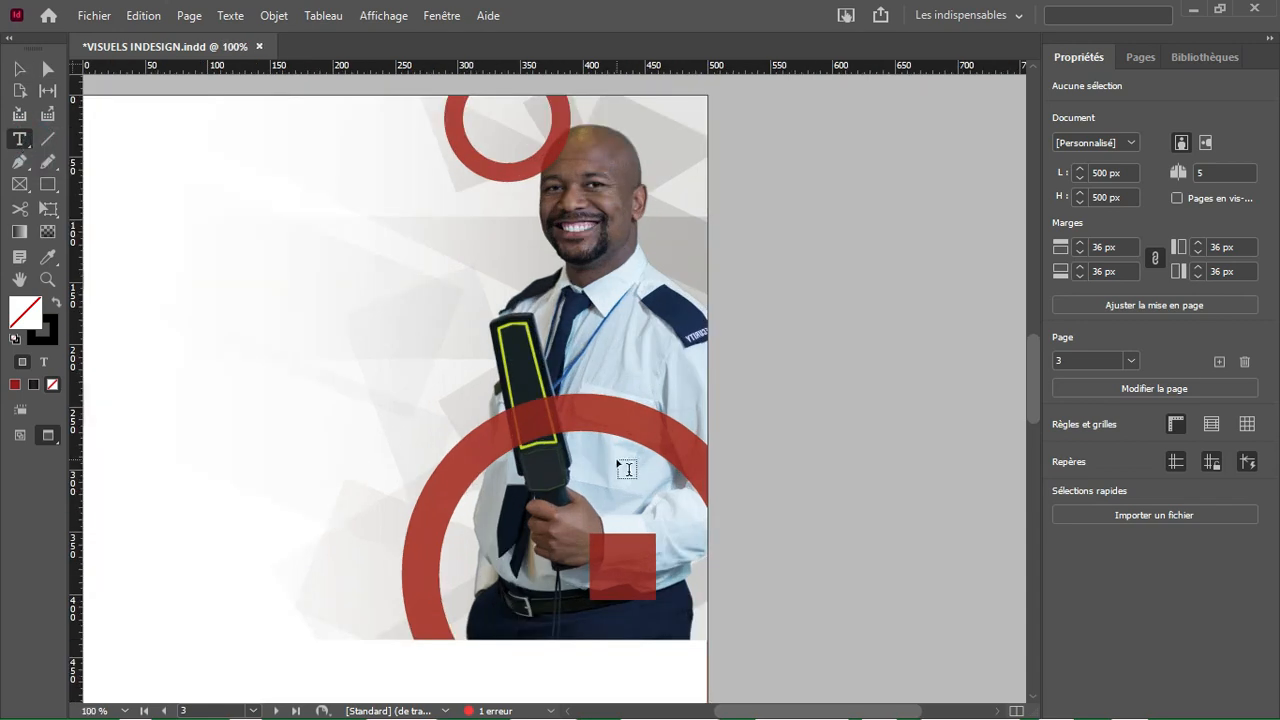
left_click_drag(835, 703, 820, 703)
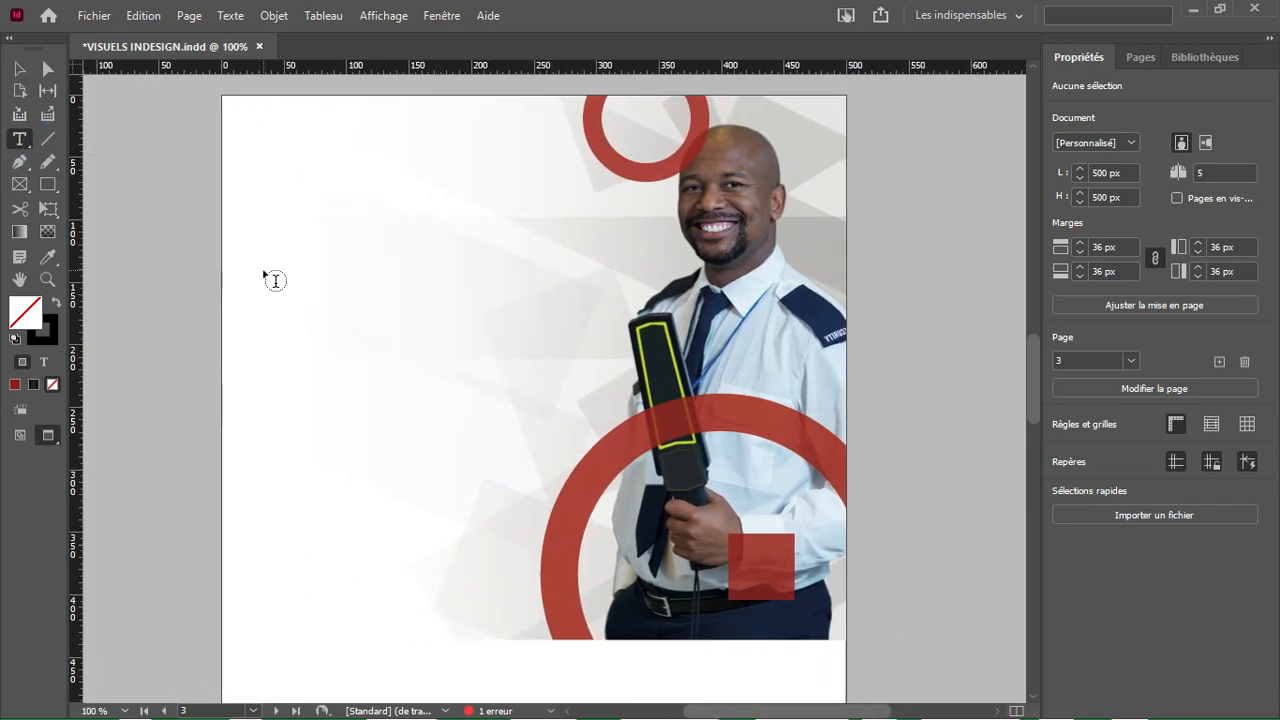
key("w")
left_click_drag(267, 182, 540, 247)
type("FORMATION")
Step: Set the FORMATION text in Century Gothic Regular
key("ctrl+a")
left_click(1141, 349)
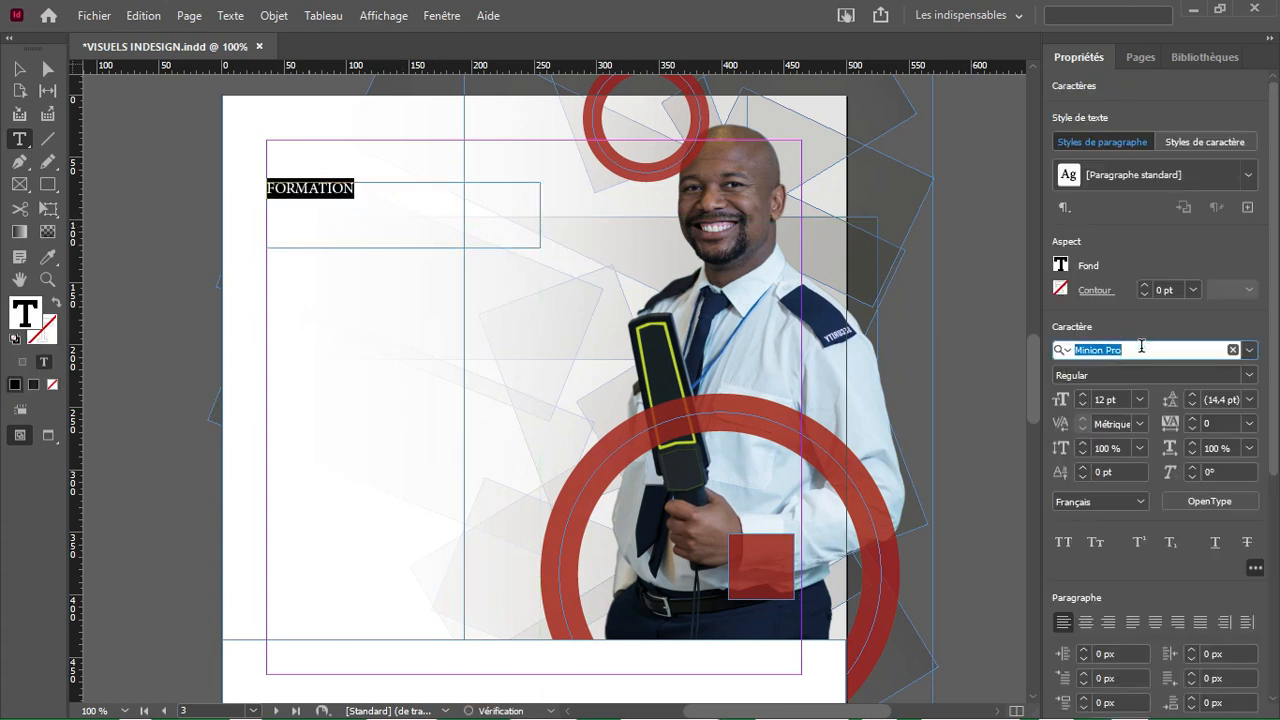
type("CENTUR")
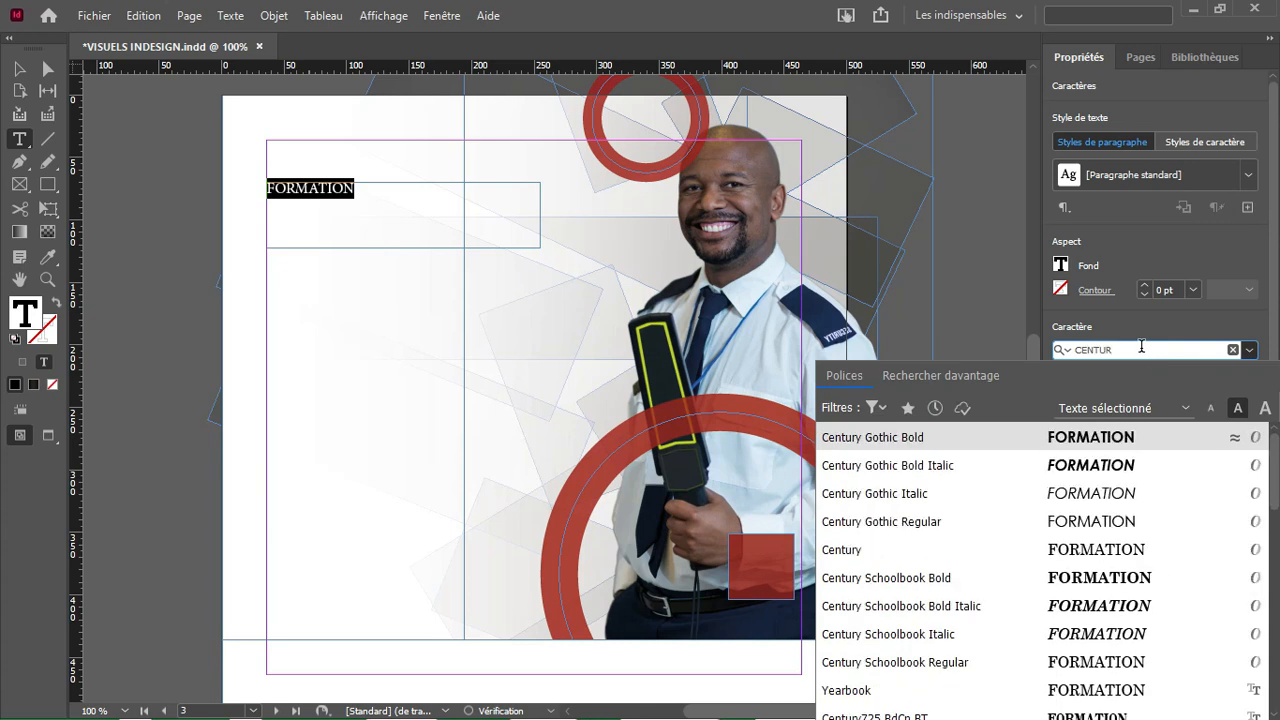
left_click(1125, 493)
left_click(1250, 377)
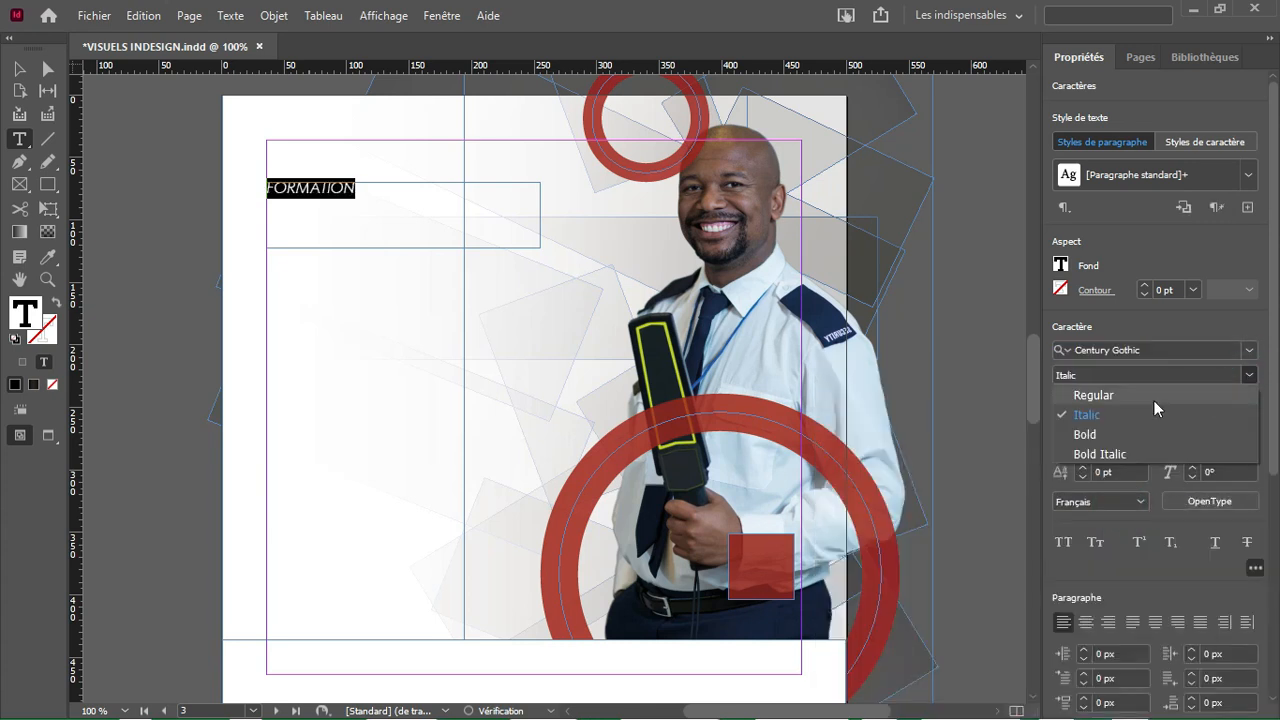
left_click(1090, 396)
Step: Set the FORMATION text to 11 pt with a tracking of 800
left_click(1207, 423)
type("500")
key("Return")
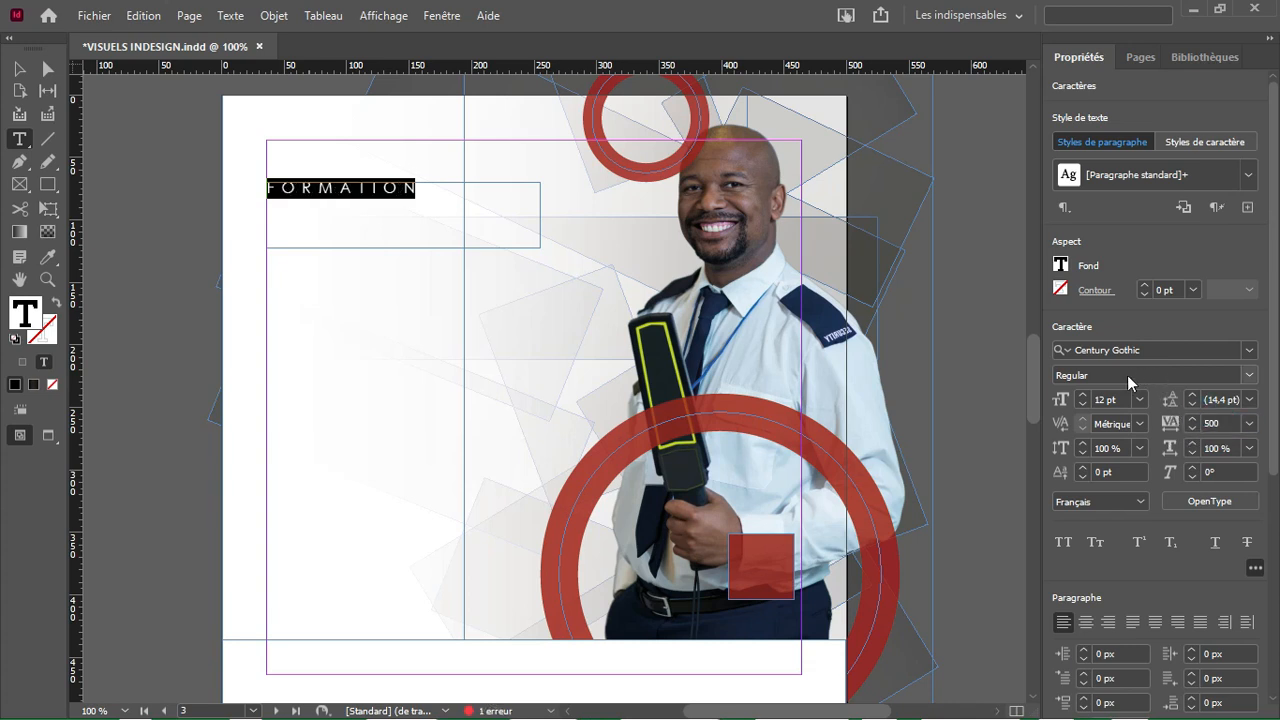
left_click(1082, 405)
left_click(1211, 424)
type("80")
key("Return")
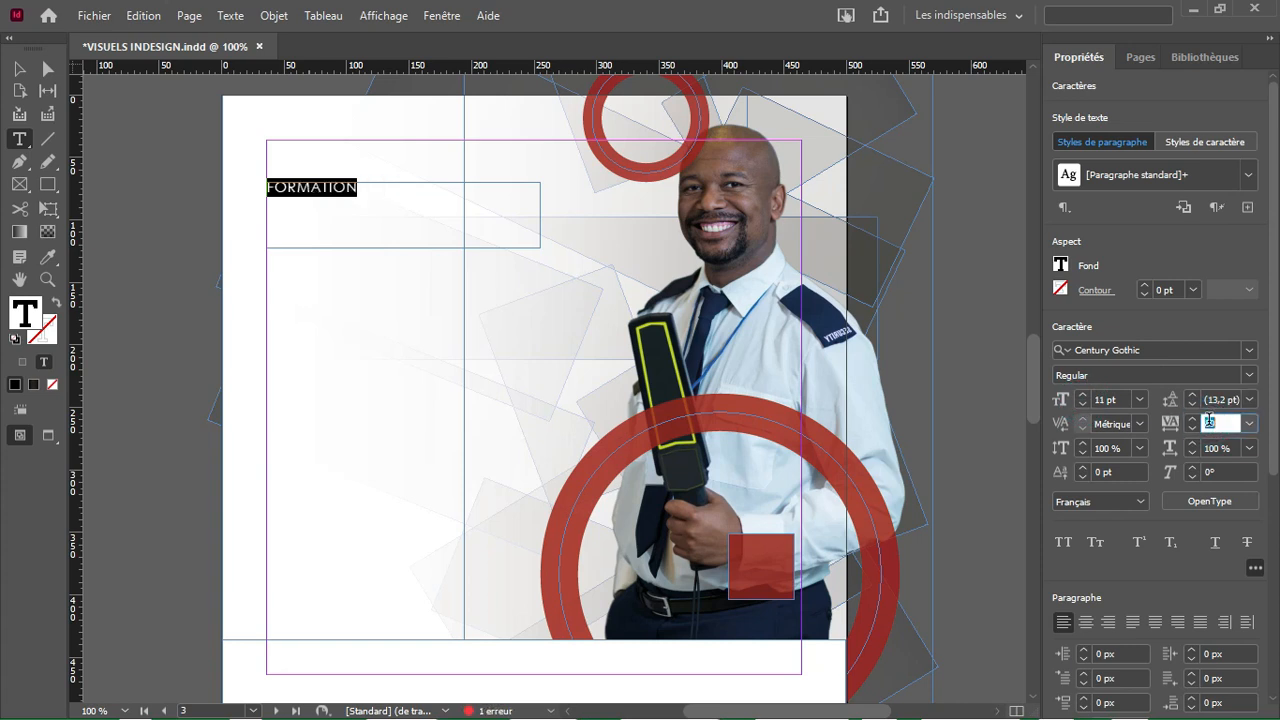
type("00")
key("Return")
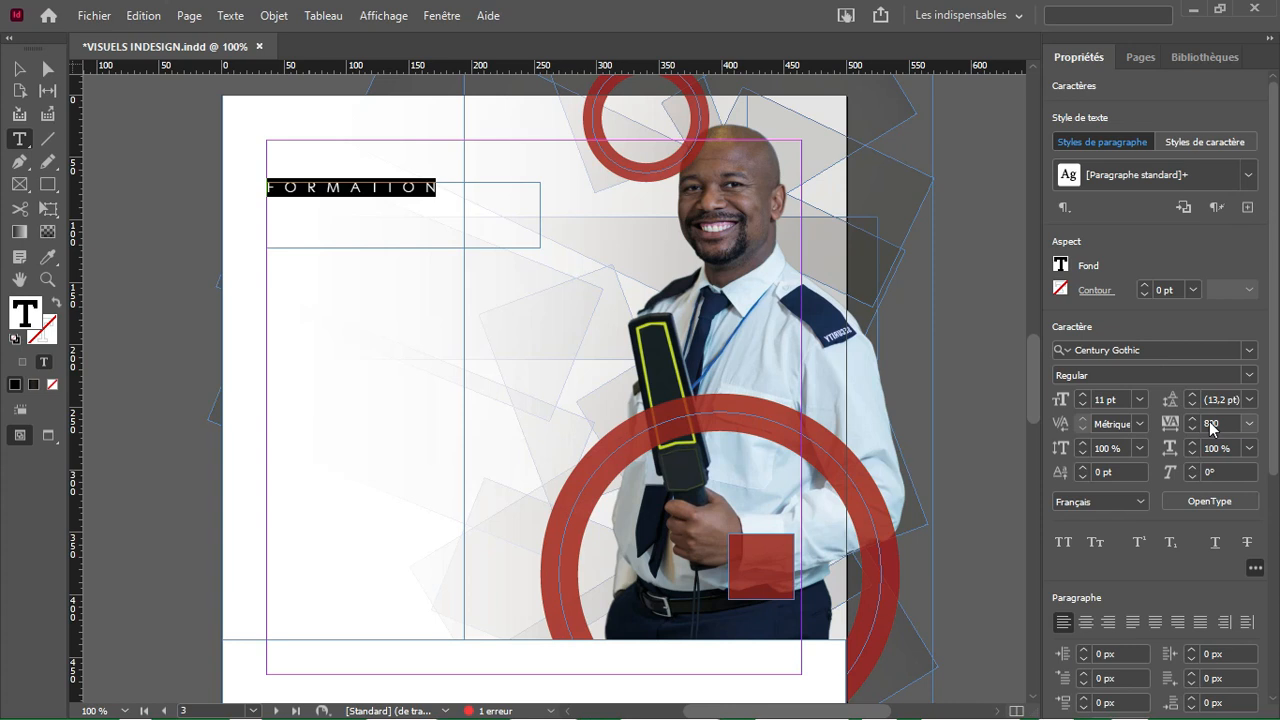
Step: Shrink the FORMATION frame to fit its text and place a copy below it, enlarged to about 175 × 64 px
left_click(19, 68)
left_click_drag(540, 249, 363, 272)
left_click_drag(441, 271, 485, 298)
Step: Replace the copied text with "sécurité", set in all caps with a tracking of 0
triple_click(439, 262)
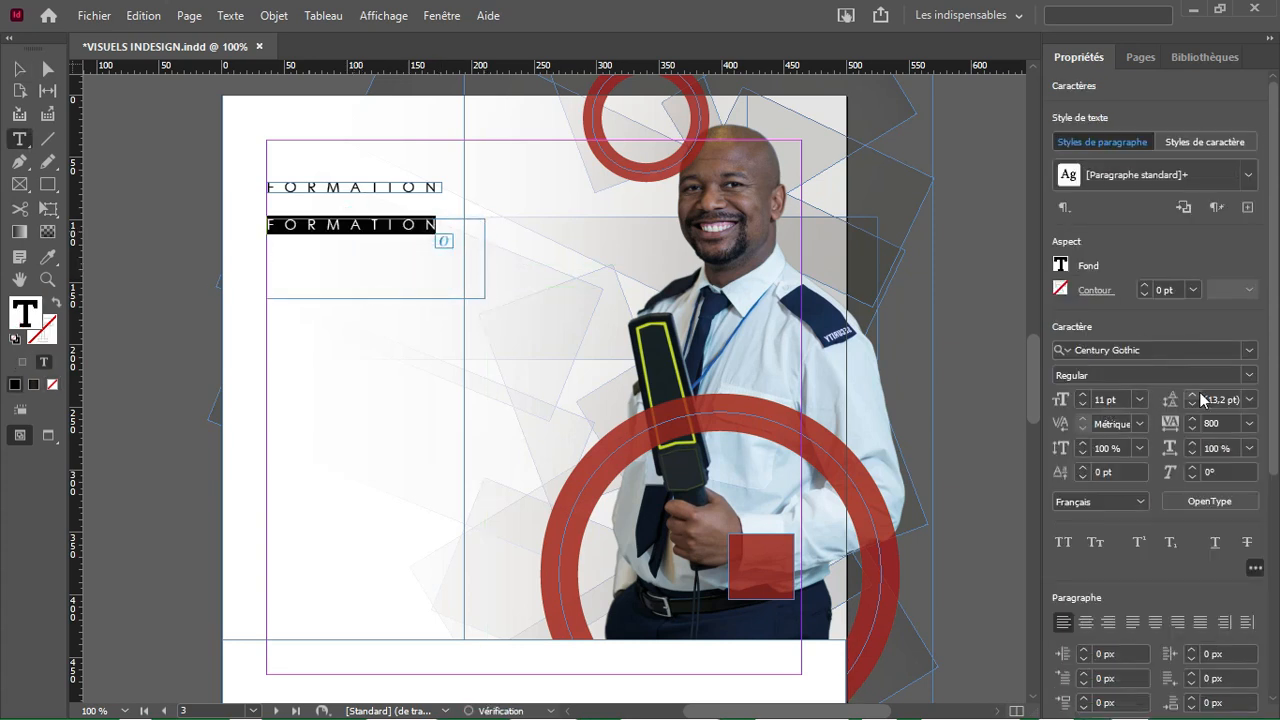
type("0")
key("Return")
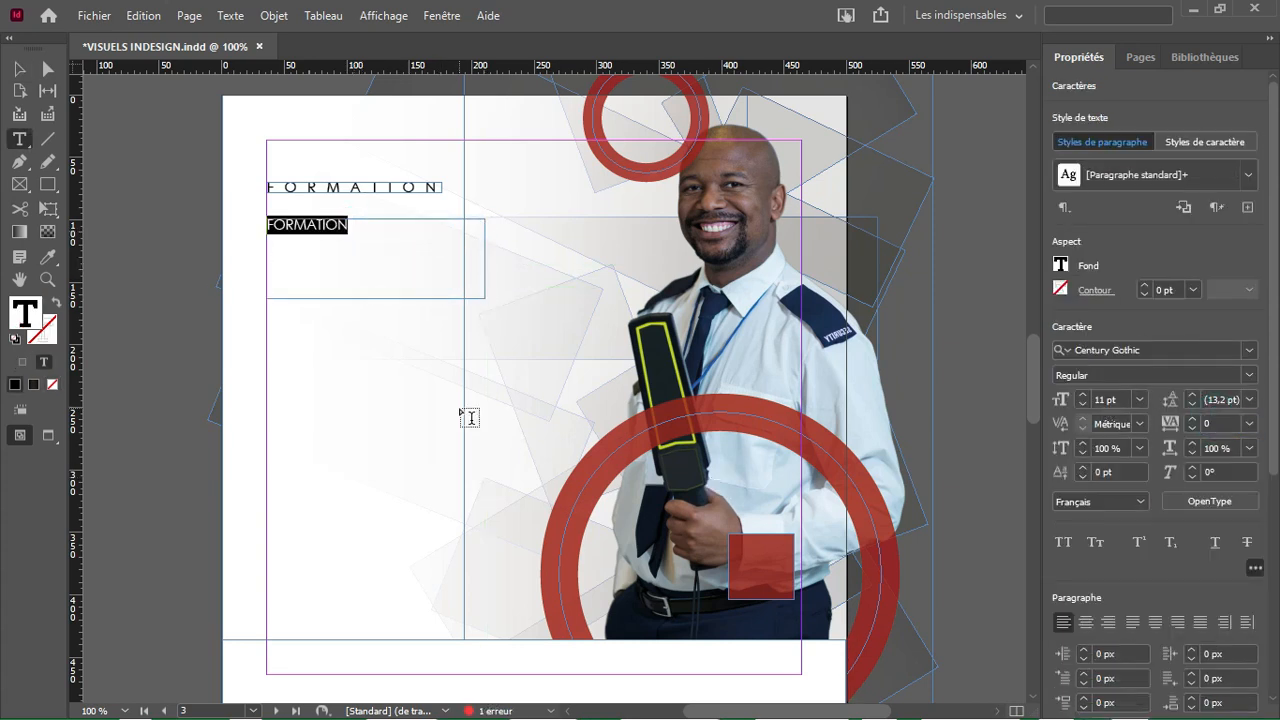
key("BackSpace")
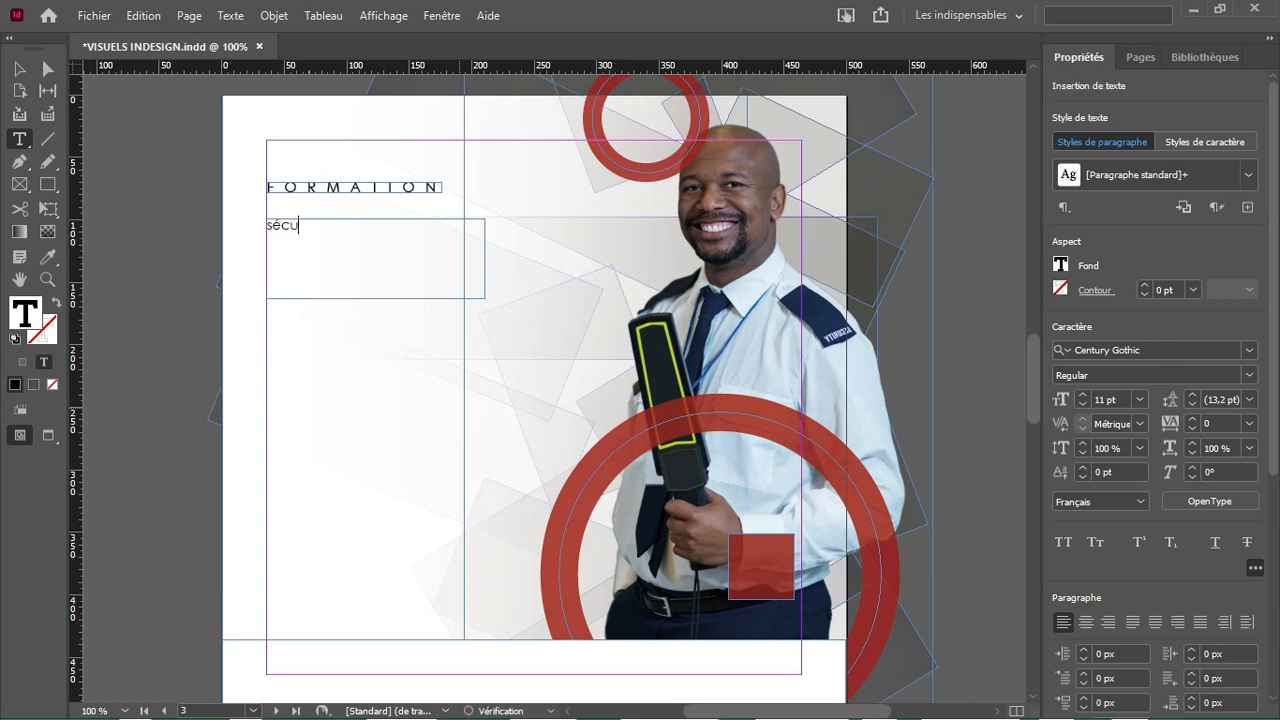
key("ctrl+a")
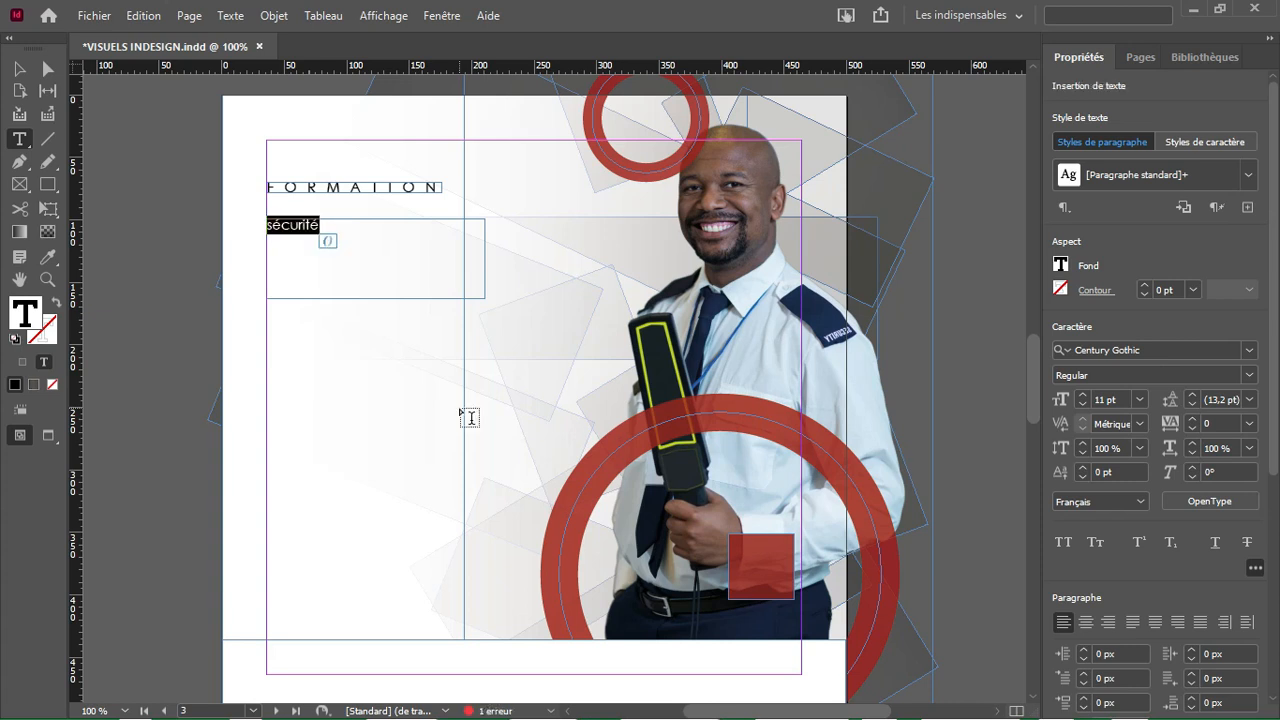
left_click(1062, 542)
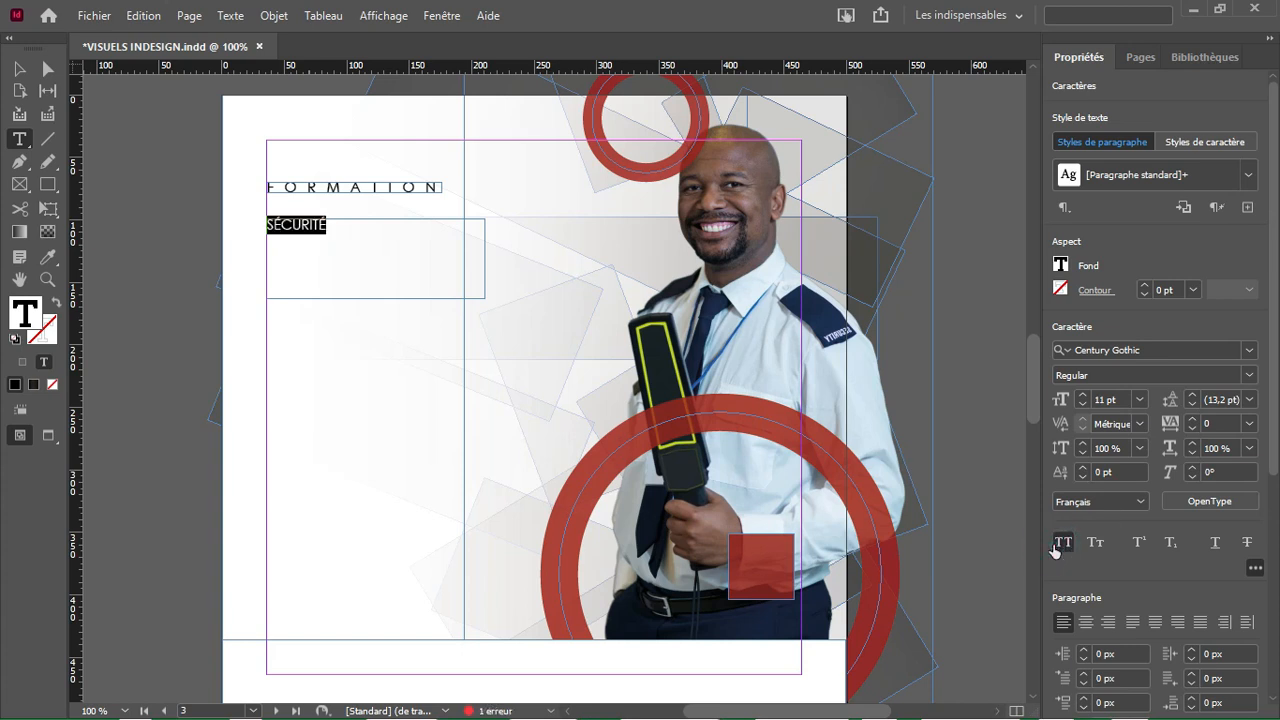
Step: Set the SÉCURITÉ text in Montserrat (OTF) Black and give it a red fill
left_click(1249, 375)
left_click(1112, 437)
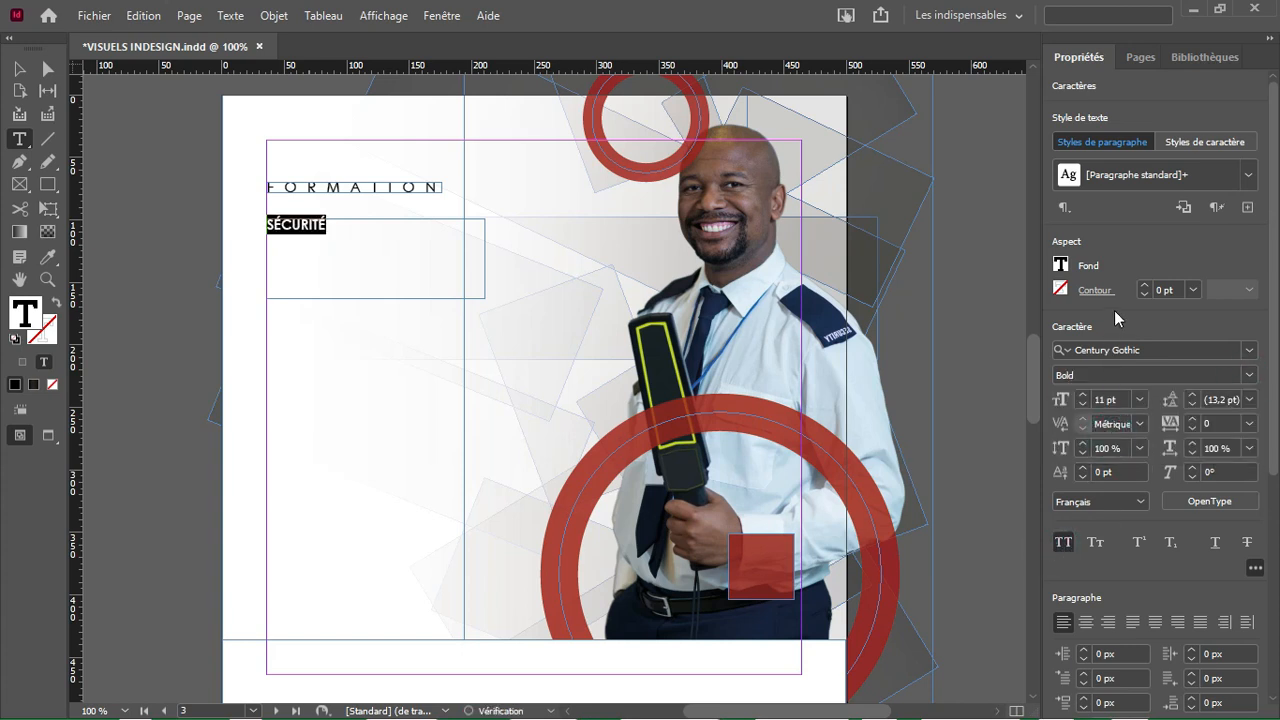
left_click(1140, 349)
type("mont")
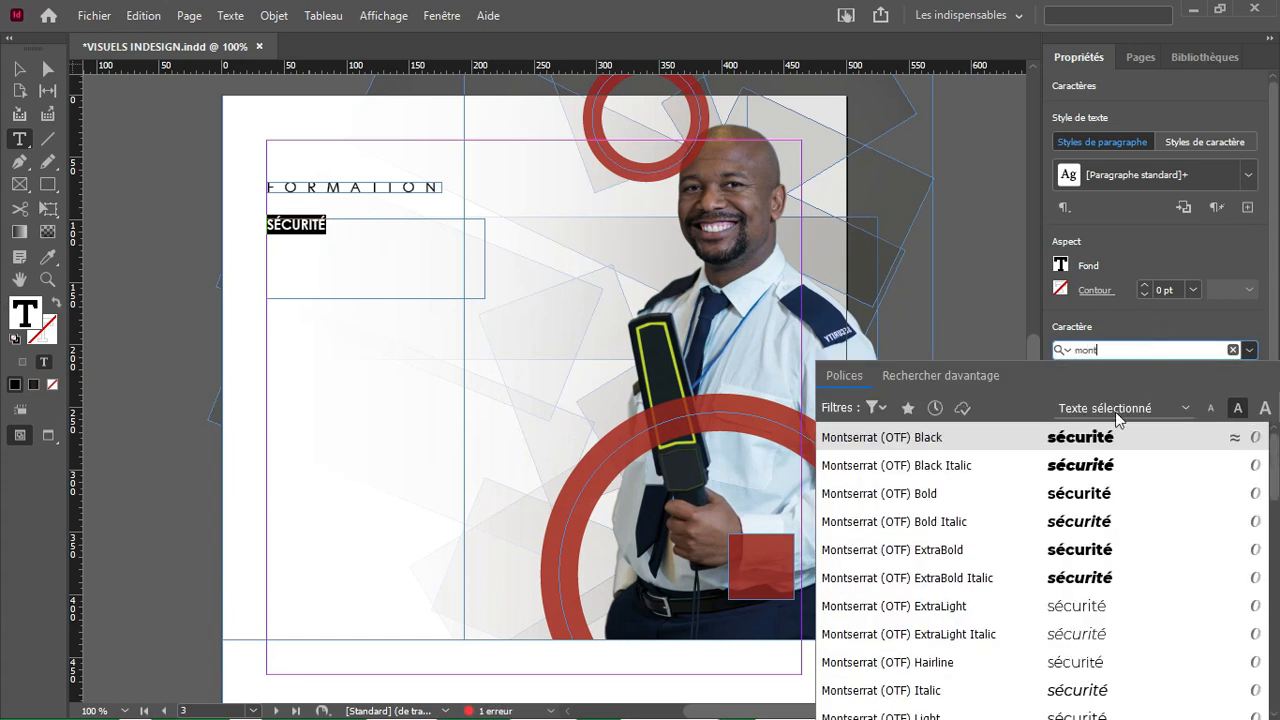
left_click(1098, 440)
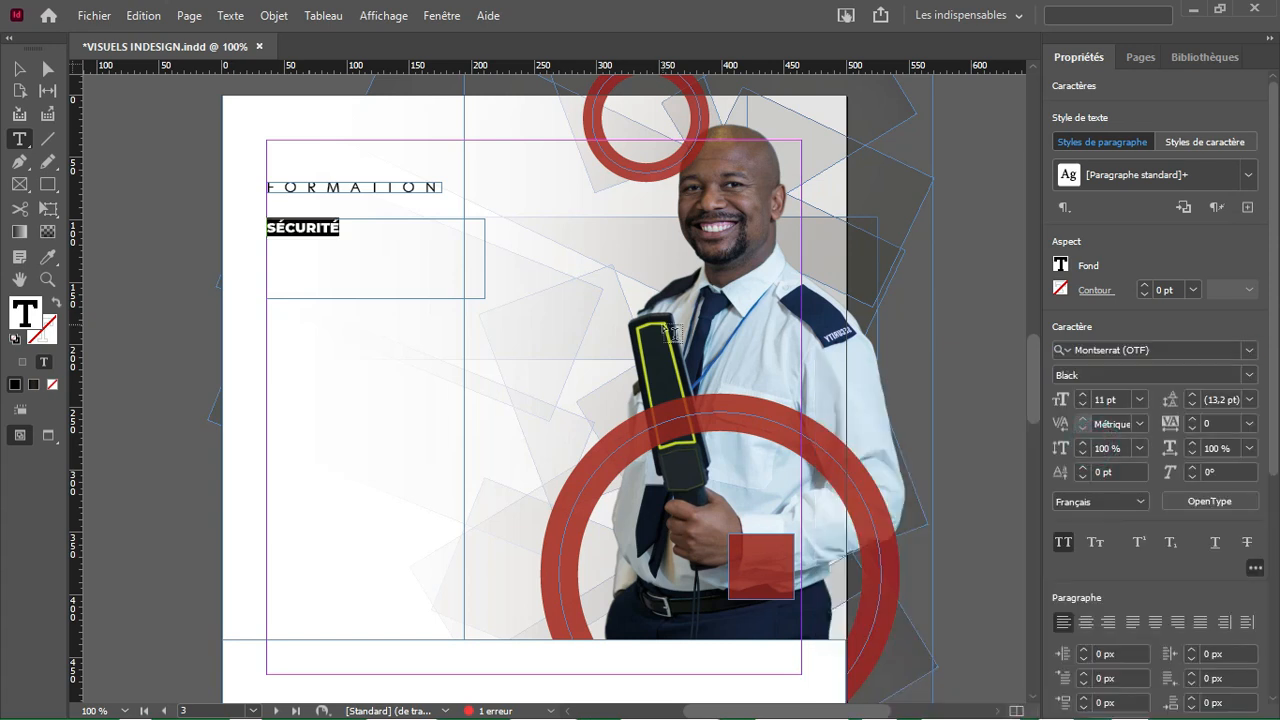
left_click(1061, 266)
left_click(943, 529)
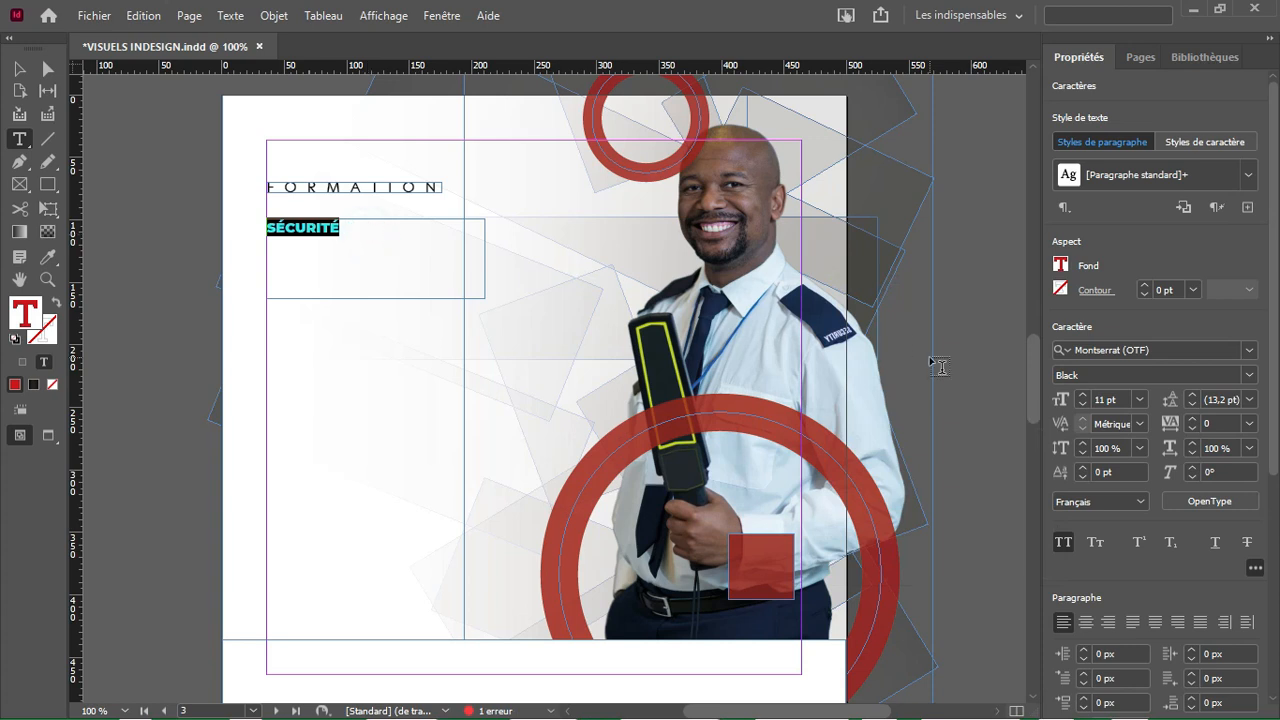
Step: Enlarge the SÉCURITÉ text, trim its frame to the text and scale it to about 199 × 42 px
left_click_drag(1085, 398, 1087, 403)
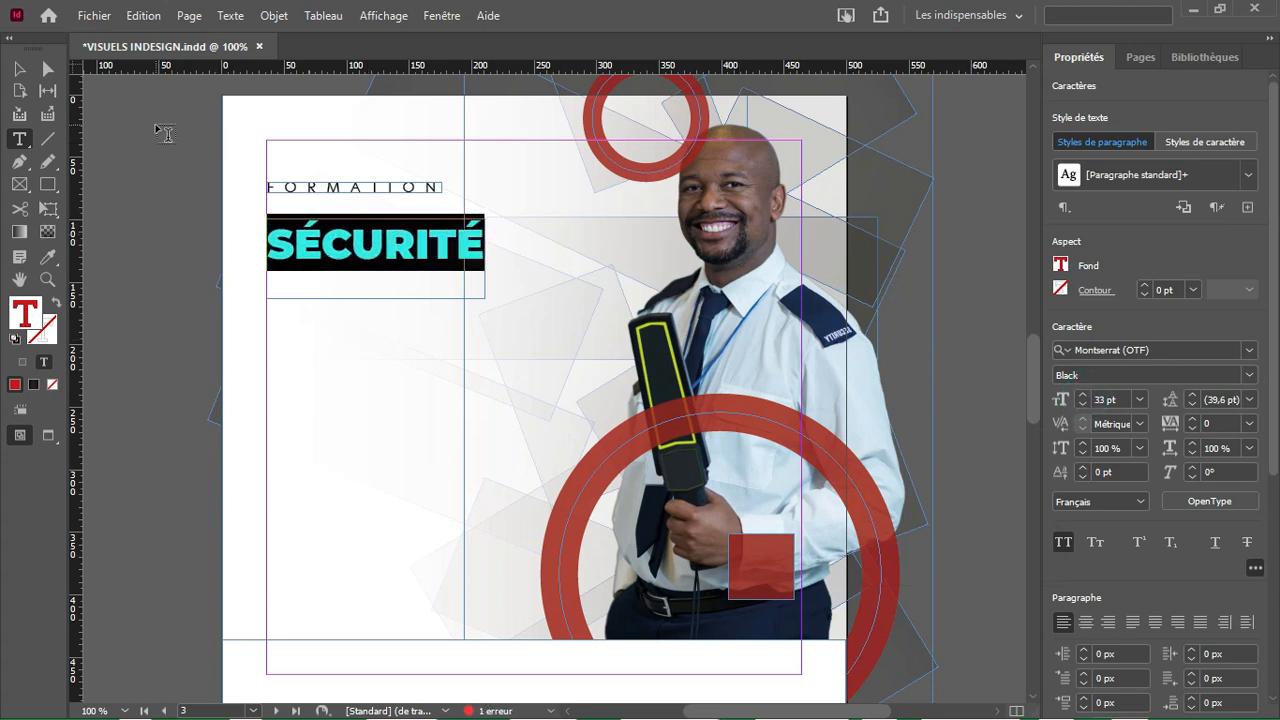
left_click(21, 69)
left_click_drag(371, 299, 367, 272)
key("e")
left_click_drag(486, 266, 514, 276)
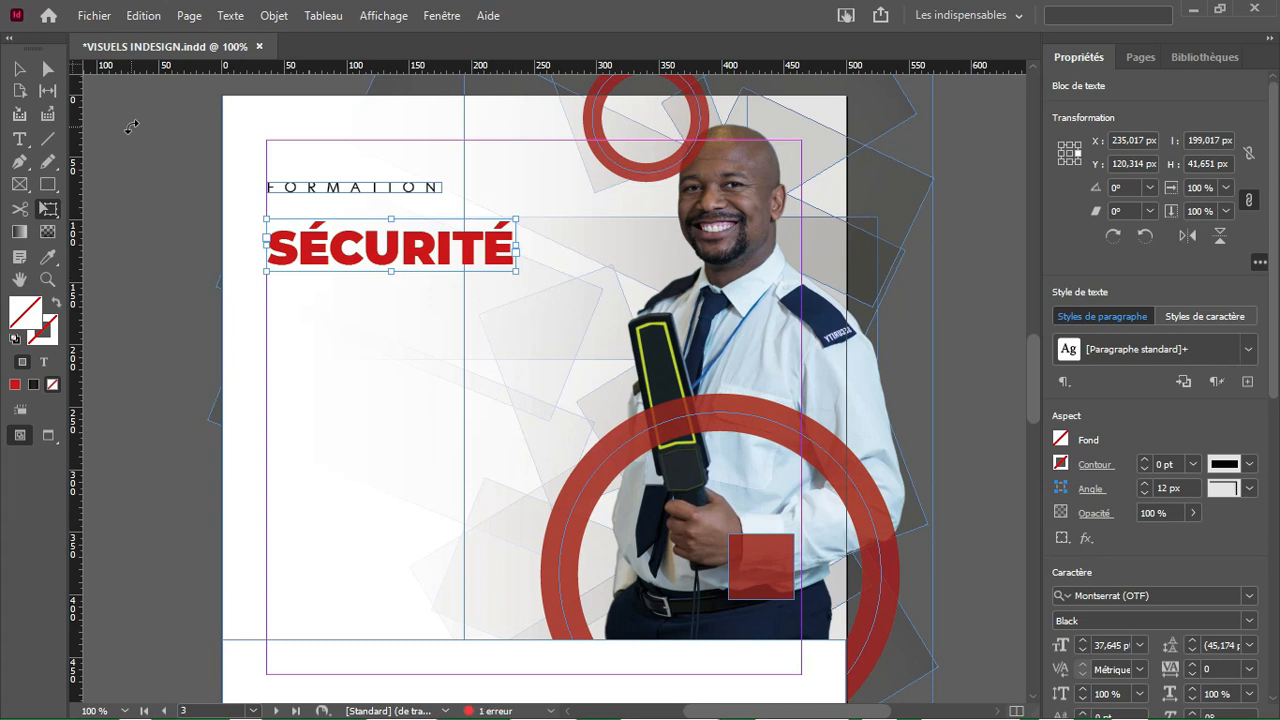
left_click(17, 69)
left_click(160, 180)
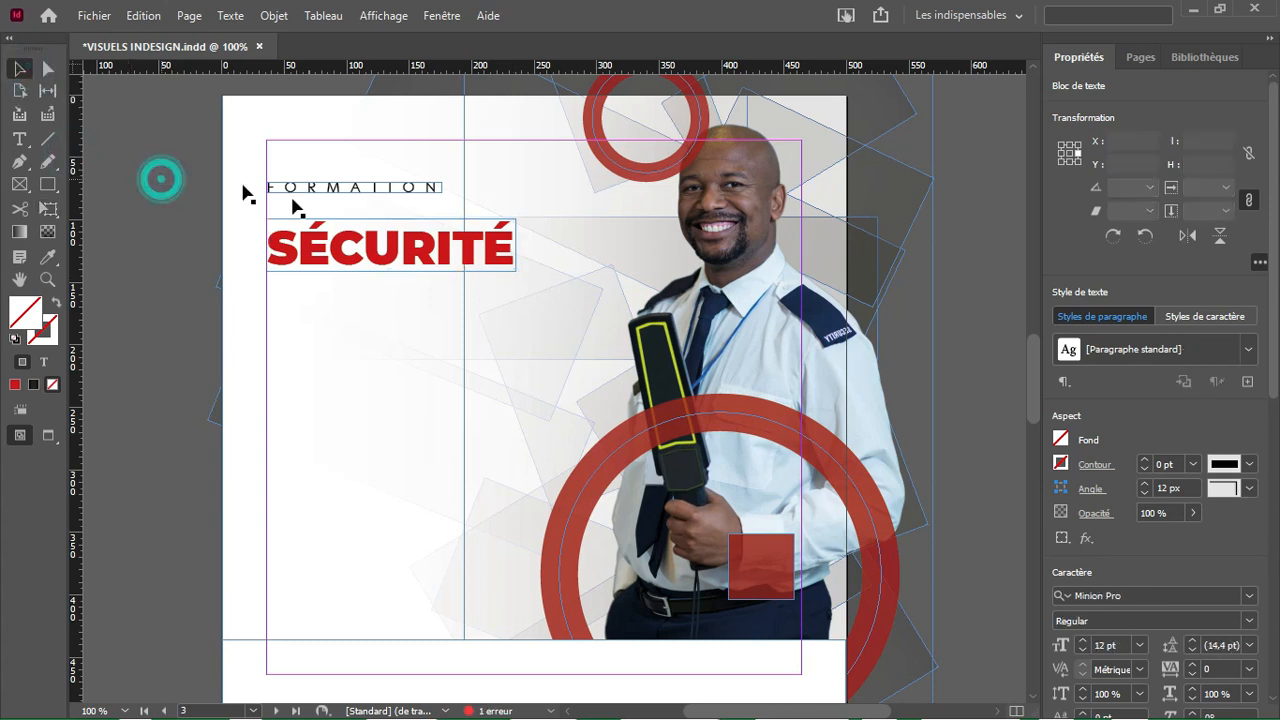
Step: Change the font weight of the SÉCURITÉ text to ExtraBold
left_click(340, 256)
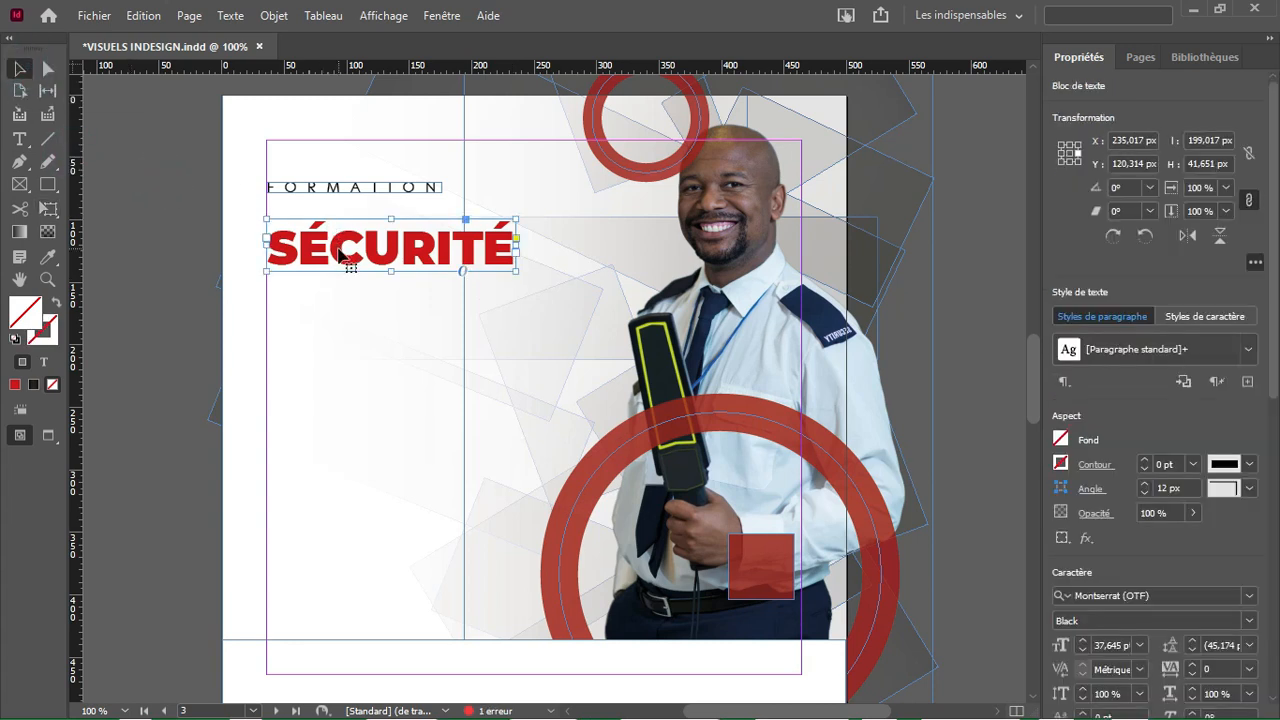
double_click(340, 256)
key("ctrl+a")
left_click(1249, 375)
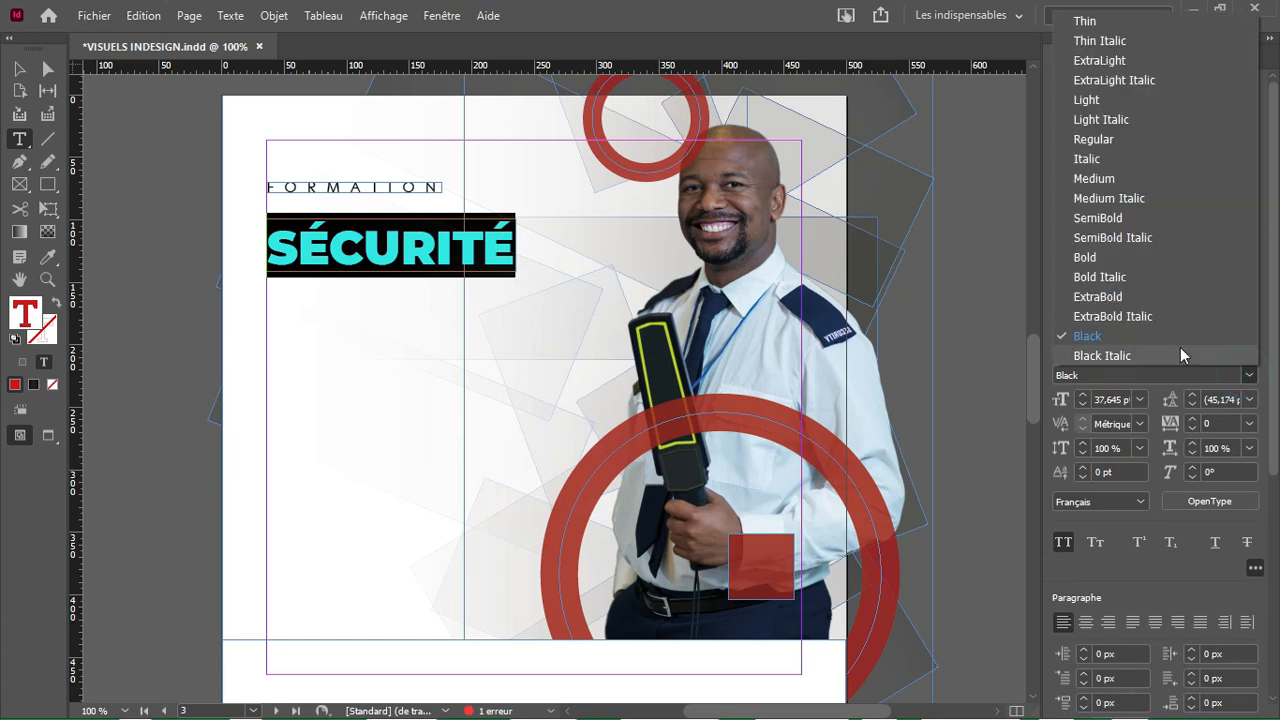
left_click(1134, 294)
left_click(481, 245)
left_click(21, 68)
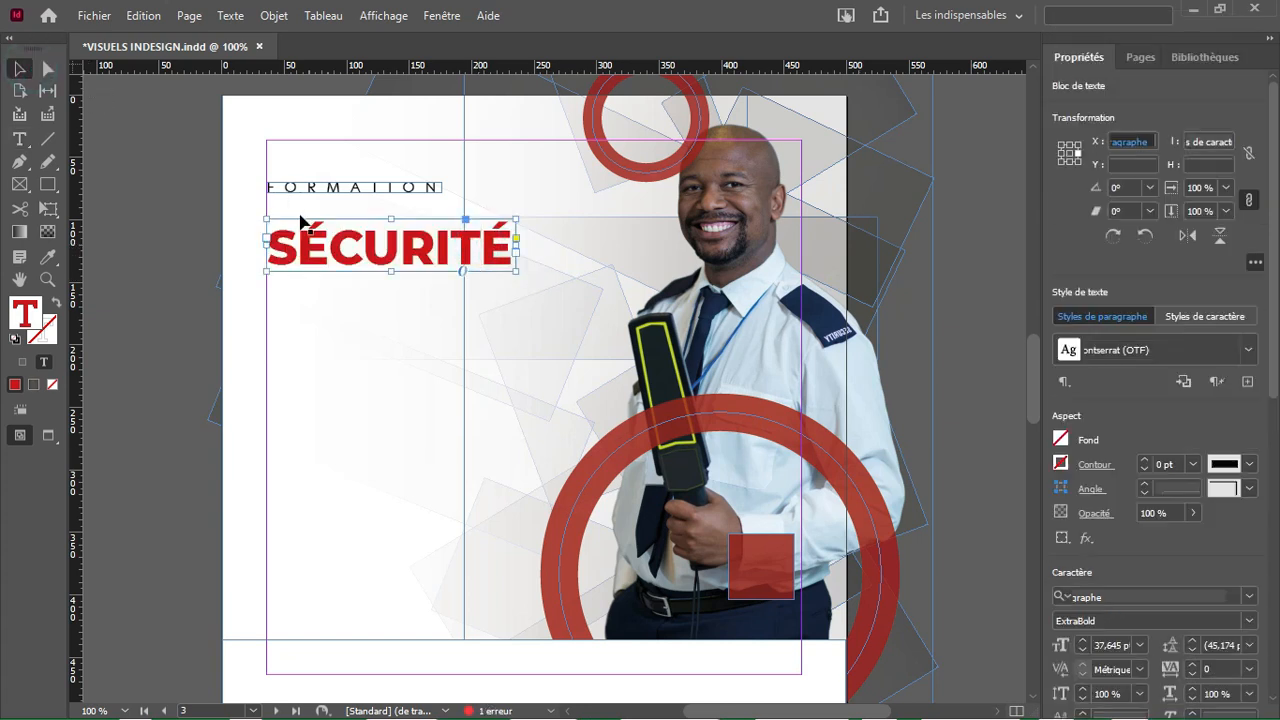
Step: Place a copy of the SÉCURITÉ frame below it and replace its text with "INTRENATIONAL"
left_click_drag(314, 245, 320, 320)
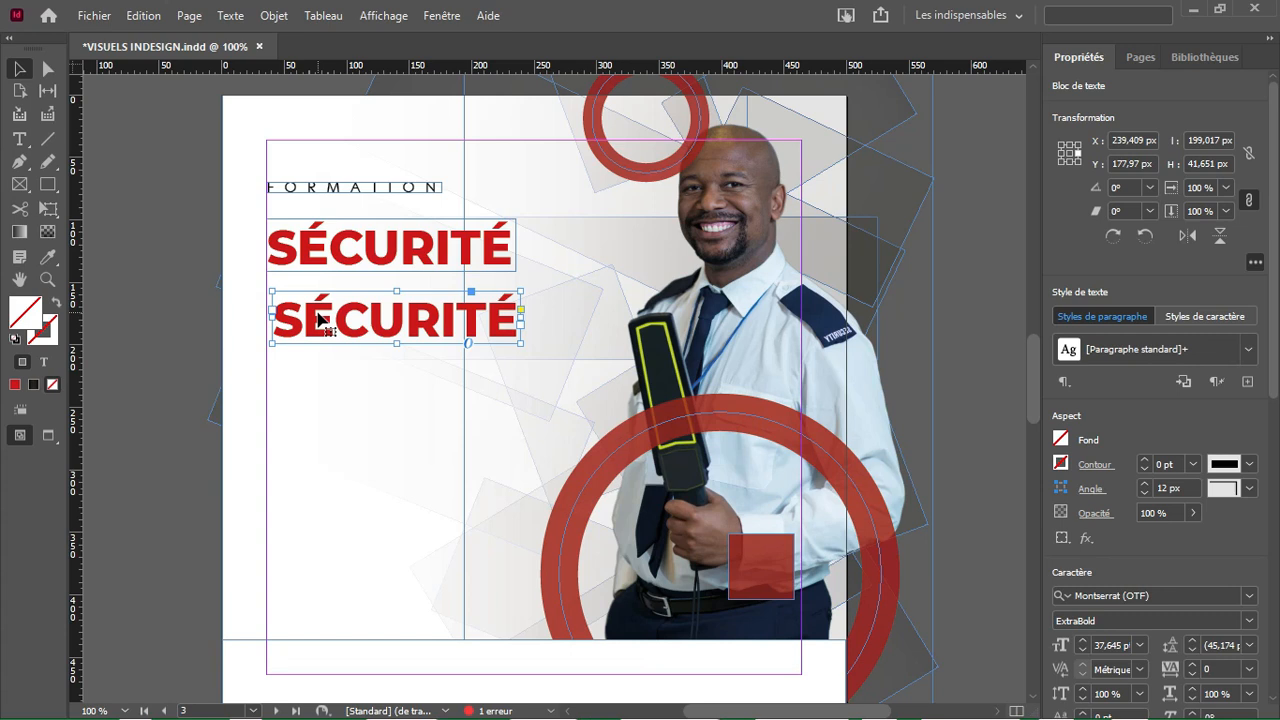
double_click(320, 320)
type("INT")
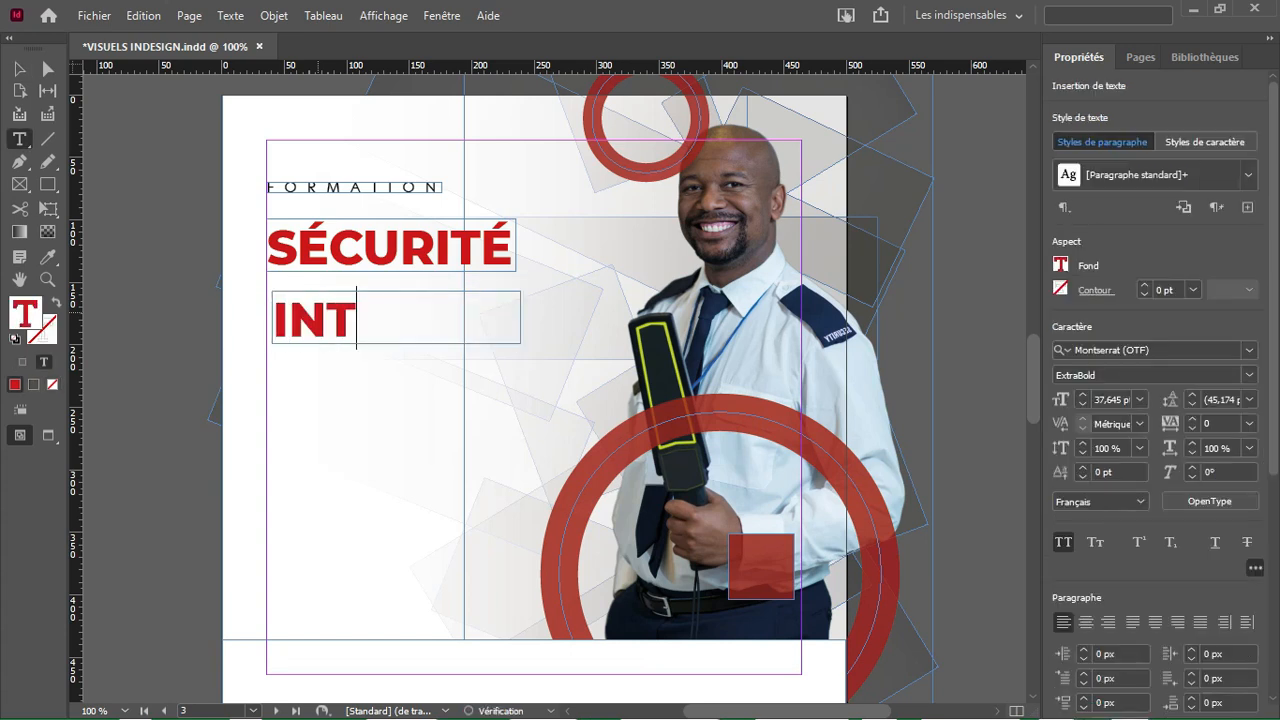
type("RENA")
key("ctrl+a")
left_click(1103, 399)
type("20")
key("Return")
left_click(426, 326)
type("TIONAL")
Step: Set the INTRENATIONAL text to 37 pt and give it a black fill
key("ctrl+a")
left_click(1100, 399)
type("37")
key("Return")
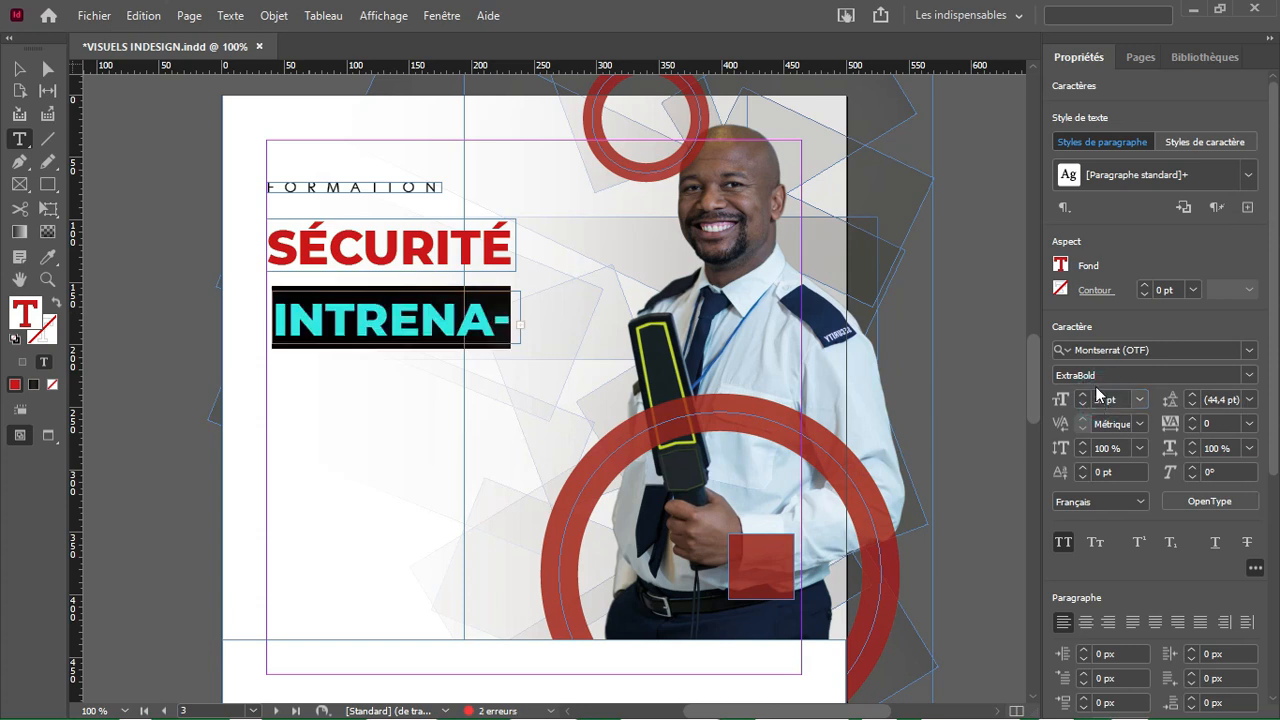
left_click(1061, 266)
left_click(928, 449)
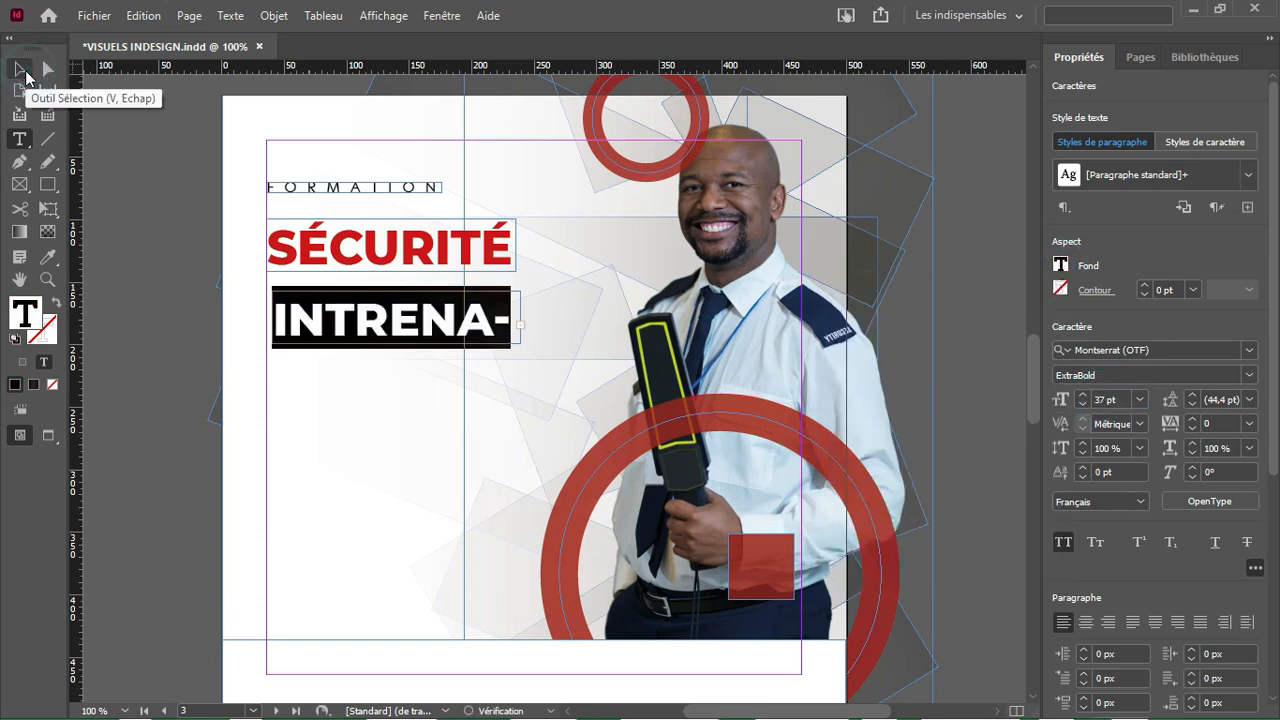
Step: Fit the INTRENATIONAL text on one line at about 256 × 32 px and place it left-aligned directly beneath SÉCURITÉ
left_click(22, 70)
left_click_drag(519, 320, 553, 299)
key("e")
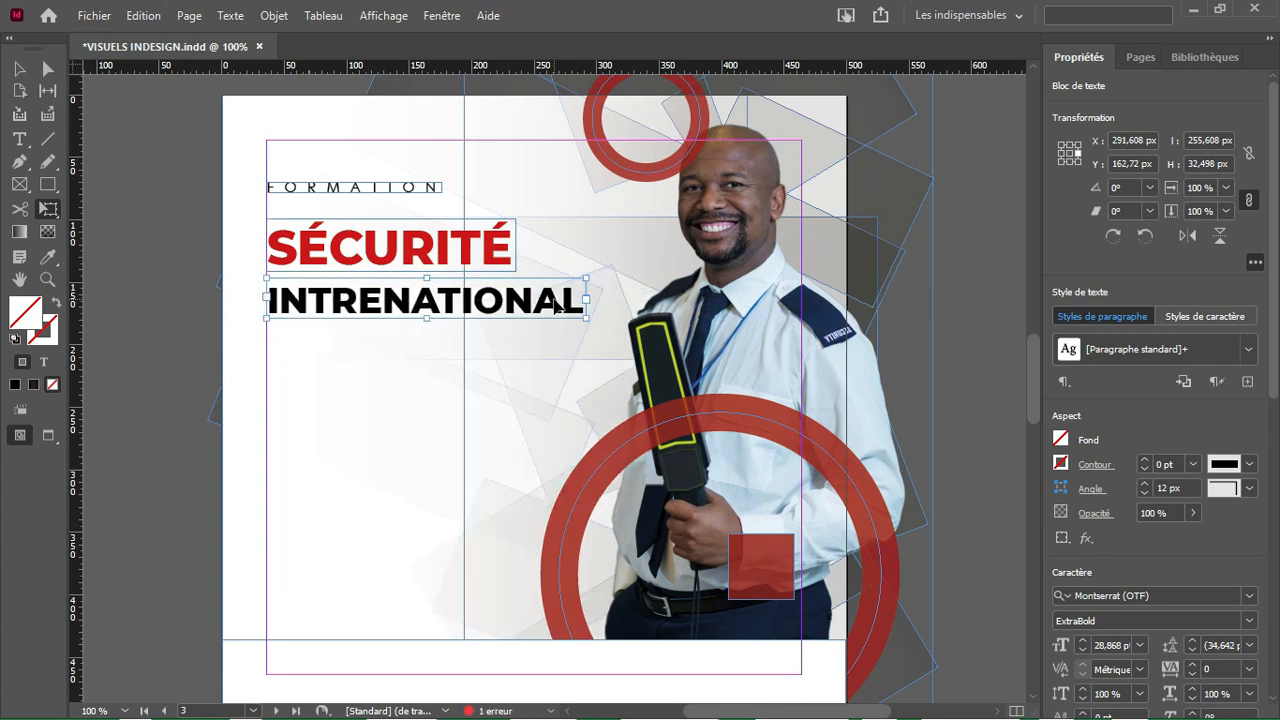
key("shift+Up")
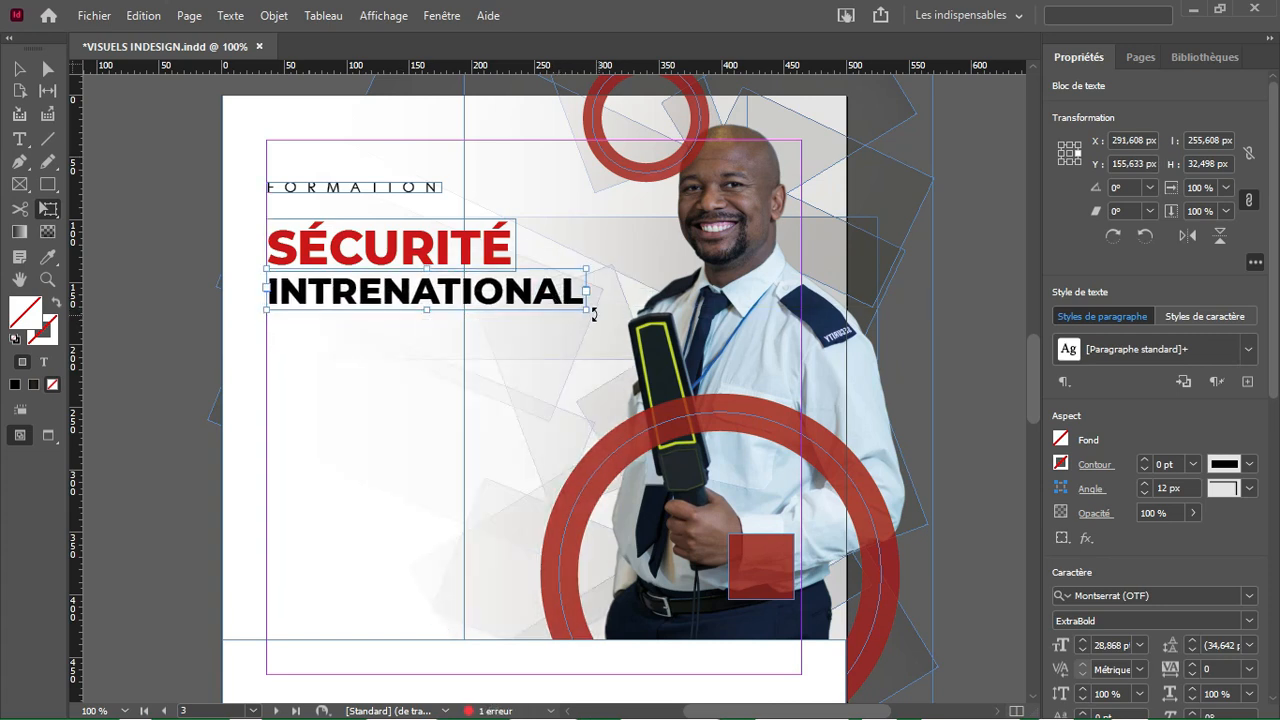
key("v")
left_click(143, 307)
key("w")
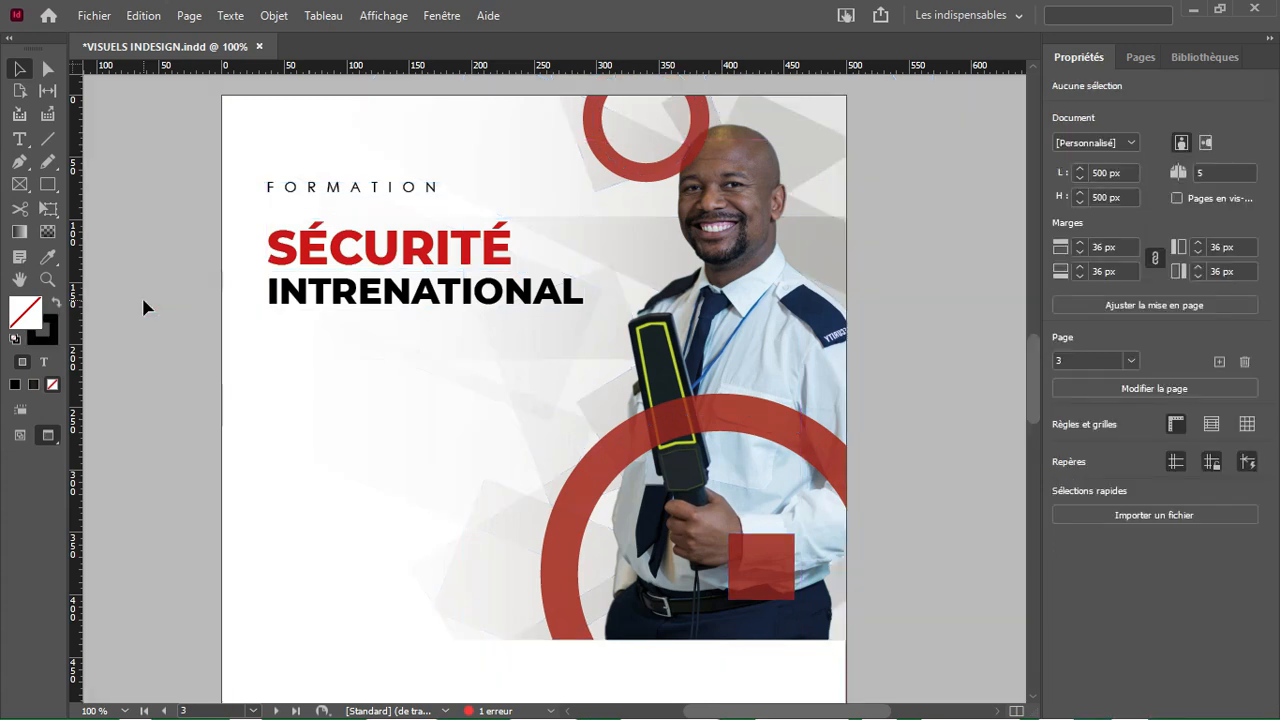
Step: Place a copy of the SÉCURITÉ frame directly beneath INTRENATIONAL and replace its text with "AWS"
left_click(312, 254)
key("w")
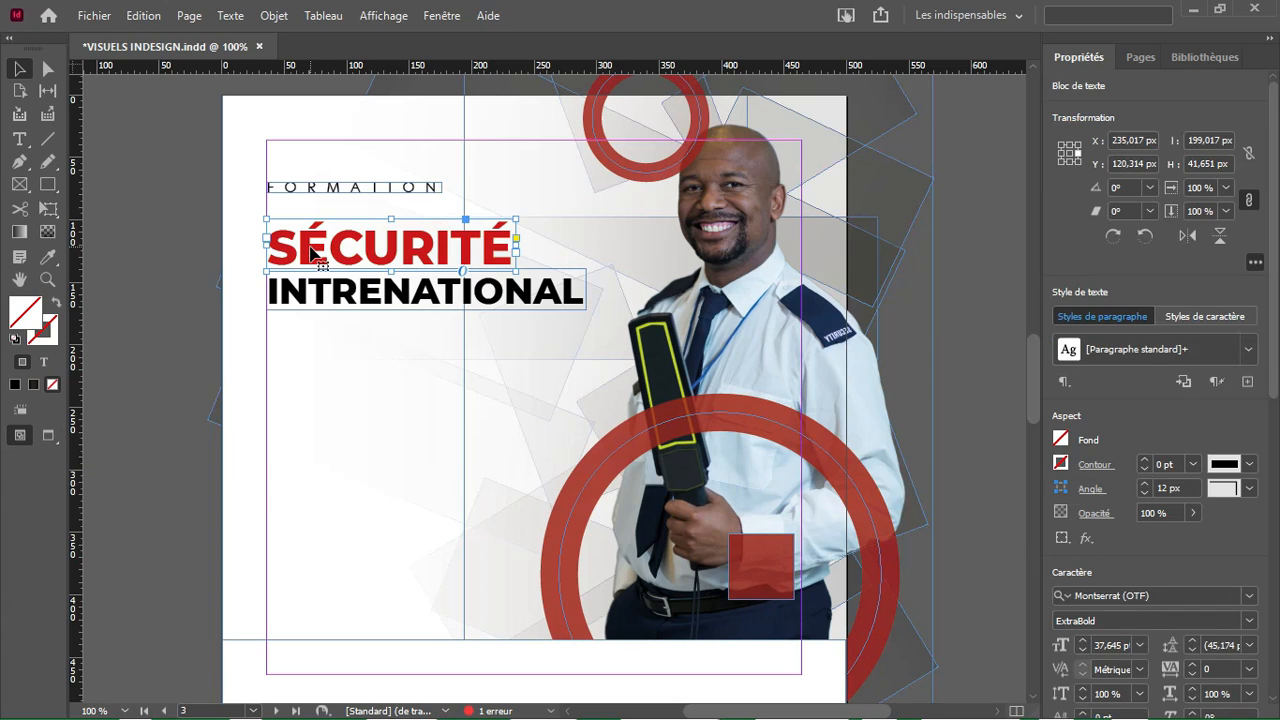
left_click_drag(312, 254, 312, 338)
double_click(312, 338)
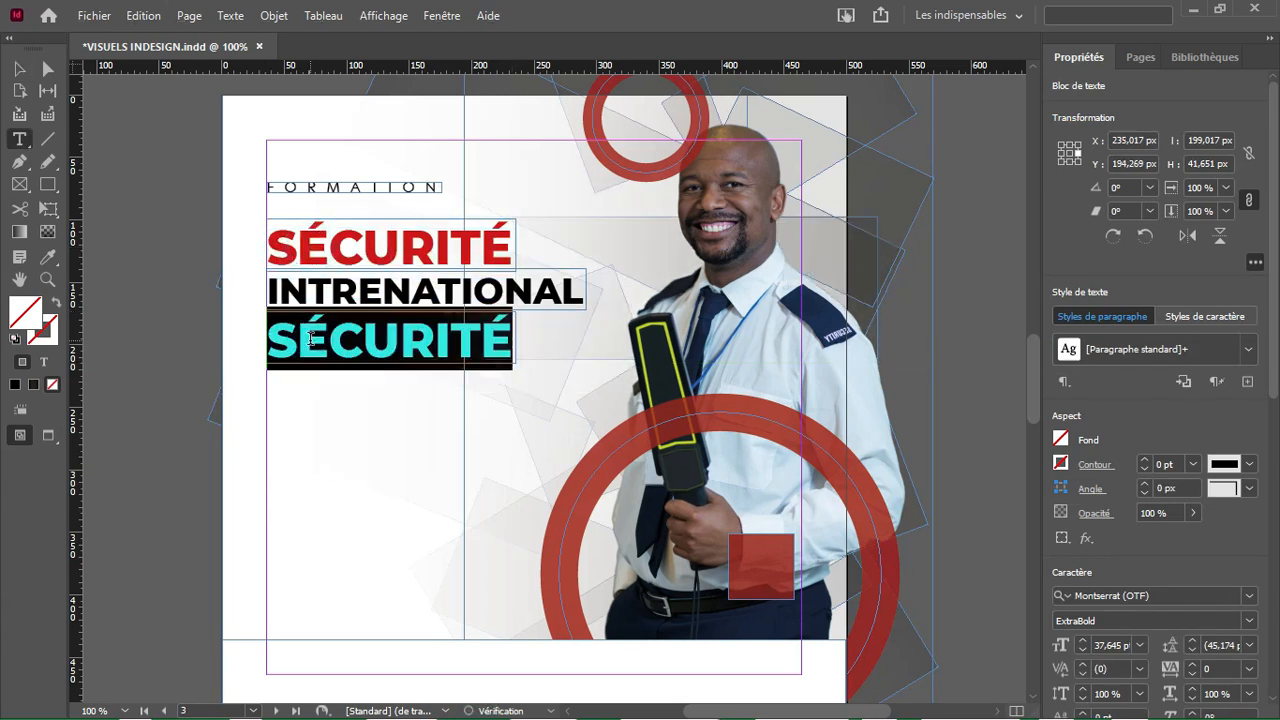
type("AWS")
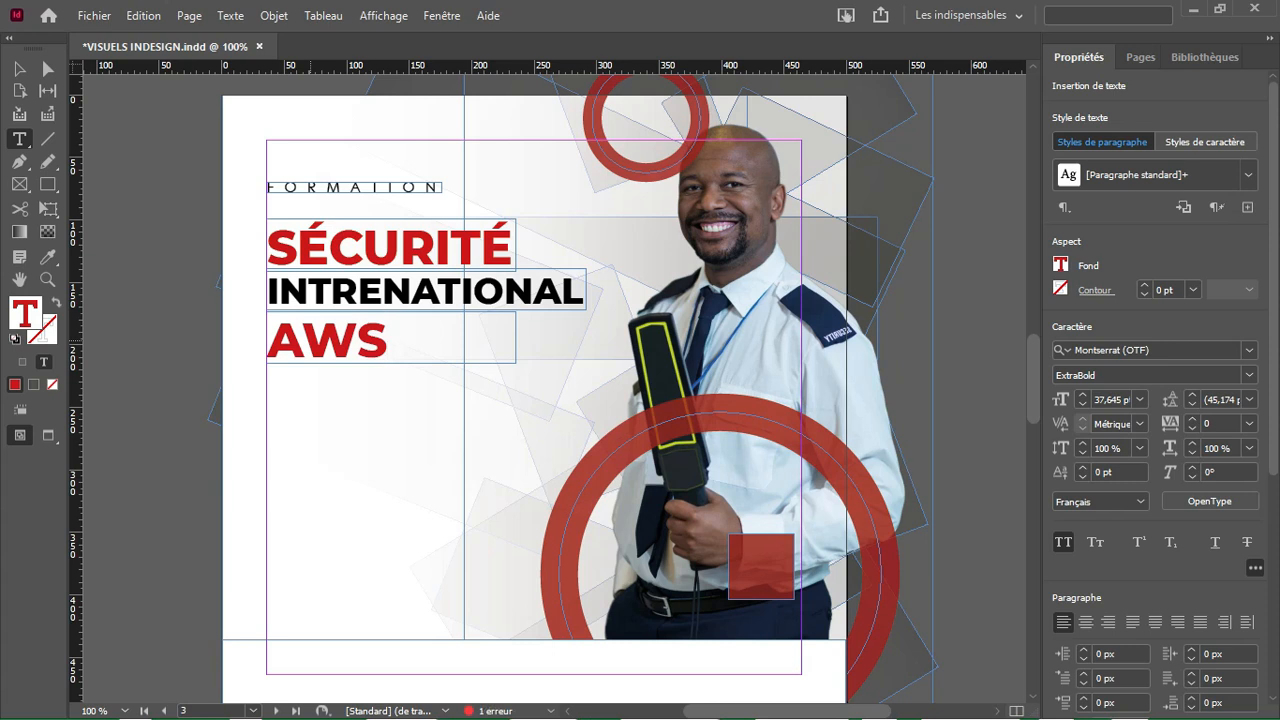
left_click(19, 68)
key("w")
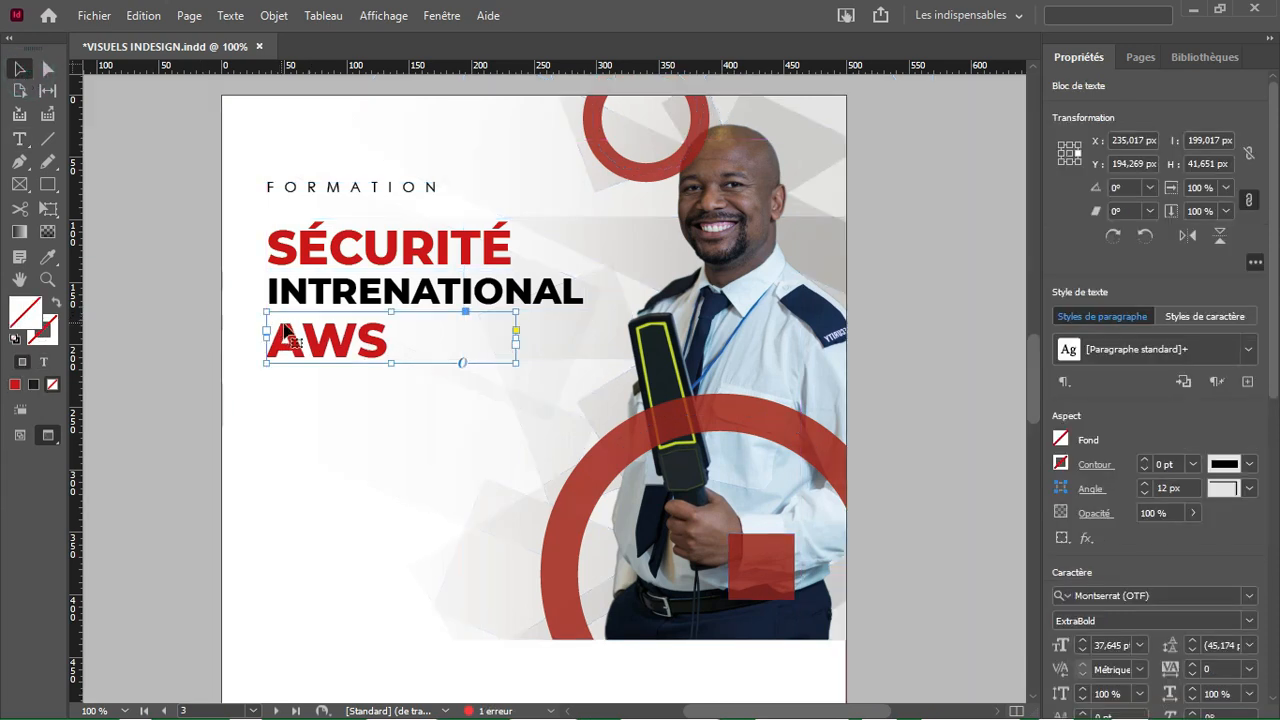
key("shift+Up")
left_click(110, 326)
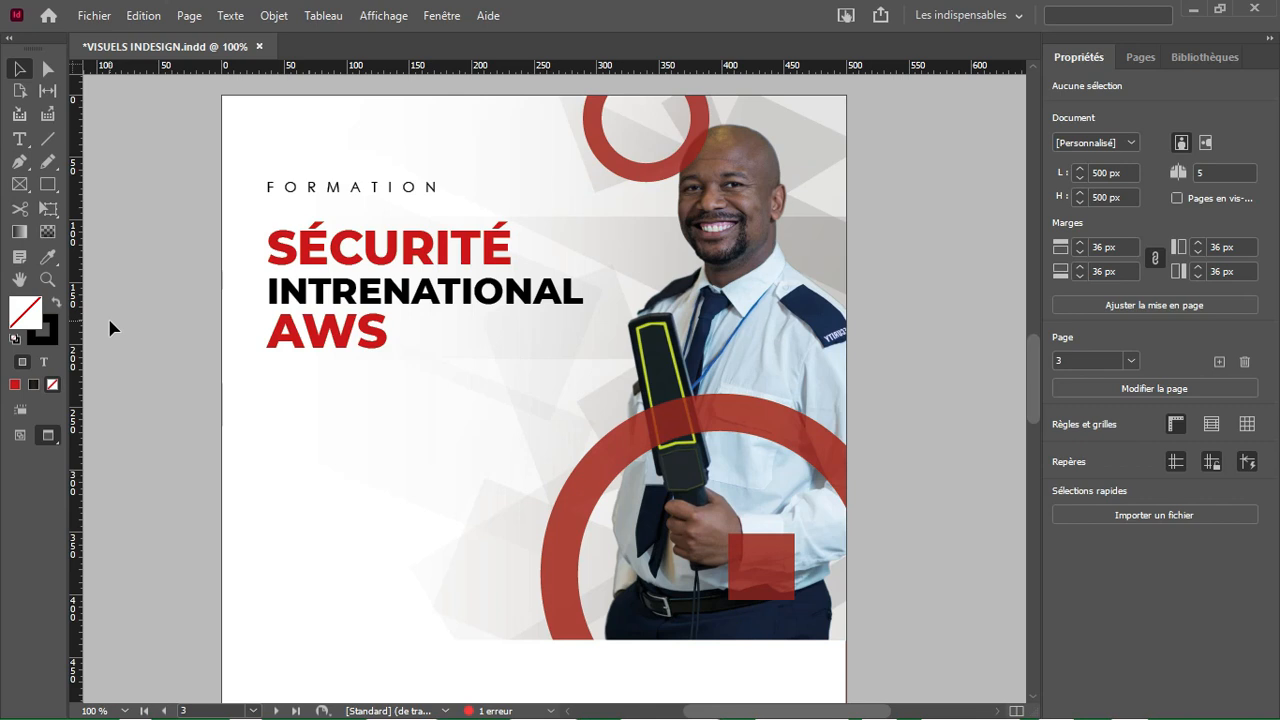
Step: Trim the AWS frame to its text and place a copy to its right reading "3e", with all caps turned off
key("ctrl+plus")
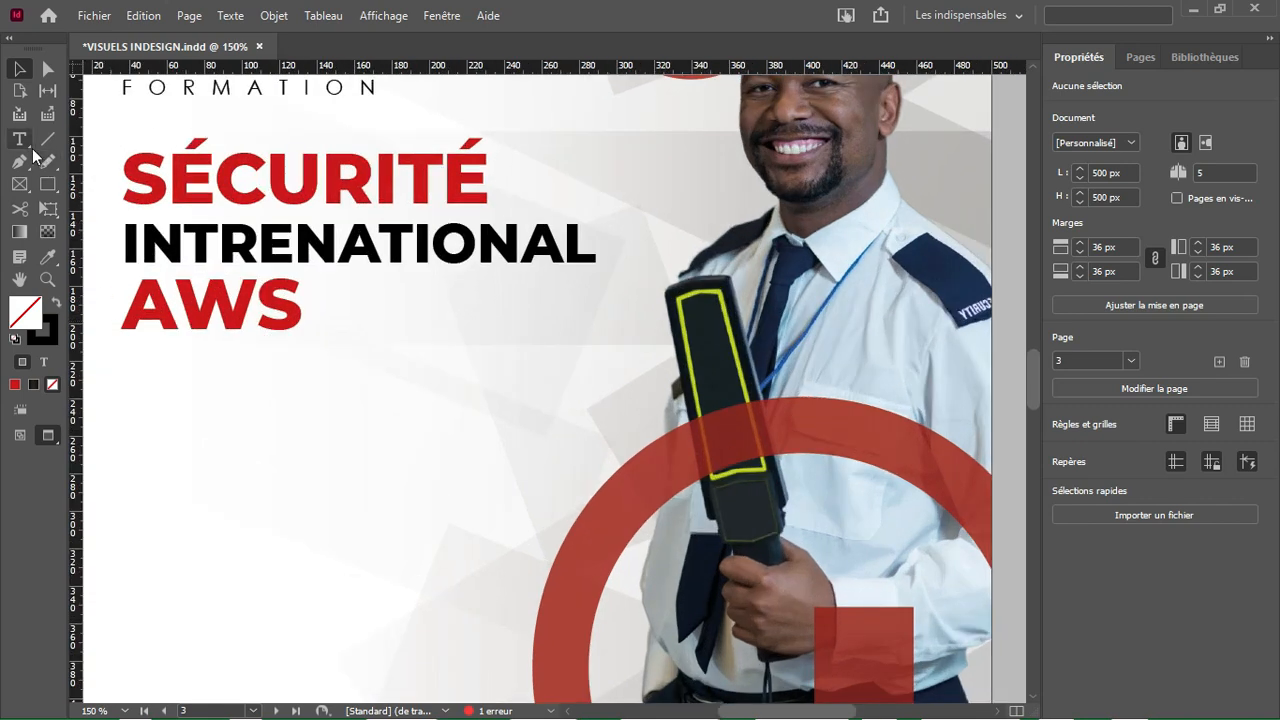
key("w")
left_click(300, 305)
mouse_move(495, 300)
left_mouse_down()
mouse_move(305, 297)
mouse_move(492, 320)
left_mouse_up()
double_click(492, 322)
key("ctrl+a")
type("3E")
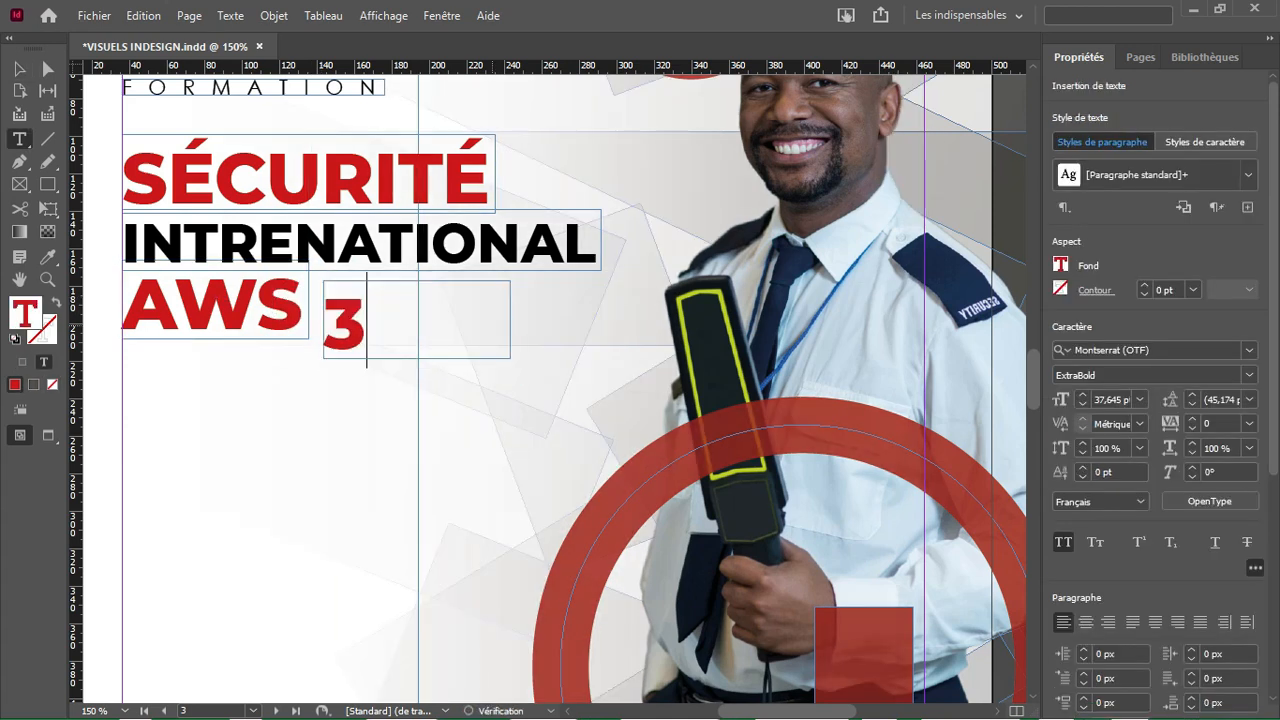
key("ctrl+a")
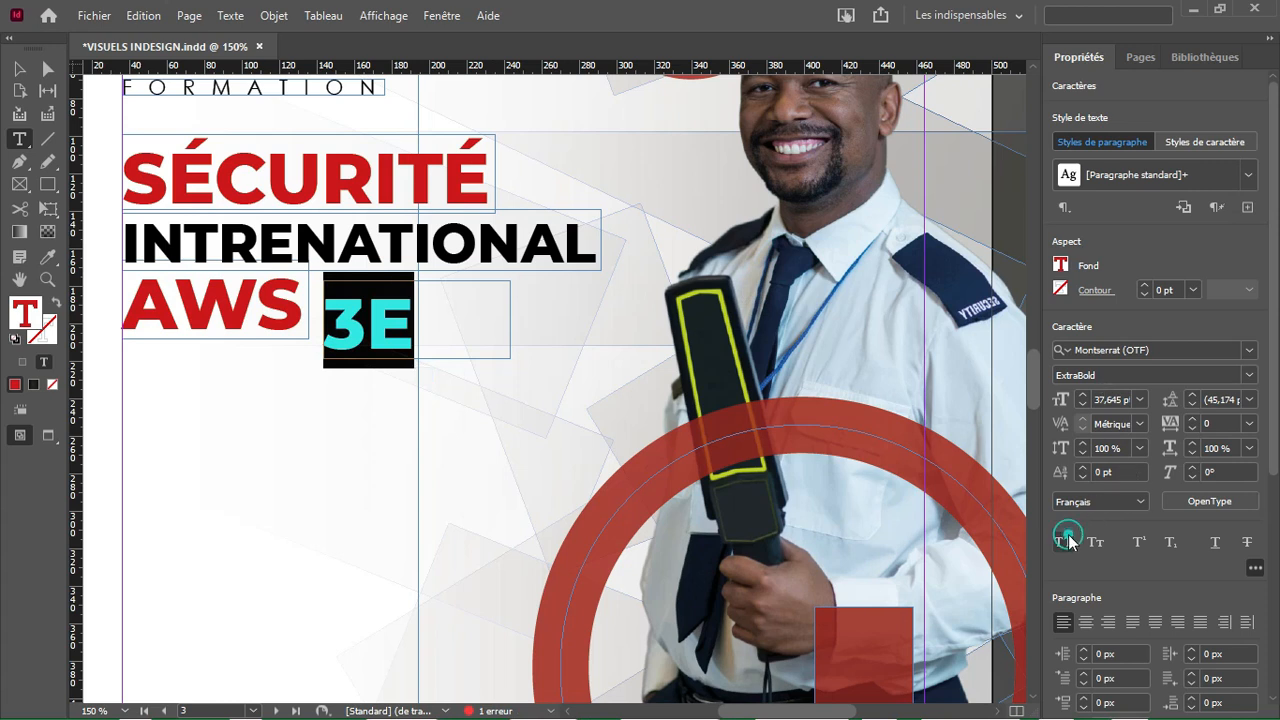
left_click(1063, 541)
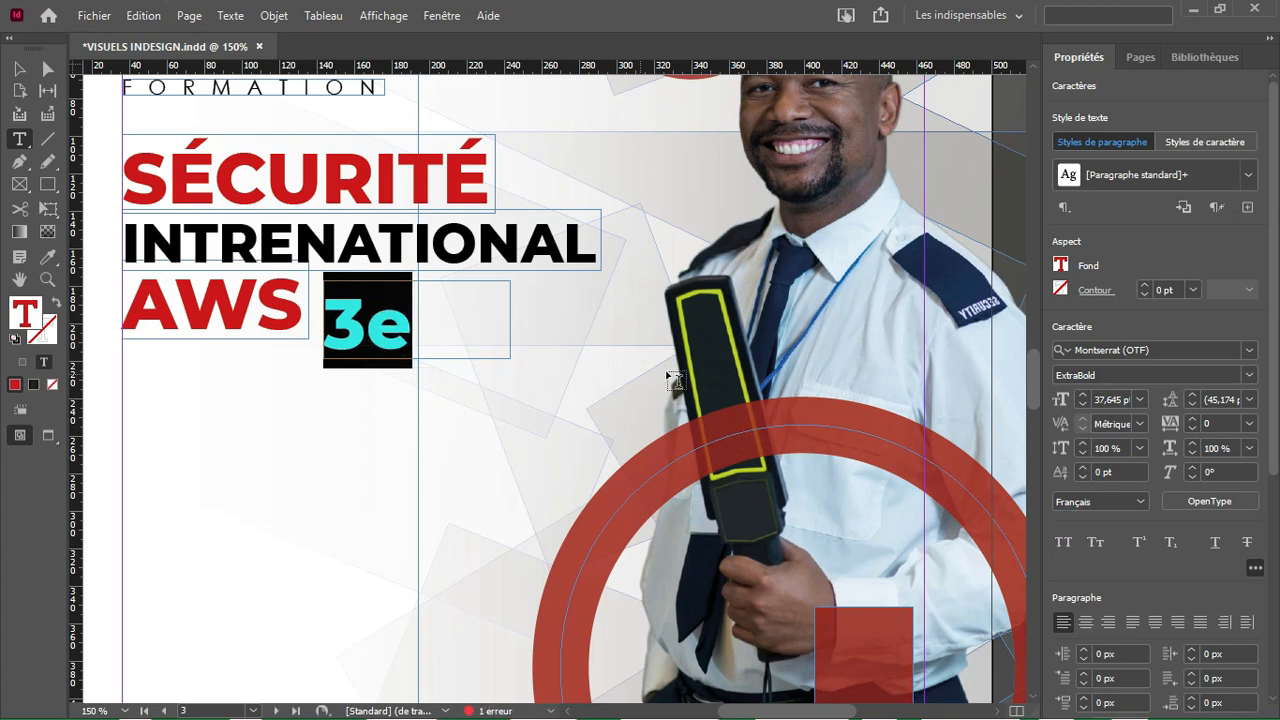
Step: Remove the fill of the 3e text and give it a black outline of 0.5 pt
left_click(1060, 266)
left_click(937, 386)
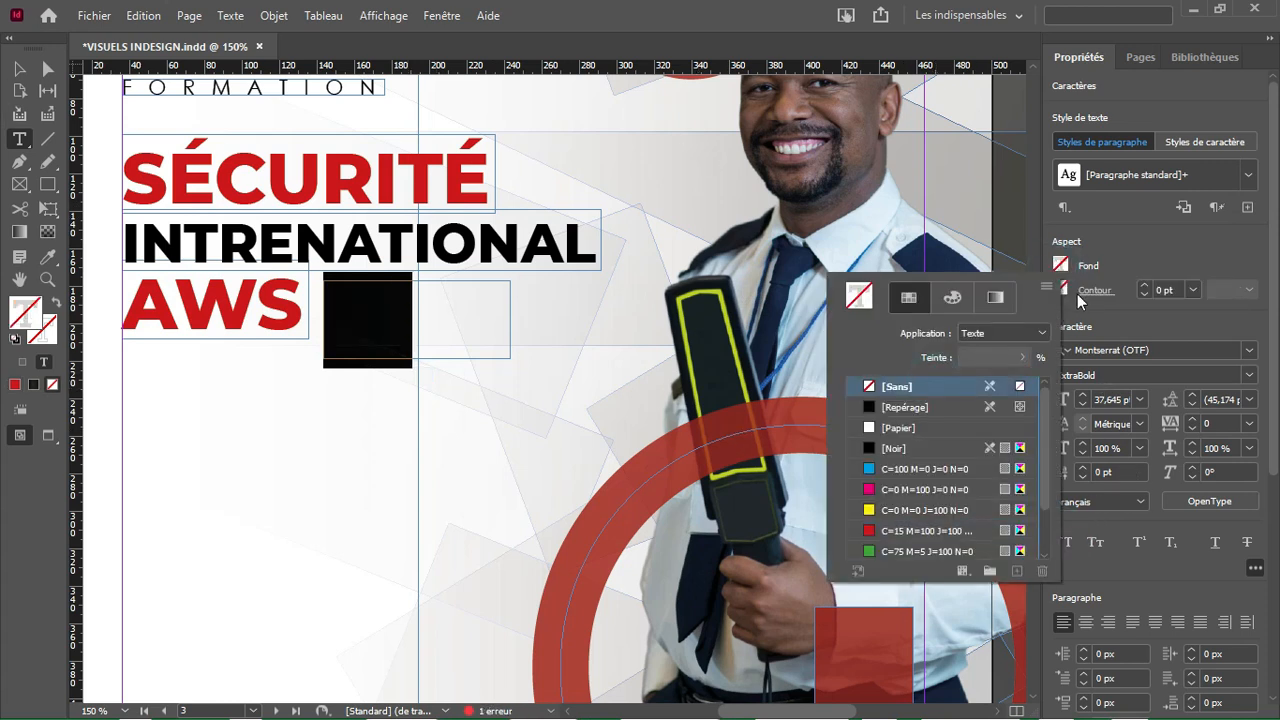
left_click(1076, 290)
left_click(1062, 289)
left_click(897, 452)
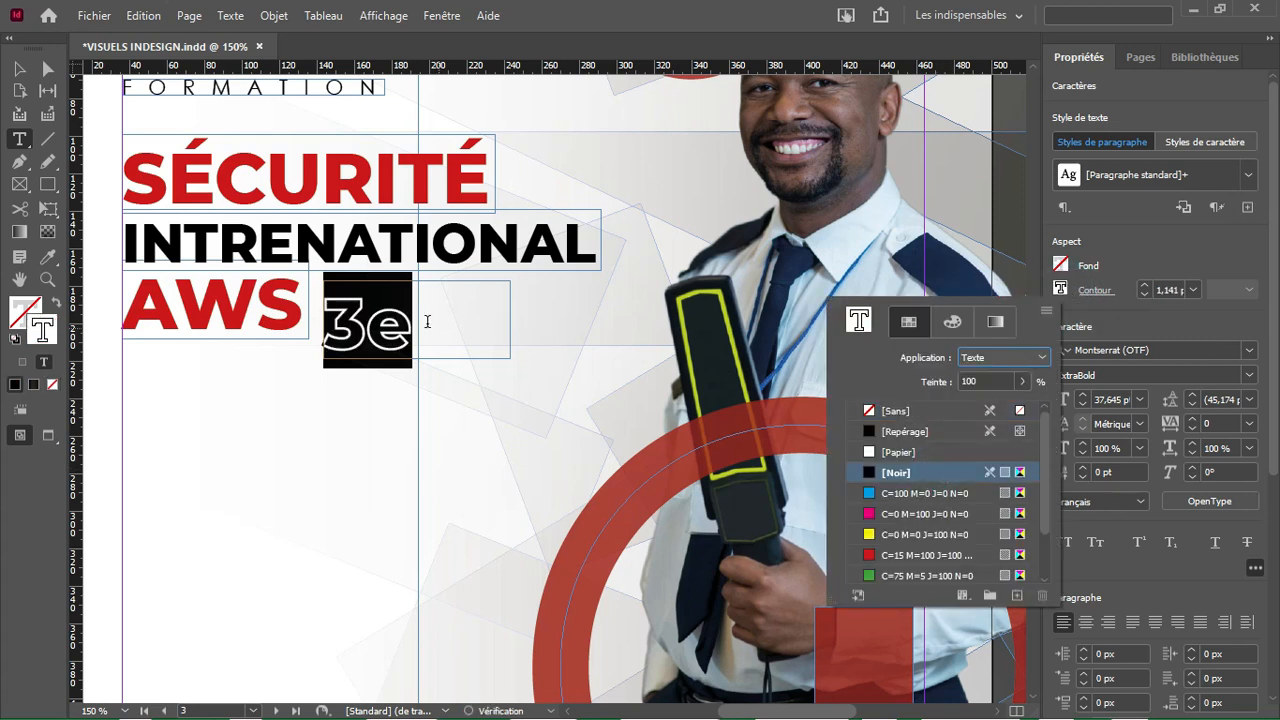
left_click(1192, 290)
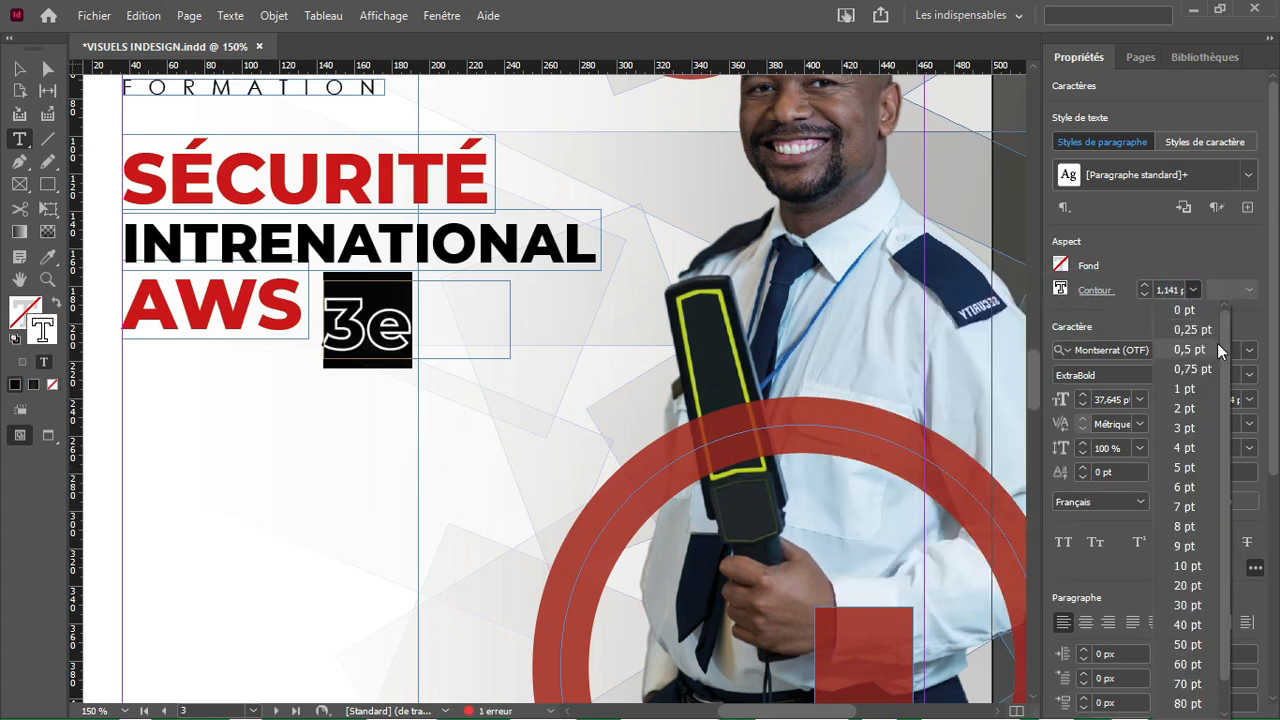
left_click(1190, 349)
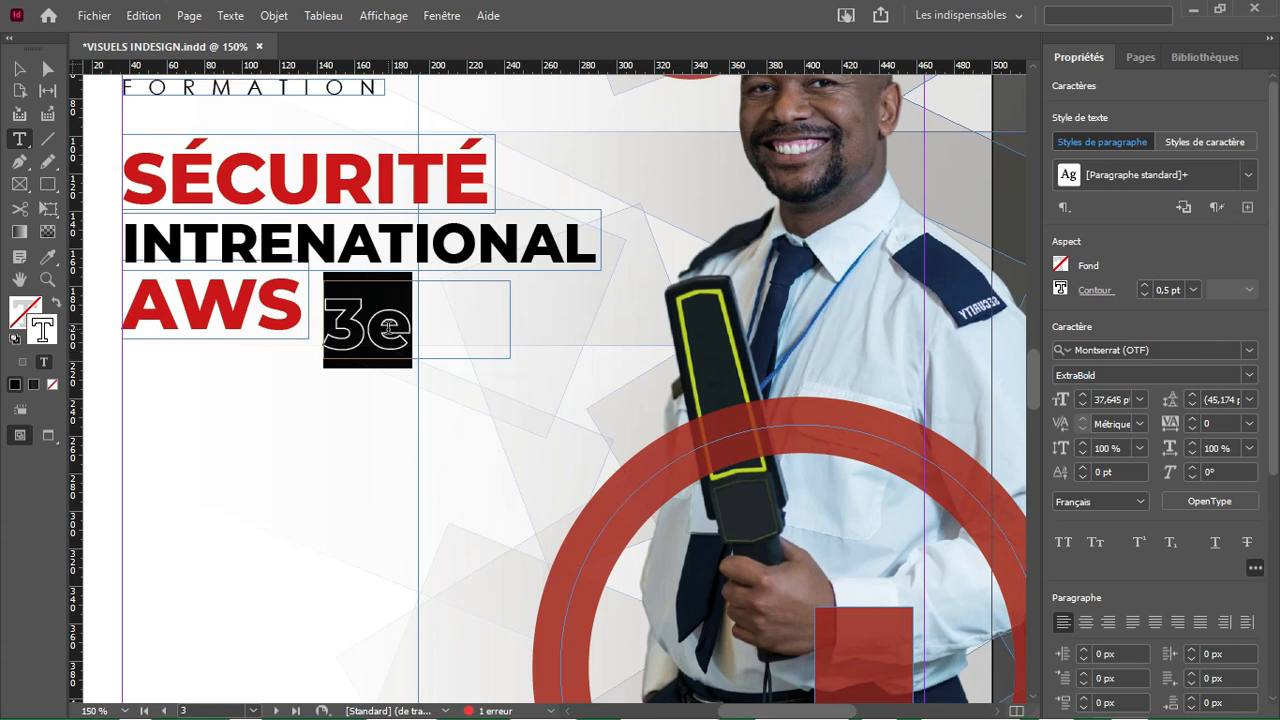
left_click(388, 326)
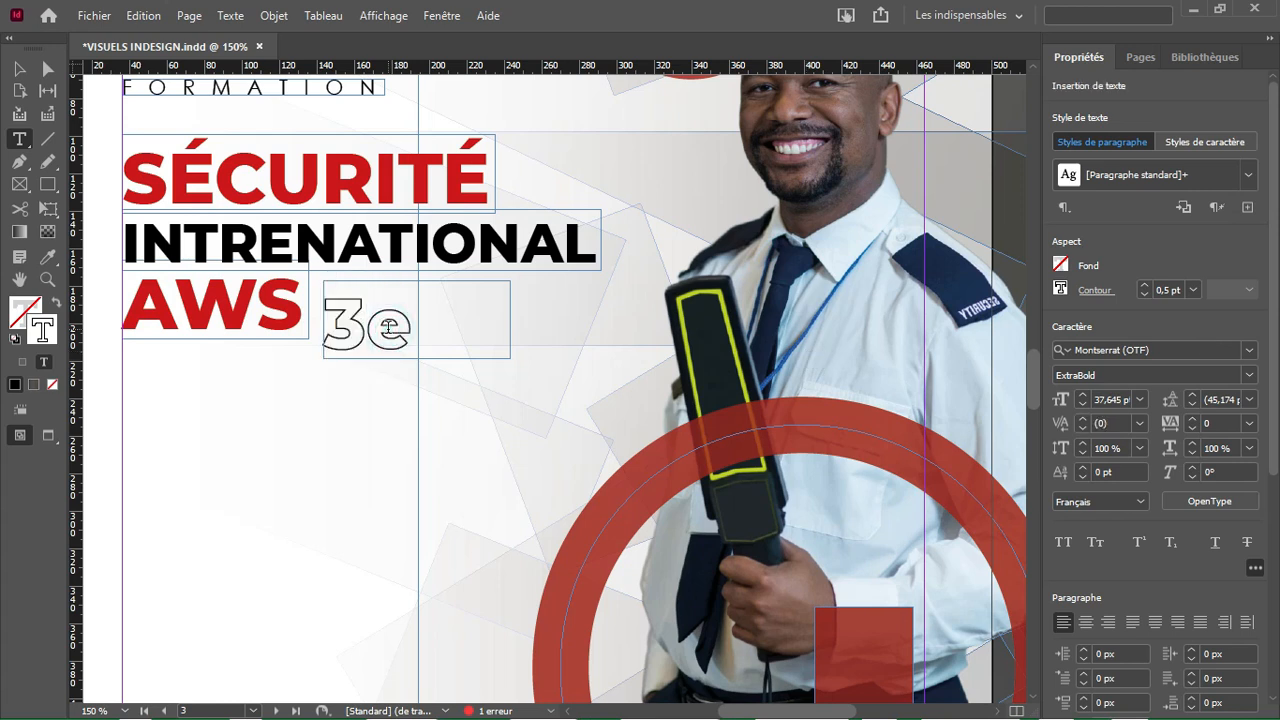
key("Escape")
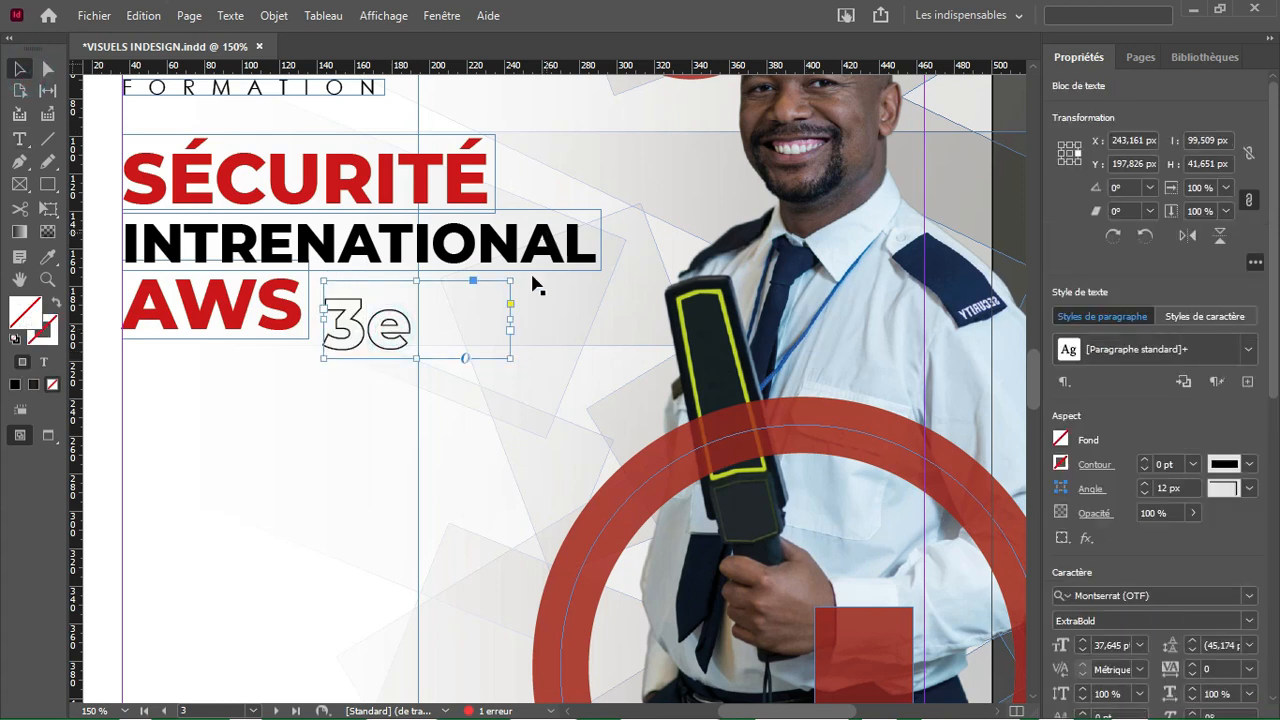
Step: Trim the 3e frame to about 50 × 42 px and place it level with AWS, a small gap to its right
left_click_drag(510, 316, 334, 298)
key("shift+Left")
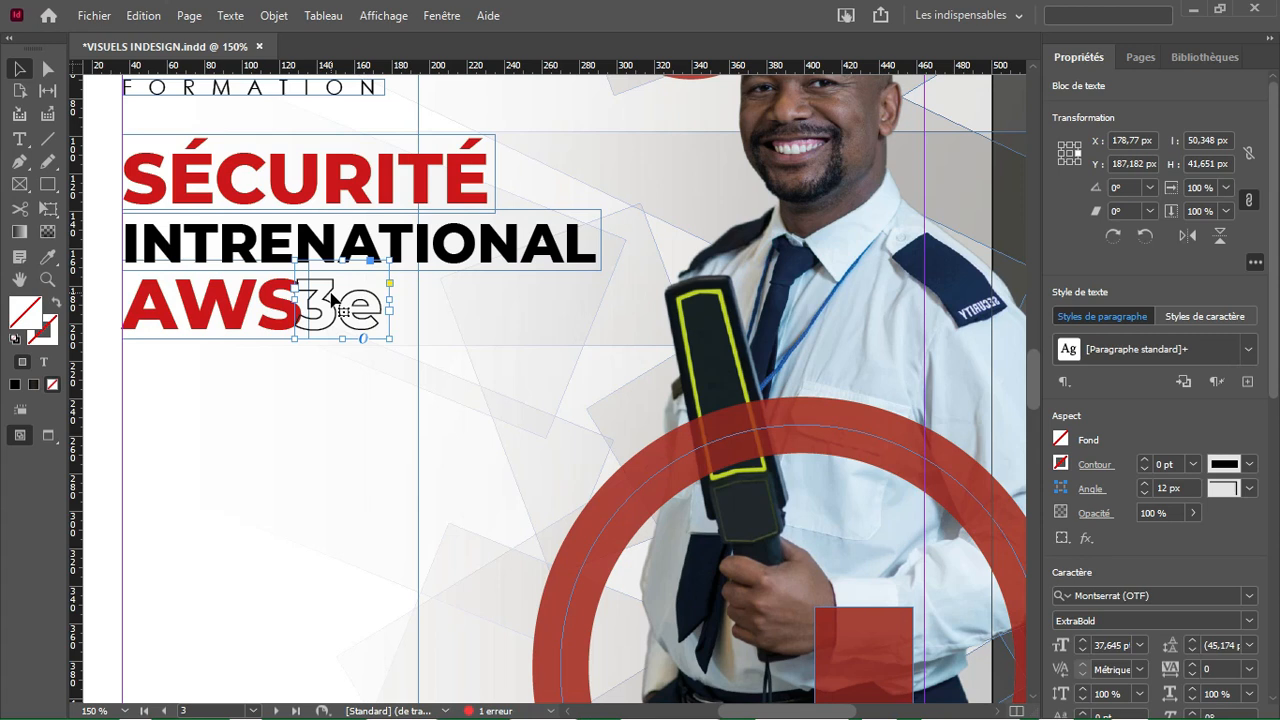
key("Right")
key("Right")
key("Right")
key("Right")
key("Right")
key("Right")
key("Right")
key("Right")
key("Right")
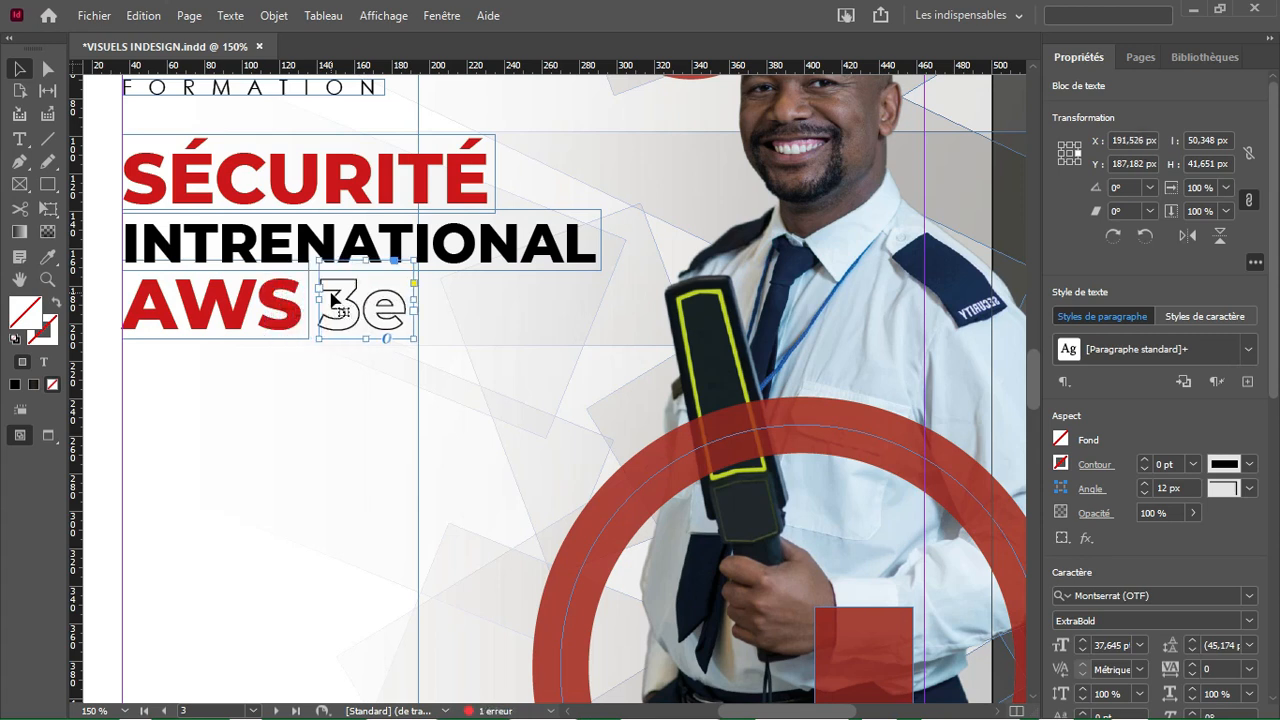
key("shift+Right")
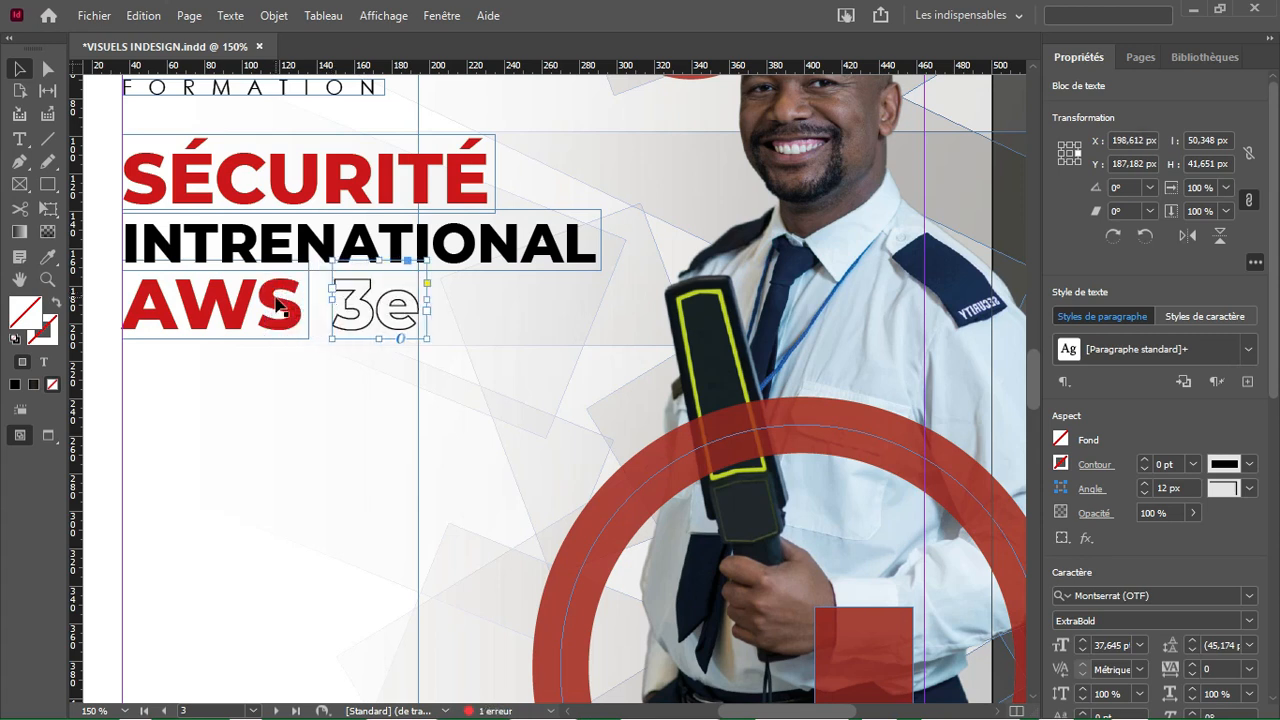
Step: Place a copy of the INTRENATIONAL frame below the AWS line and replace its text with "Cohorte"
left_click(300, 256)
left_click_drag(300, 256, 356, 386, "alt")
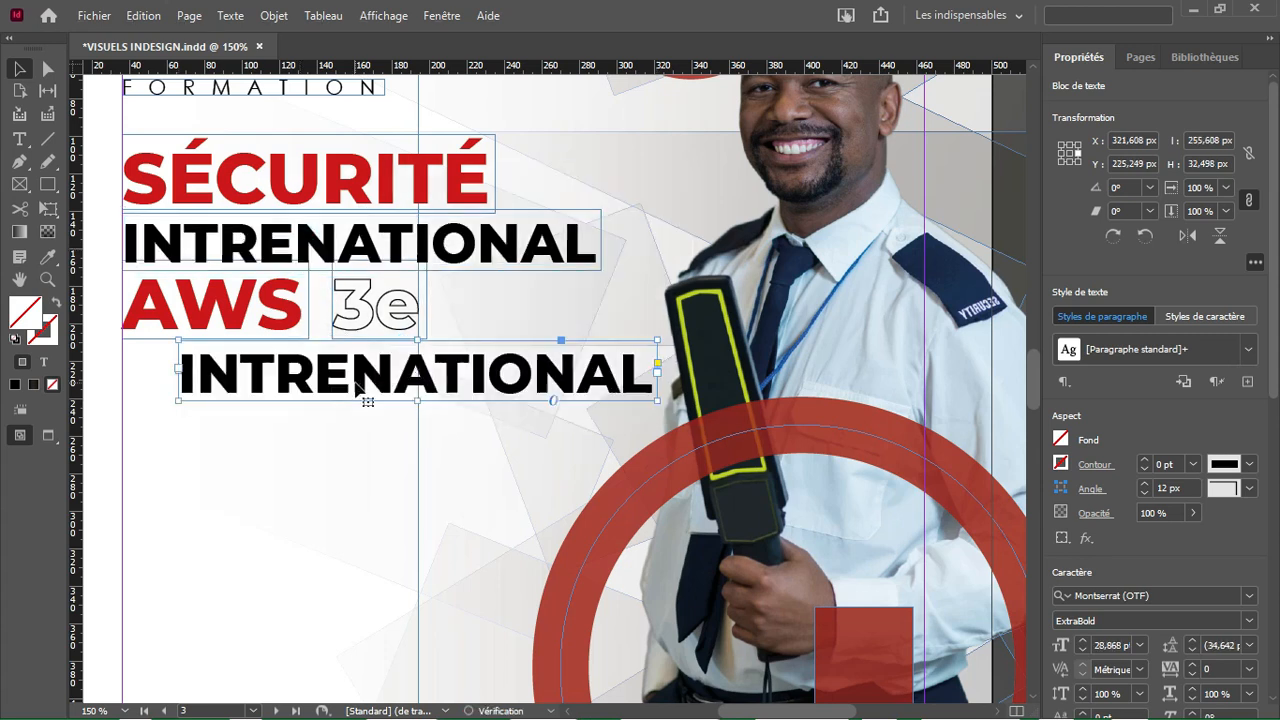
double_click(354, 380)
type("COHORTE")
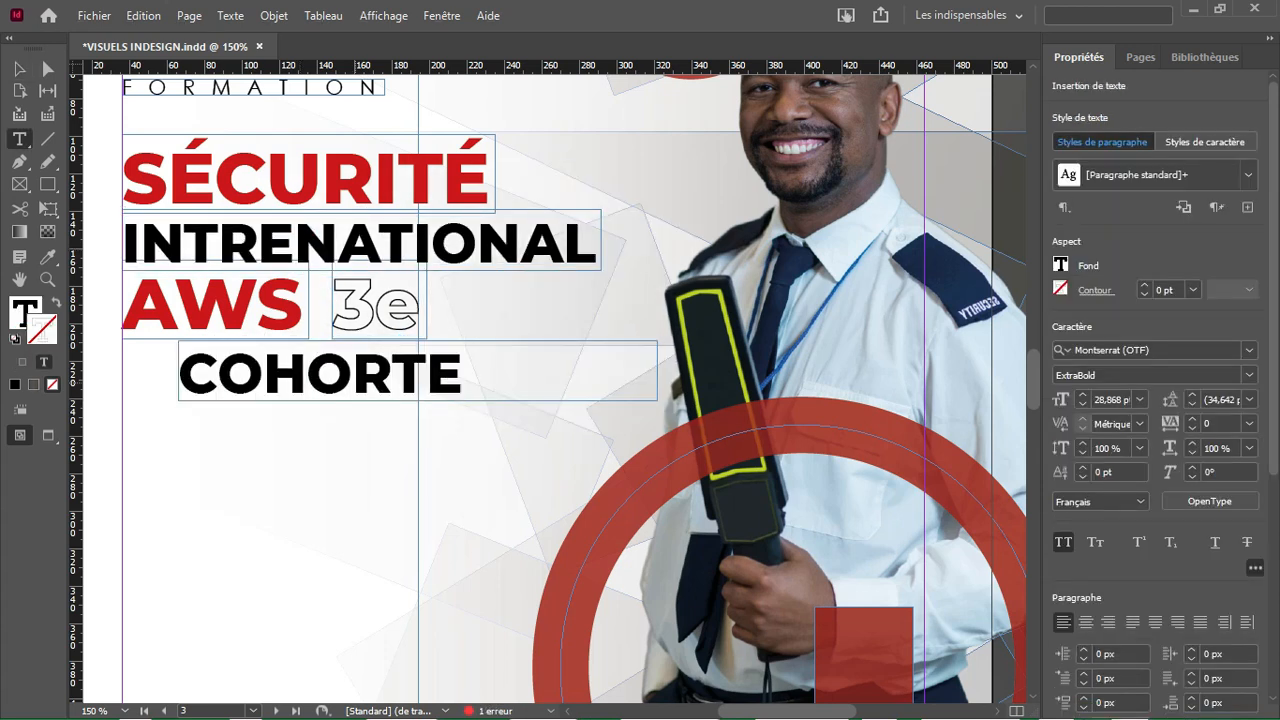
Step: Turn off all caps for the Cohorte text and set its size to 10 pt
double_click(354, 380)
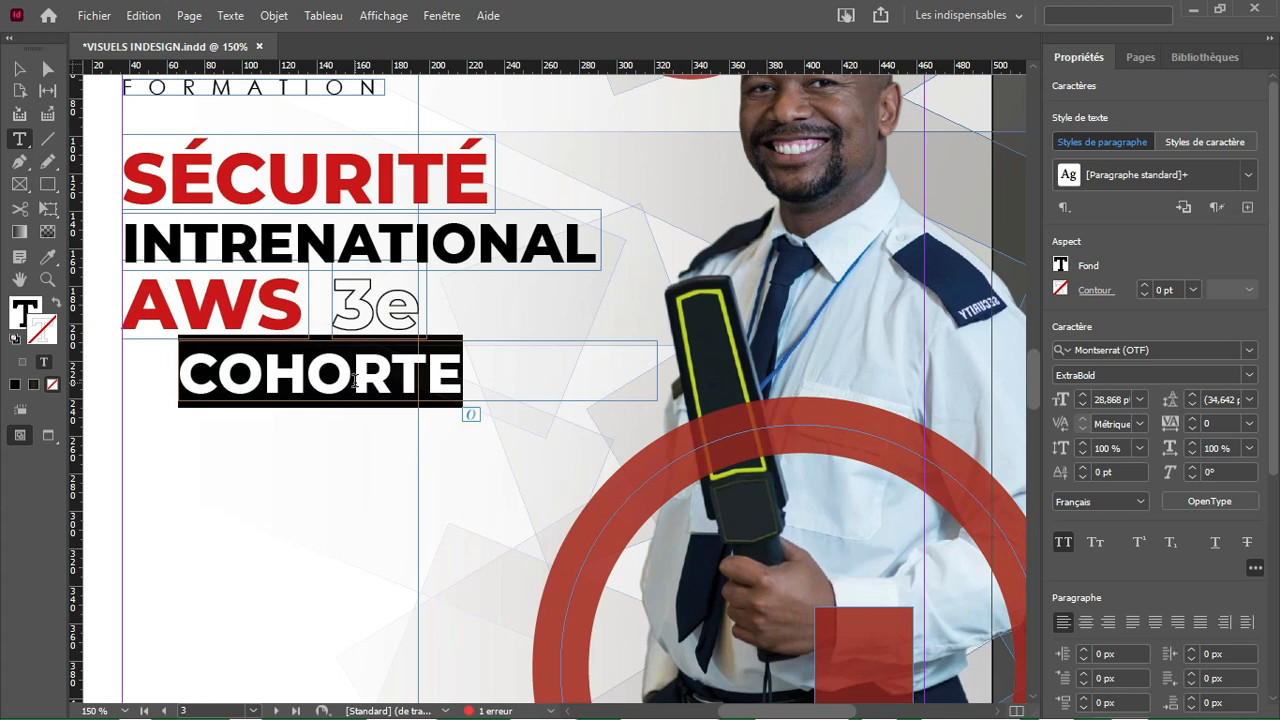
left_click(1066, 542)
left_click(1105, 399)
type("10")
key("Return")
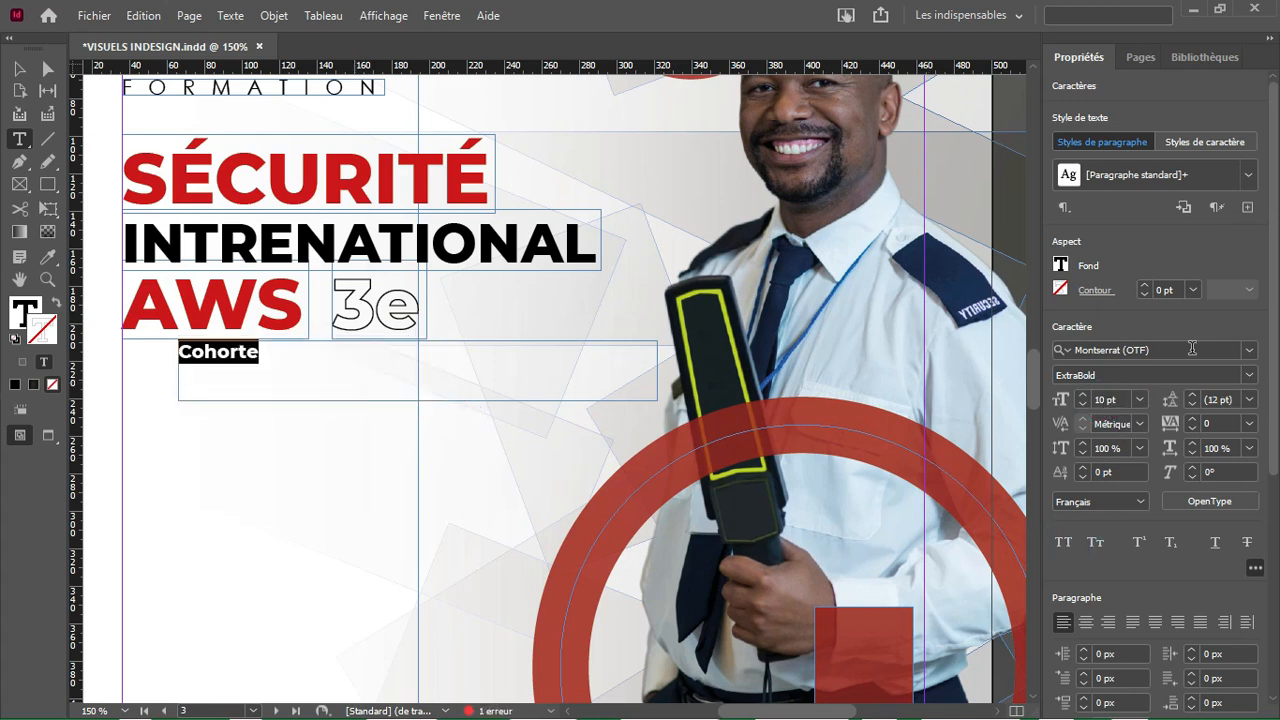
Step: Set the Cohorte text to SemiBold, trim its frame to about 43 × 11 px and place it below 3e
left_click(1249, 375)
left_click(1118, 214)
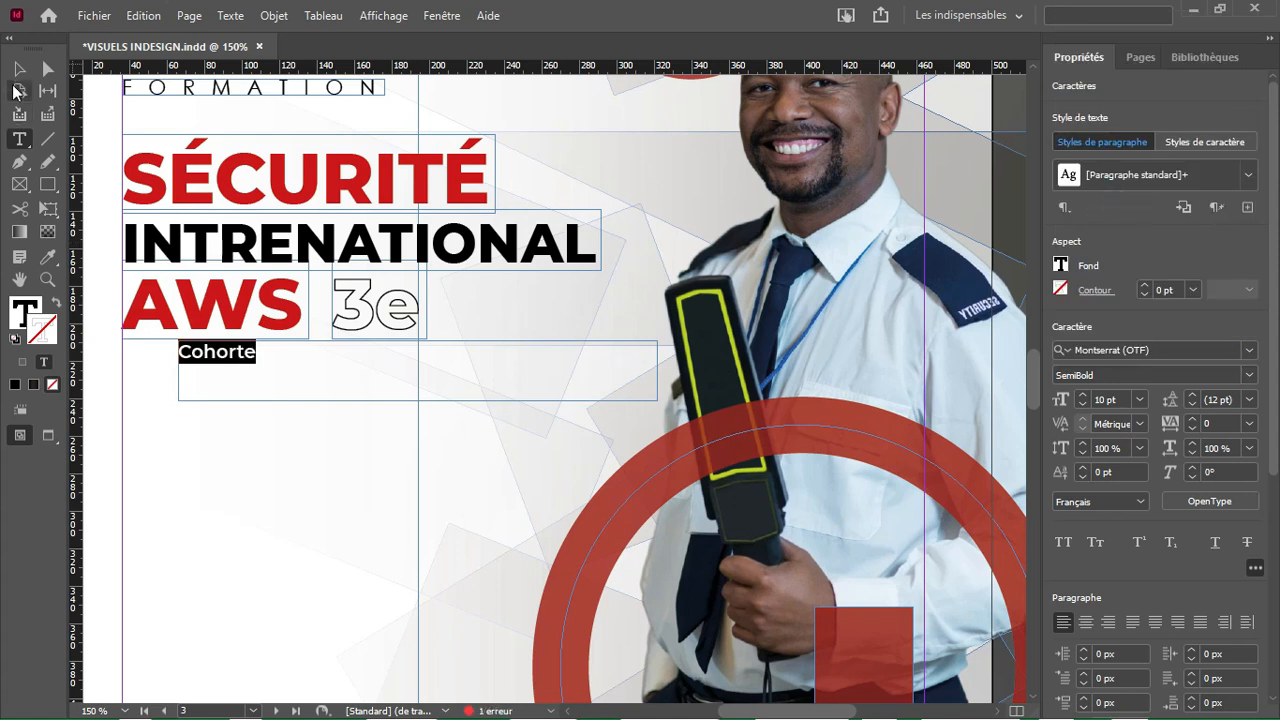
key("Escape")
left_click_drag(657, 398, 392, 351)
key("w")
left_click(385, 418)
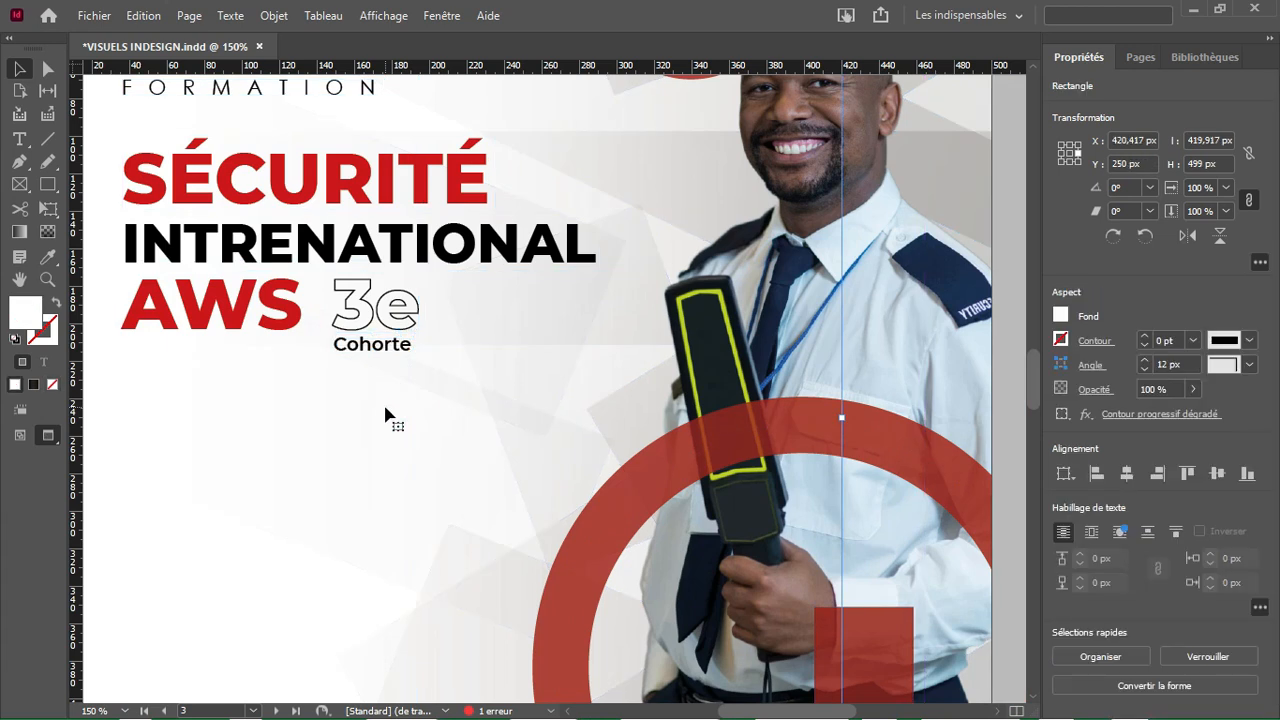
key("w")
left_click(370, 350)
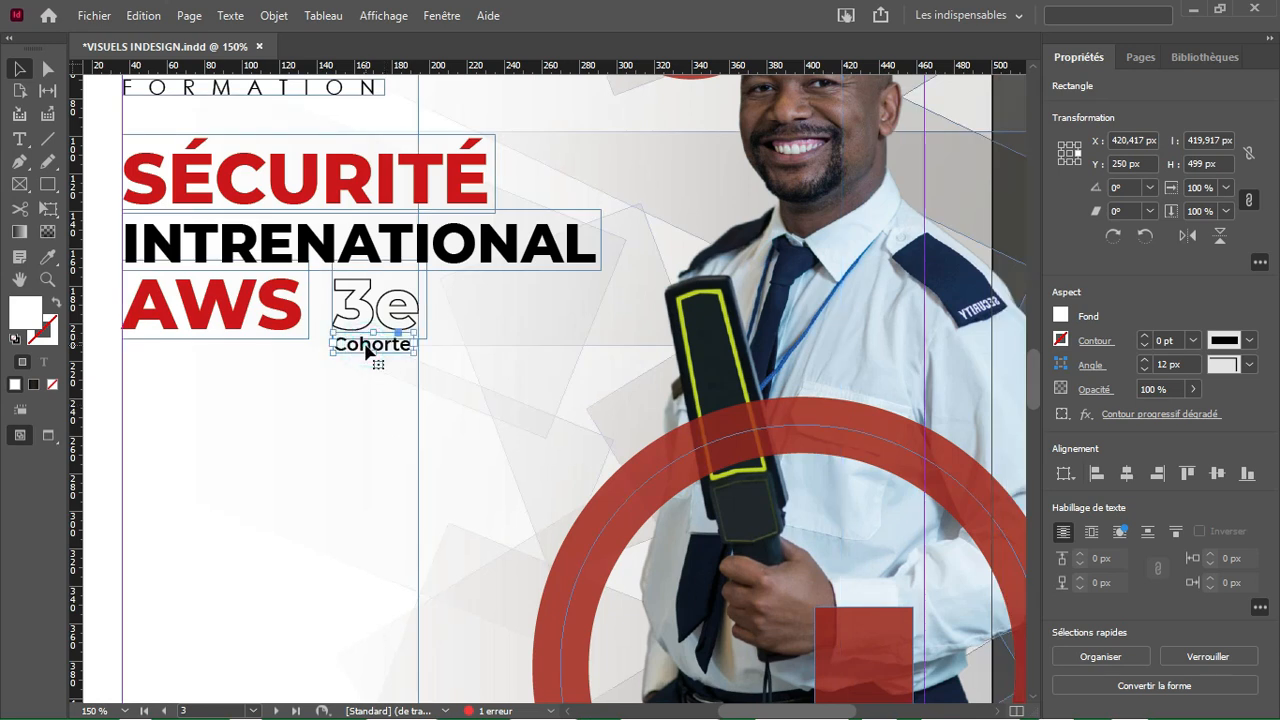
Step: Move Cohorte up over the lower part of 3e and enlarge it with its frame to about 48.5 × 12.4 px
key("ctrl+equal")
key("ctrl+equal")
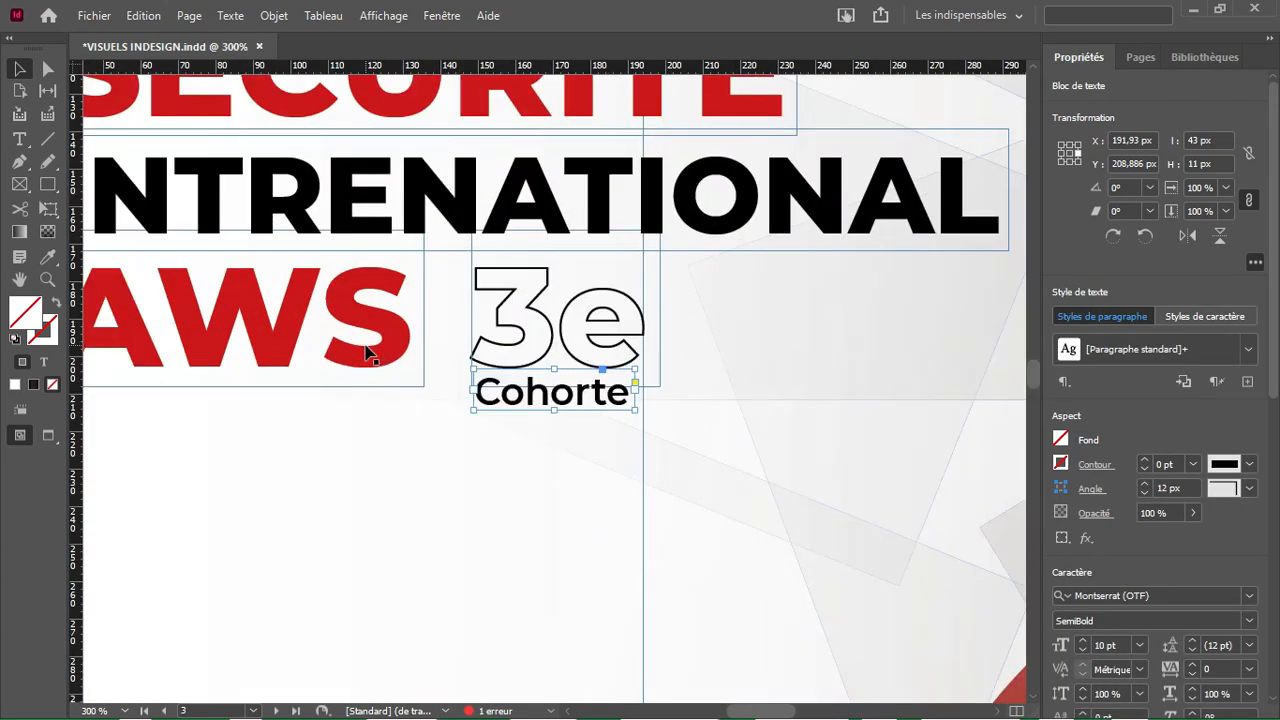
left_click_drag(520, 405, 522, 376)
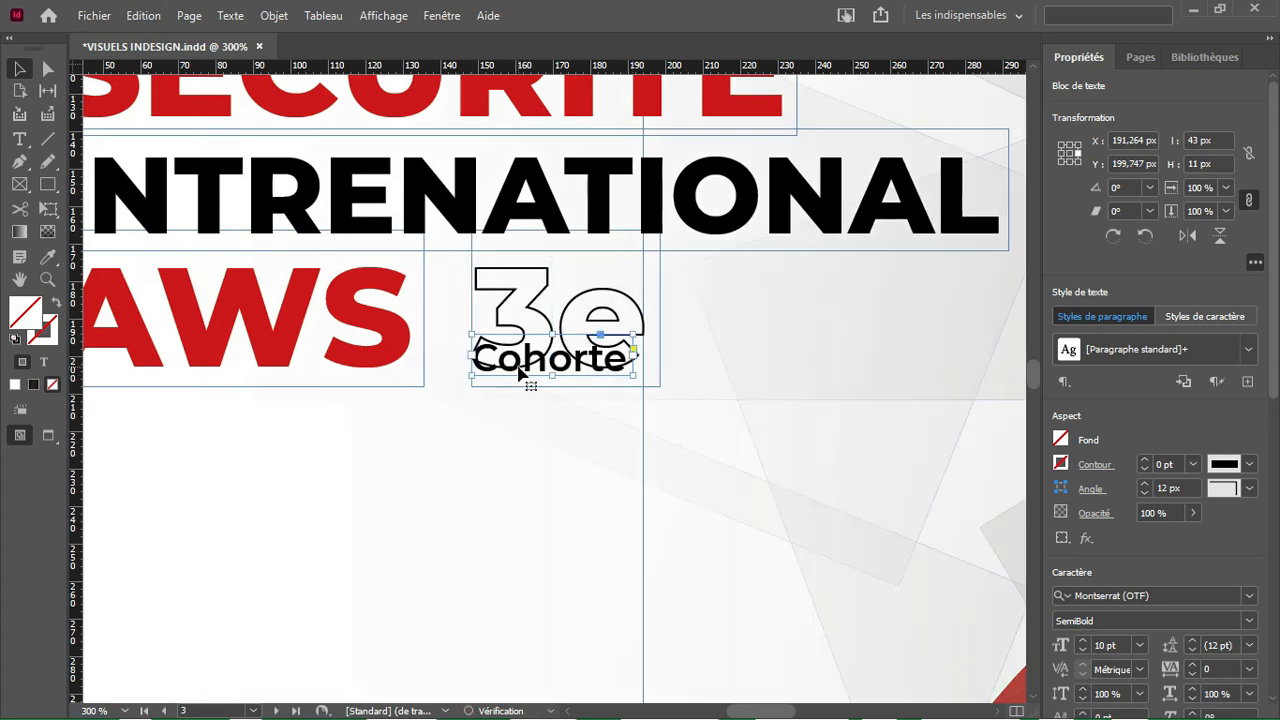
key("e")
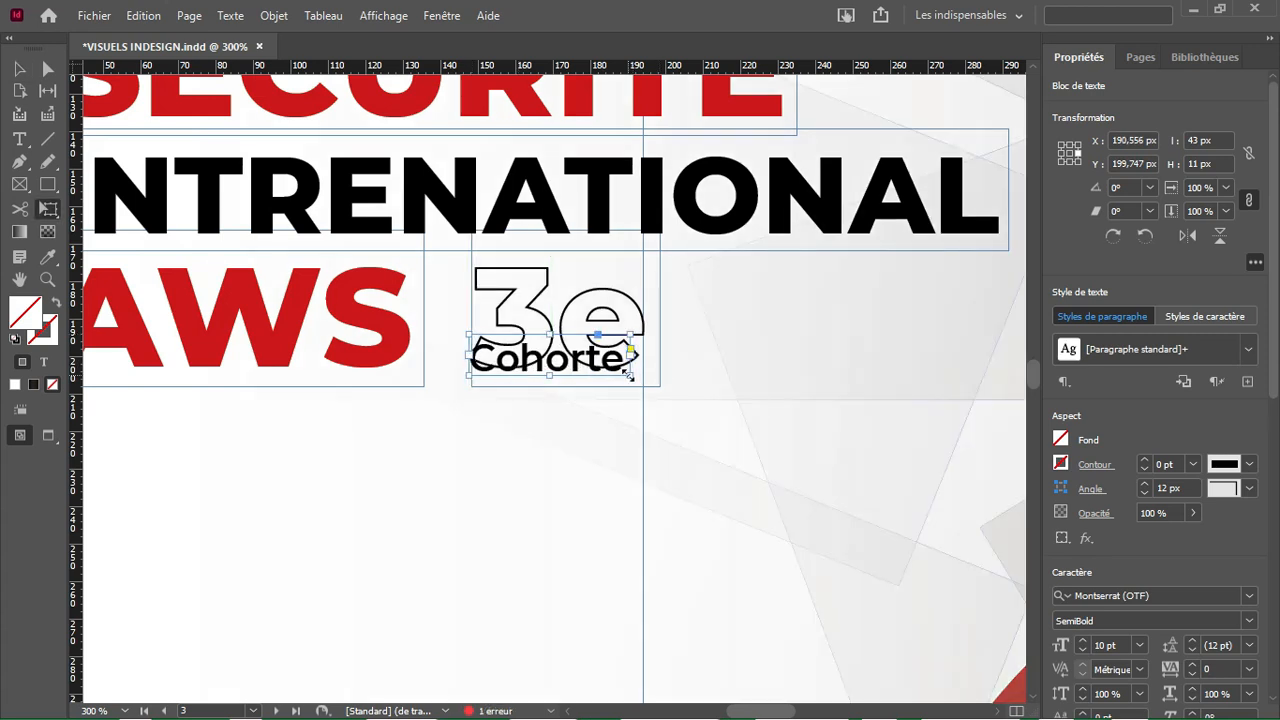
left_click_drag(631, 370, 651, 382)
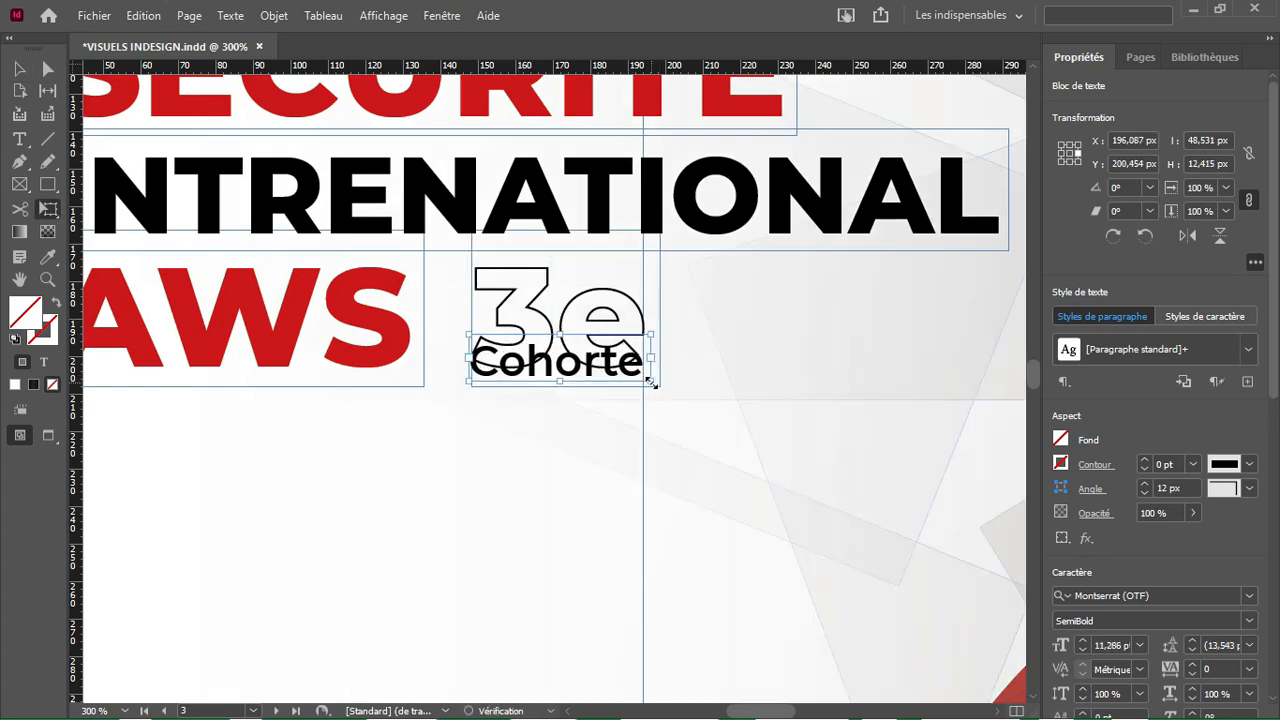
left_click(20, 71)
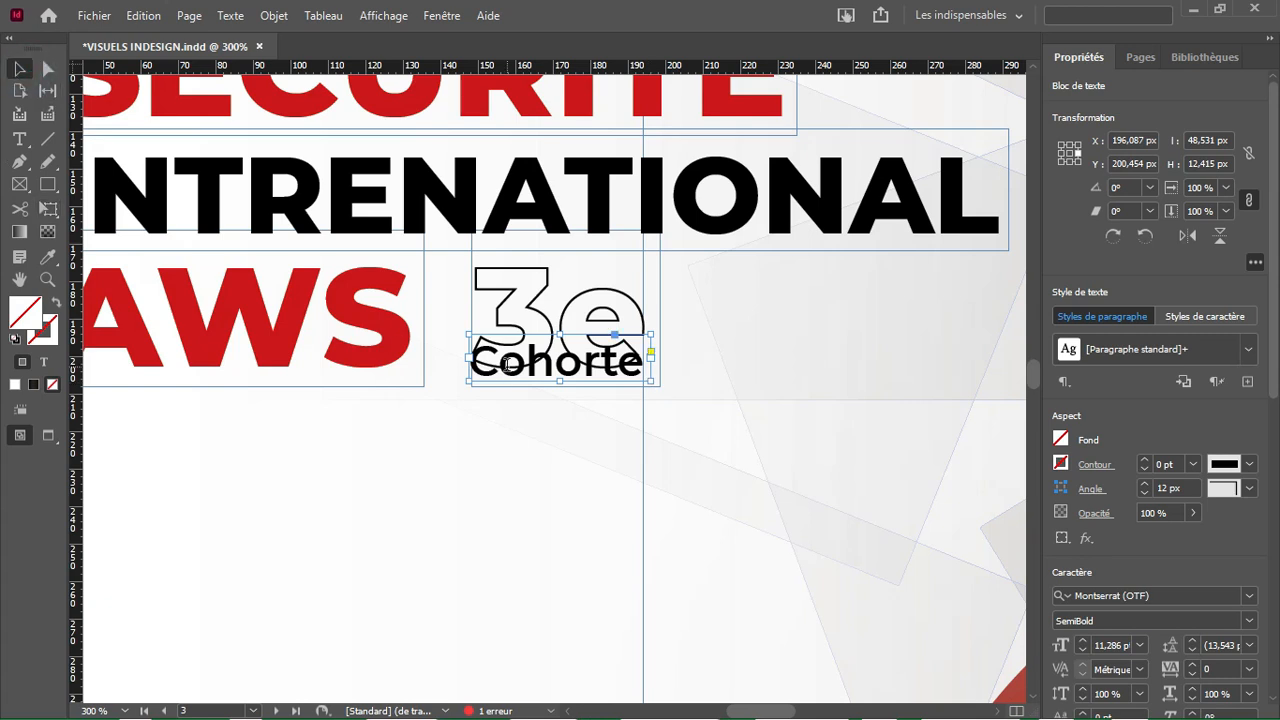
Step: Set the Cohorte text's weight to Medium and place it directly below 3e, aligned with its left edge
triple_click(508, 365)
left_click(1249, 375)
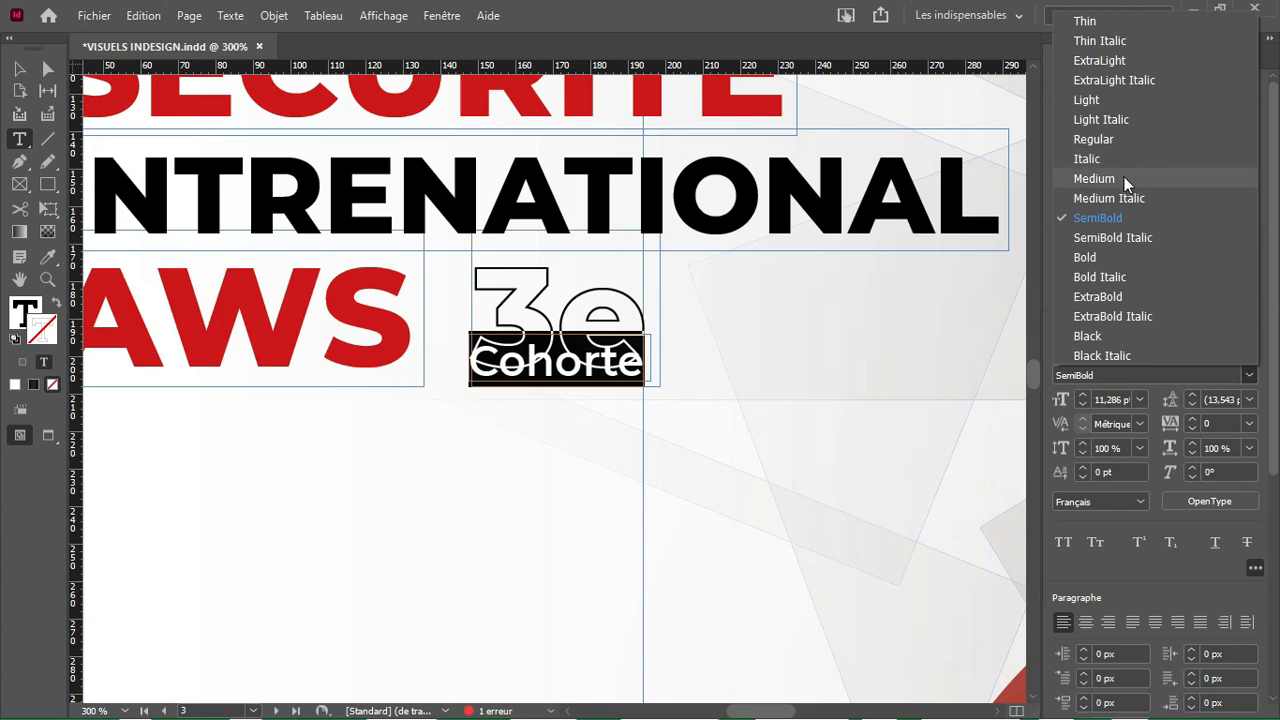
left_click(1125, 180)
key("Escape")
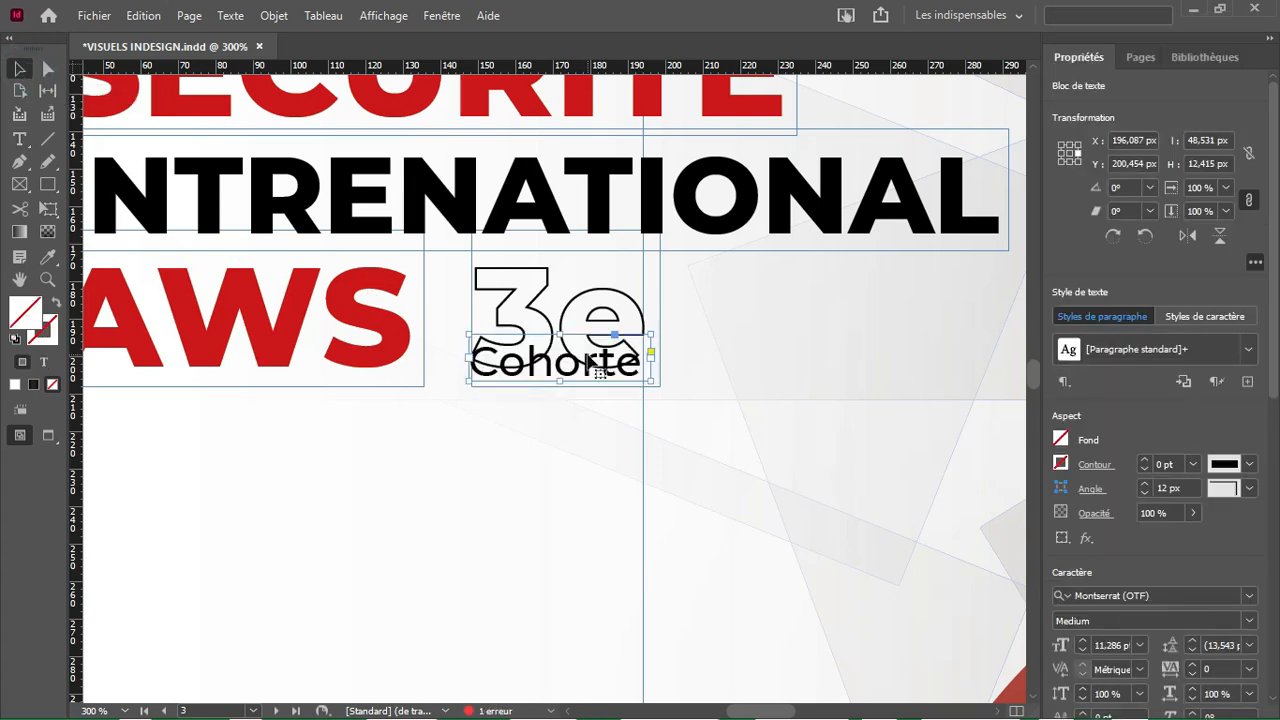
left_click_drag(589, 361, 591, 362)
key("shift+Down")
key("Down")
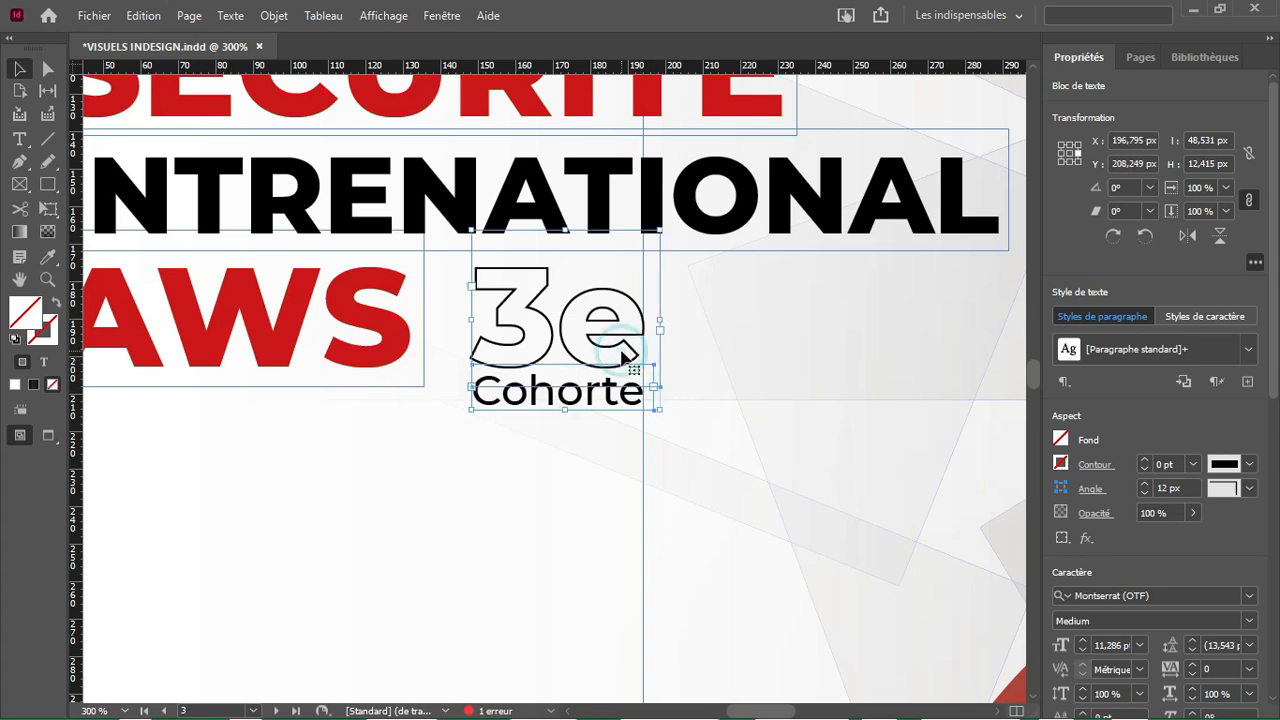
Step: Scale 3e and Cohorte down together to about 44.6 × 42.6 px and group them
left_click(622, 355, "shift")
key("e")
mouse_move(564, 408)
left_mouse_down()
mouse_move(563, 380)
mouse_move(563, 392)
left_mouse_up()
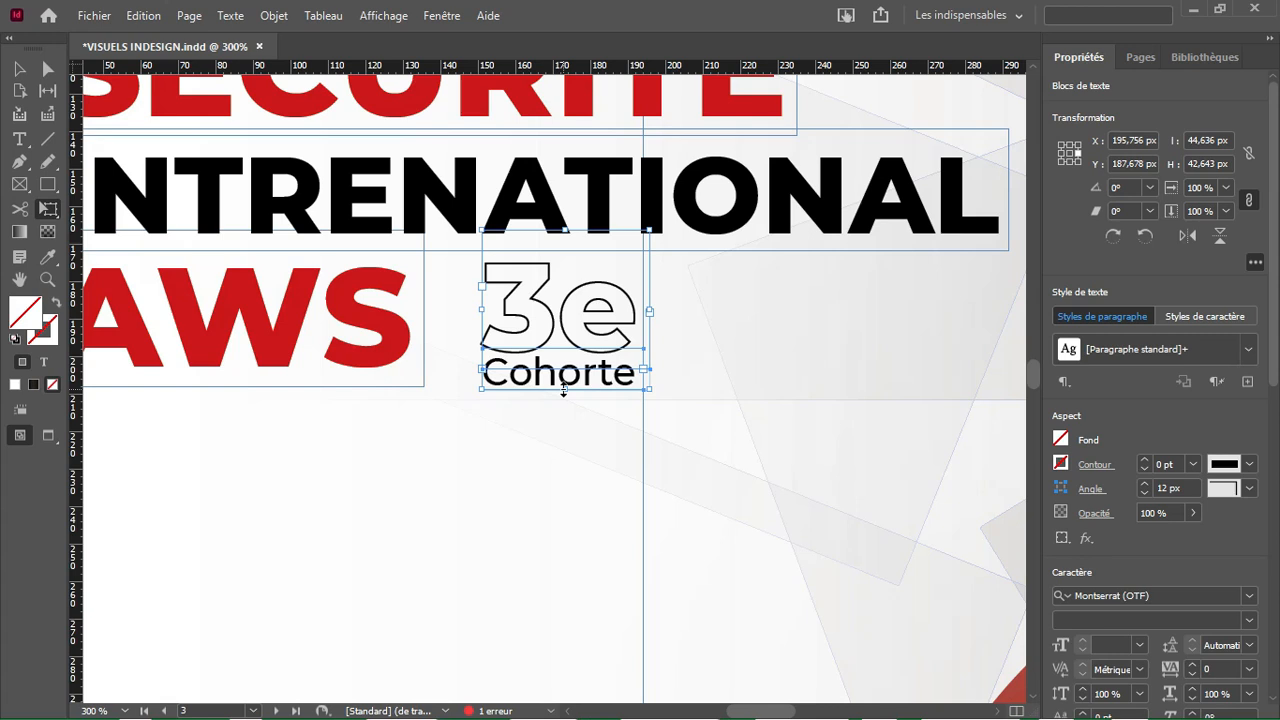
key("ctrl+g")
Step: Shrink the 3e Cohorte group to about 36.6 × 35 px and place it level with AWS, leaving room for a divider between them
key("shift+Left")
key("shift+Left")
key("shift+Left")
key("shift+Left")
key("shift+Left")
key("Down")
key("Down")
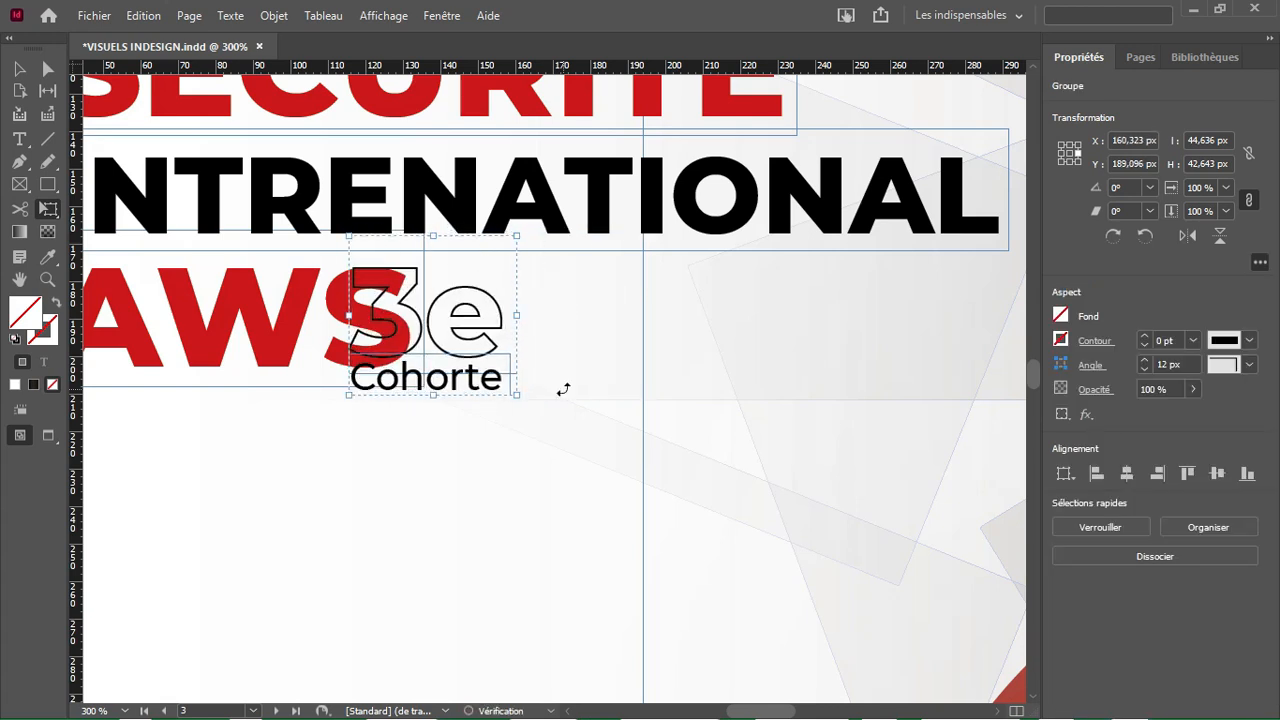
left_click_drag(434, 398, 432, 374)
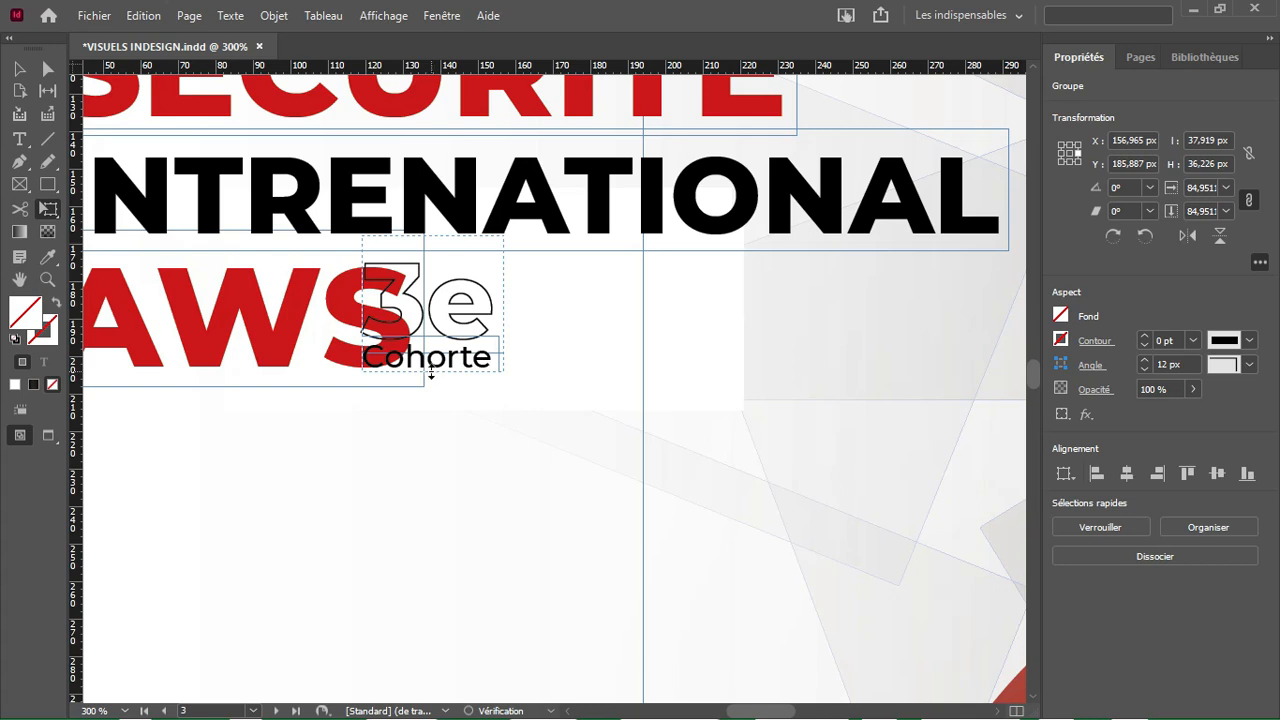
left_click_drag(428, 238, 426, 239)
key("shift+Right")
key("shift+Right")
key("shift+Right")
key("shift+Right")
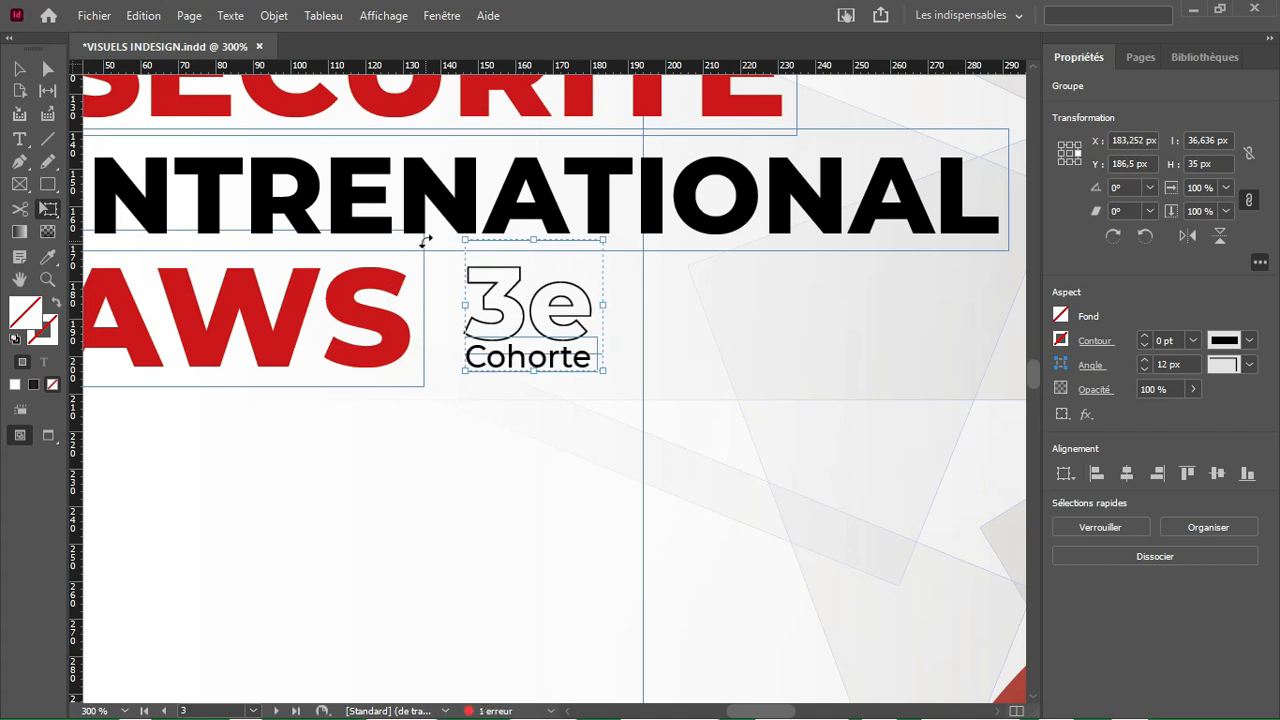
key("Right")
key("Right")
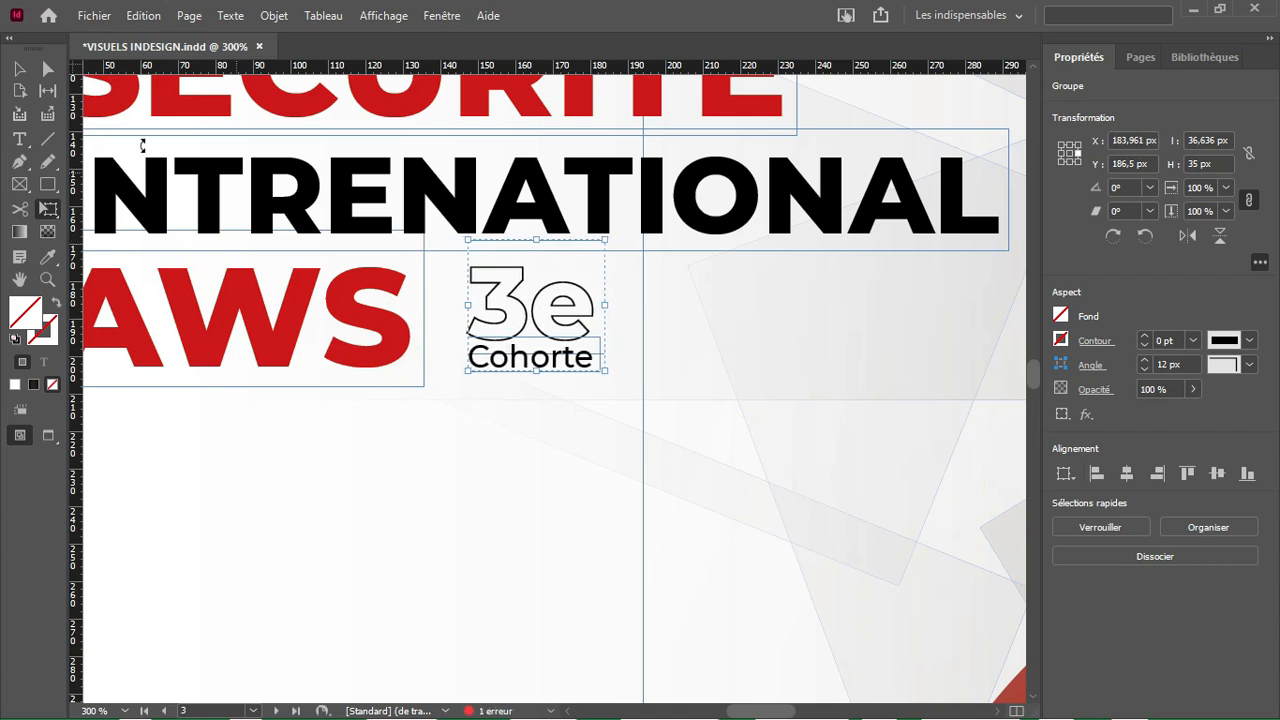
Step: Draw a vertical 1 pt black line about 28 px long and centre it between AWS and the 3e Cohorte group
left_click(45, 140)
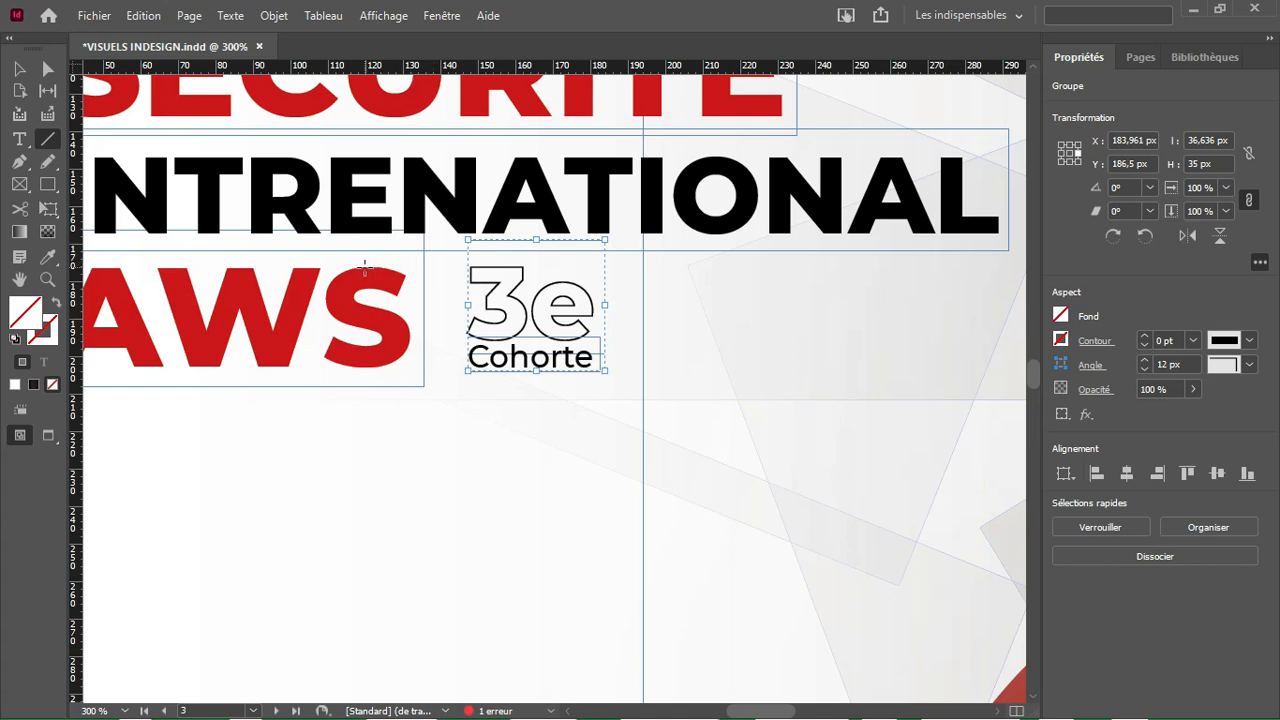
left_click_drag(365, 266, 358, 370)
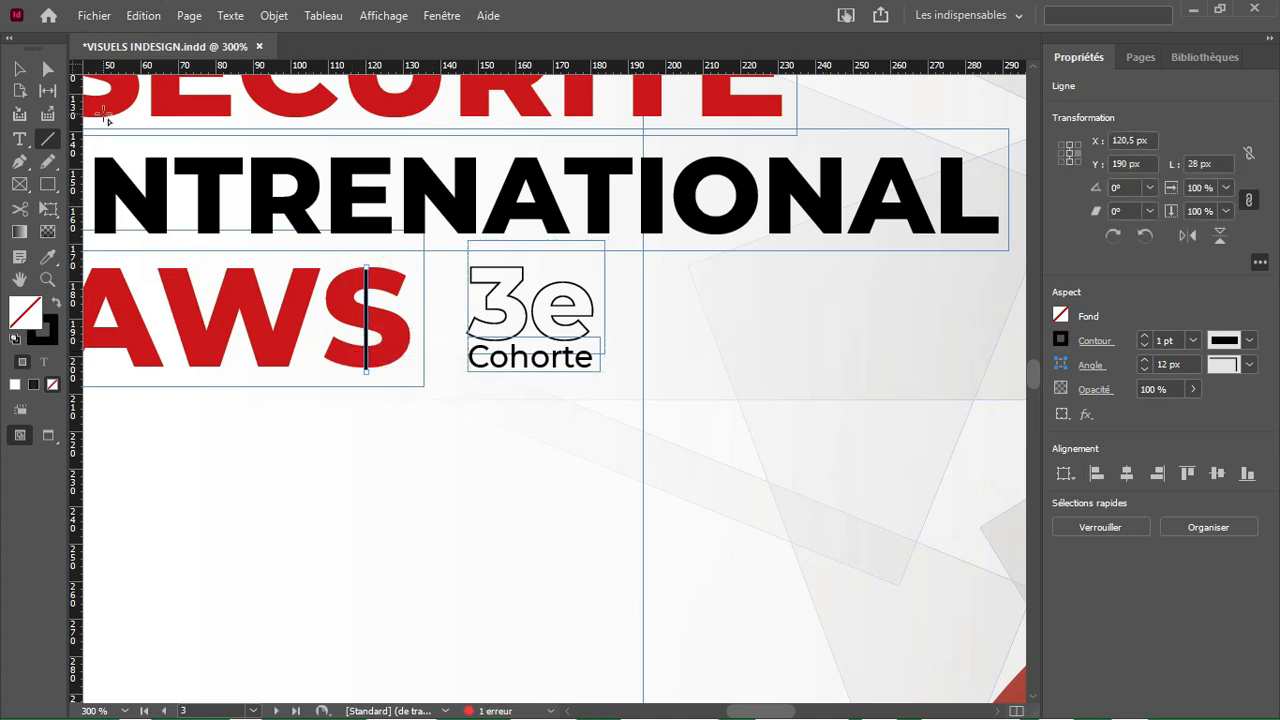
left_click(22, 75)
key("shift+Right")
key("shift+Right")
key("shift+Right")
key("shift+Left")
key("Right")
key("Right")
key("Right")
key("Right")
key("Right")
key("Right")
key("Right")
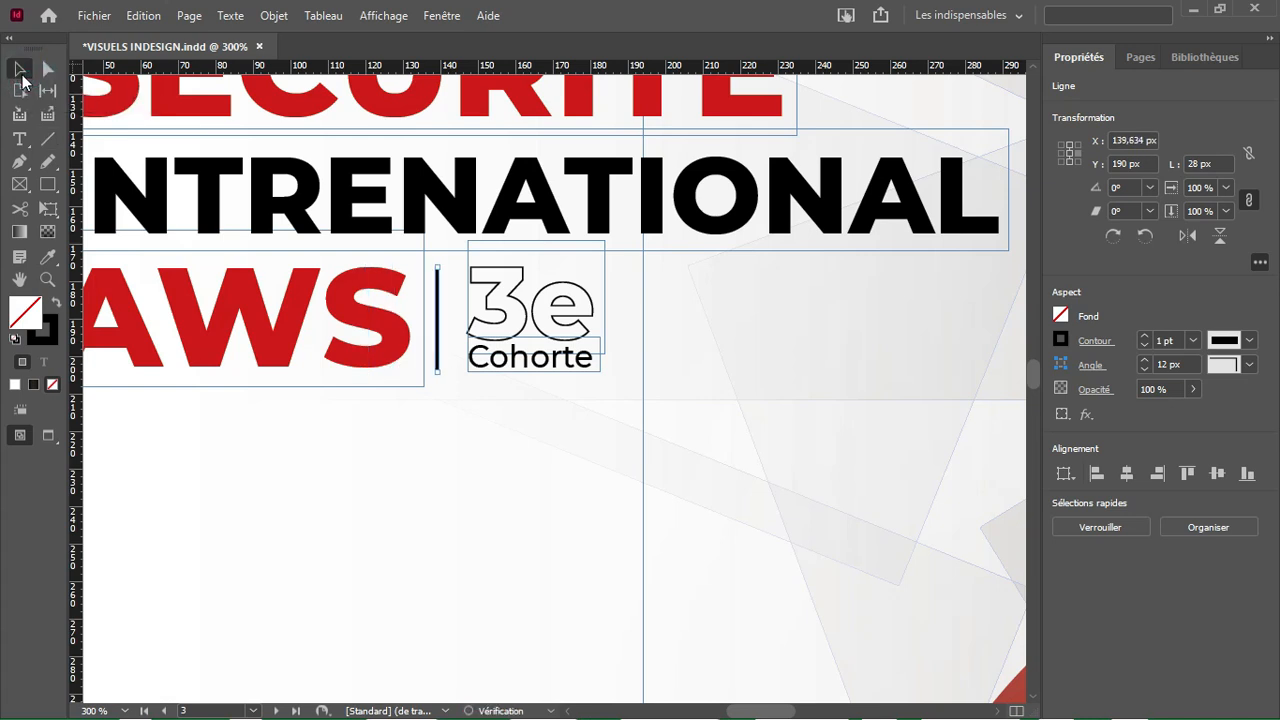
key("w")
key("Right")
key("w")
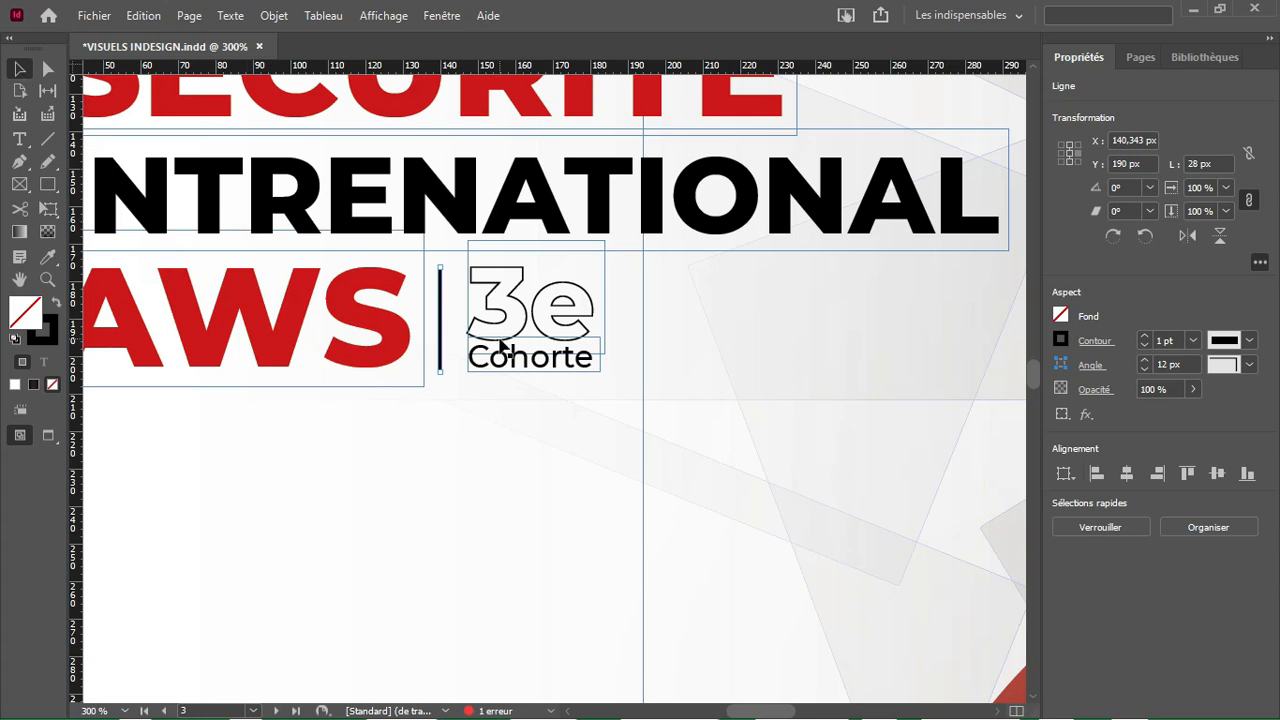
Step: Move FORMATION down to just above SÉCURITÉ and enlarge it to the same width, about 200 × 12 px
key("ctrl+equal")
key("ctrl+minus")
key("ctrl+minus")
key("ctrl+minus")
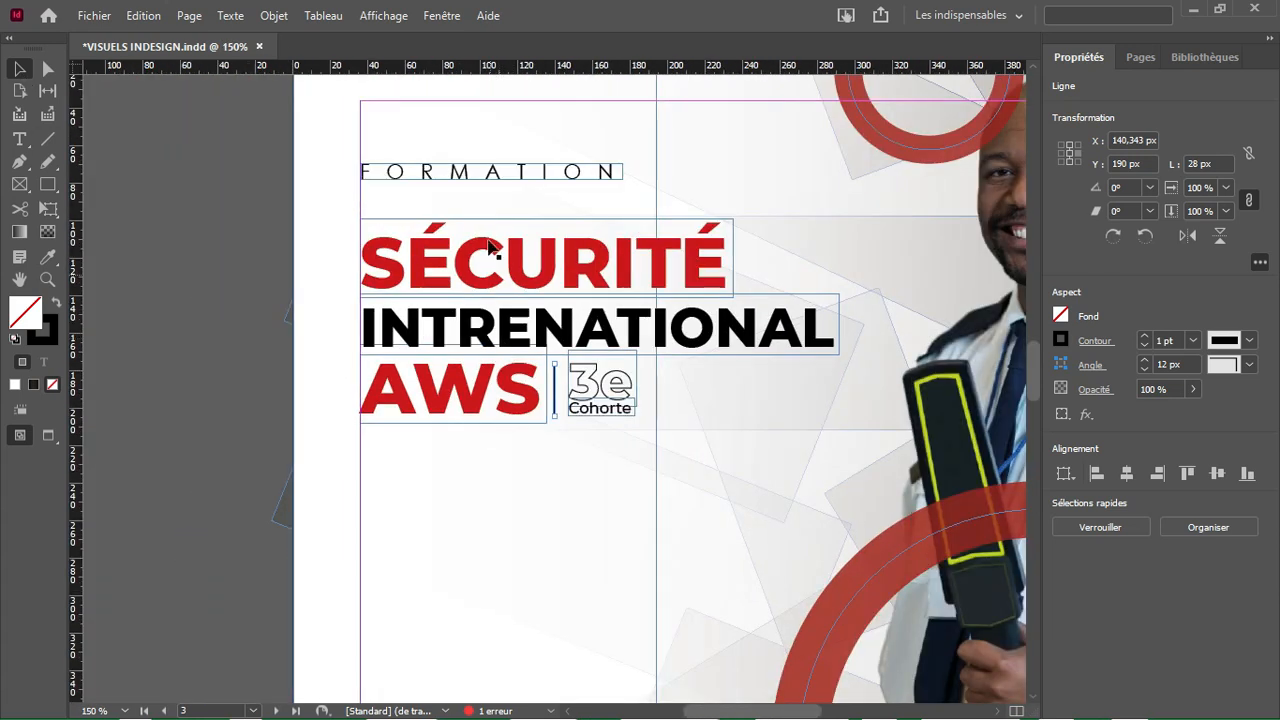
left_click_drag(430, 180, 436, 216)
key("e")
left_click_drag(625, 201, 734, 199)
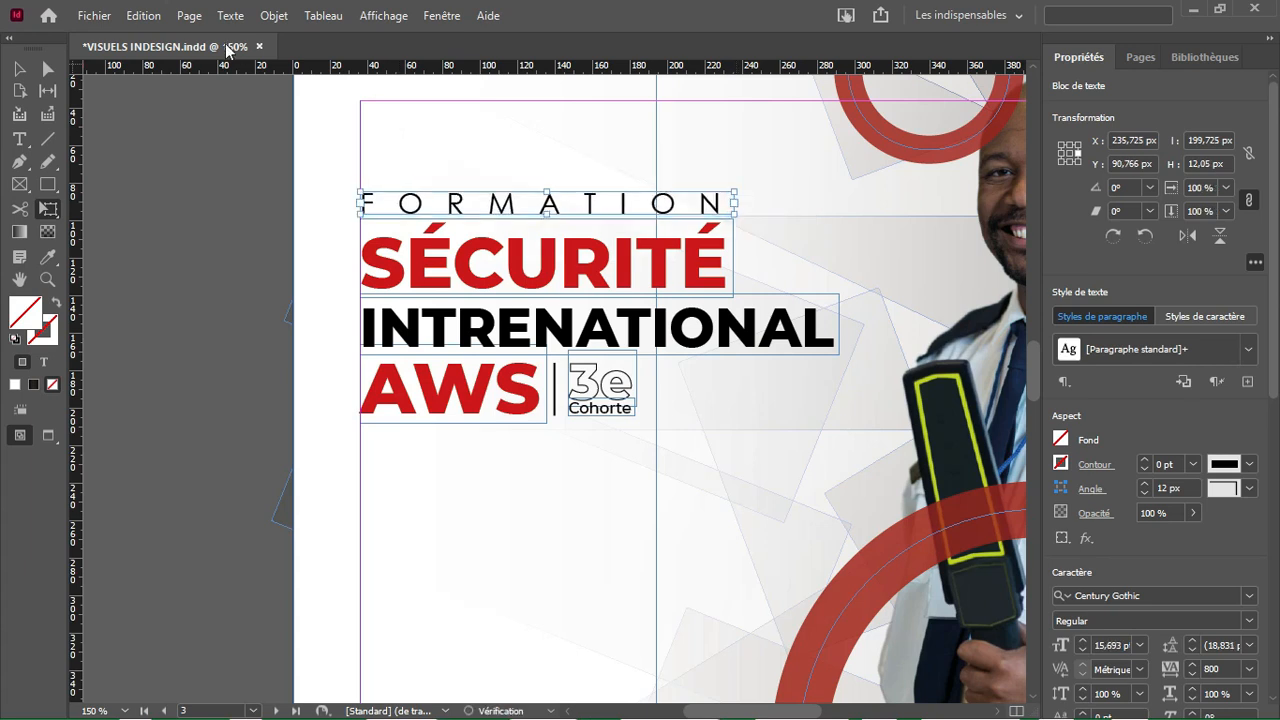
Step: Fine-tune the vertical position of FORMATION to about Y 86.5 px, leaving a small gap above SÉCURITÉ
key("Down")
key("Down")
key("v")
key("w")
left_click(120, 266)
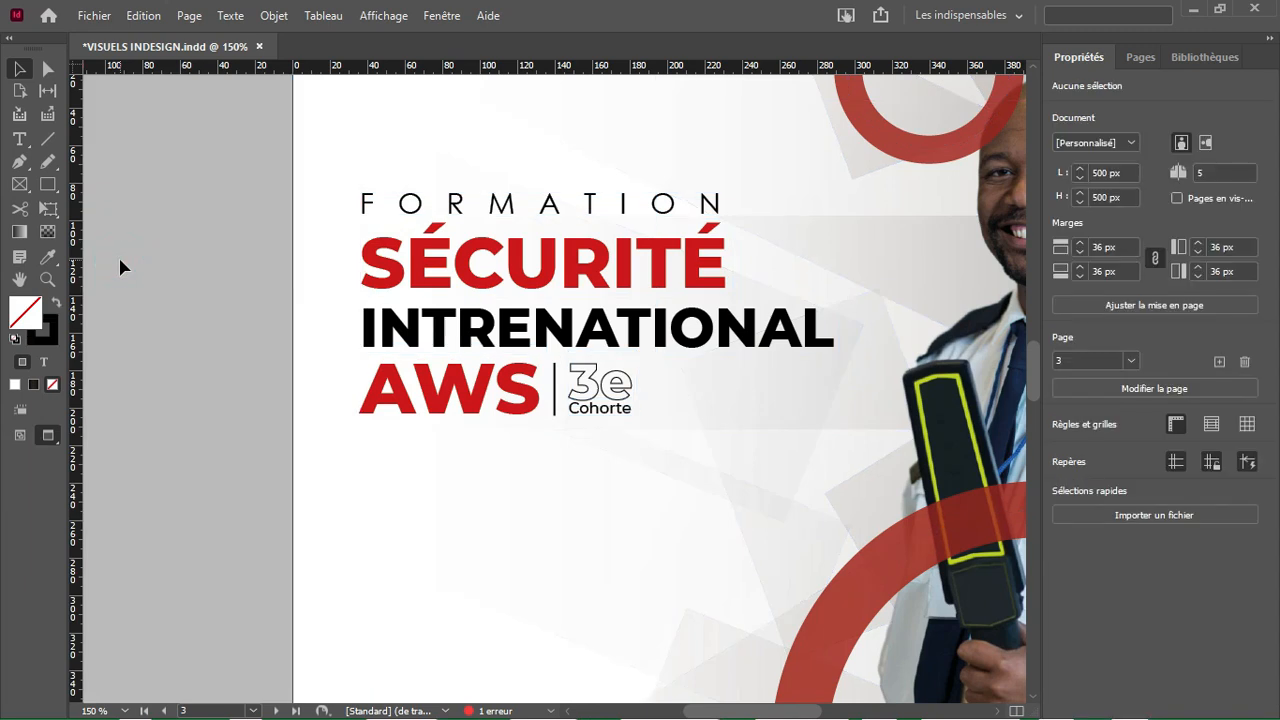
left_click(430, 208)
key("Up")
key("Up")
key("Up")
key("Up")
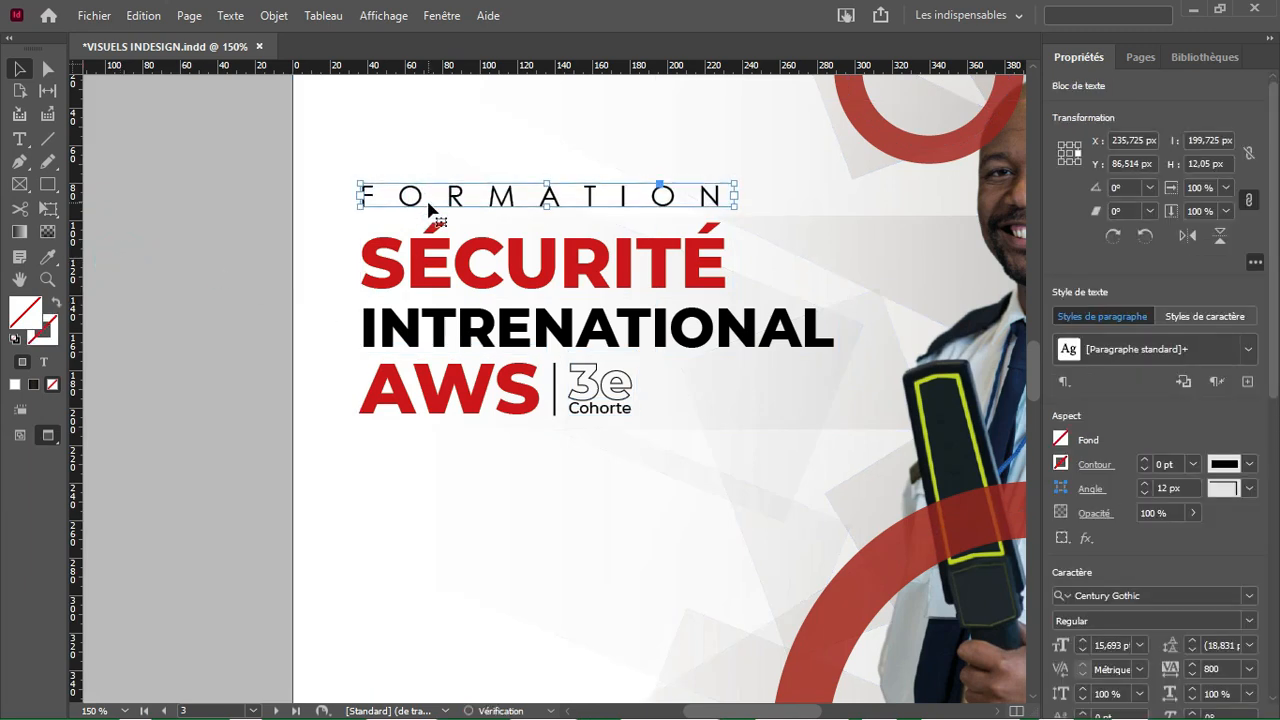
Step: Place a copy of FORMATION at the page's top margin and replace its text with "LOGO"
left_click_drag(430, 207, 428, 126)
key("w")
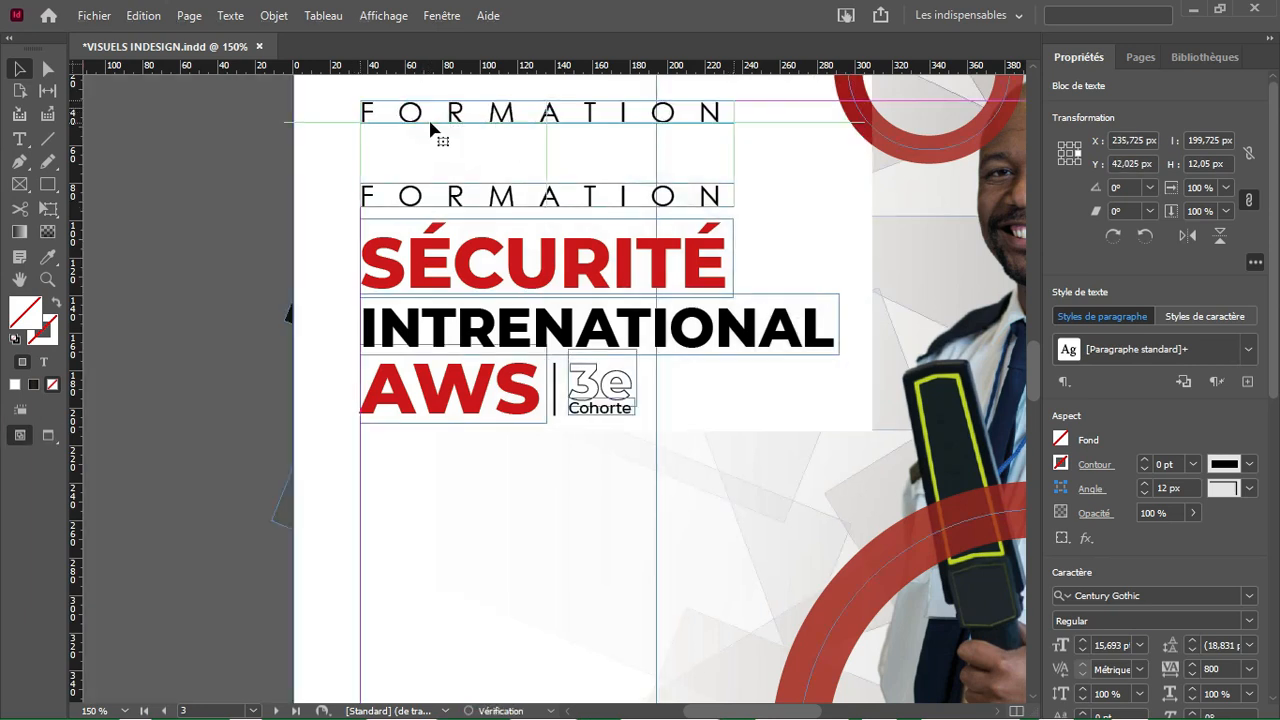
double_click(430, 112)
key("ctrl+a")
type("LOG")
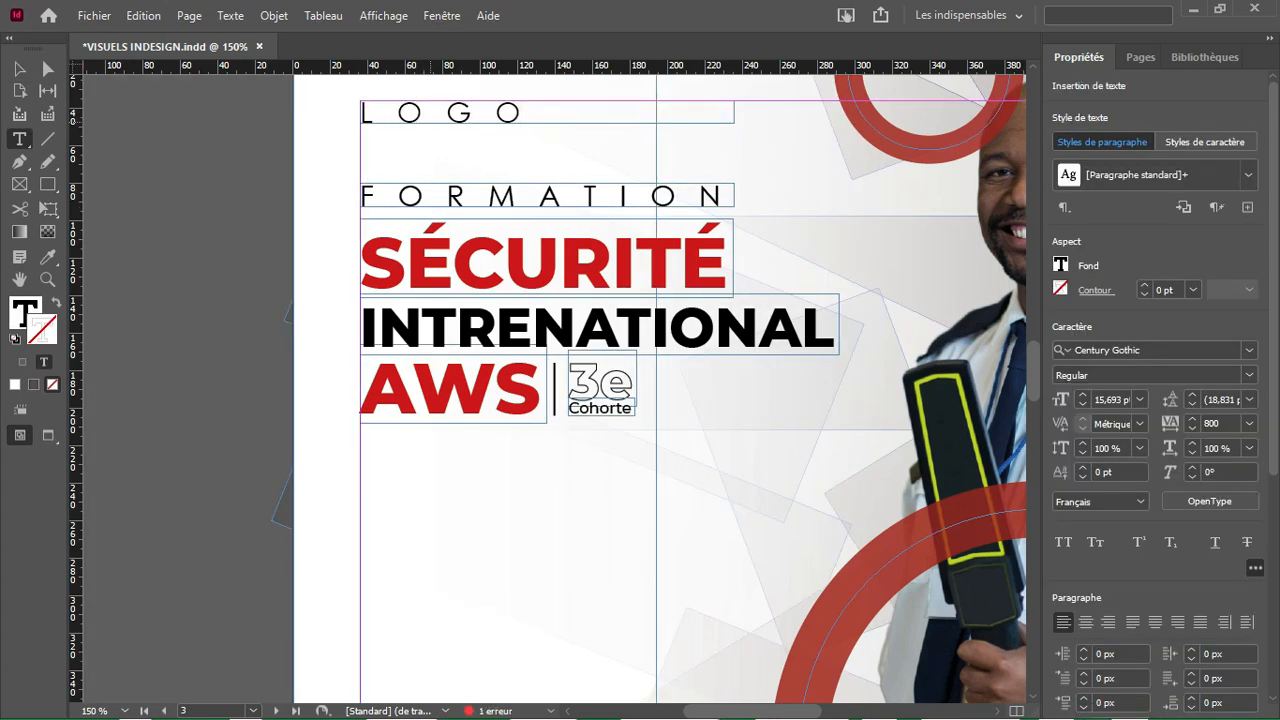
Step: Set the LOGO text to tracking 0, Bold and 14 pt, and trim its frame to fit the word
key("ctrl+a")
left_click(1212, 423)
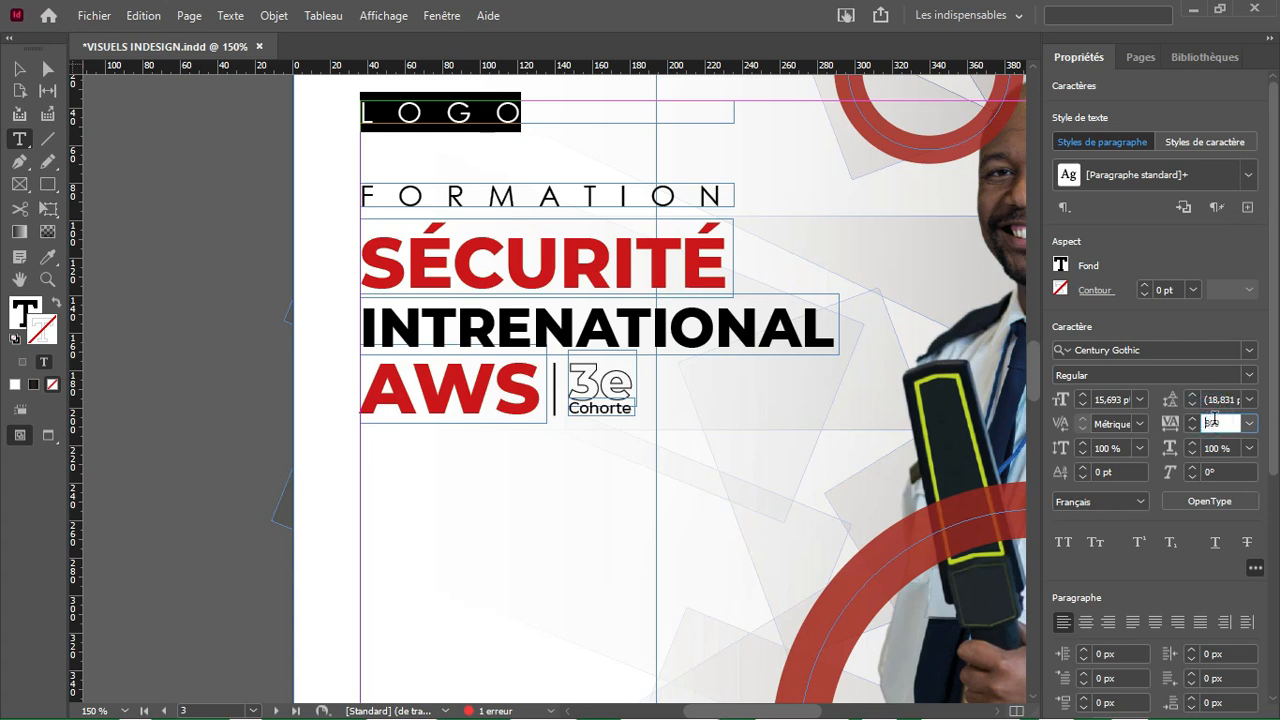
type("0")
key("Return")
left_click(1249, 374)
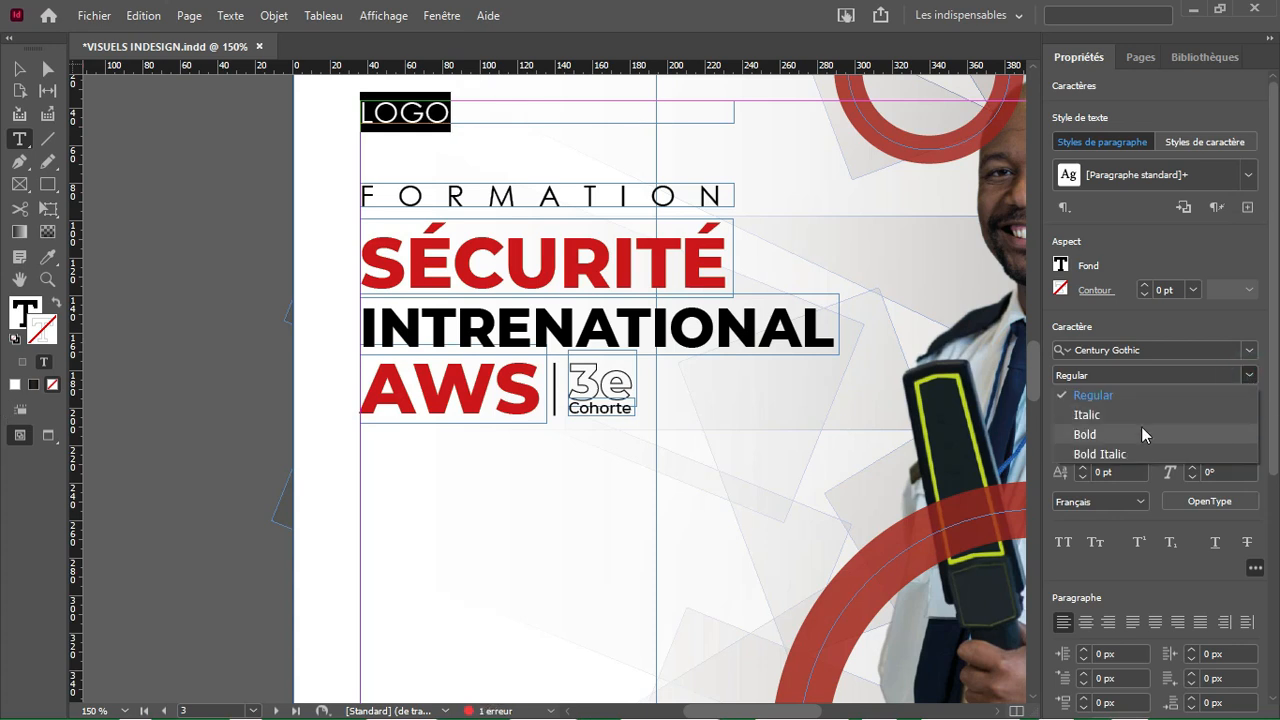
left_click(1128, 429)
left_click(1082, 405)
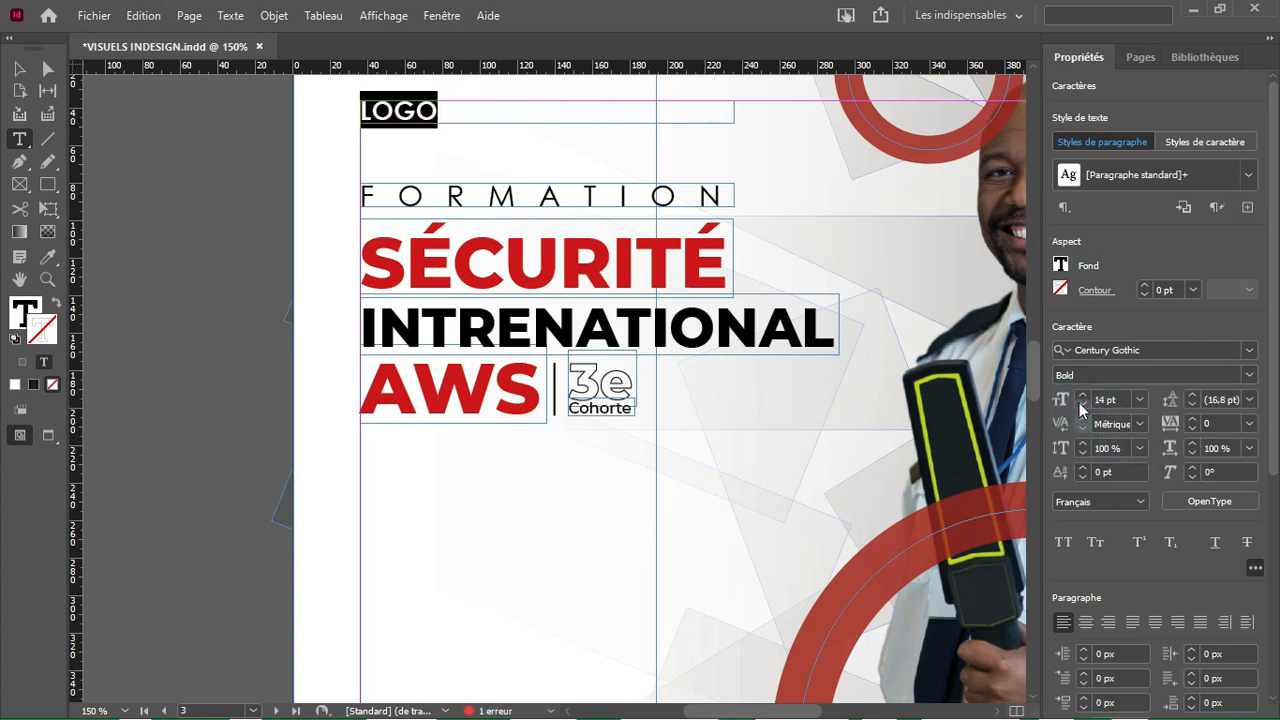
key("Escape")
left_click_drag(703, 122, 443, 120)
Step: Set the tint of the INTRENATIONAL text's black fill to 90 %
key("t")
left_click(830, 322)
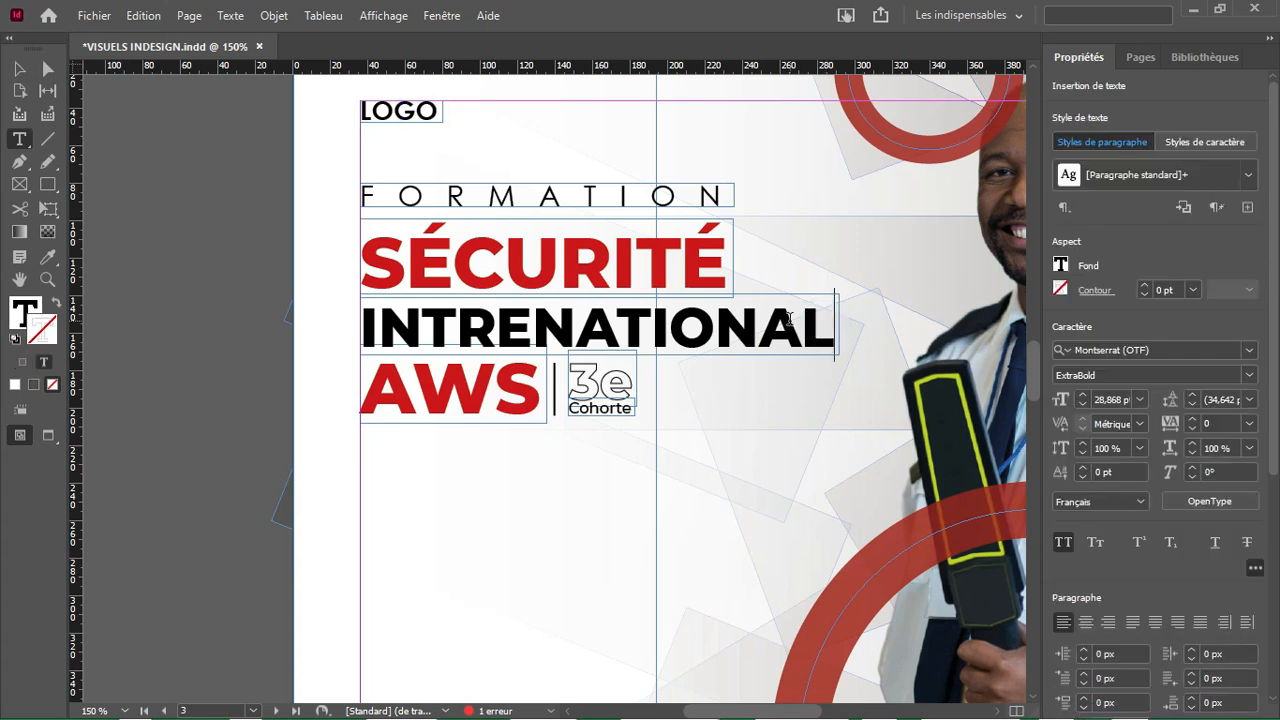
double_click(789, 318)
left_click(1062, 270)
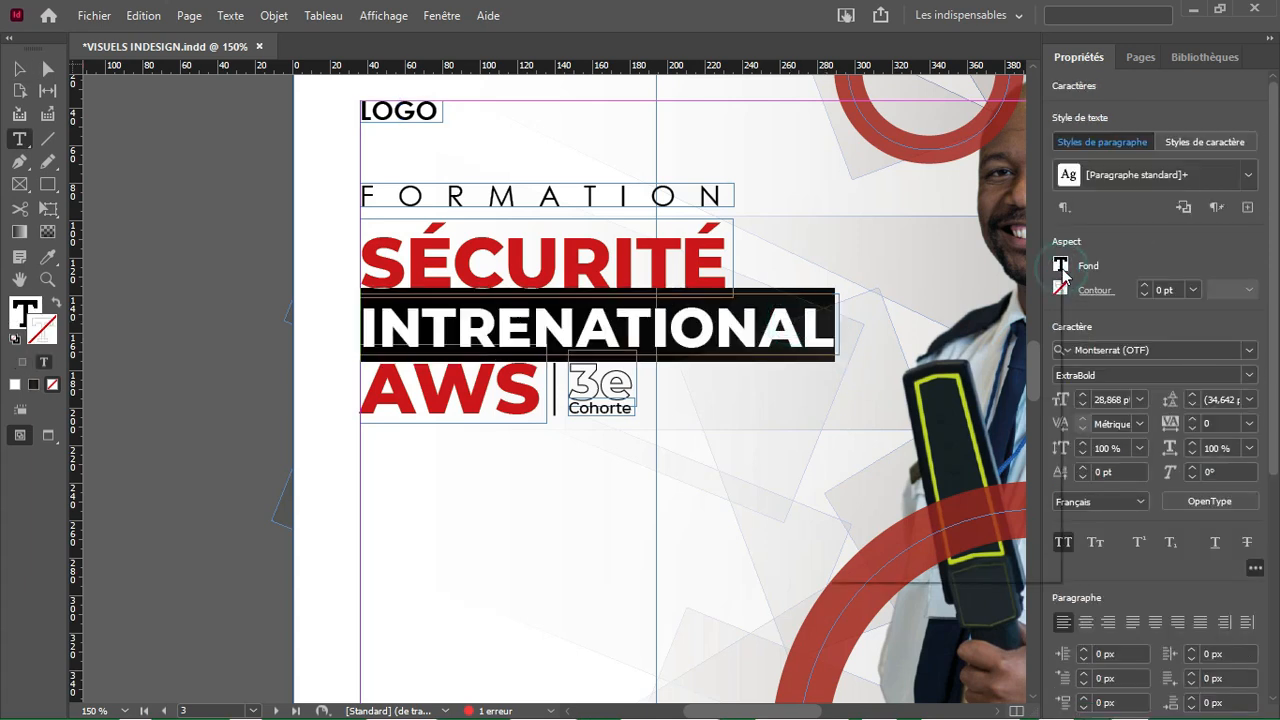
double_click(972, 353)
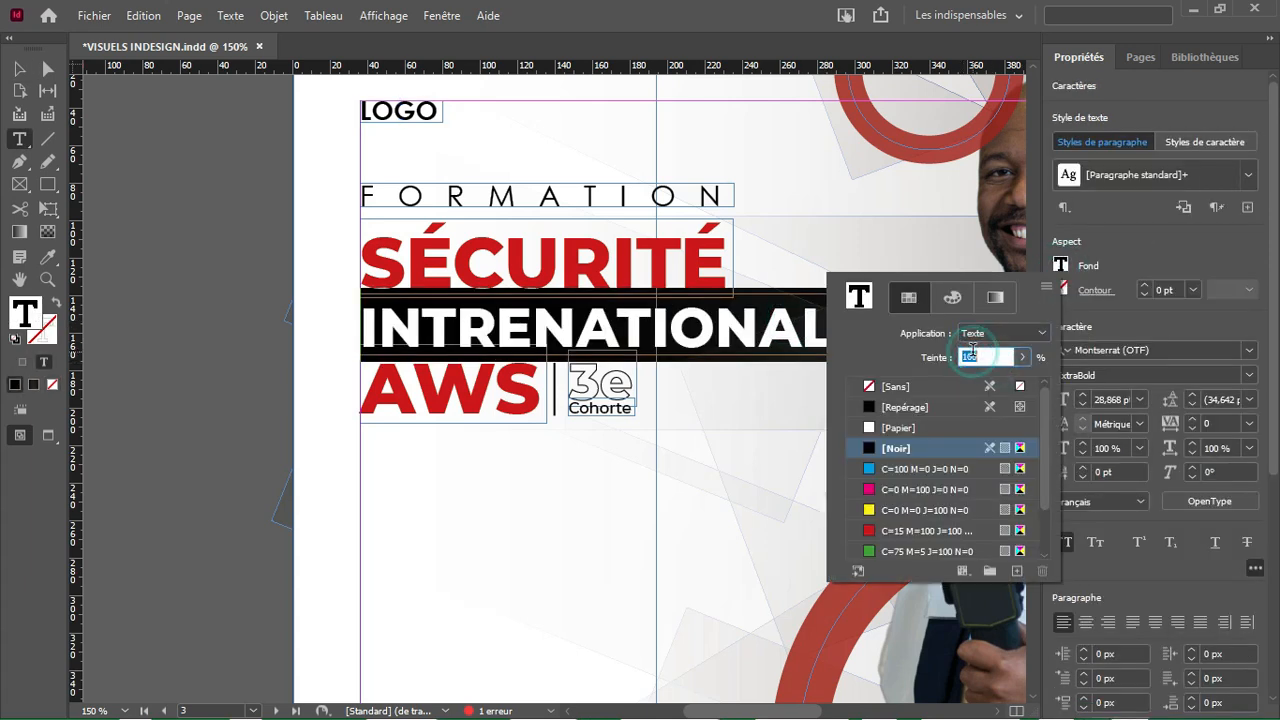
type("90")
key("Return")
Step: Readjust the tint of the INTRENATIONAL text's black fill to a very dark grey
double_click(720, 323)
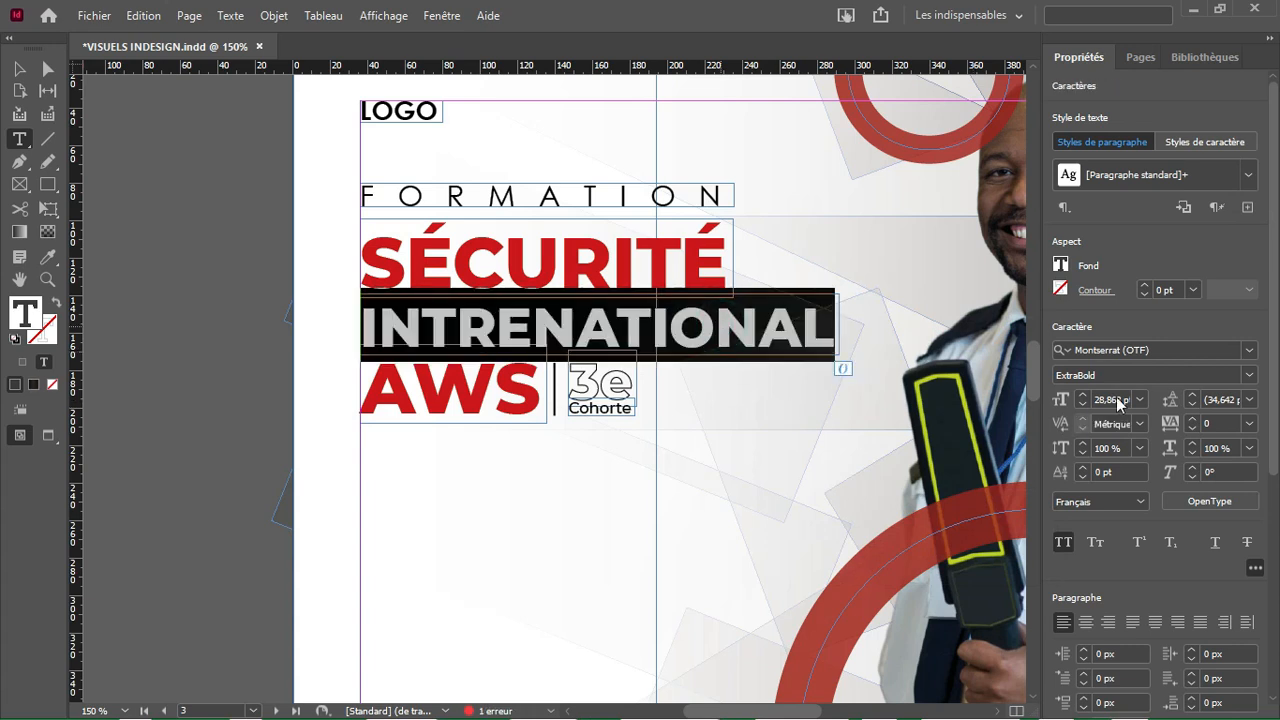
left_click(1060, 264)
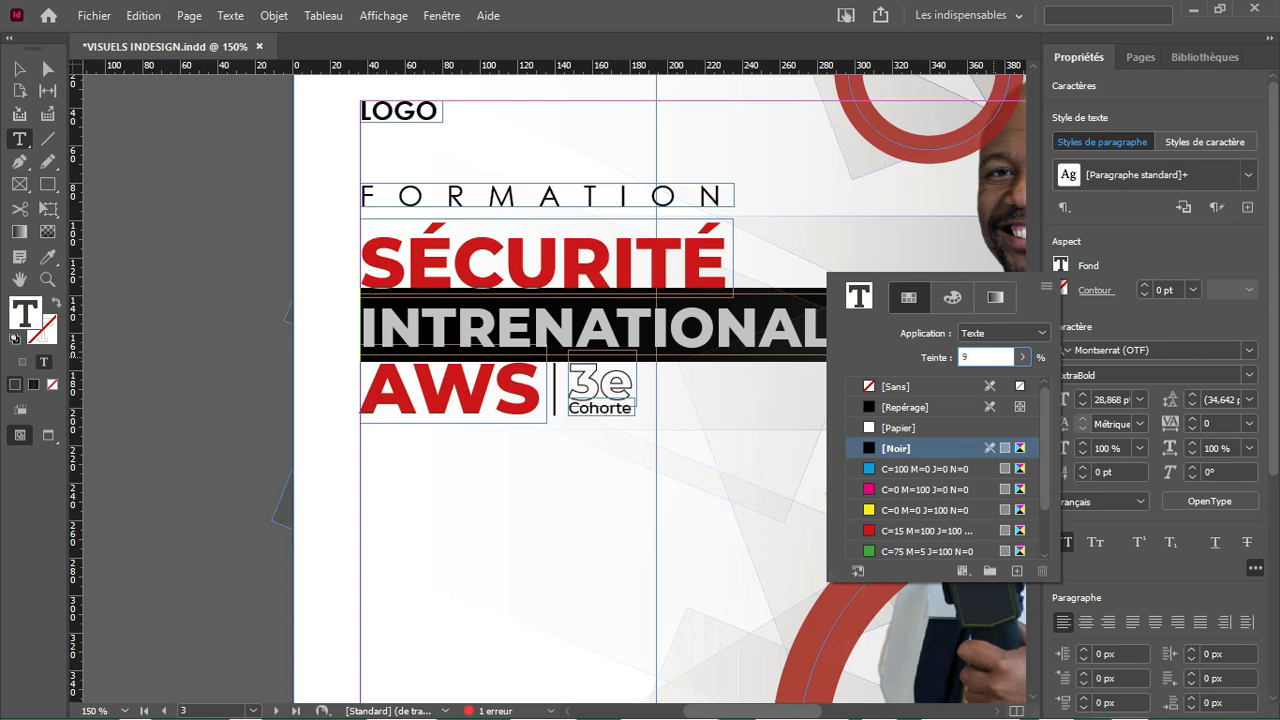
key("Return")
left_click(800, 325)
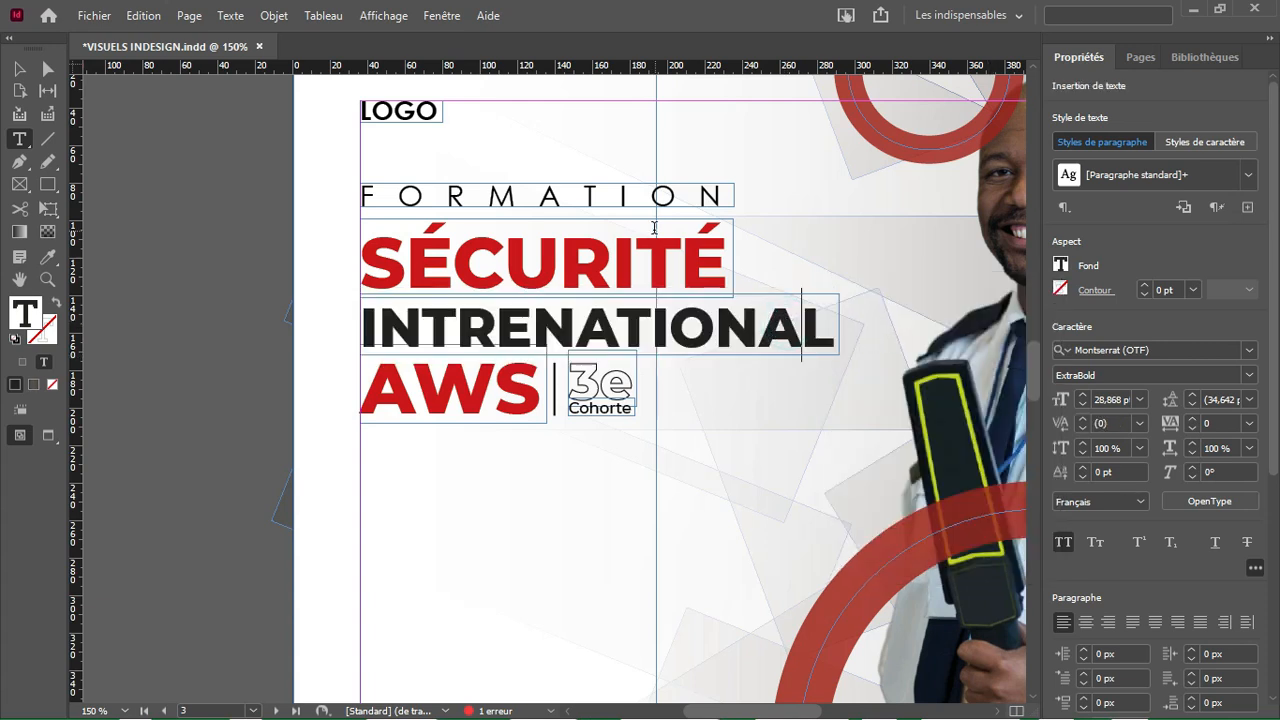
Step: Set the tint of the FORMATION text's black fill to 96 %
double_click(636, 204)
left_click(1060, 264)
type("96")
key("Return")
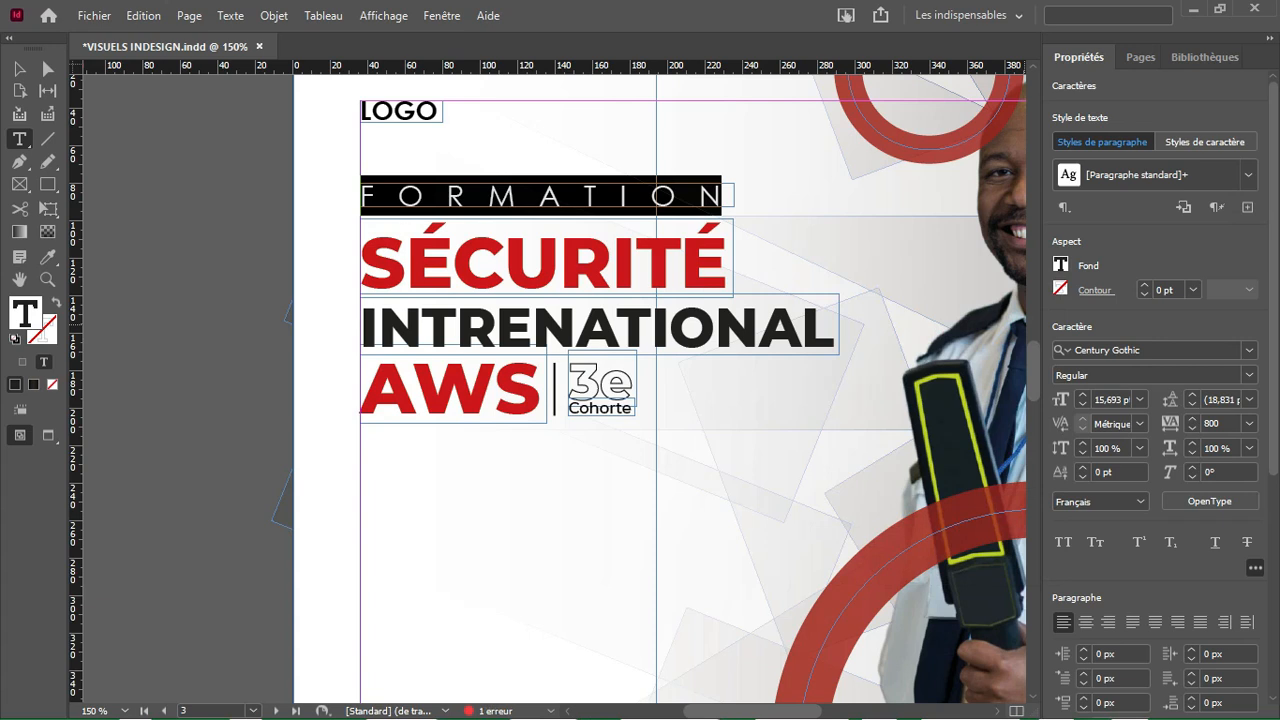
key("Escape")
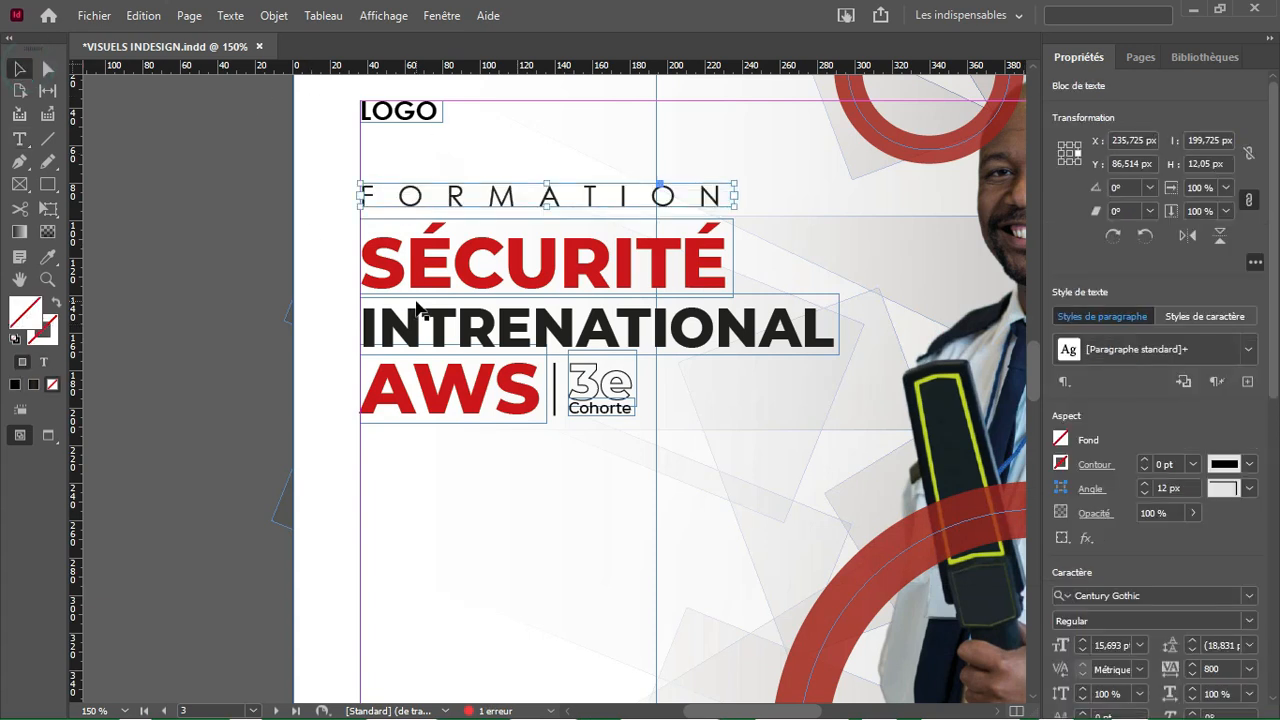
Step: Set the tint of the black stroke on the vertical divider line beside AWS to 96 %
left_click(555, 387)
left_click(1065, 342)
double_click(978, 433)
type("96")
key("Return")
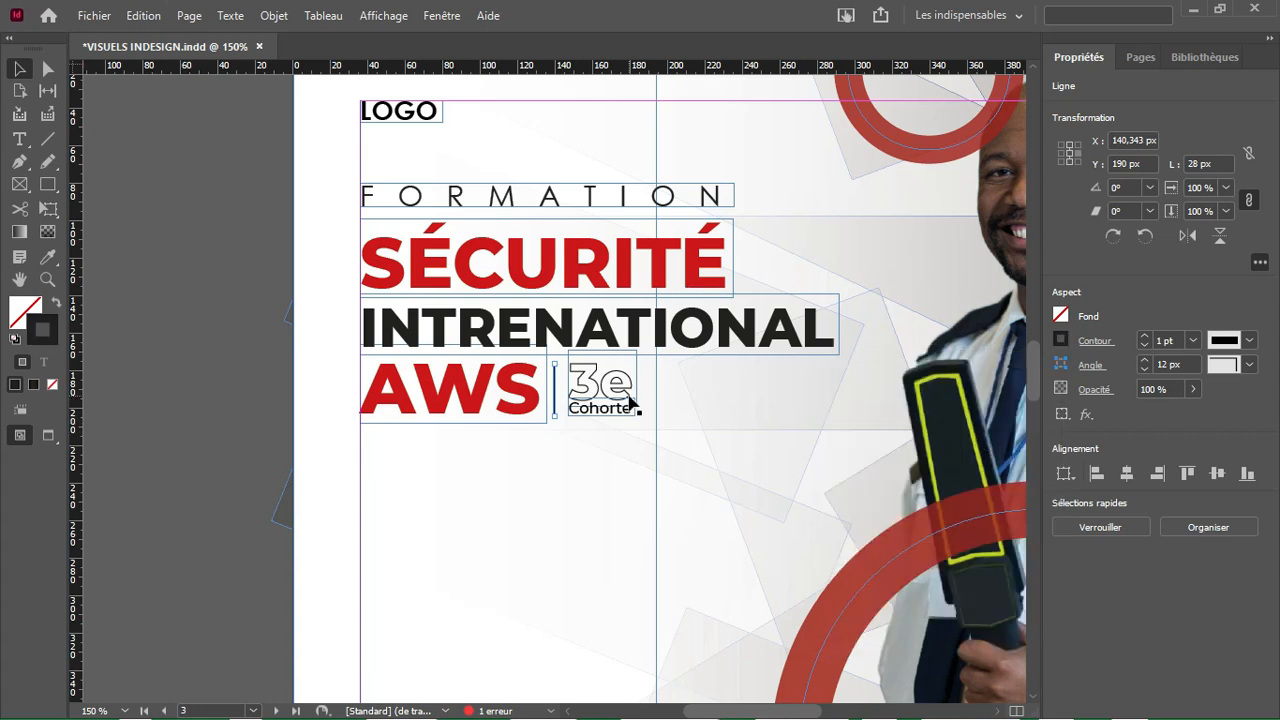
Step: Lower the tint of the 3e text's black outline to a very dark grey
left_click(630, 400)
right_click(630, 400)
key("Escape")
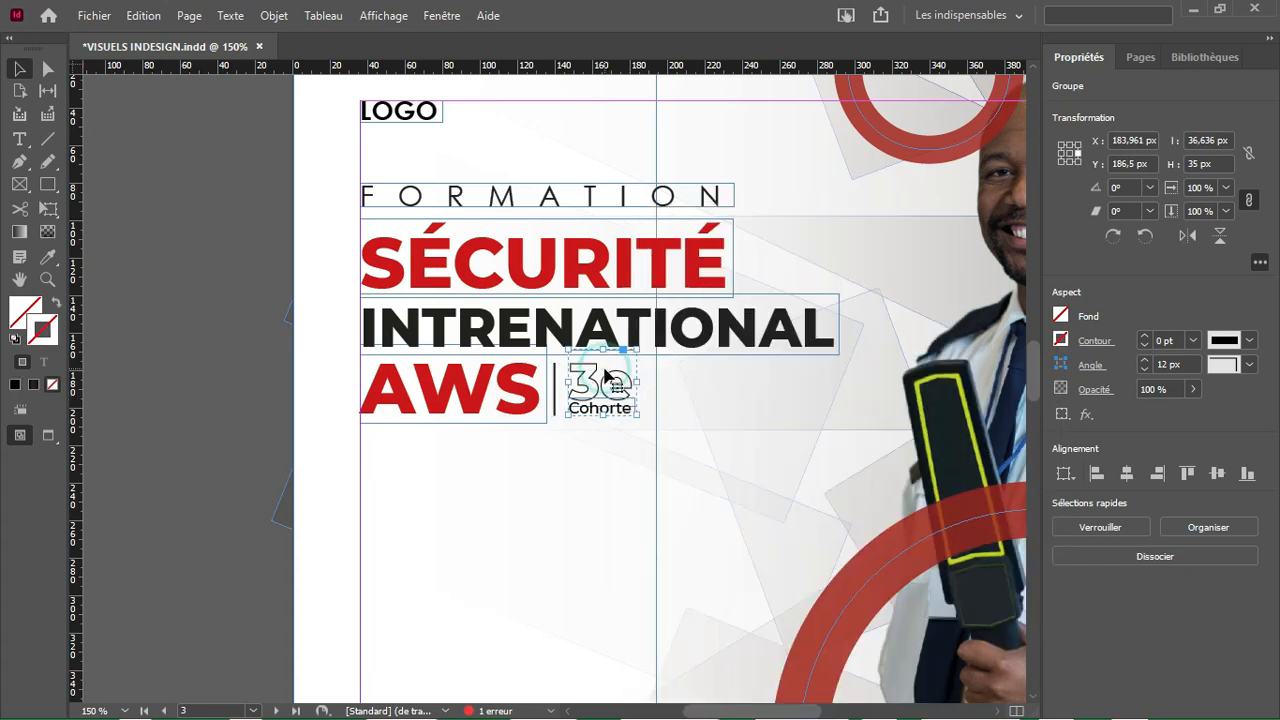
double_click(602, 378)
double_click(602, 378)
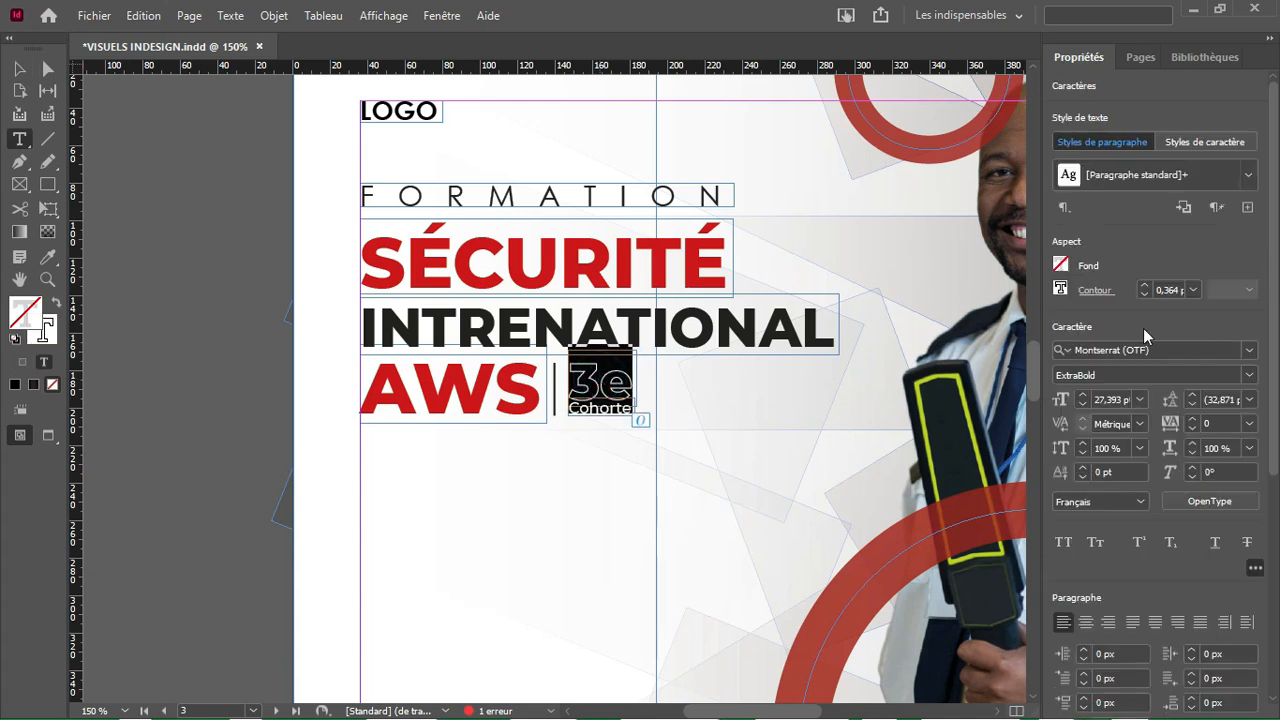
left_click(1061, 290)
left_click(993, 381)
key("BackSpace")
key("BackSpace")
key("BackSpace")
type("3")
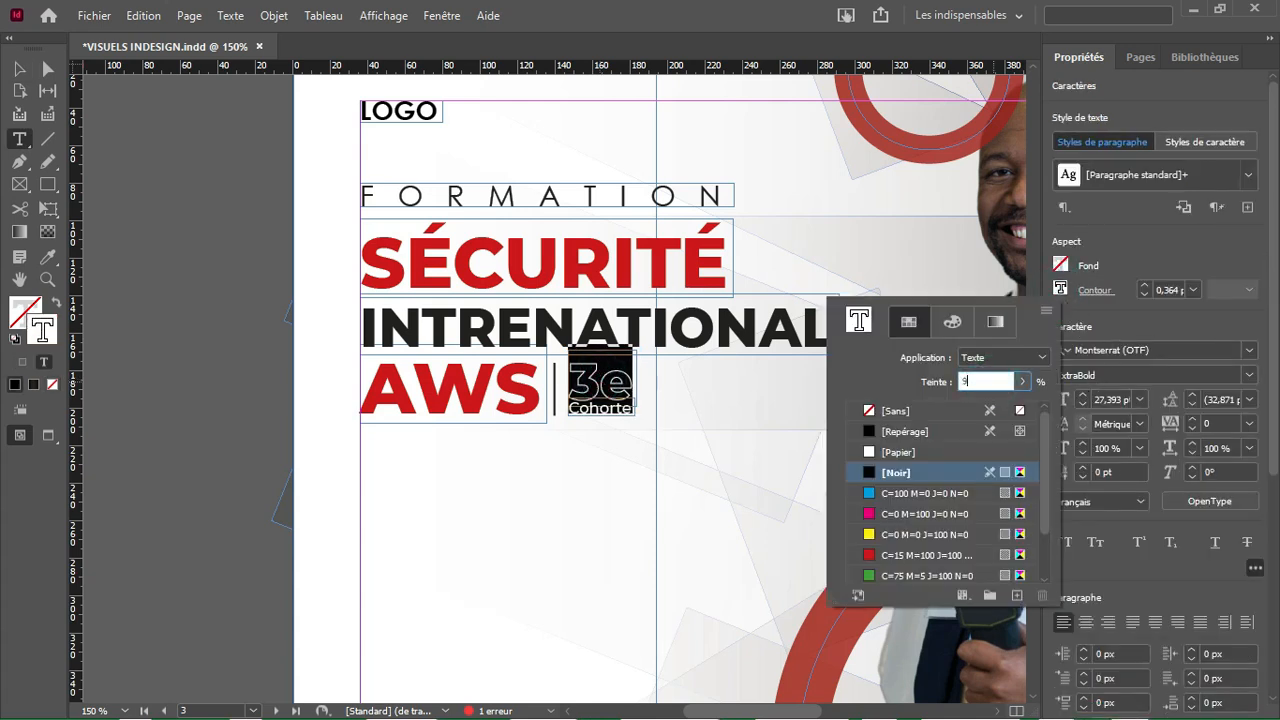
key("Return")
Step: Set the tint of the Cohorte text's black fill to 90 % and deselect the text
left_click(478, 387)
double_click(579, 407)
left_click(1061, 265)
left_click(990, 357)
key("BackSpace")
key("BackSpace")
key("BackSpace")
type("90")
key("Return")
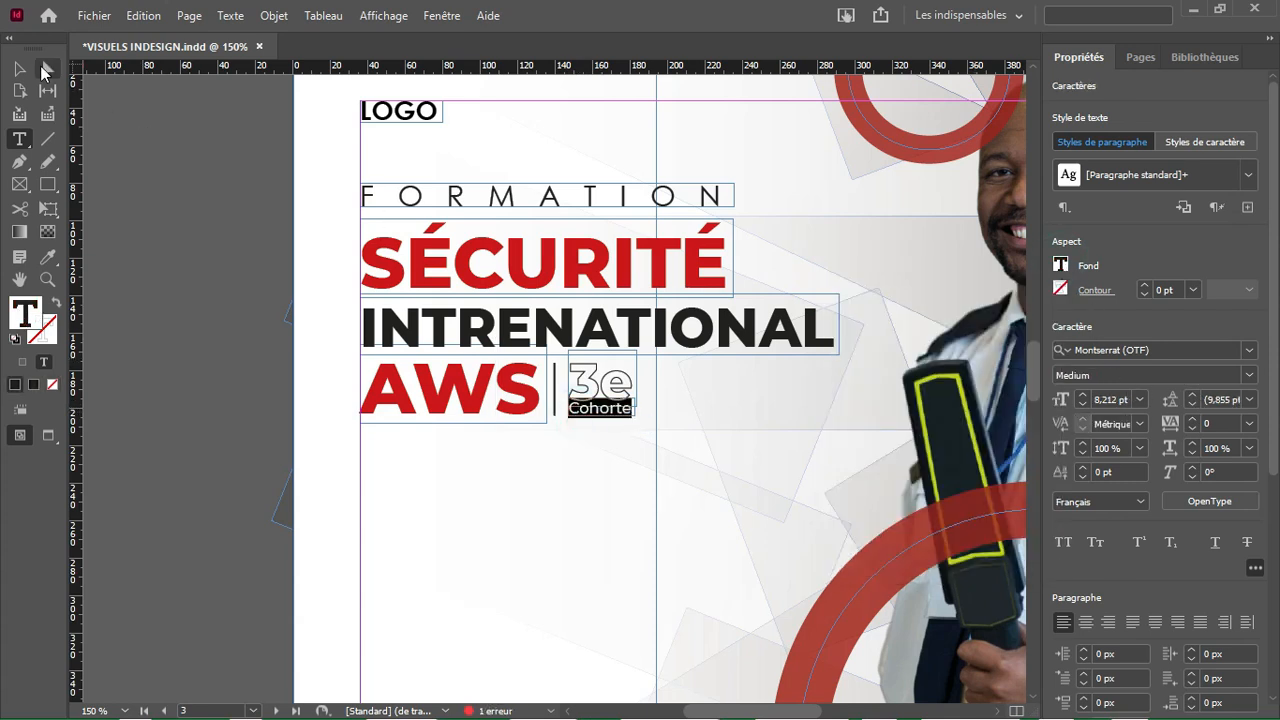
key("Escape")
left_click(183, 177)
Step: Draw a circle about 21 px across below AWS and give it a 2 pt stroke in the red C=15 M=100 swatch
key("w")
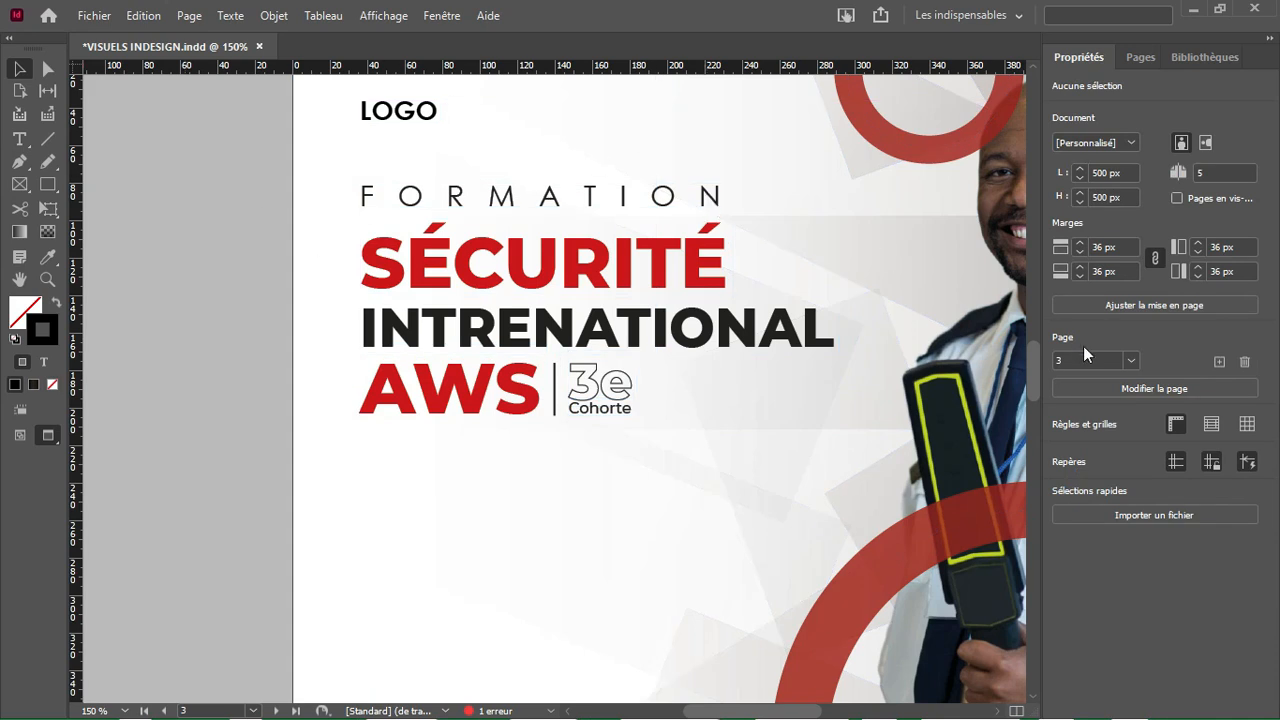
left_click_drag(1036, 351, 1033, 372)
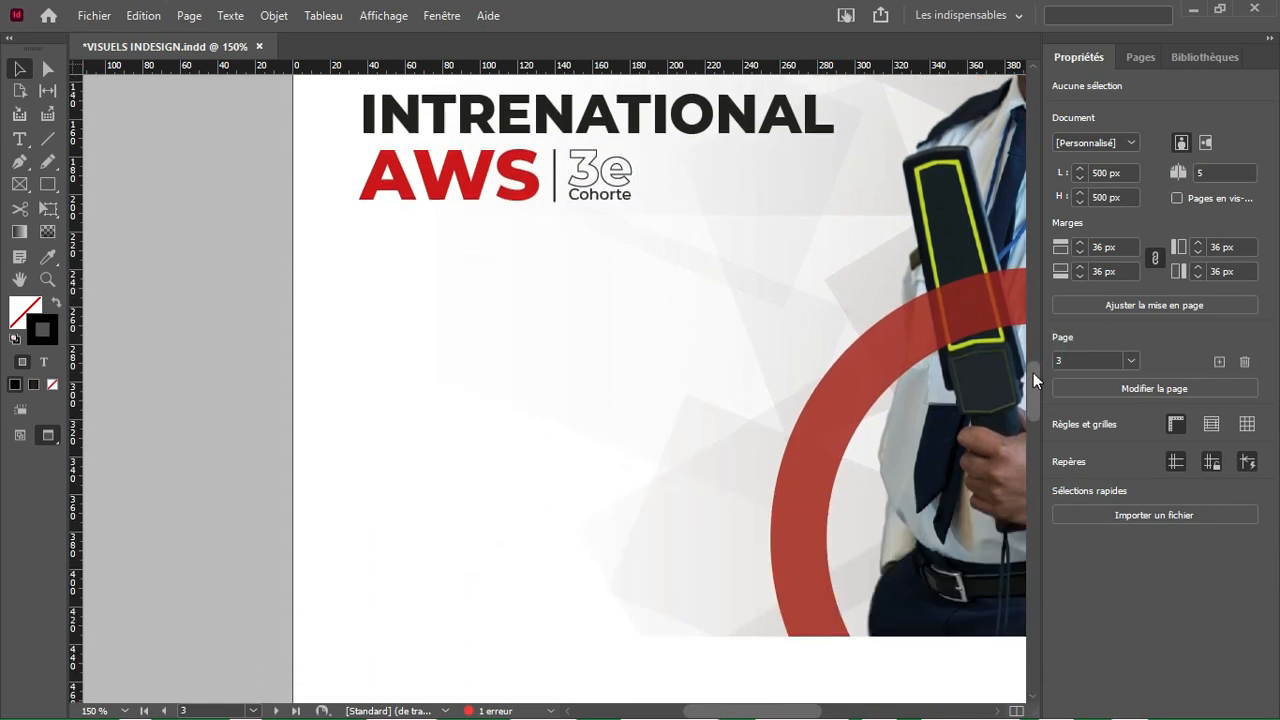
key("w")
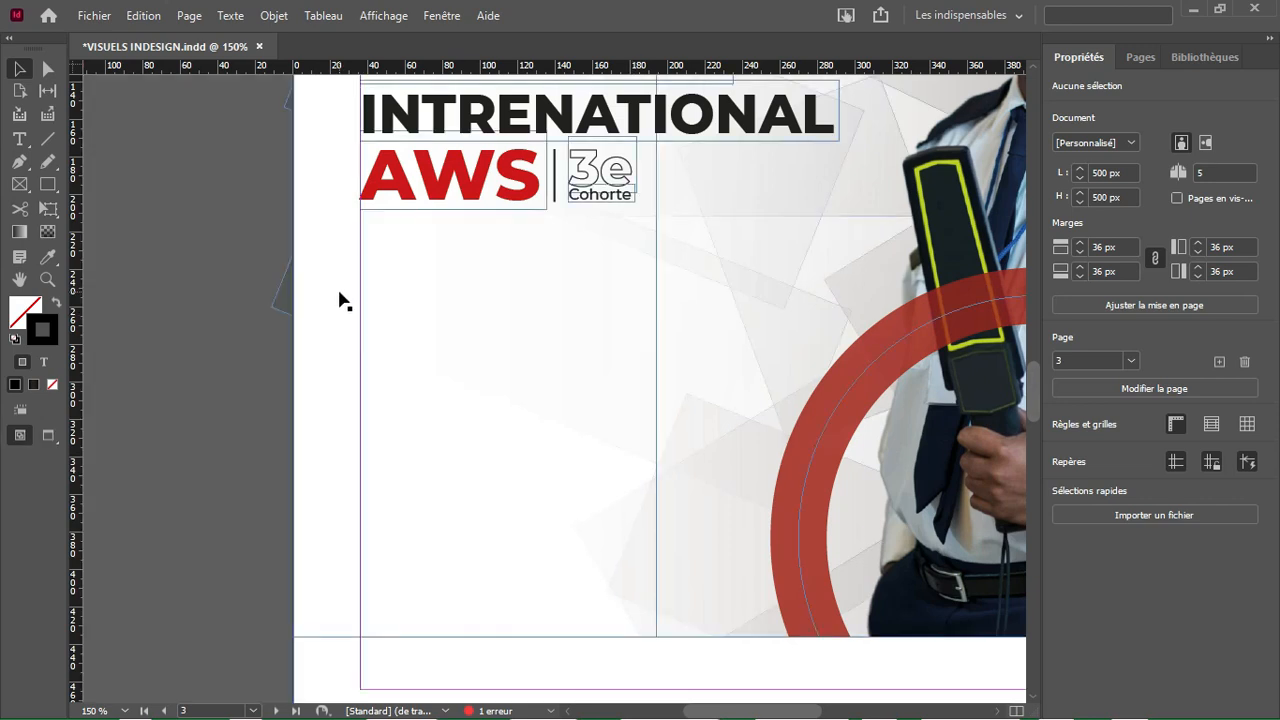
left_click_drag(47, 184, 97, 224)
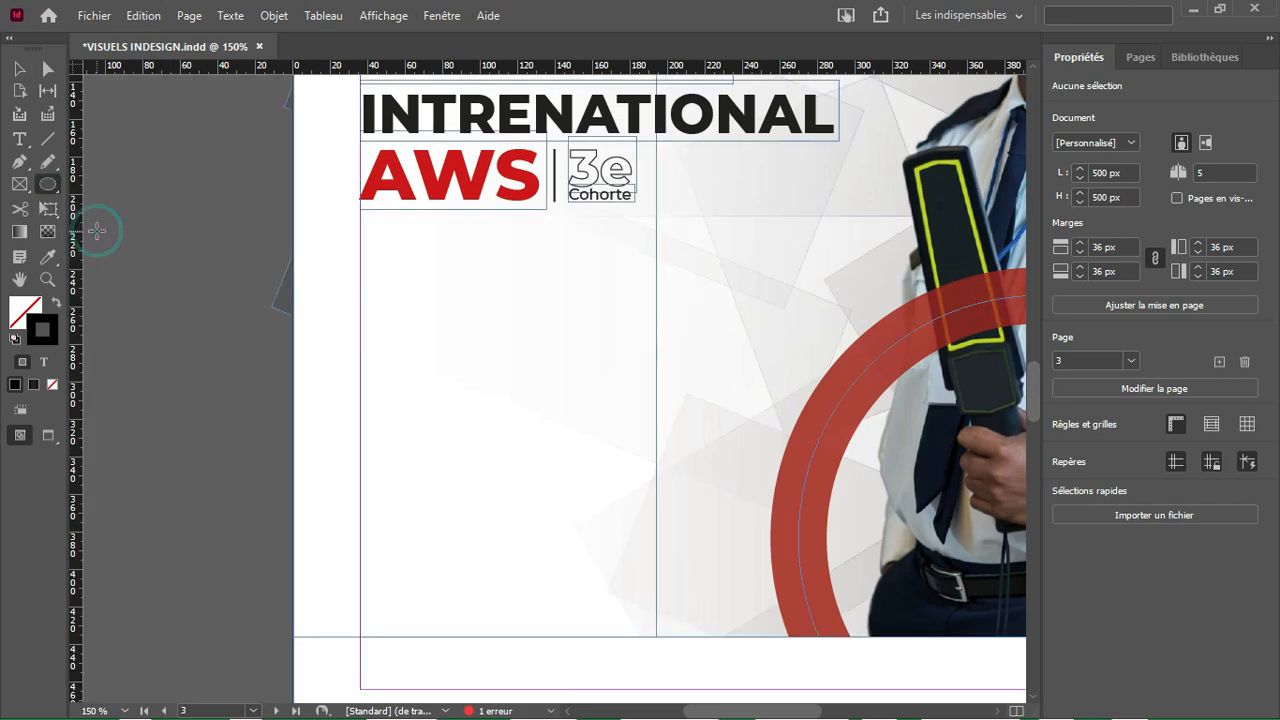
left_click_drag(376, 258, 420, 313)
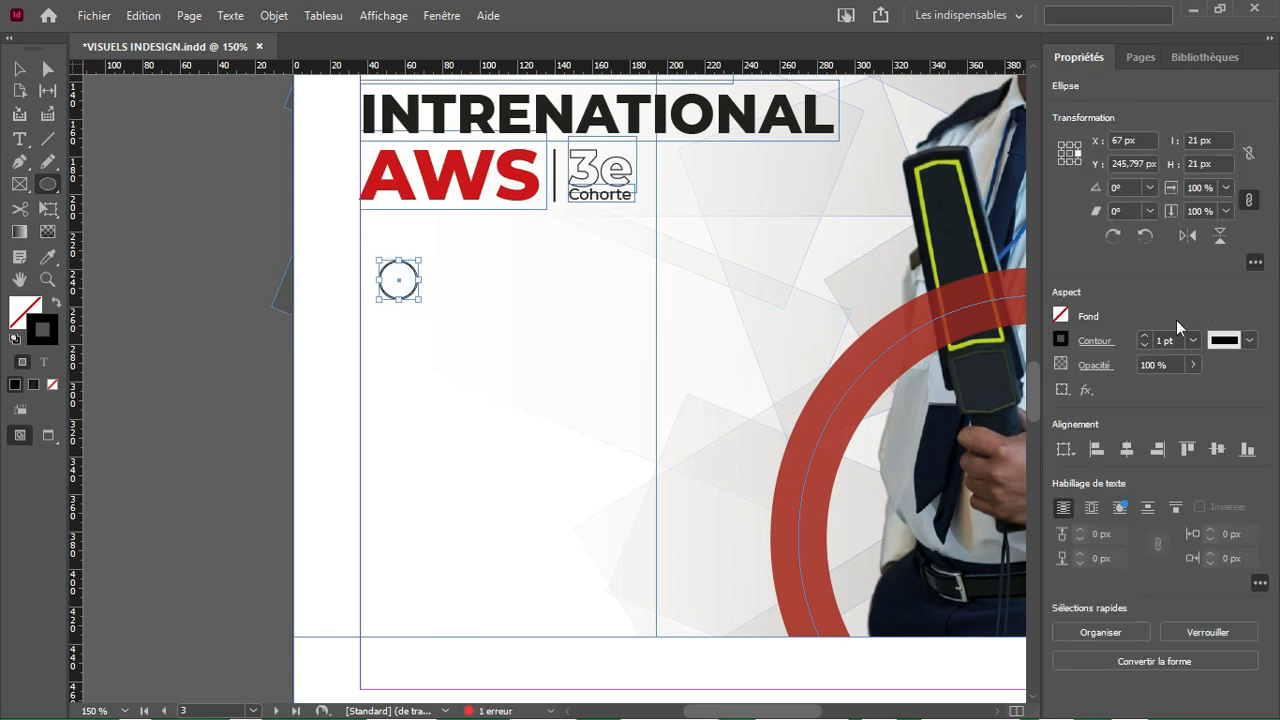
left_click(1058, 343)
left_click(926, 606)
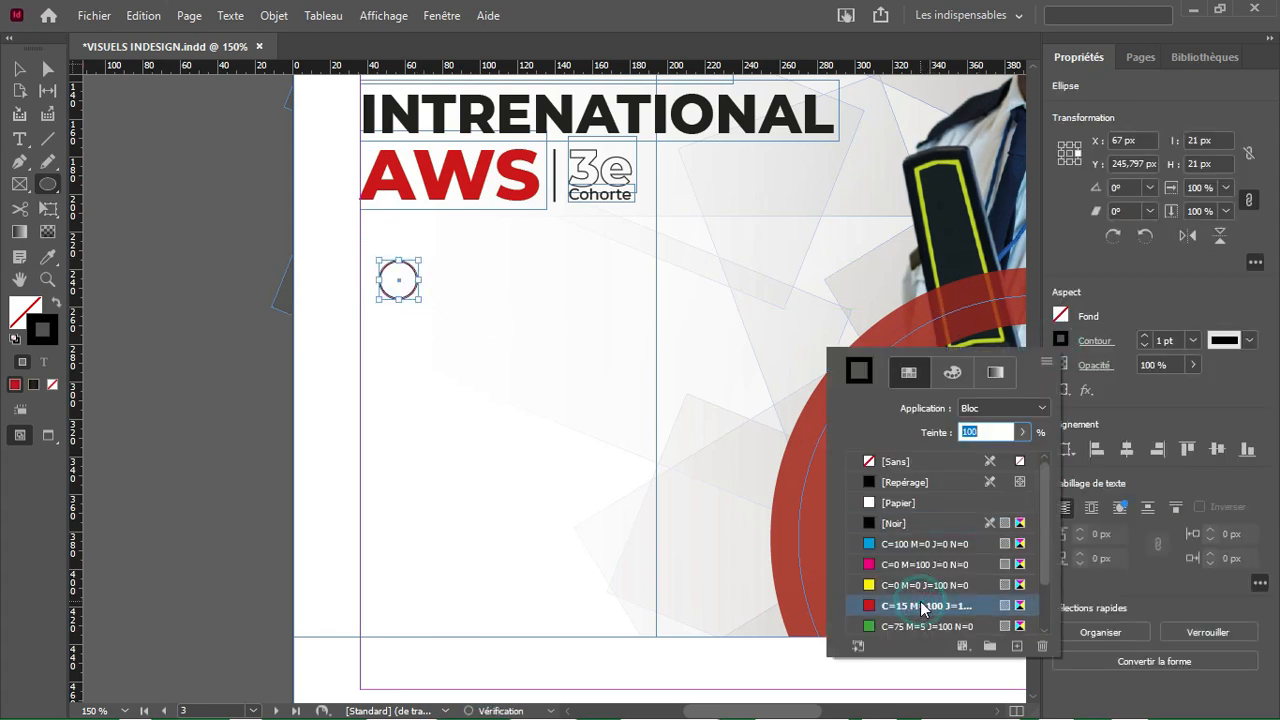
key("ctrl+equal")
key("ctrl+equal")
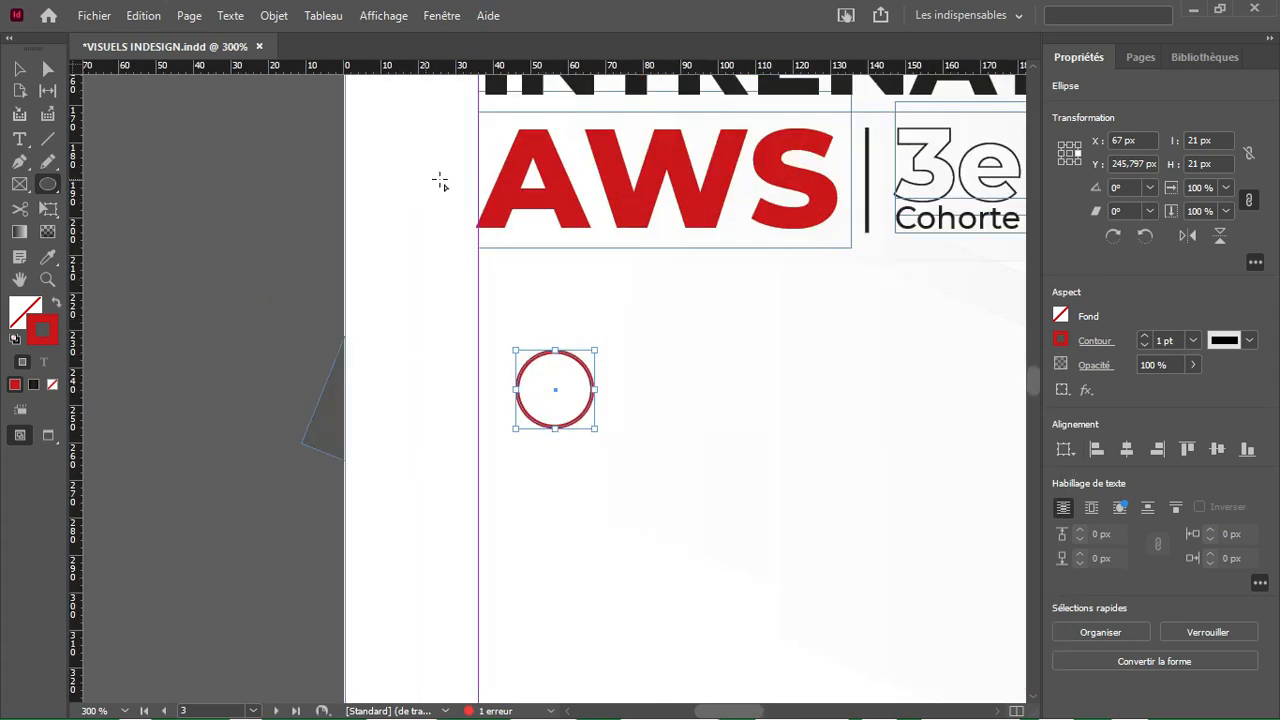
left_click(1145, 336)
Step: Add a smaller concentric copy of the red circle, about 15 px across, with a 1 pt stroke in the [Noir] swatch
key("v")
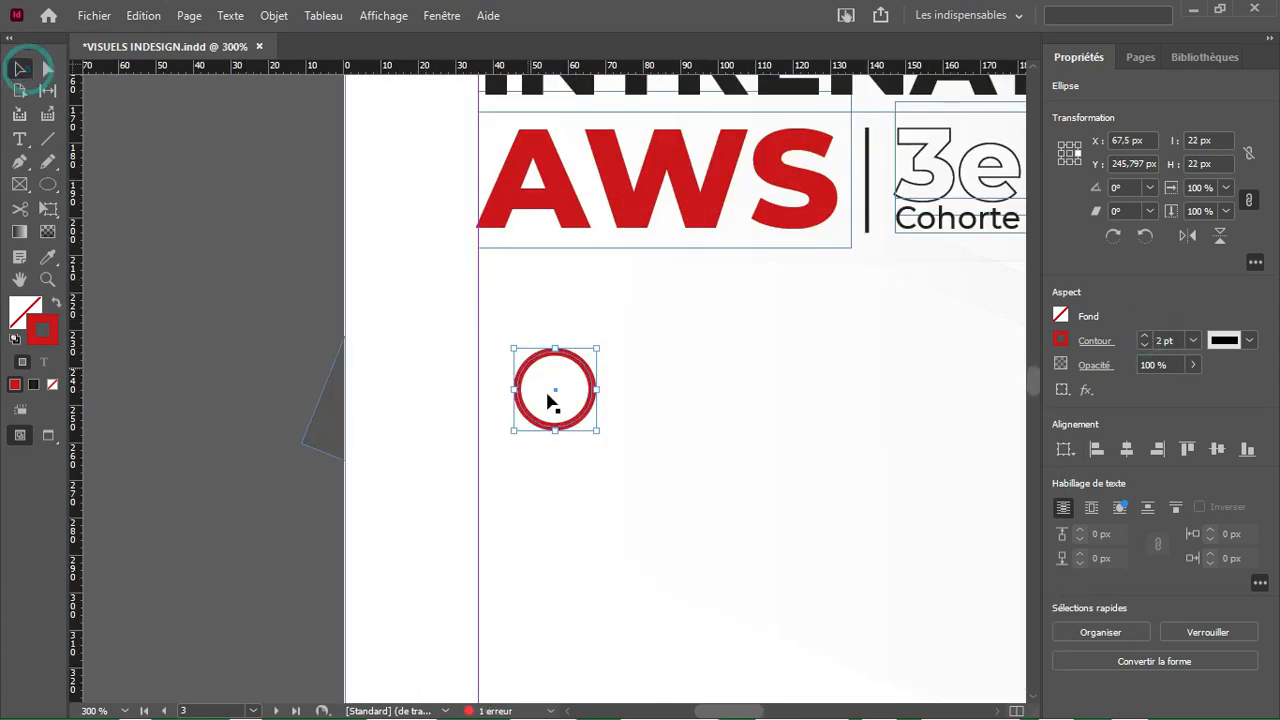
mouse_move(540, 425)
left_mouse_down()
mouse_move(576, 483)
mouse_move(614, 478)
mouse_move(558, 424)
left_mouse_up()
left_click(1146, 345)
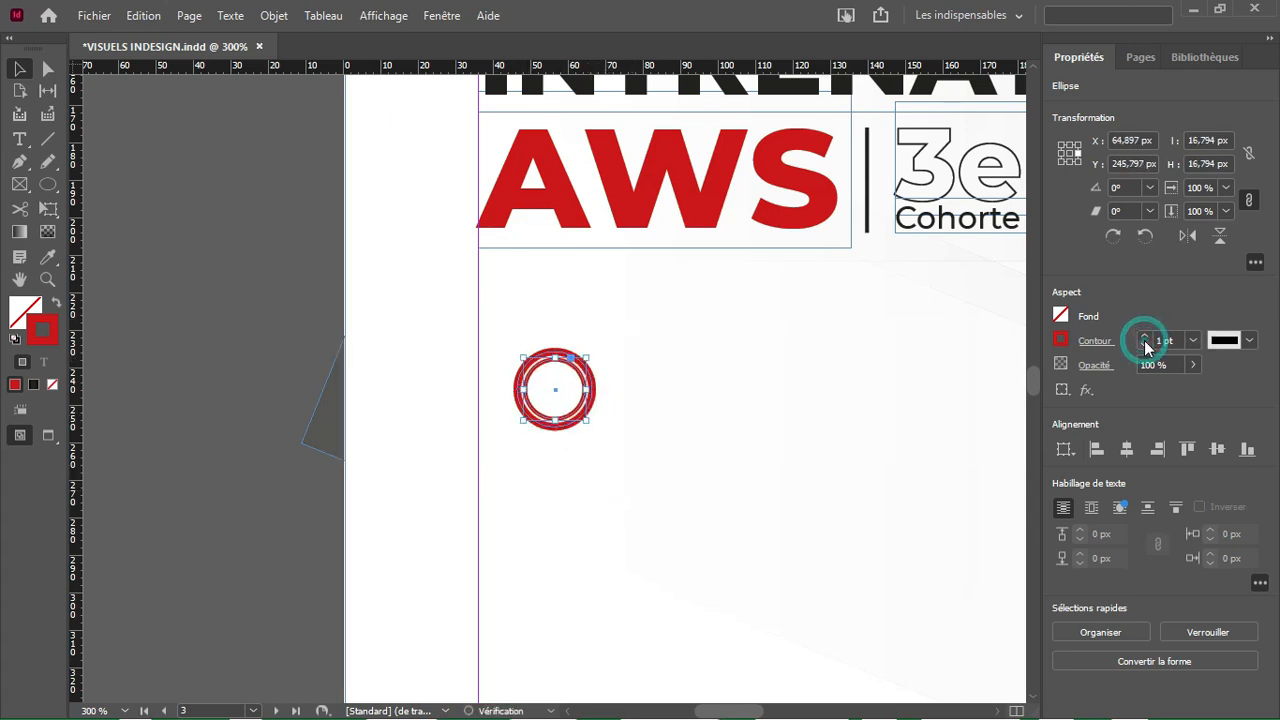
left_click(1061, 340)
left_click(925, 523)
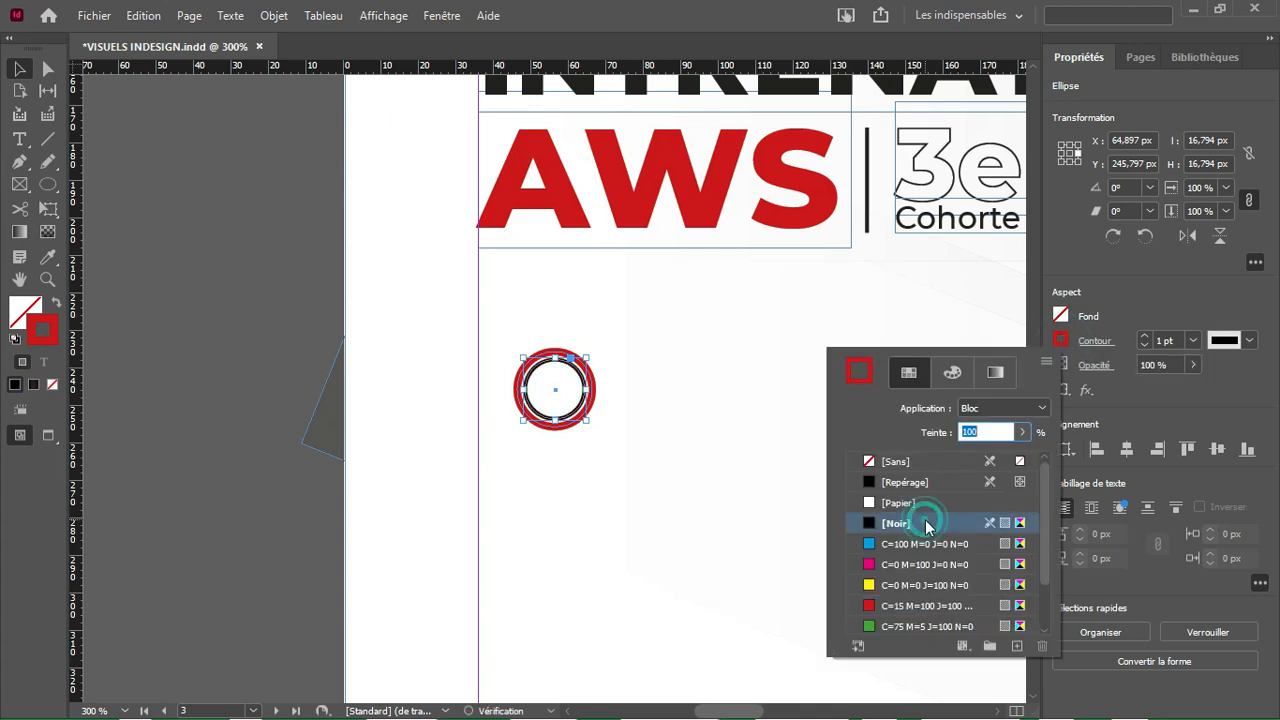
key("Return")
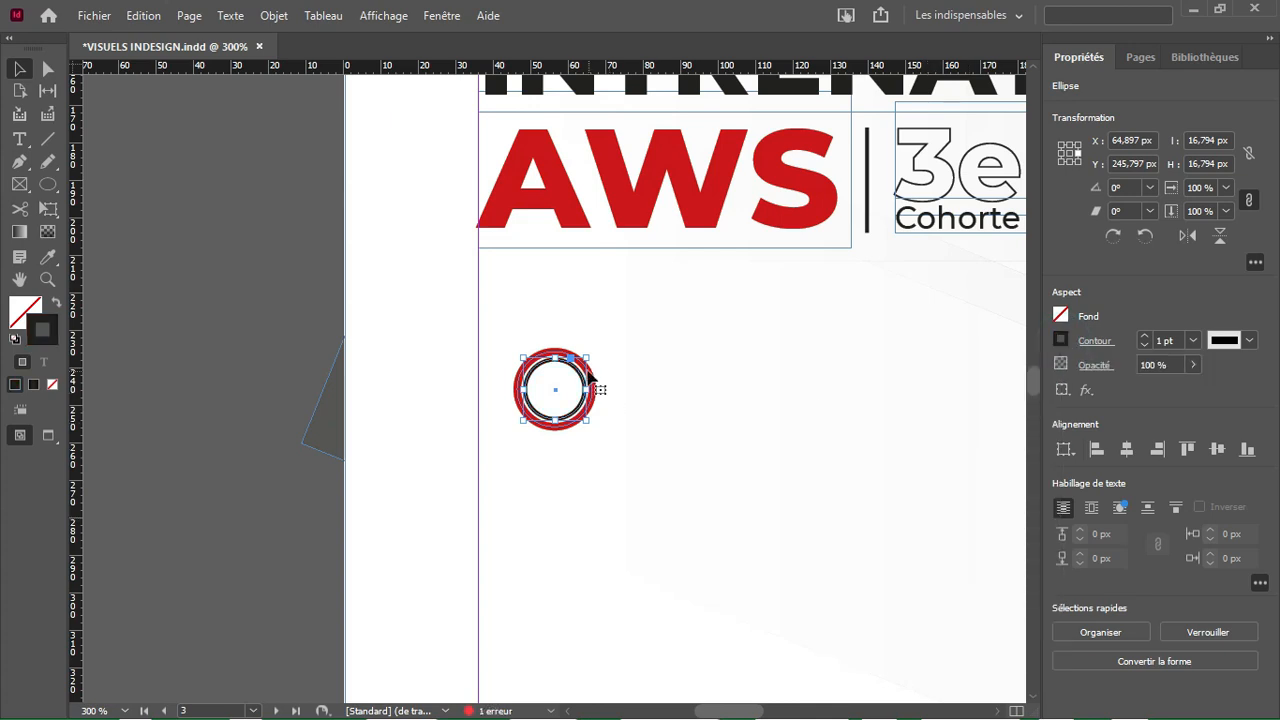
left_click_drag(586, 356, 580, 377)
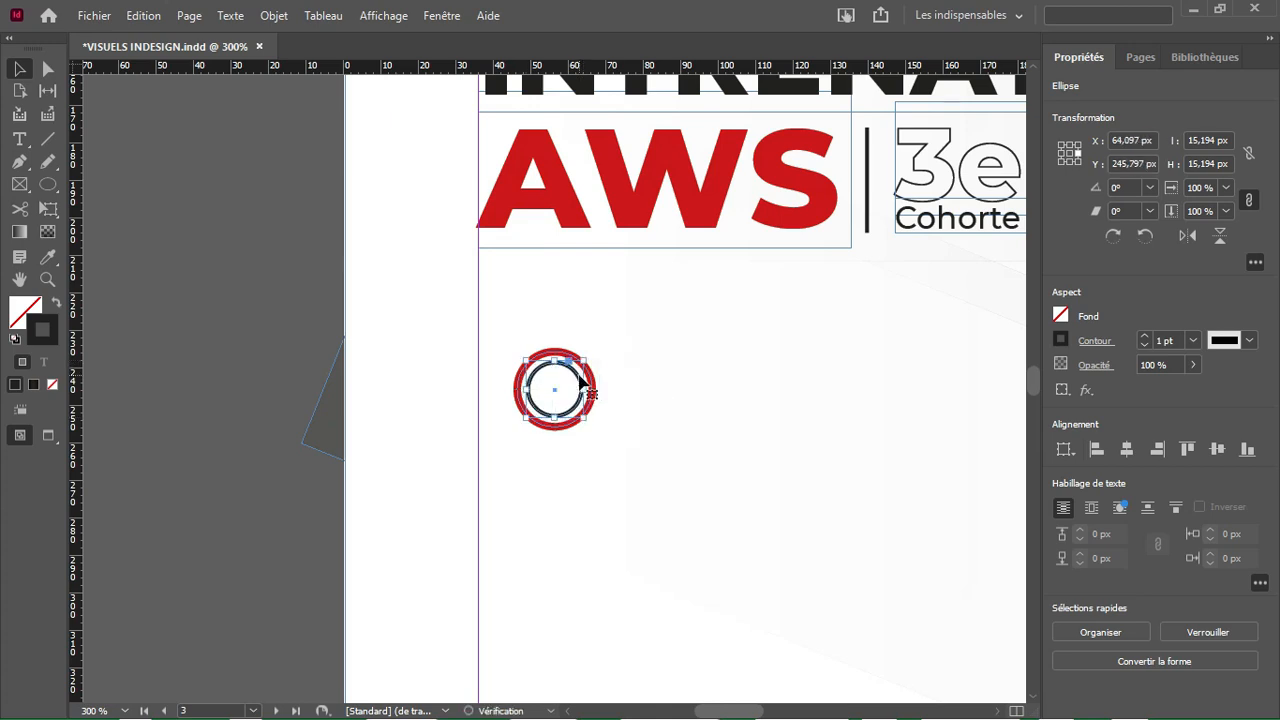
left_click(620, 418)
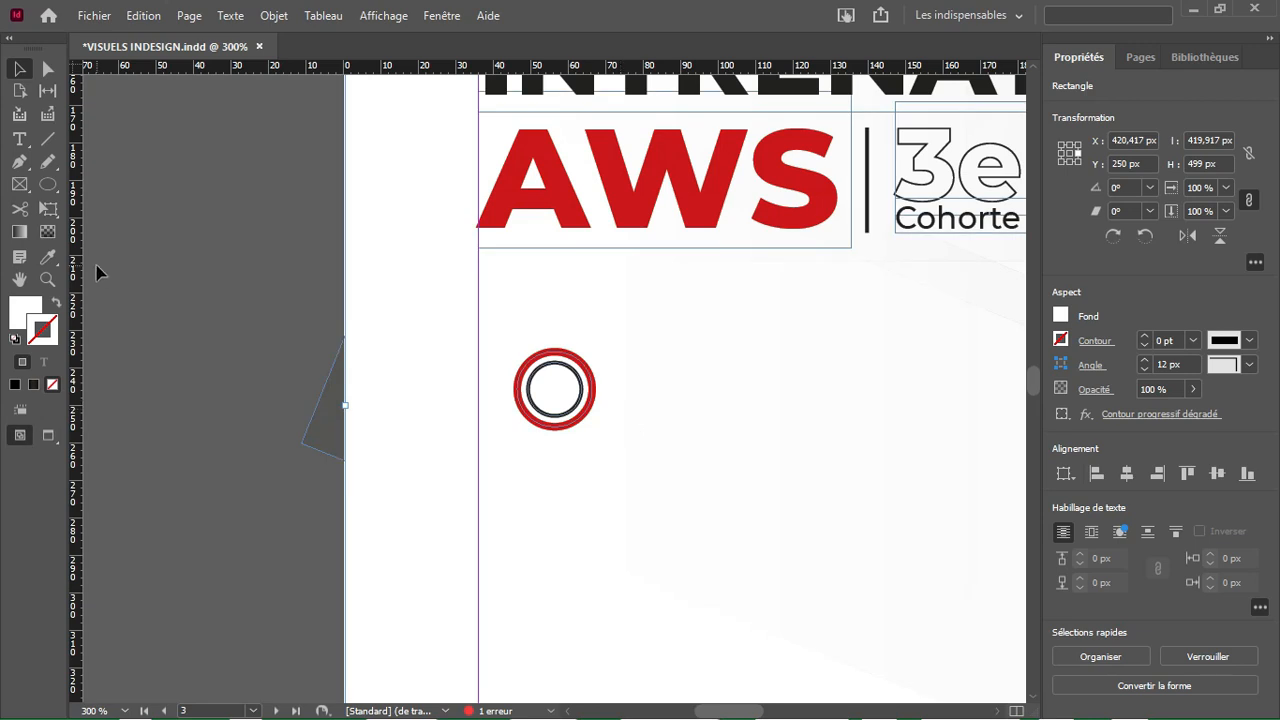
Step: Draw a small circle about 5 px across below the rings with no stroke and a red C=15 M=100 fill
left_click(45, 183)
left_click_drag(529, 479, 550, 508)
left_click(1146, 346)
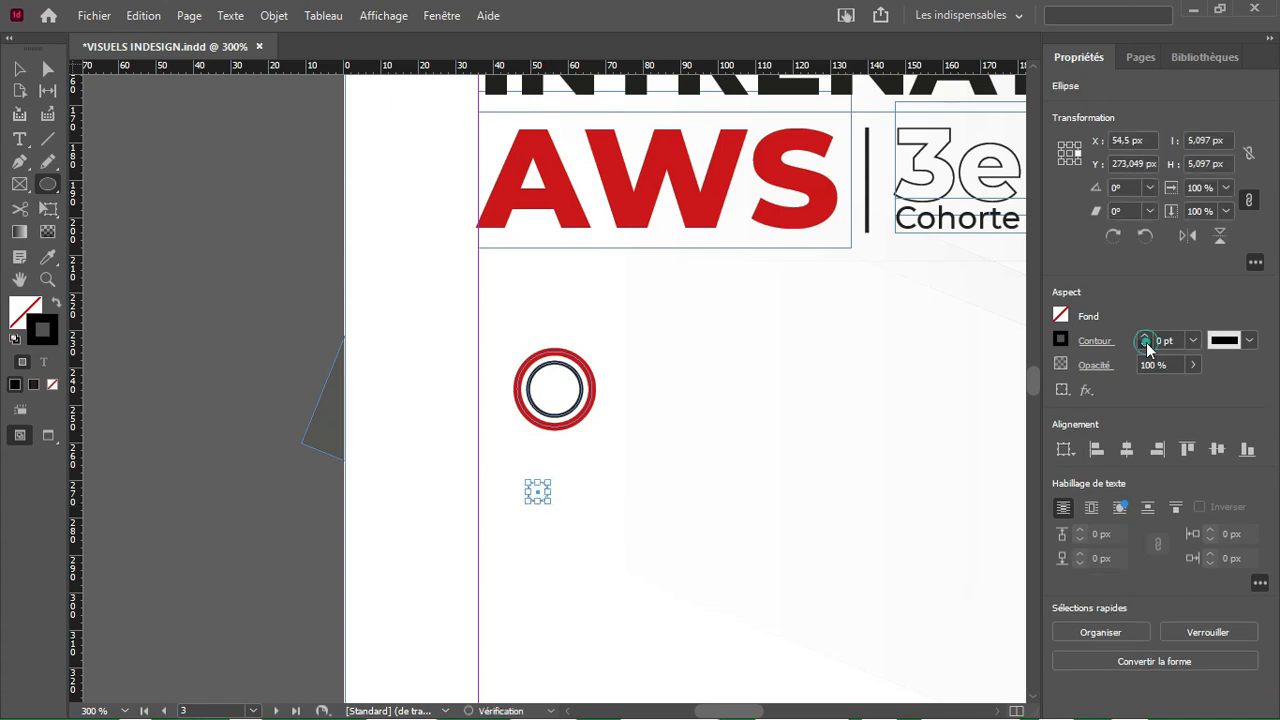
left_click(1061, 316)
left_click(925, 581)
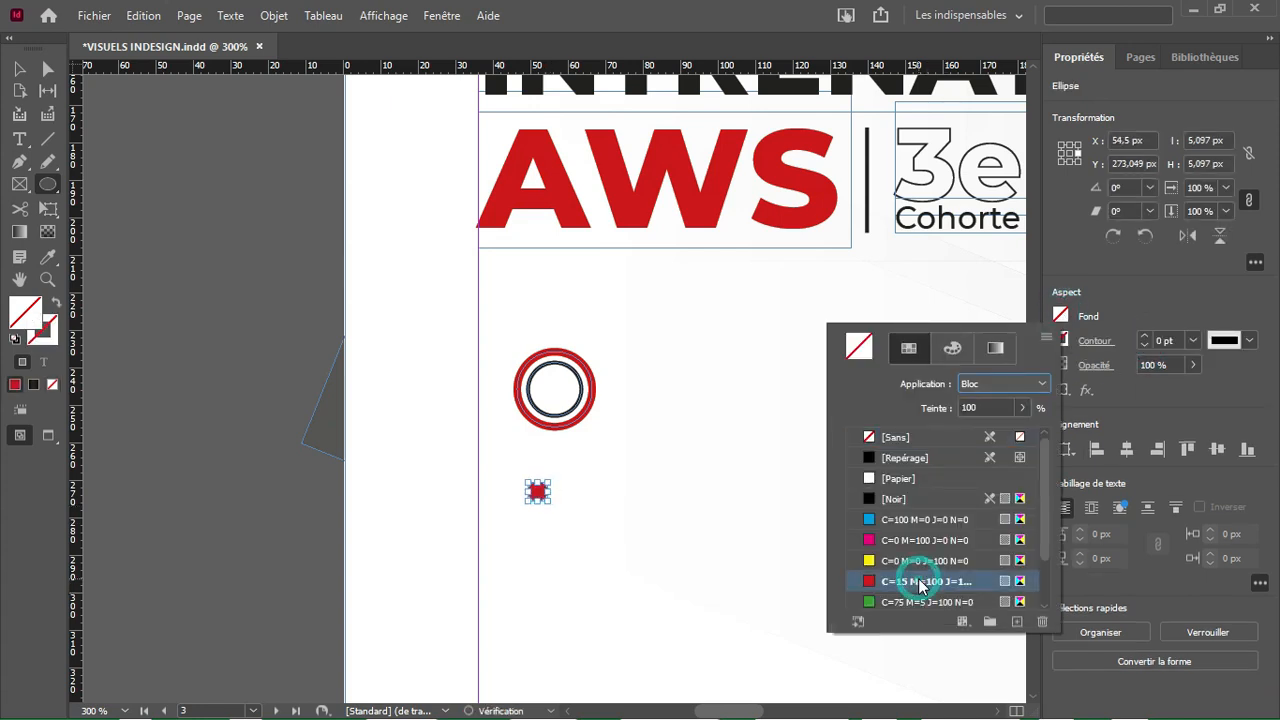
left_click(30, 69)
left_click(25, 69)
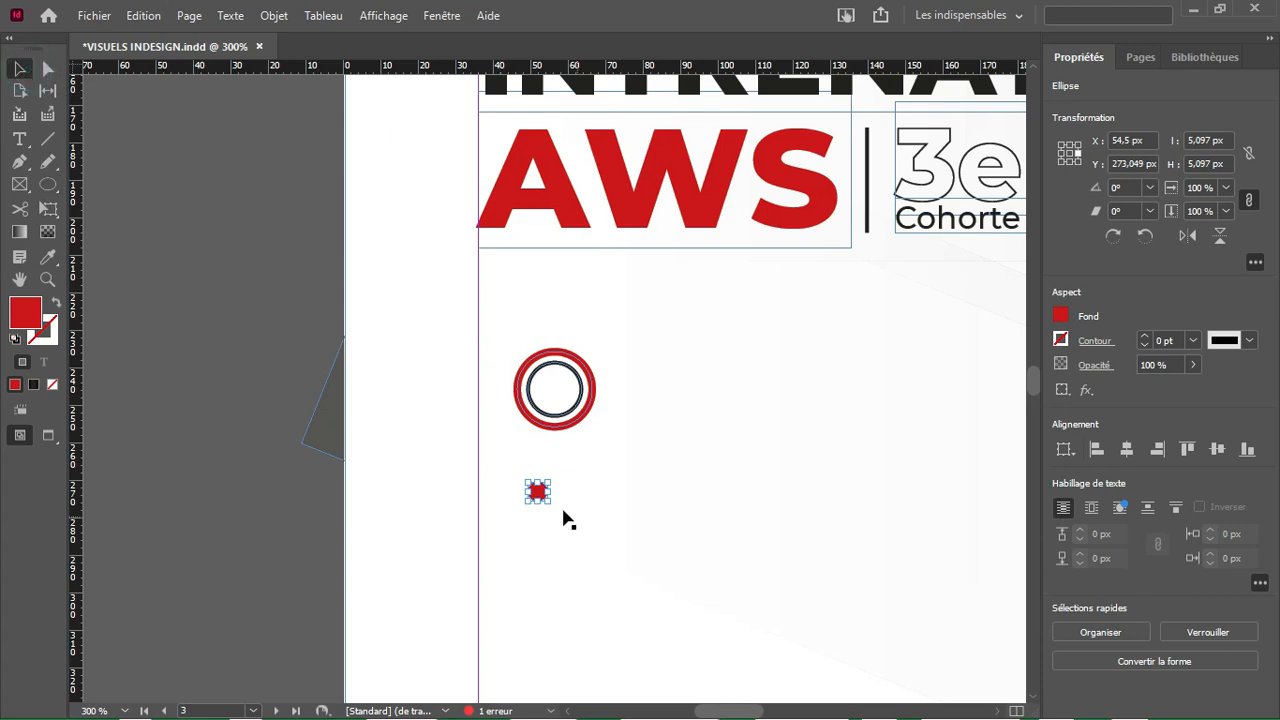
Step: Enlarge the small red dot to about 8.5 px and centre it inside the two rings
left_click_drag(545, 497, 552, 396)
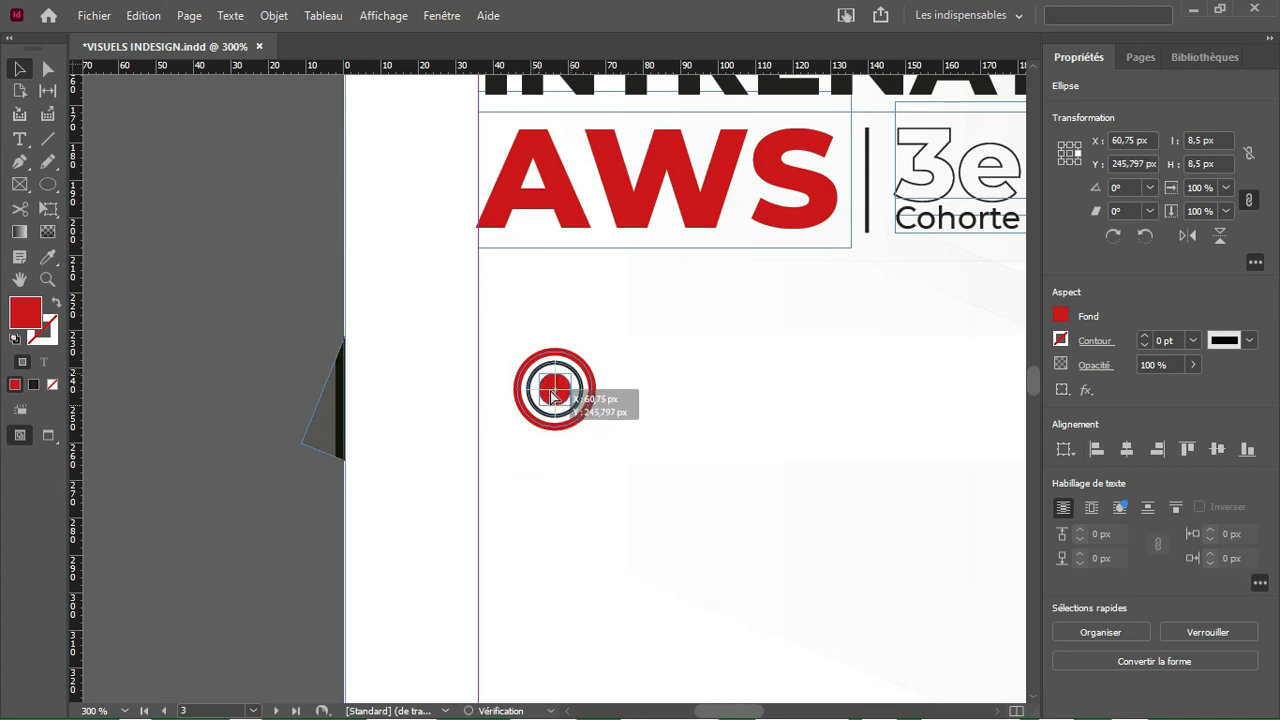
left_click(595, 487)
key("w")
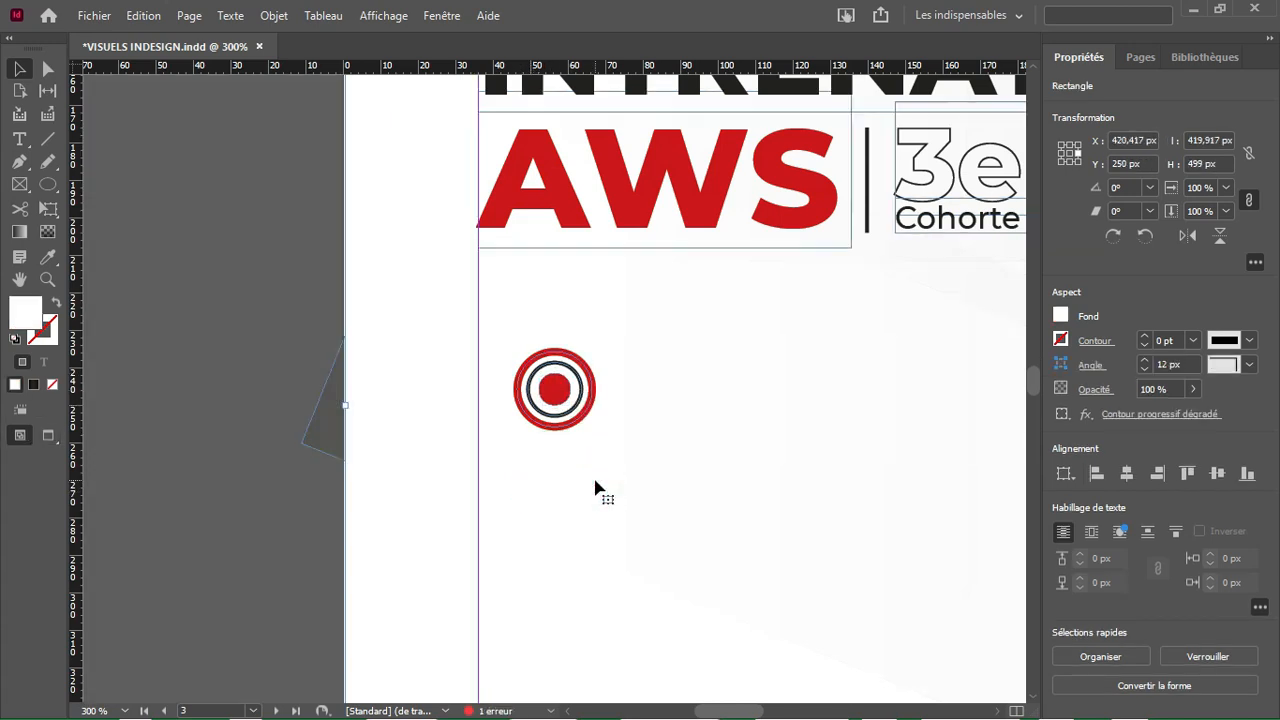
Step: Group the two rings with the red dot and move the group against the page's left margin
left_click(519, 384)
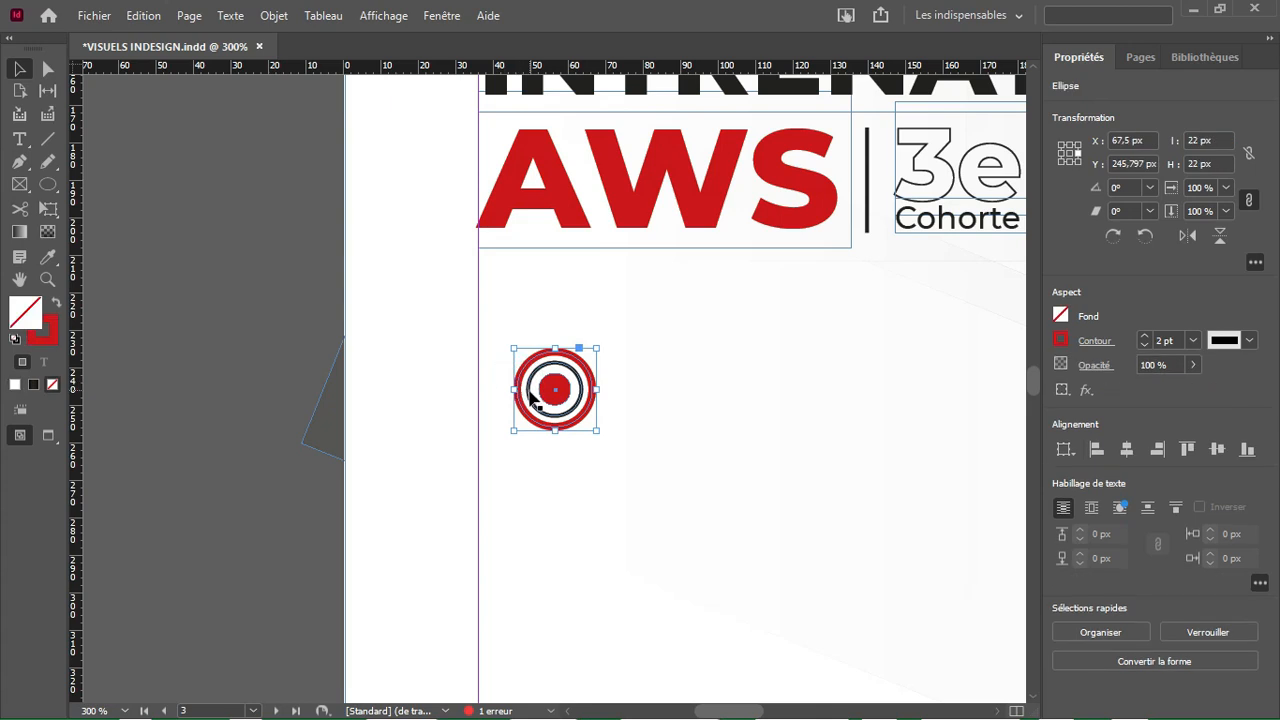
left_click(528, 392, "shift")
left_click(548, 392, "shift")
key("ctrl+g")
left_click_drag(548, 392, 517, 397)
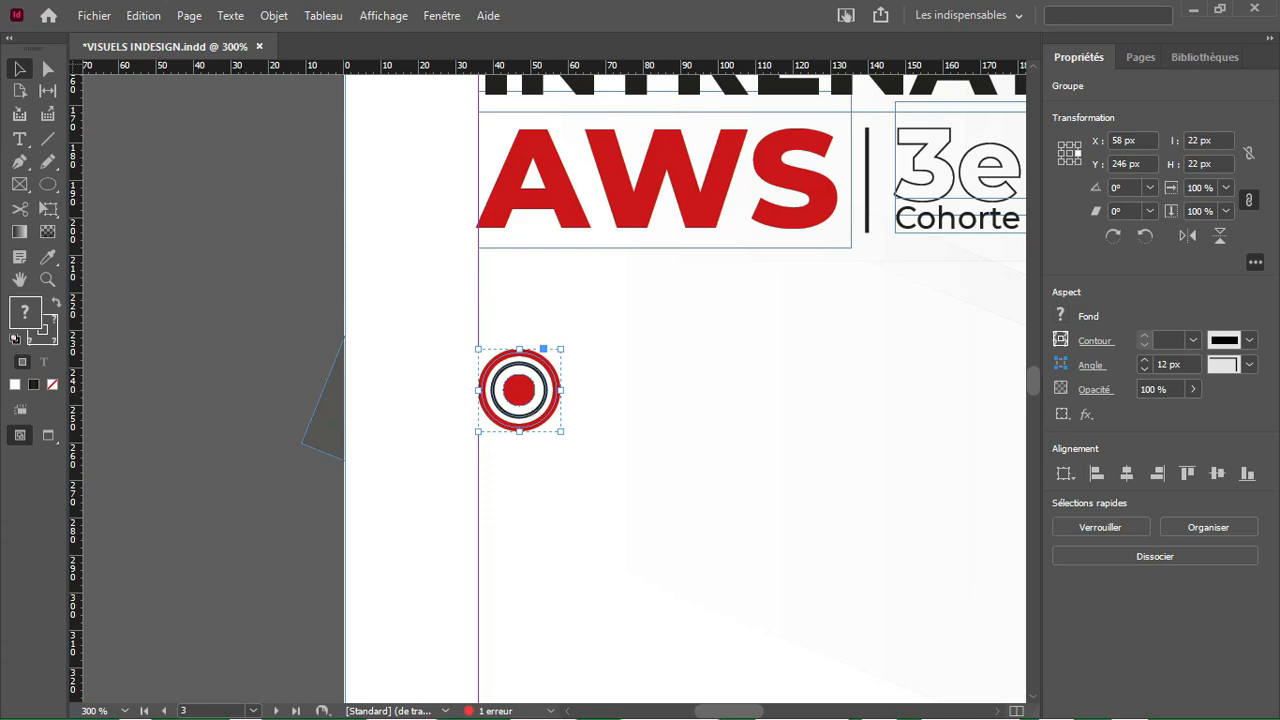
Step: Switch to File Explorer and look through the AZA EZE and projet client benin folders for a suitable image
mouse_move(915, 704)
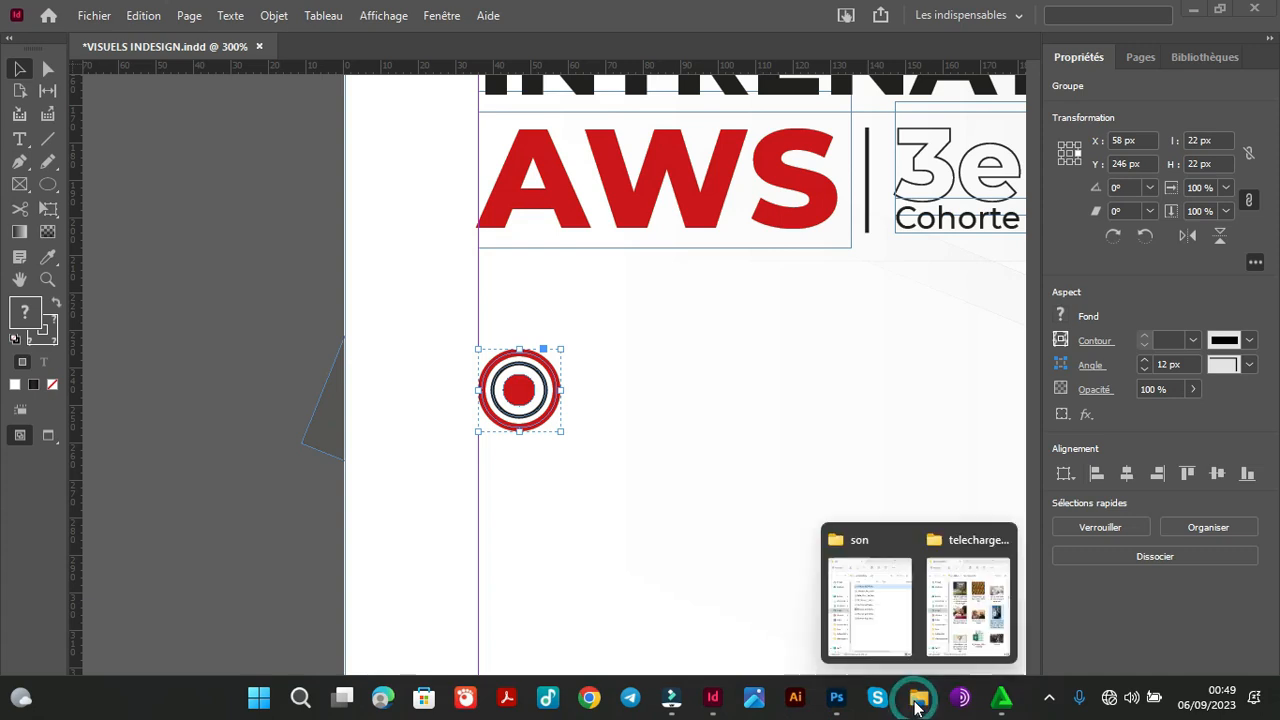
left_click(968, 595)
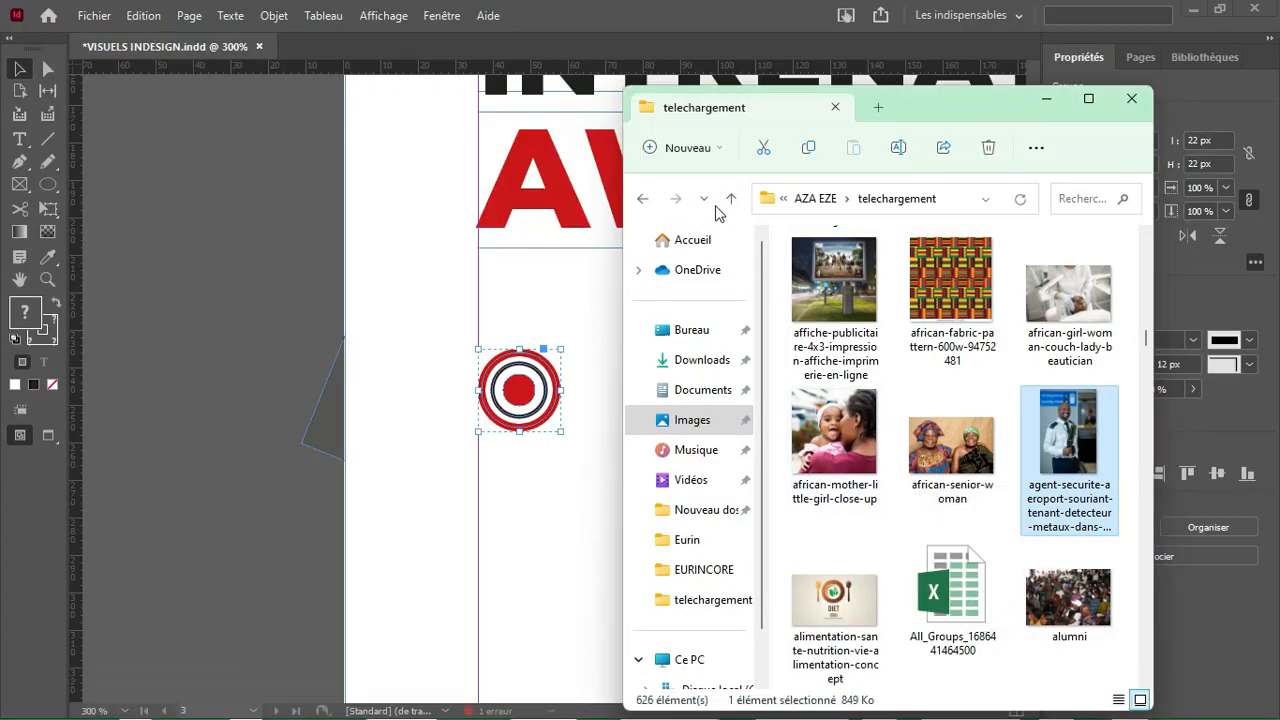
left_click(731, 198)
left_click(731, 198)
double_click(1038, 281)
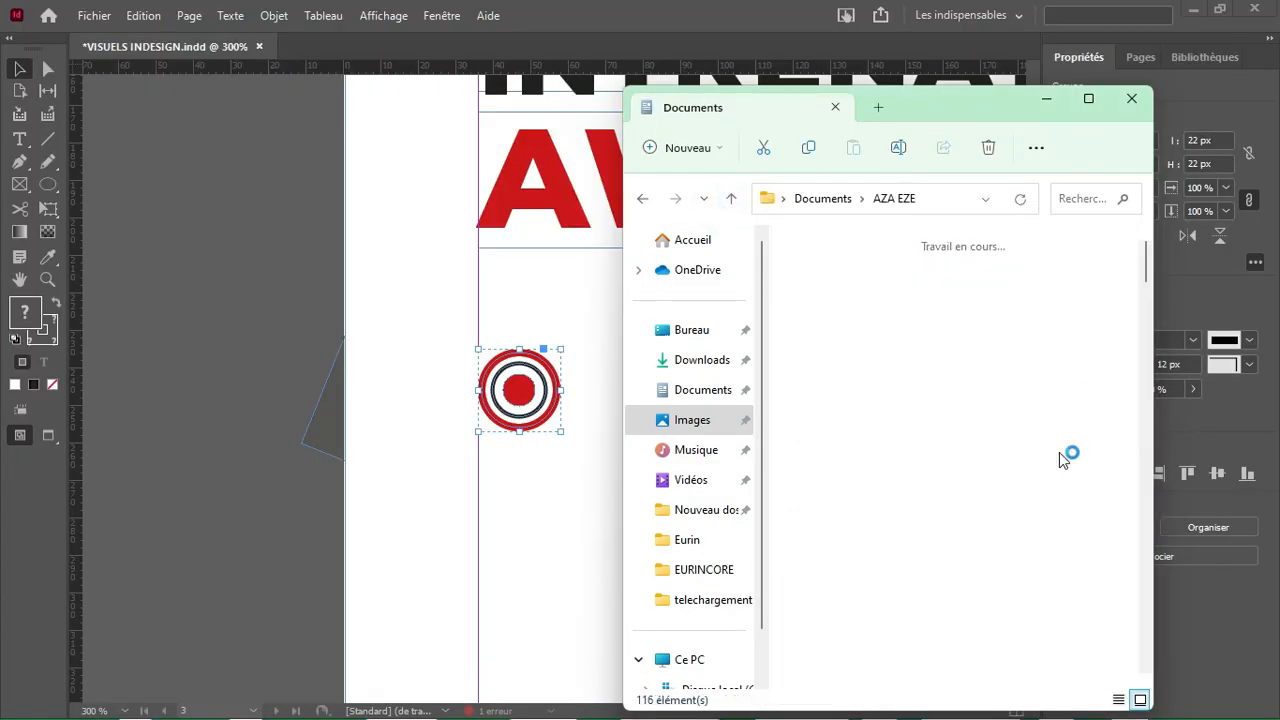
scroll(1148, 491, "down", 3)
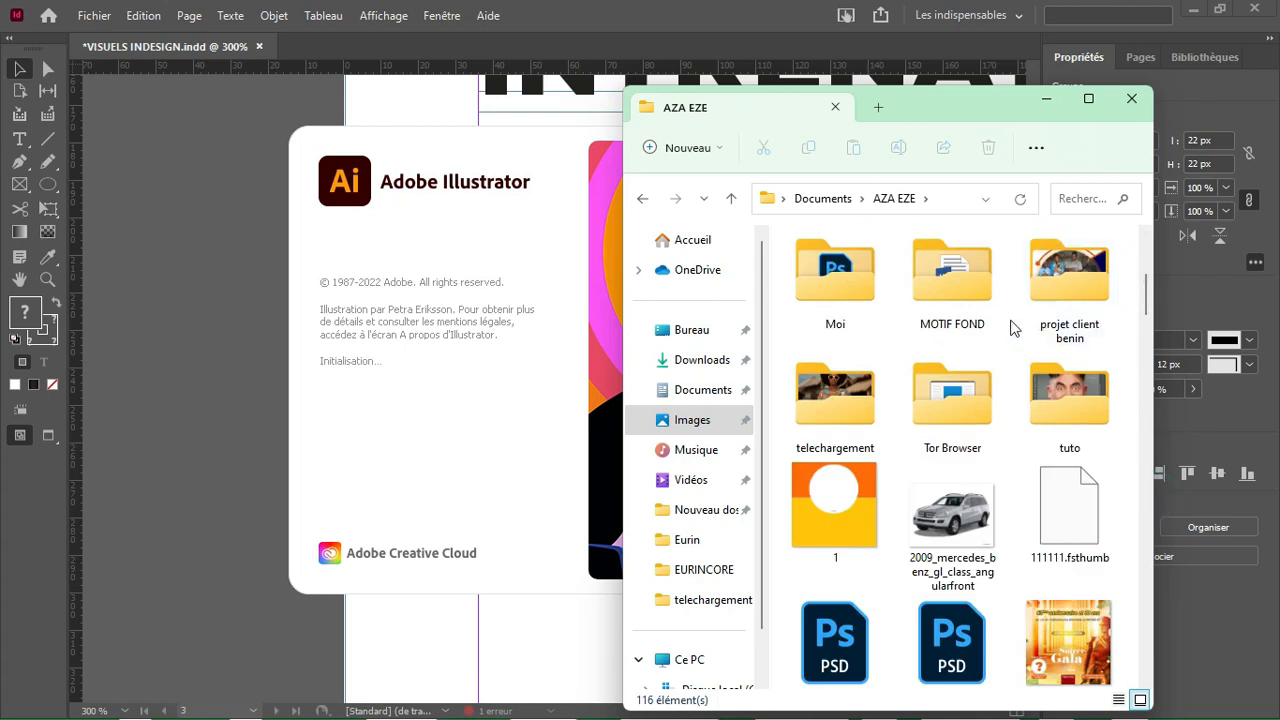
left_click_drag(1147, 310, 1152, 266)
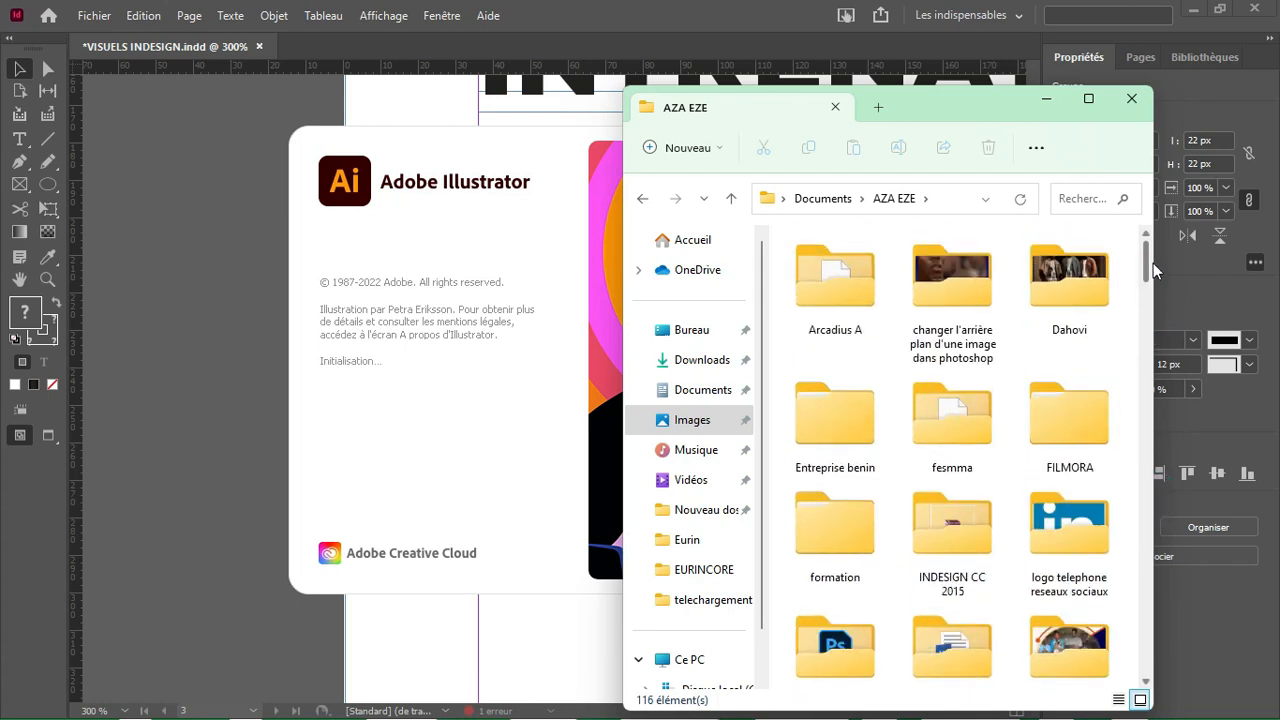
double_click(843, 641)
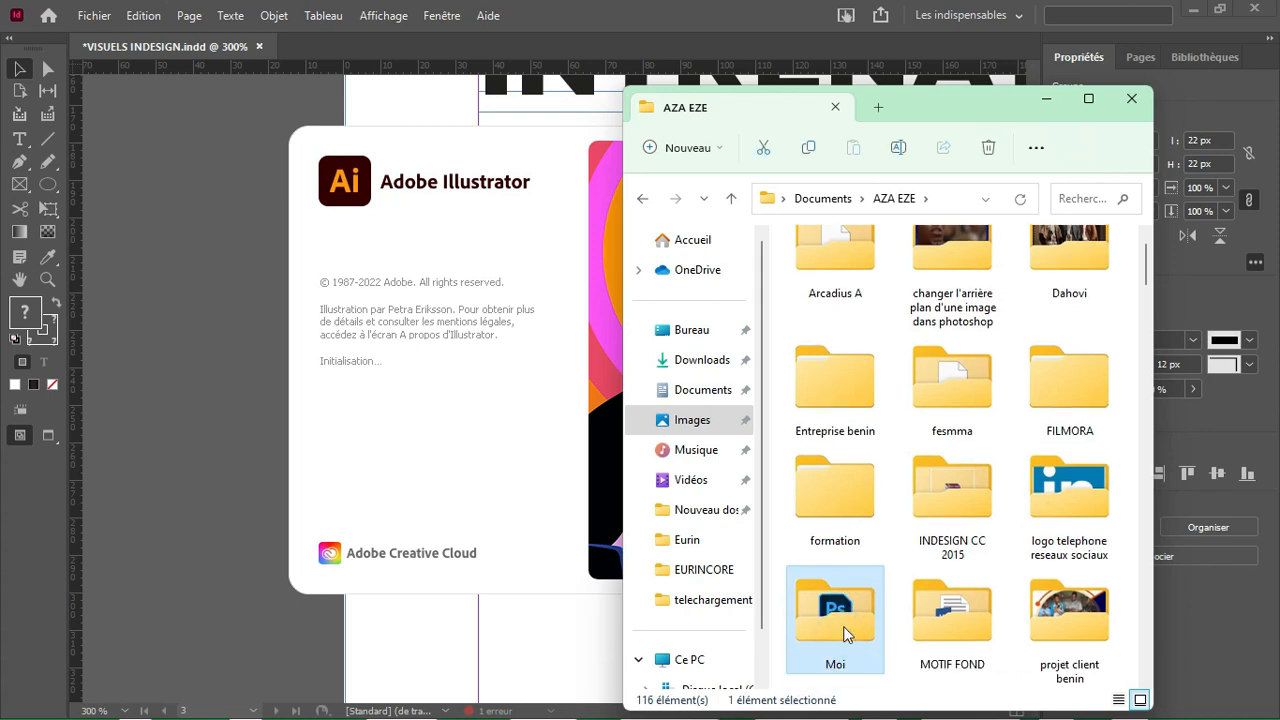
left_click(731, 199)
double_click(1040, 620)
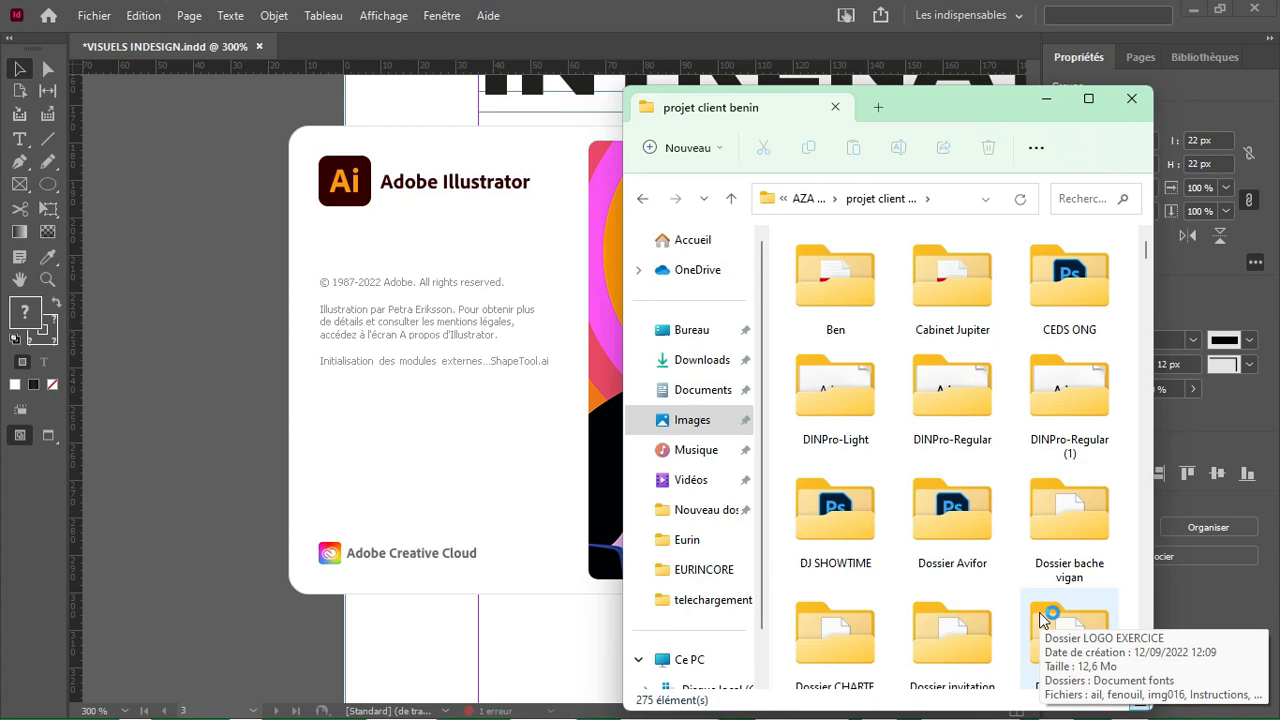
scroll(1150, 552, "down", 3)
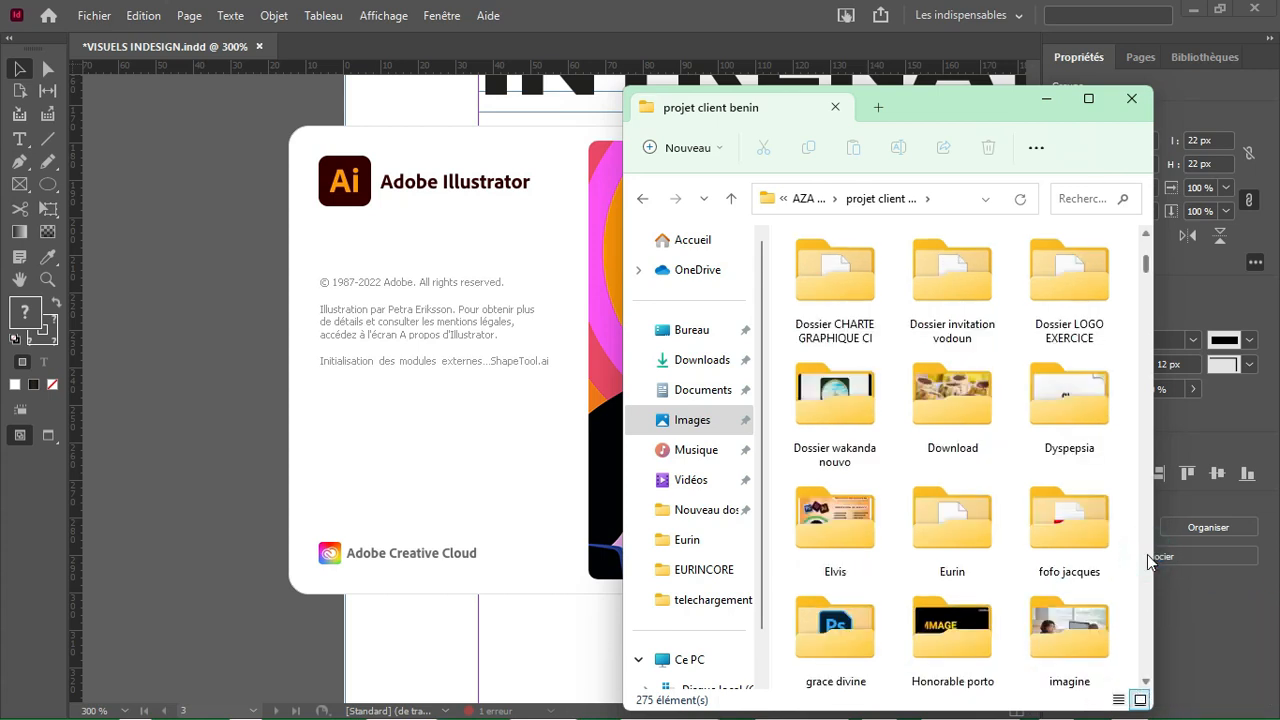
Step: Examine the icon images in the logo telephone reseaux sociaux folder and return to the InDesign document
left_click(731, 199)
double_click(1047, 492)
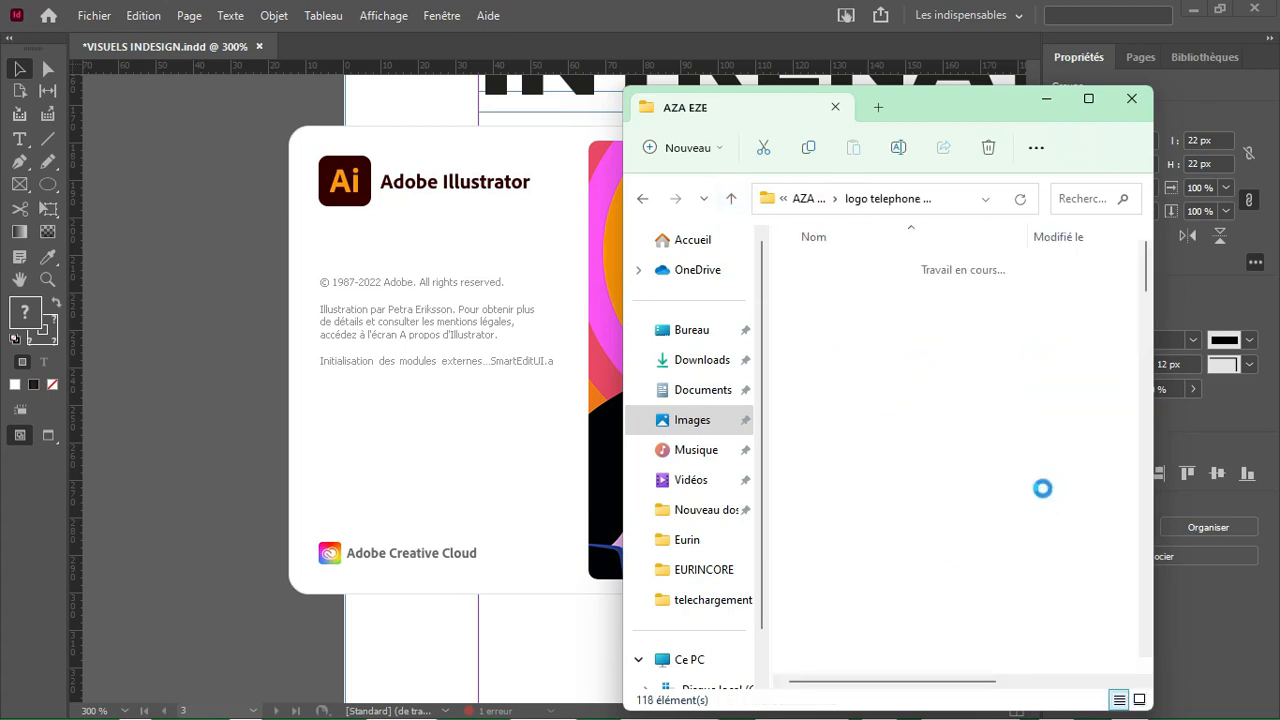
scroll(1147, 505, "down", 5)
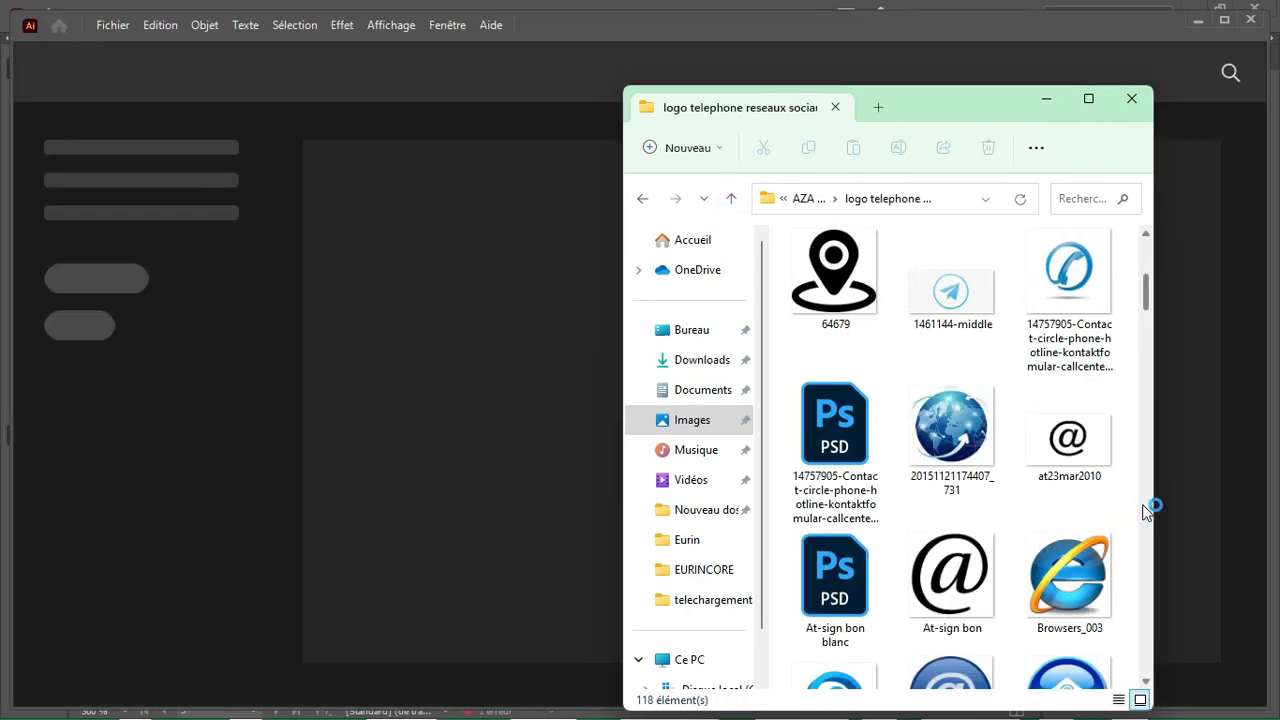
scroll(1145, 507, "down", 5)
scroll(1145, 507, "down", 15)
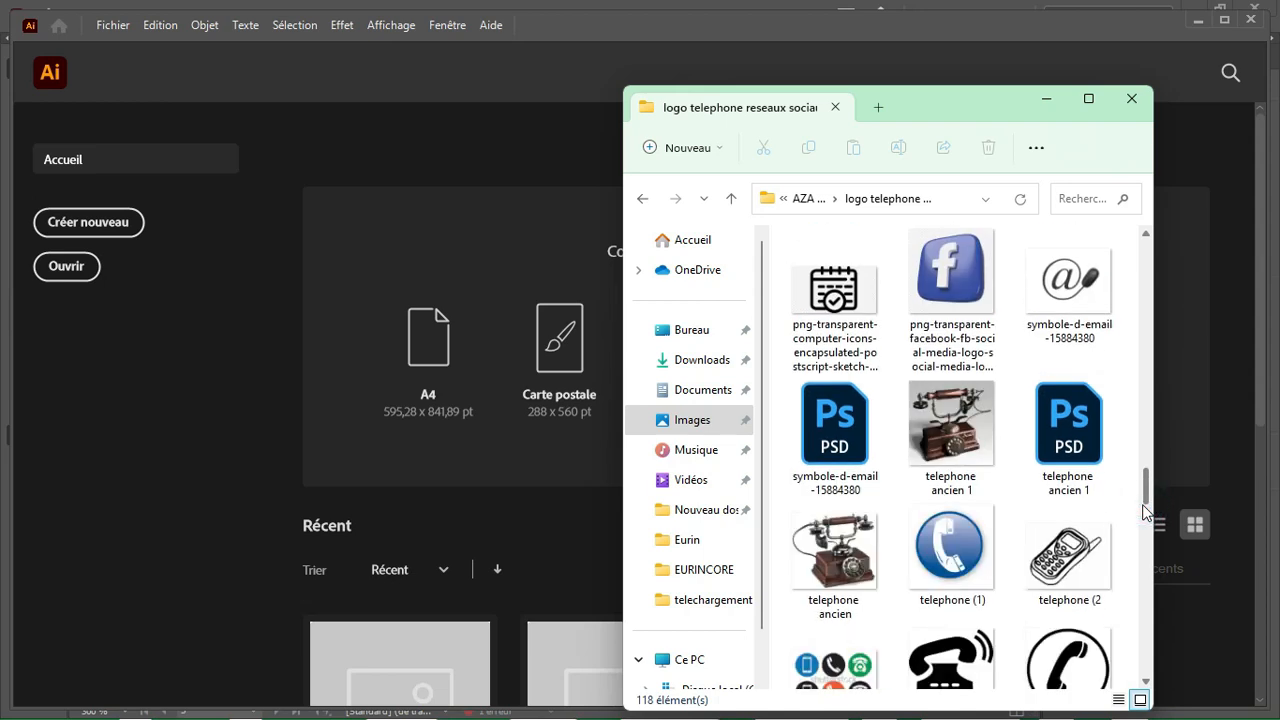
left_click_drag(1145, 510, 1136, 244)
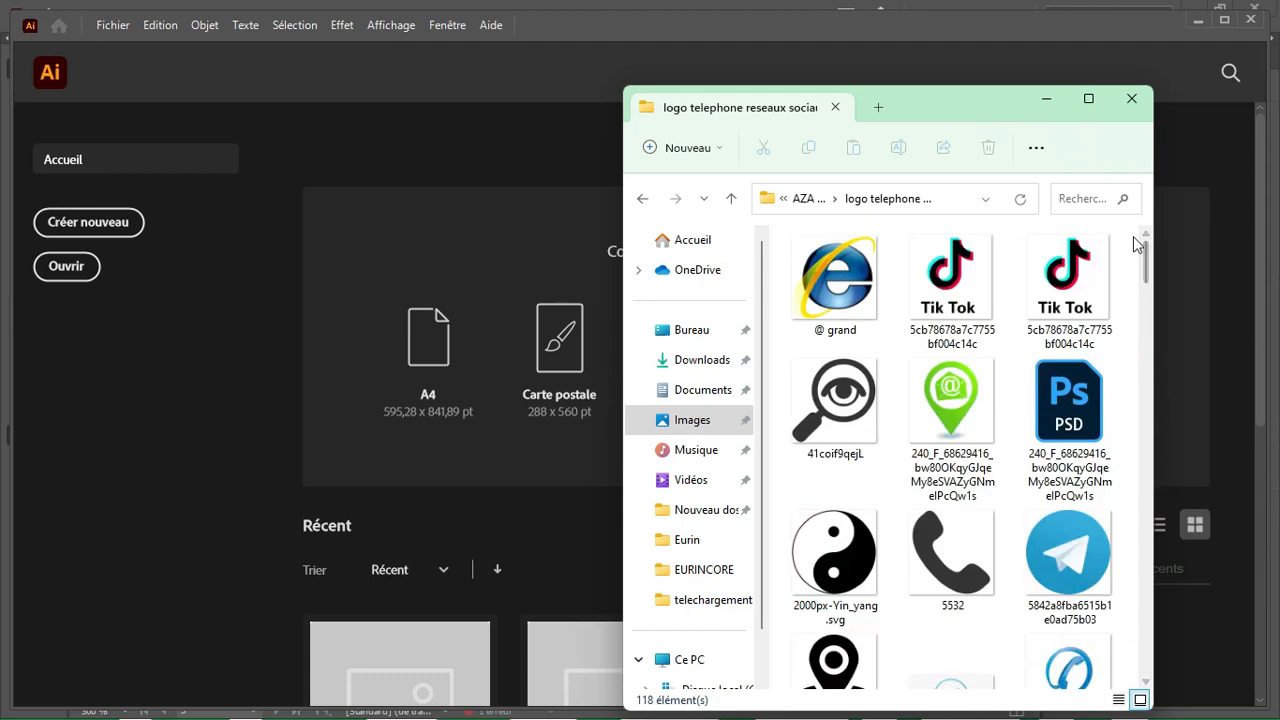
left_click(1052, 102)
left_click(1198, 20)
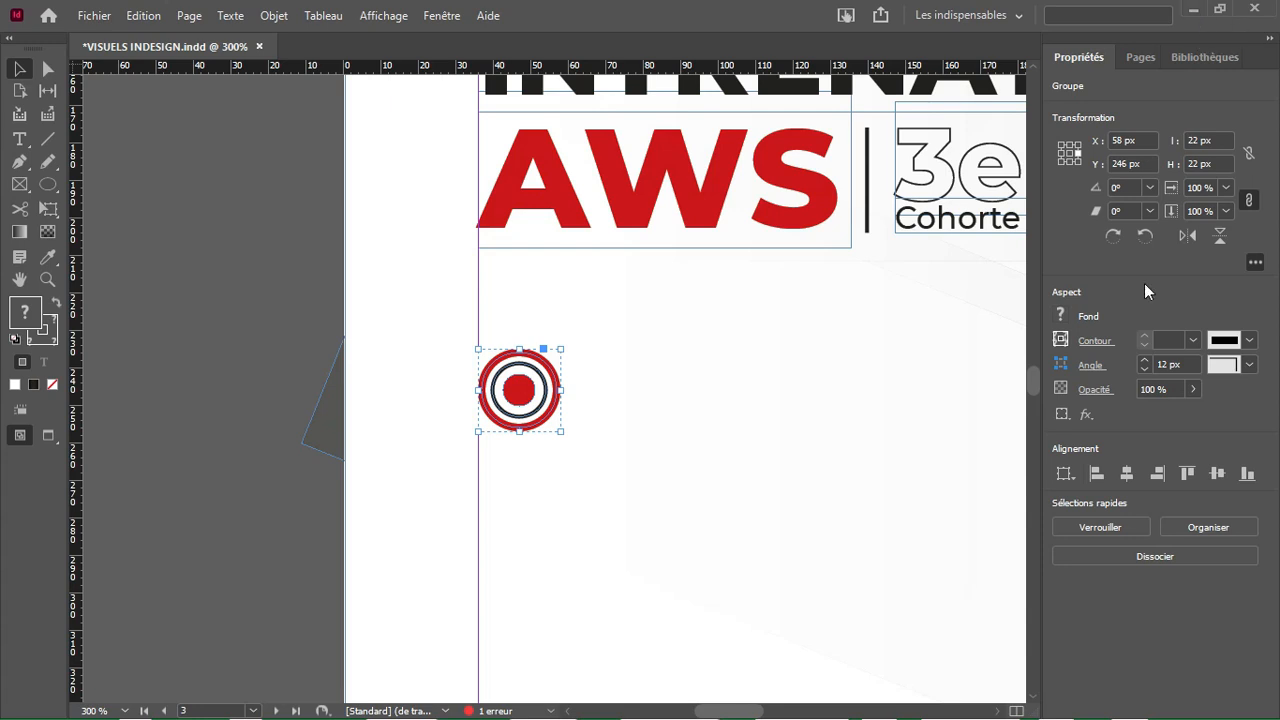
Step: Add a text frame about 78 px wide just right of the target icon, containing the word AVEC
left_click(652, 515)
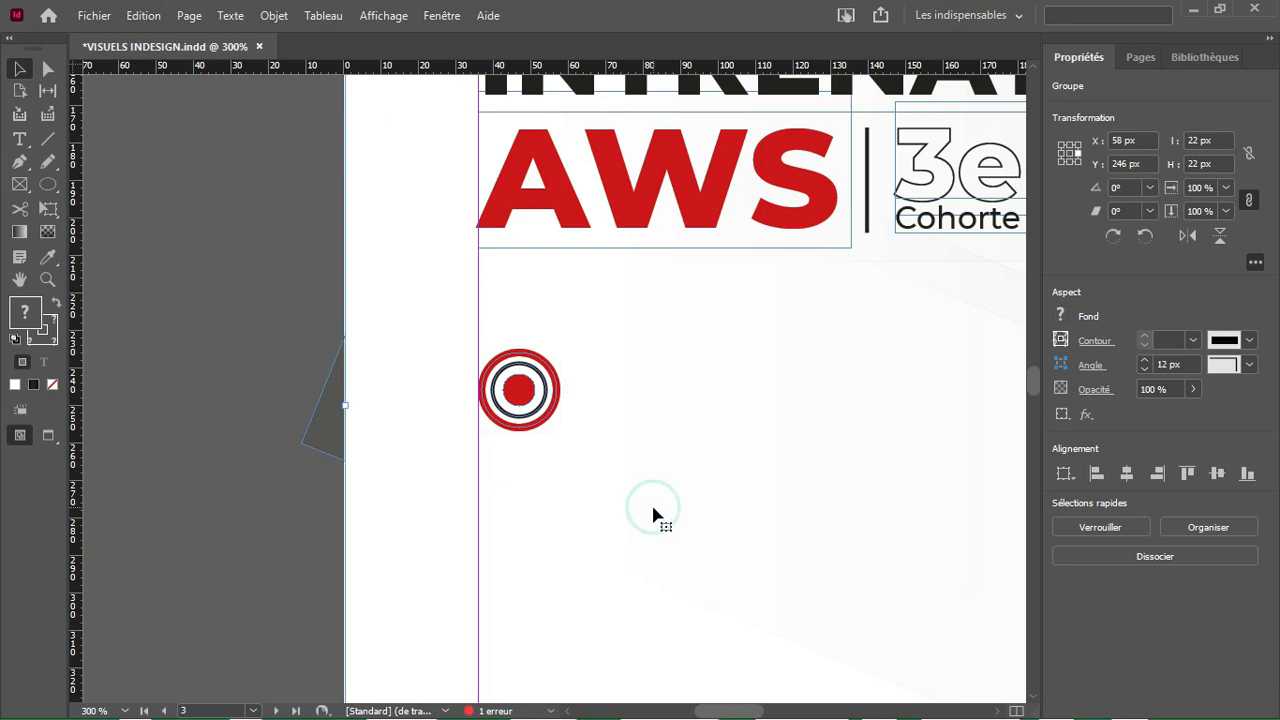
key("w")
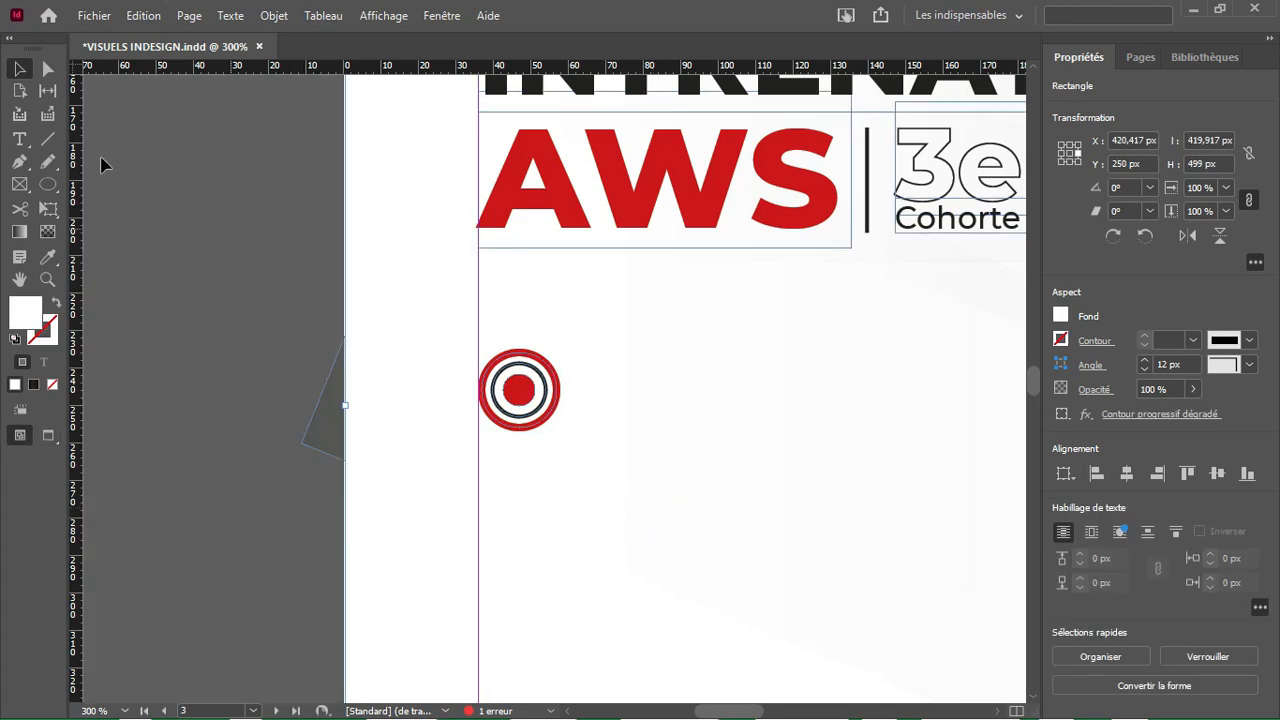
left_click(19, 139)
left_click_drag(576, 369, 869, 485)
type("AVEC")
Step: Set the size of the AVEC text beside the target icon to 6 pt
key("ctrl+a")
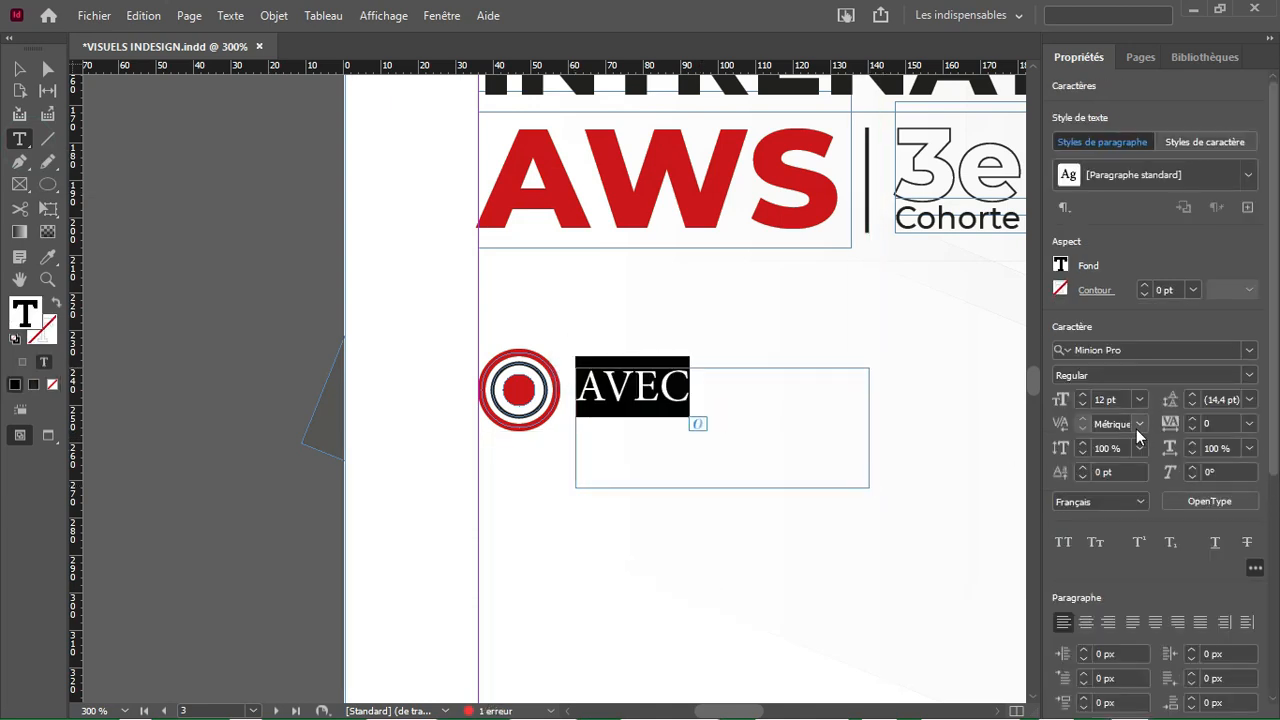
left_click(1082, 404)
left_click(1082, 404)
left_click(1082, 404)
left_click(1082, 404)
left_click(1082, 404)
left_click(1082, 404)
Step: Change the font of the AVEC text to Montserrat (OTF) with the Regular style
left_click(1125, 350)
type("M")
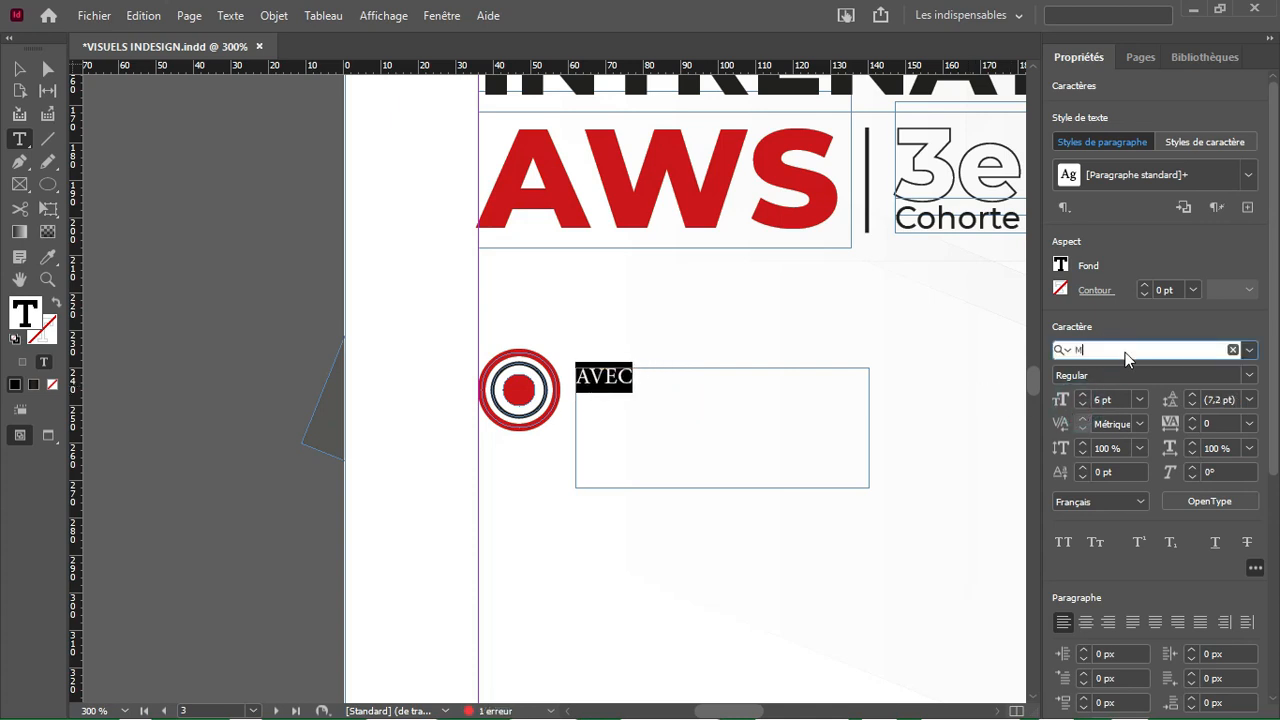
type("ONT")
left_click(1045, 610)
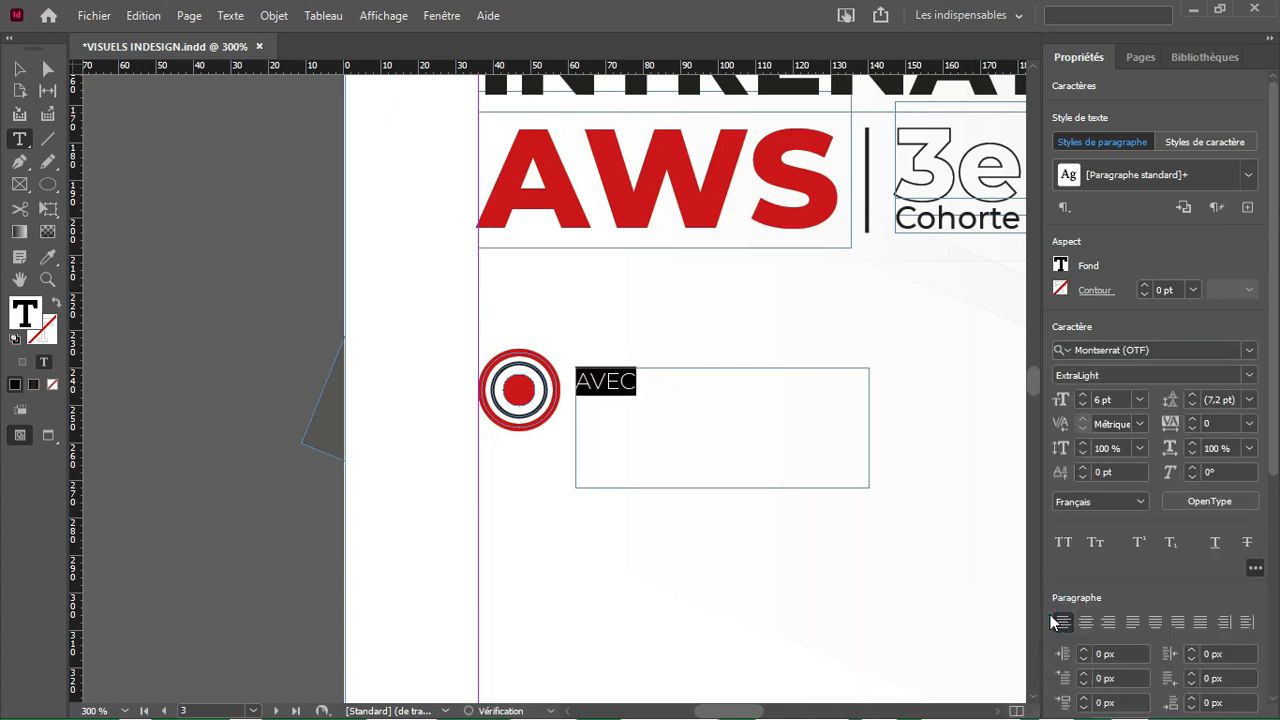
left_click(1249, 375)
left_click(1100, 157)
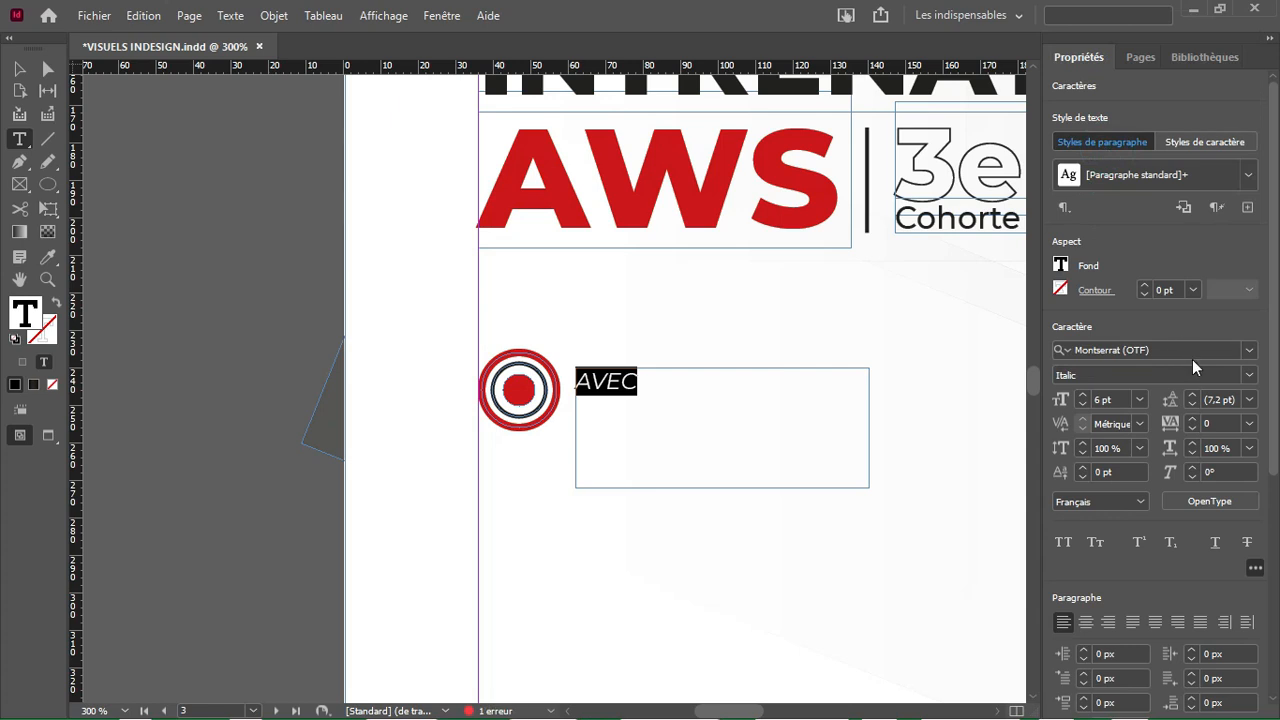
left_click(1249, 375)
left_click(1240, 137)
Step: Extend the text to read AVEC UNE, CERTIFICATION and AWS on three lines
left_click(645, 368)
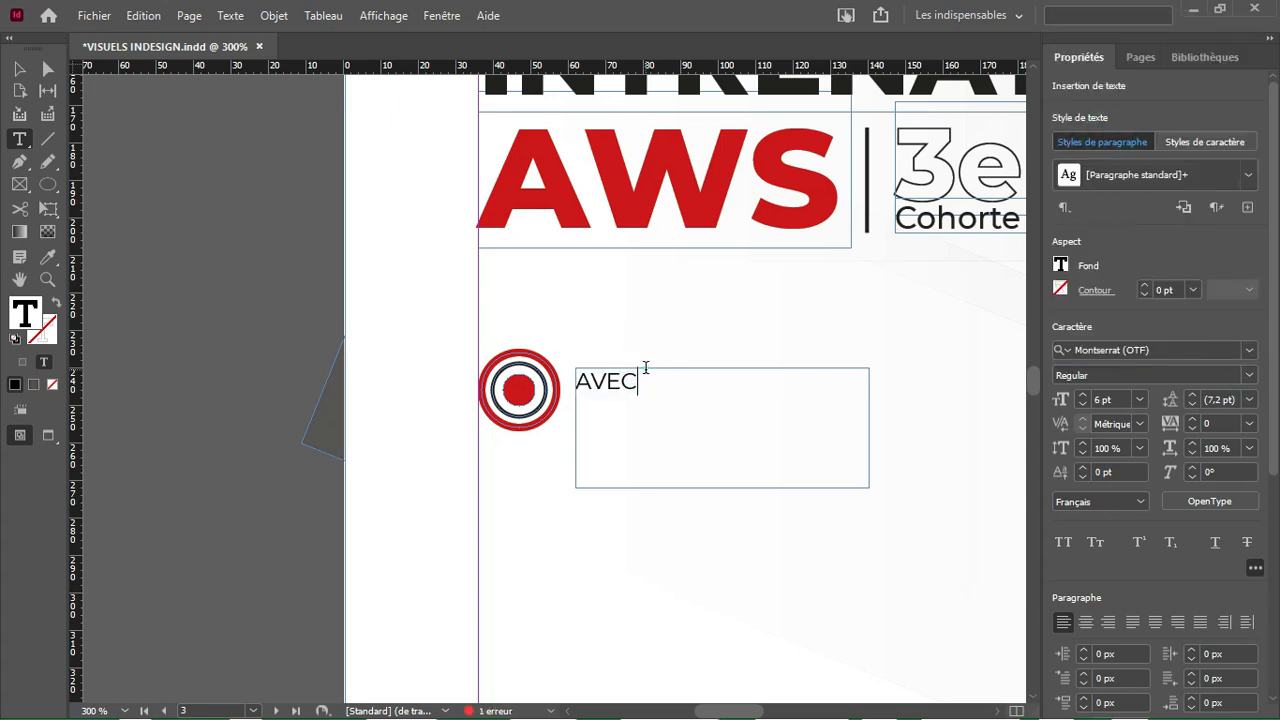
type("UNE")
key("Return")
type("CERTIFICATION ")
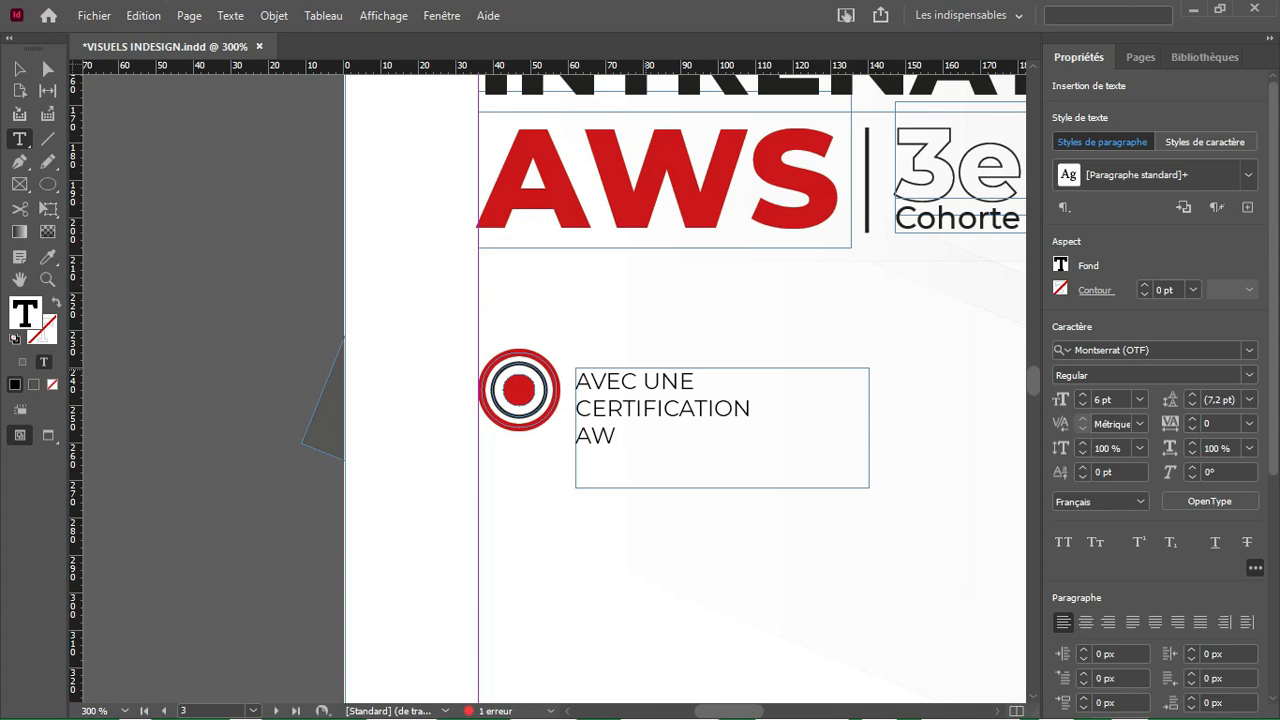
type("AWS")
Step: Set the first line, AVEC UNE, to the Medium font style
double_click(655, 382)
triple_click(657, 381)
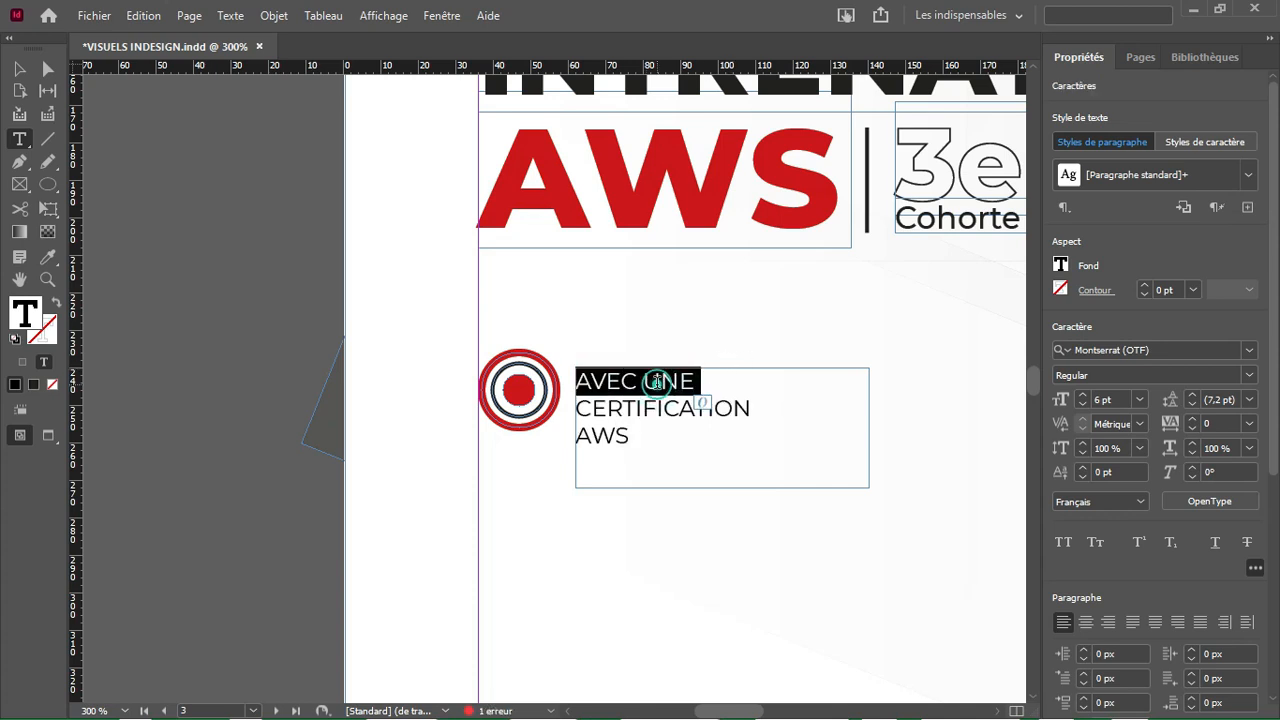
left_click(1248, 375)
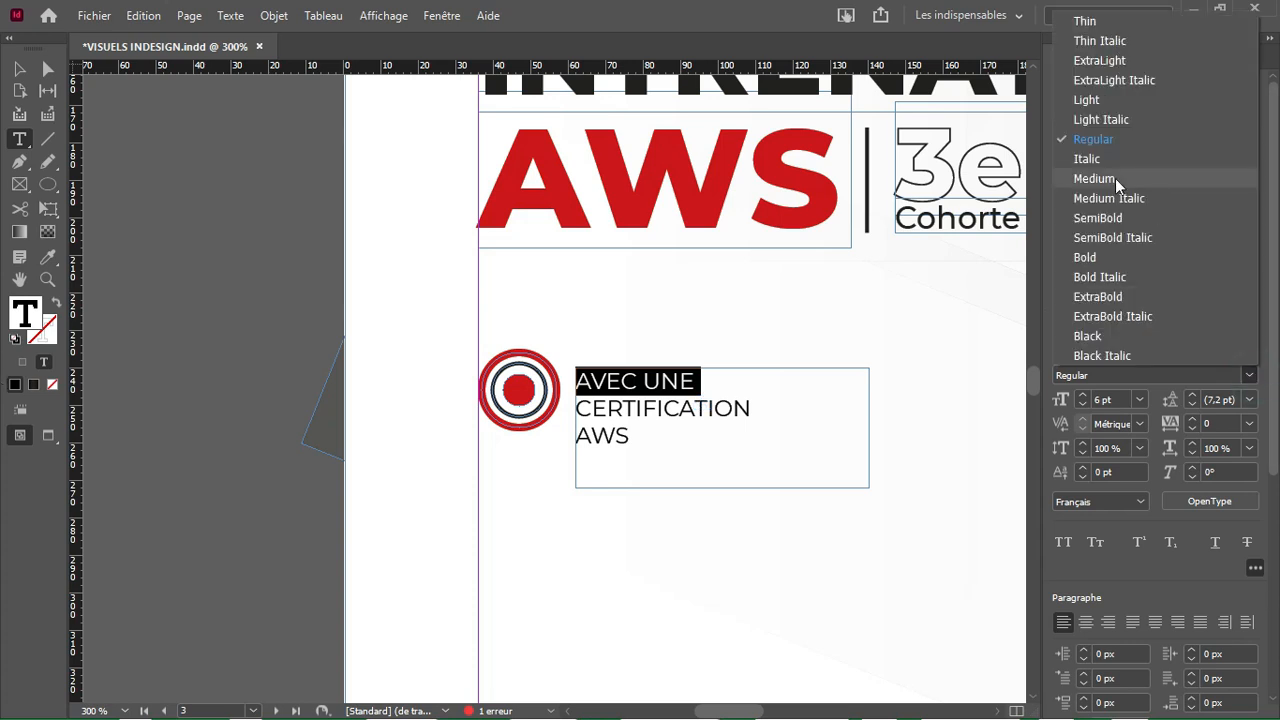
key("Escape")
Step: Make the word CERTIFICATION Bold and the last line, AWS, ExtraBold
double_click(748, 410)
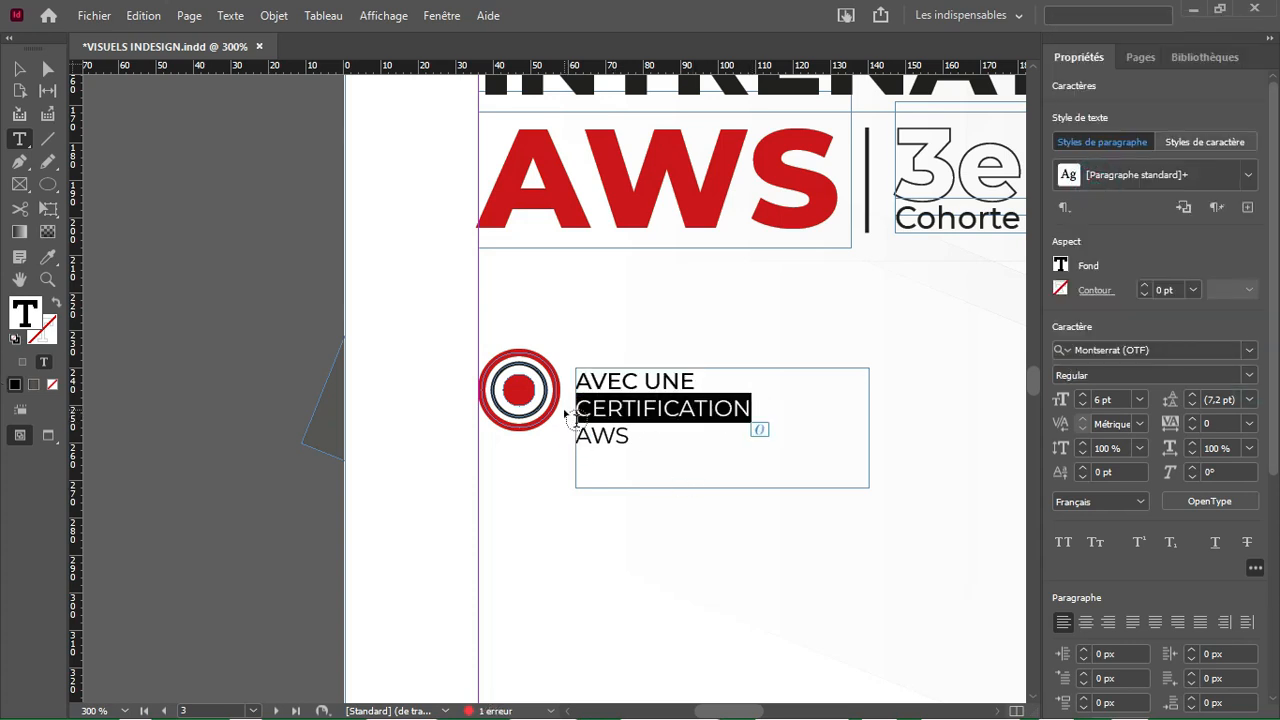
left_click(1247, 375)
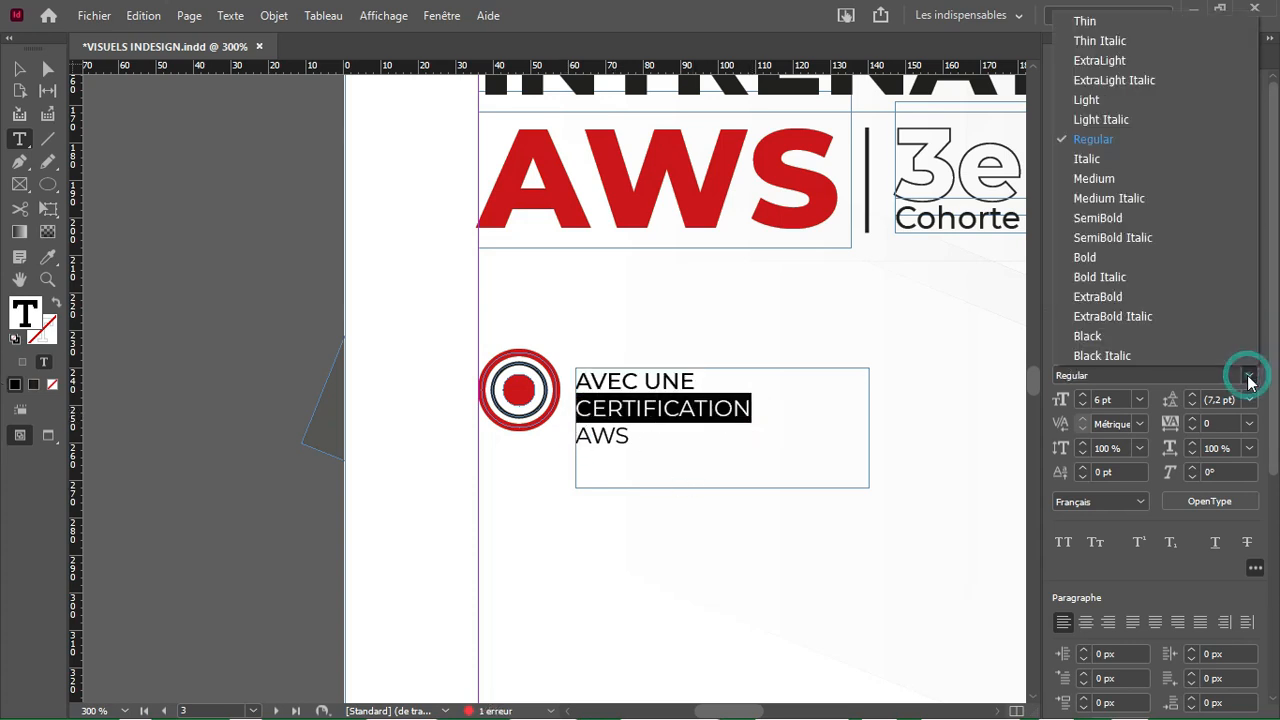
left_click(1100, 260)
left_click_drag(647, 425, 551, 437)
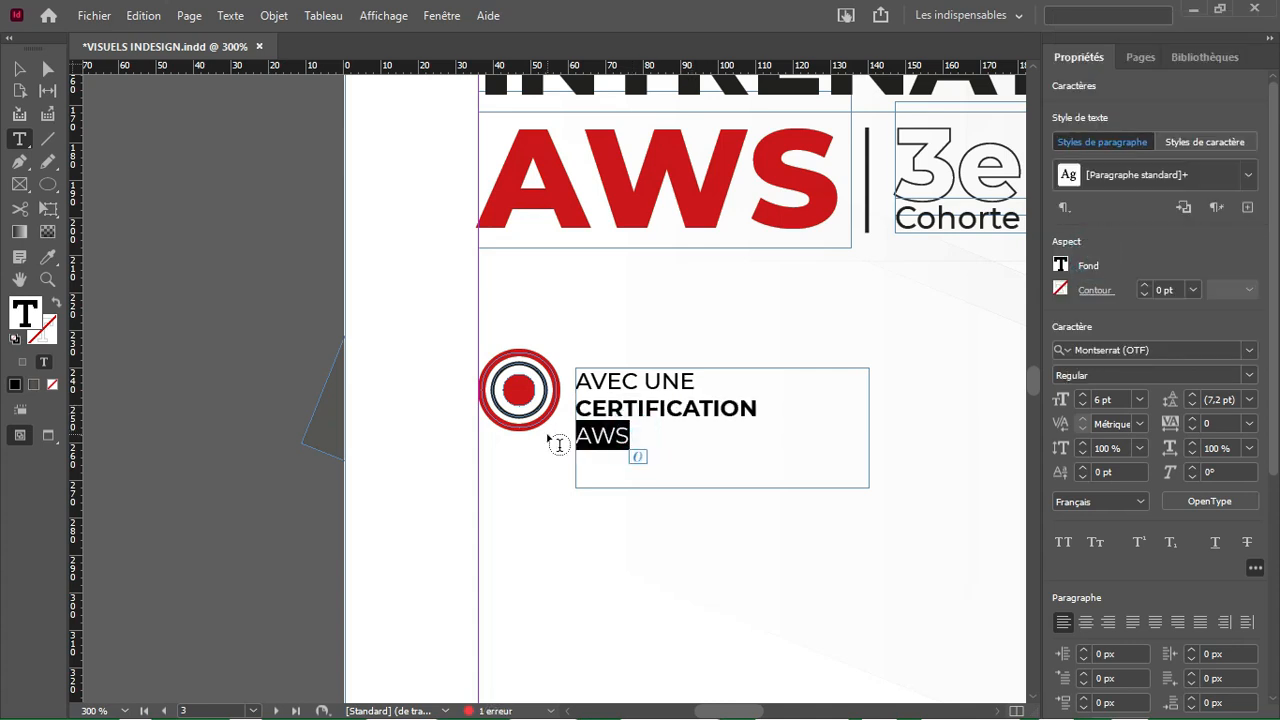
left_click(1249, 375)
left_click(1140, 297)
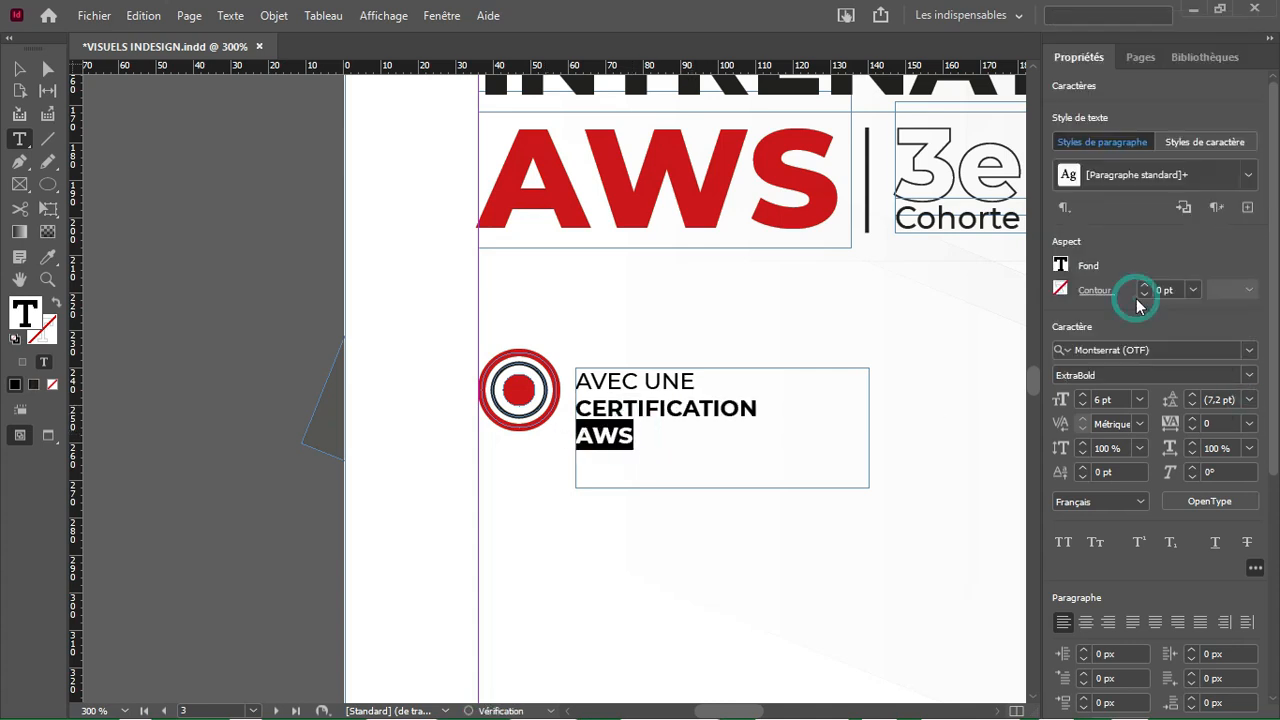
left_click(667, 421)
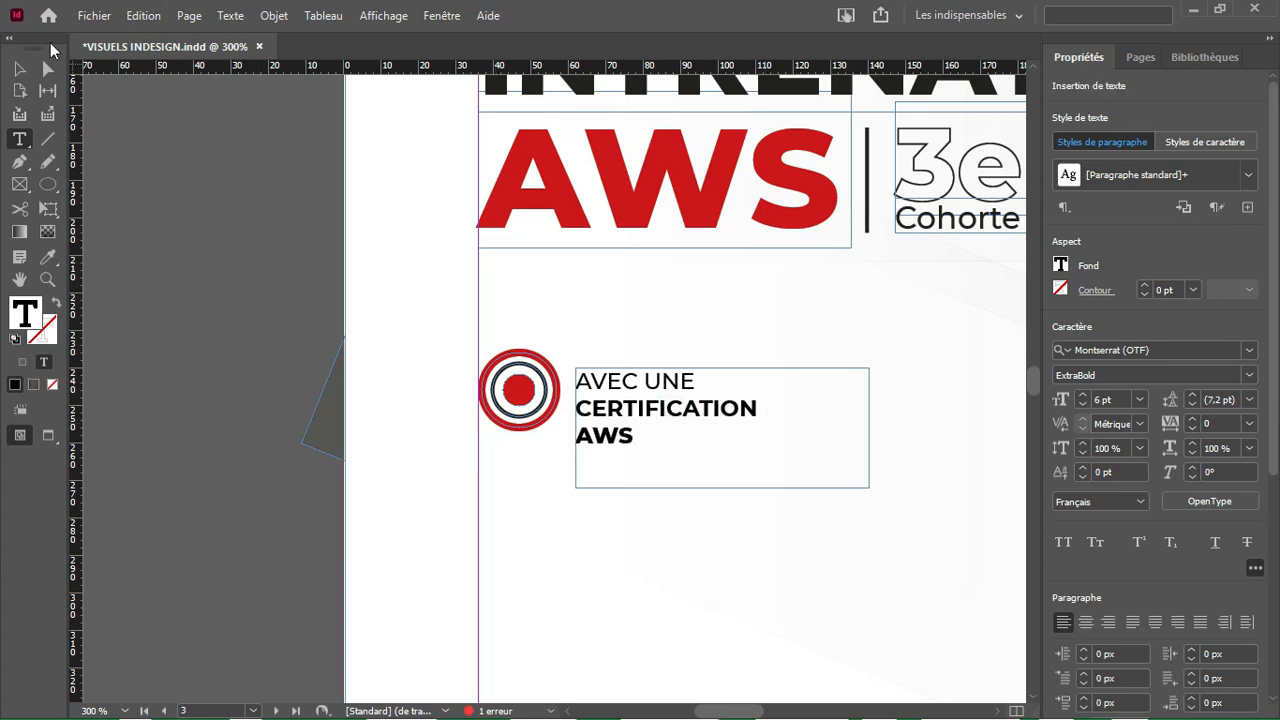
Step: Fit the text frame to its three lines at about 48.7 × 22 px and level it with the target icon
key("Escape")
left_click_drag(720, 487, 712, 446)
left_click_drag(646, 420, 584, 396)
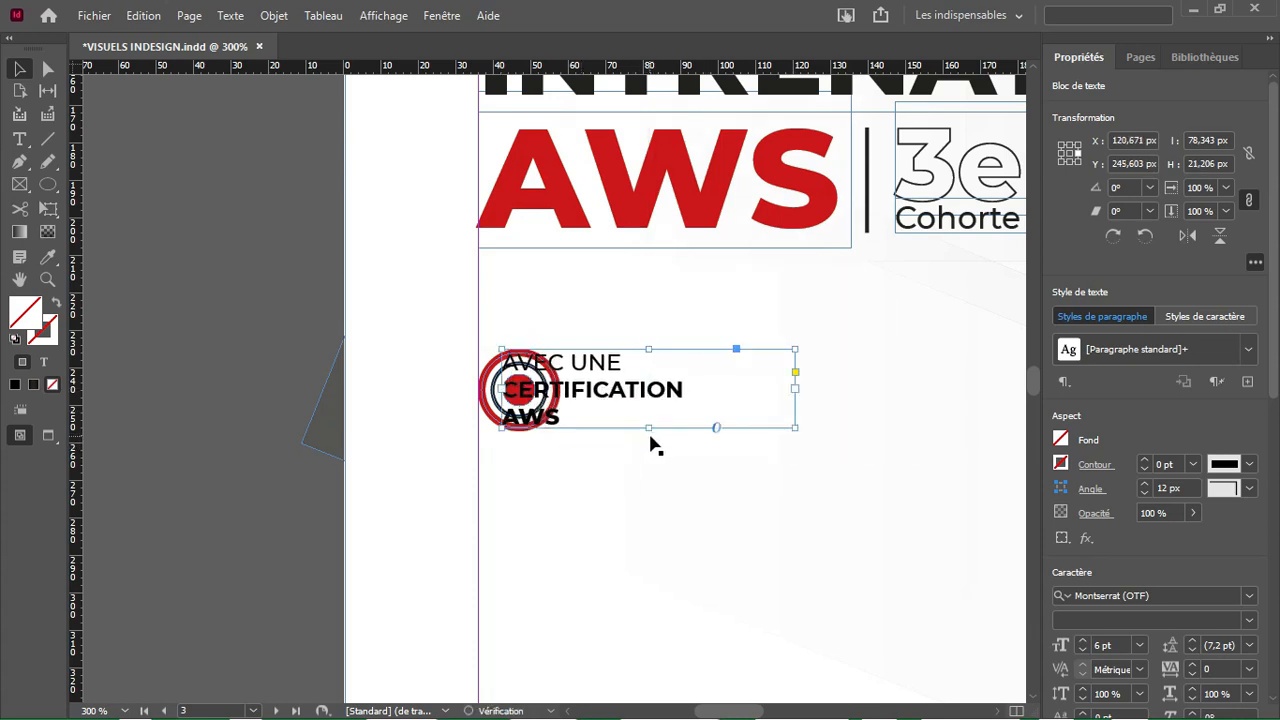
left_click_drag(795, 427, 684, 435)
Step: Nudge the text frame rightward to leave a gap of about 3 px beside the target icon, and deselect it
key("Right")
key("Right")
key("Right")
key("Right")
key("Right")
key("Right")
key("Right")
key("Right")
key("Right")
key("Right")
key("Right")
key("Right")
key("Right")
key("Right")
key("Right")
key("Right")
key("Right")
key("Right")
key("Right")
key("Right")
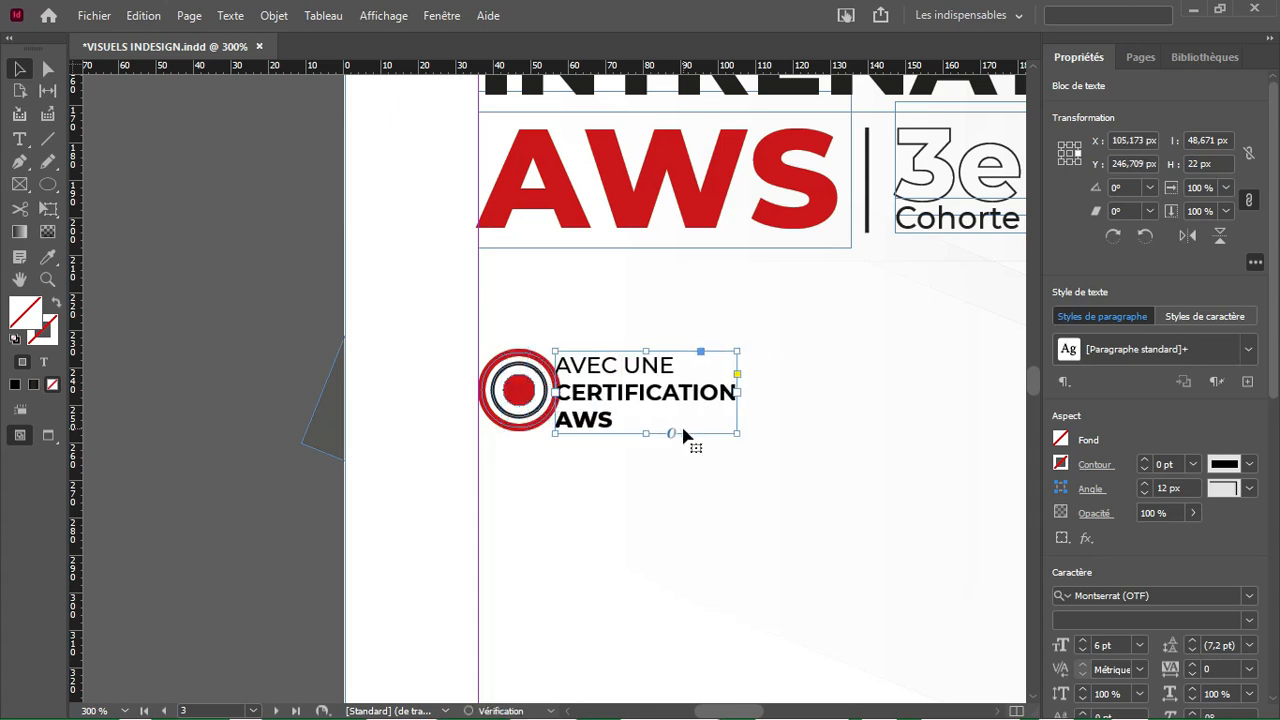
key("Left")
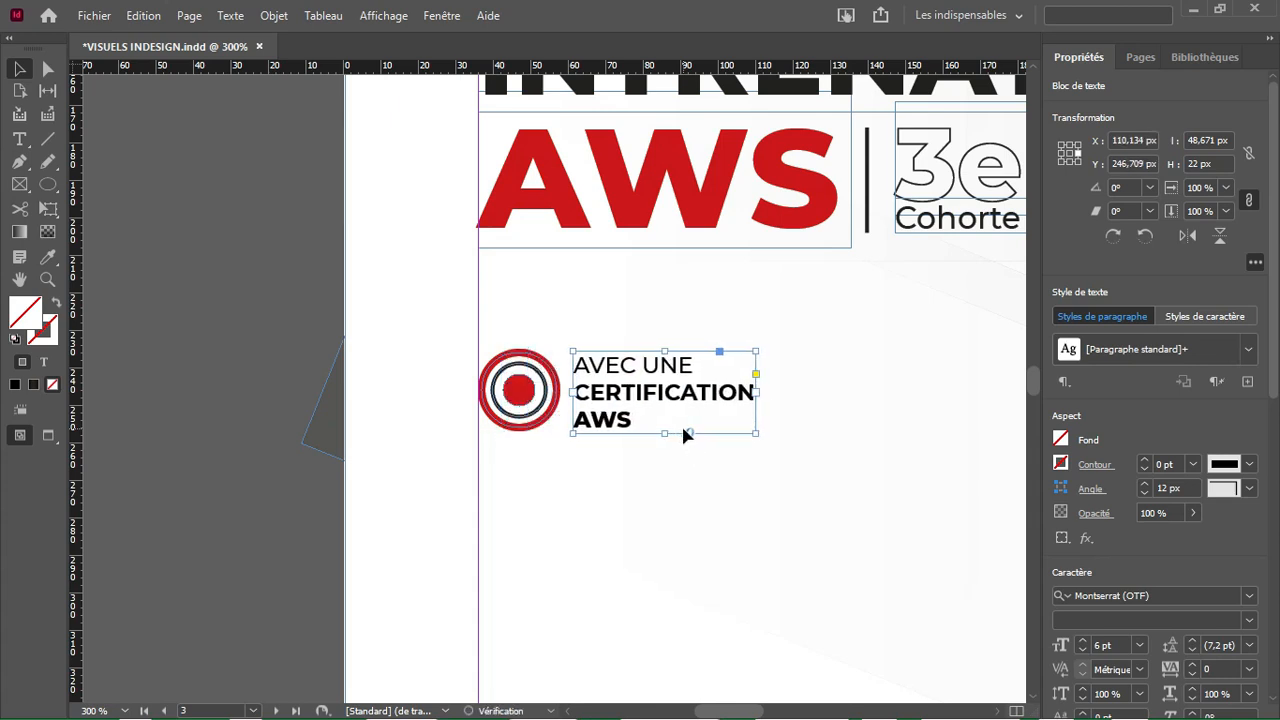
key("w")
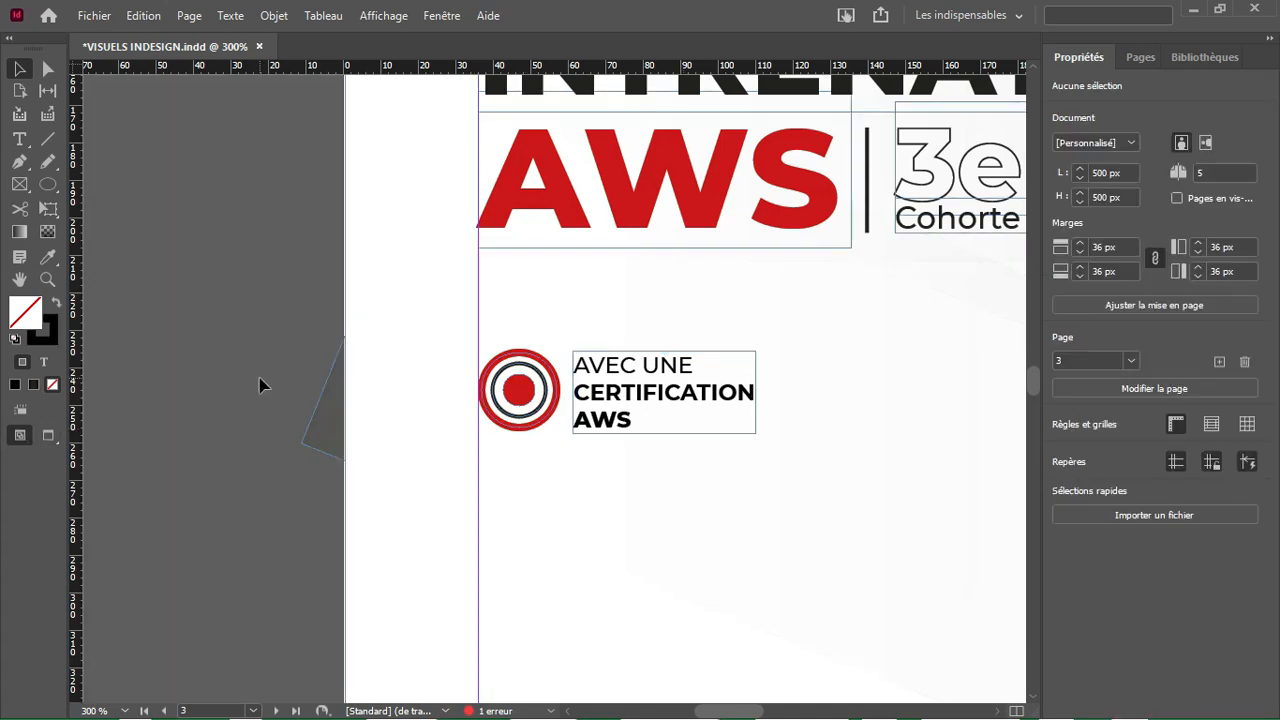
Step: Duplicate the certification text frame to the right on the same line, below Cohorte, and replace its text with 3 MOIS
left_click_drag(731, 713, 755, 714)
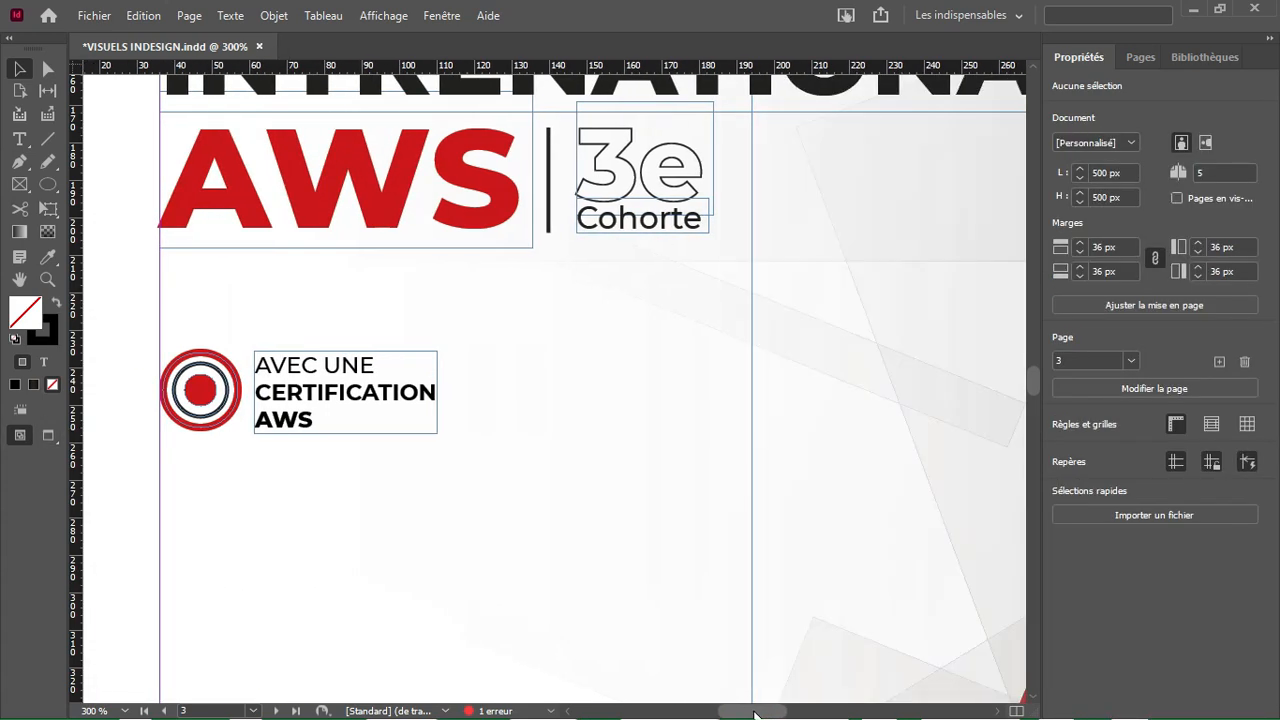
left_click(340, 412)
left_click_drag(340, 412, 669, 410)
double_click(667, 405)
key("ctrl+a")
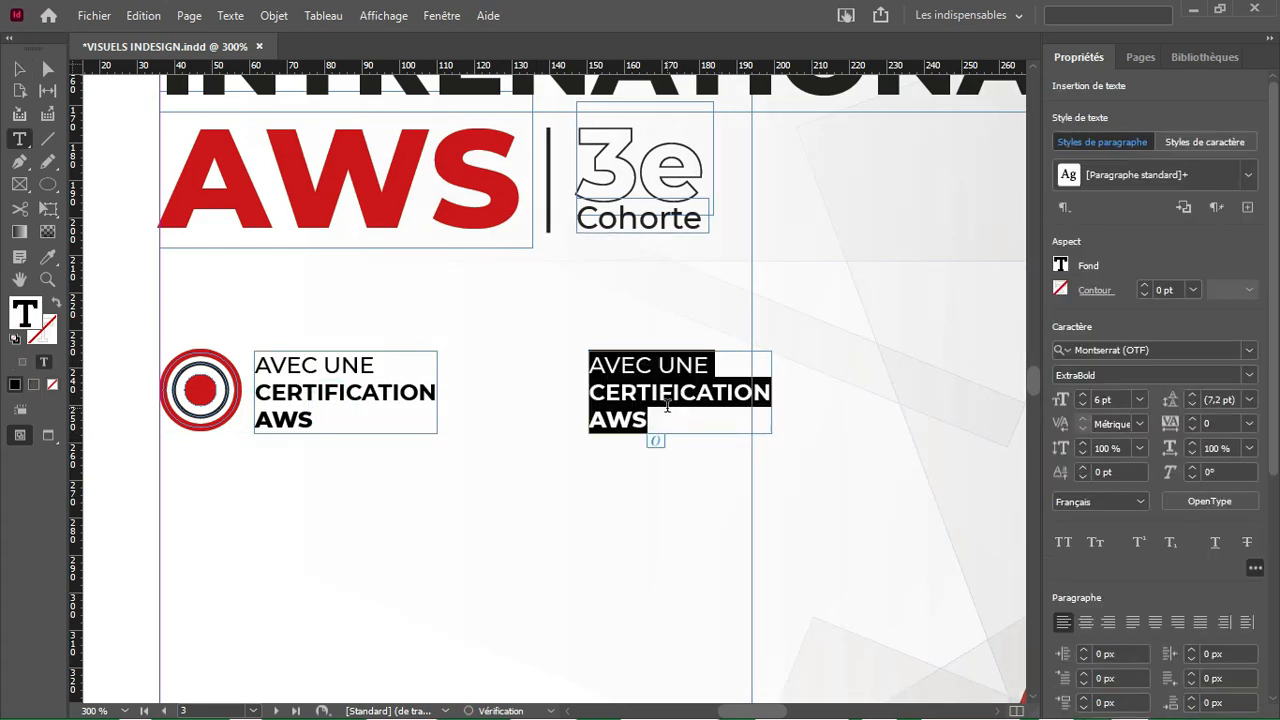
type("3 MOIS")
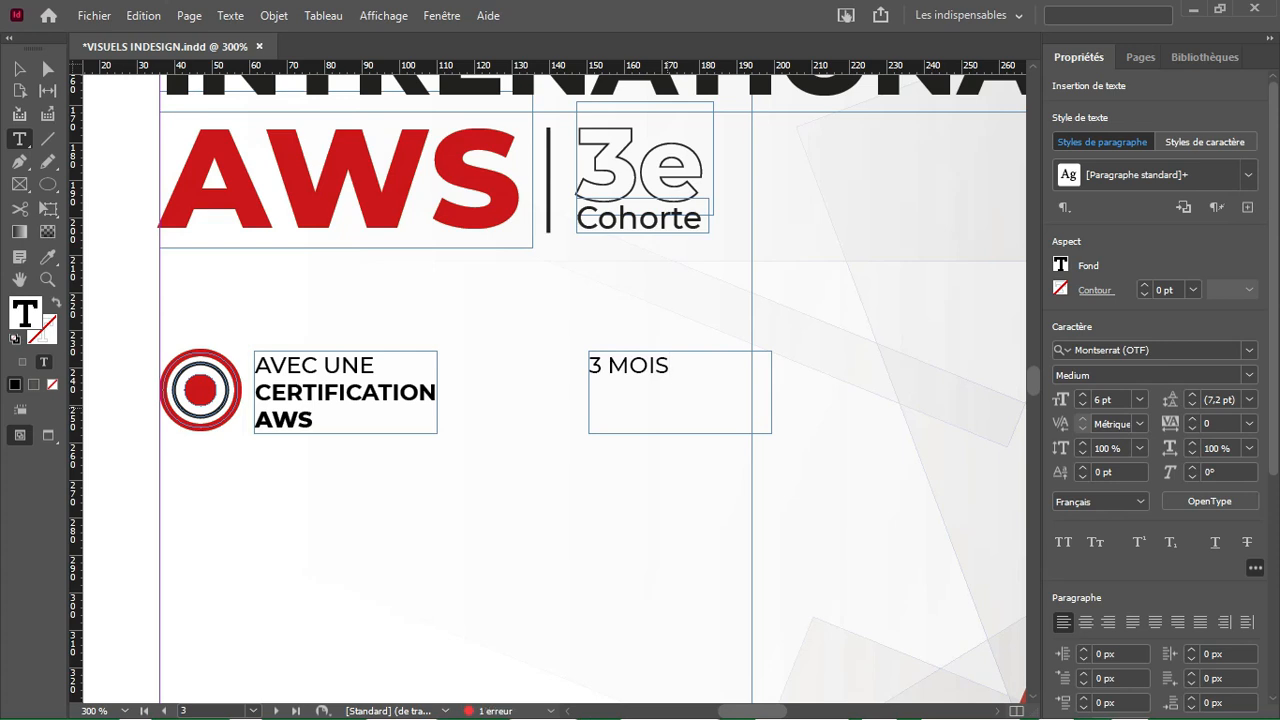
Step: Add DE FORMATION as the second line under 3 MOIS
key("Return")
type("DE FORMATIO")
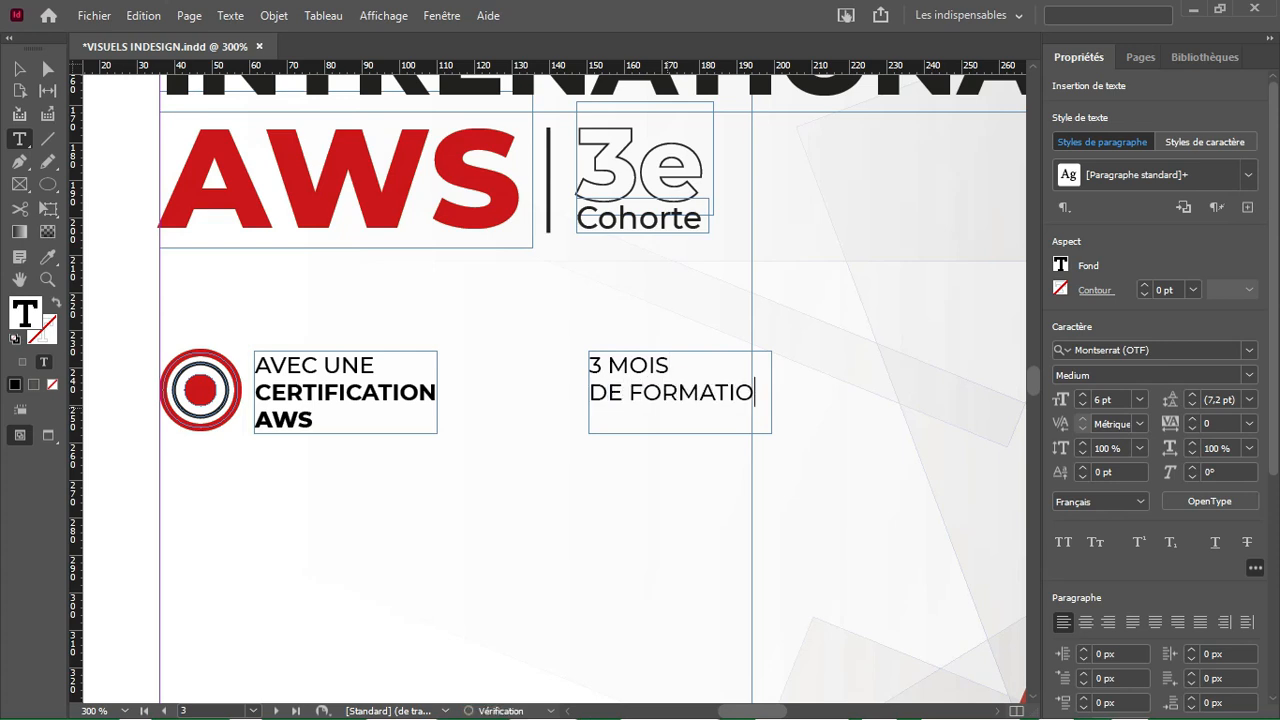
type("N")
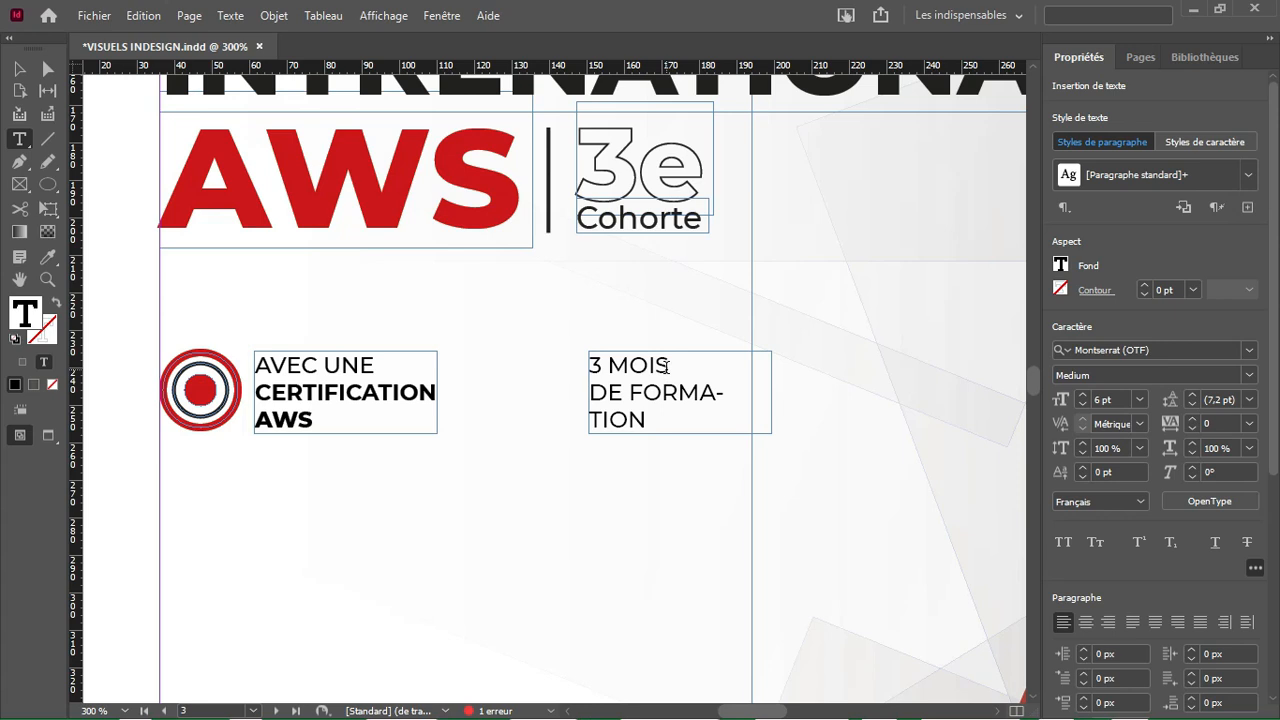
Step: Make 3 MOIS ExtraBold and resize the frame to about 52.9 × 14.3 px so DE FORMATION fits on one line
triple_click(667, 366)
left_click(1249, 375)
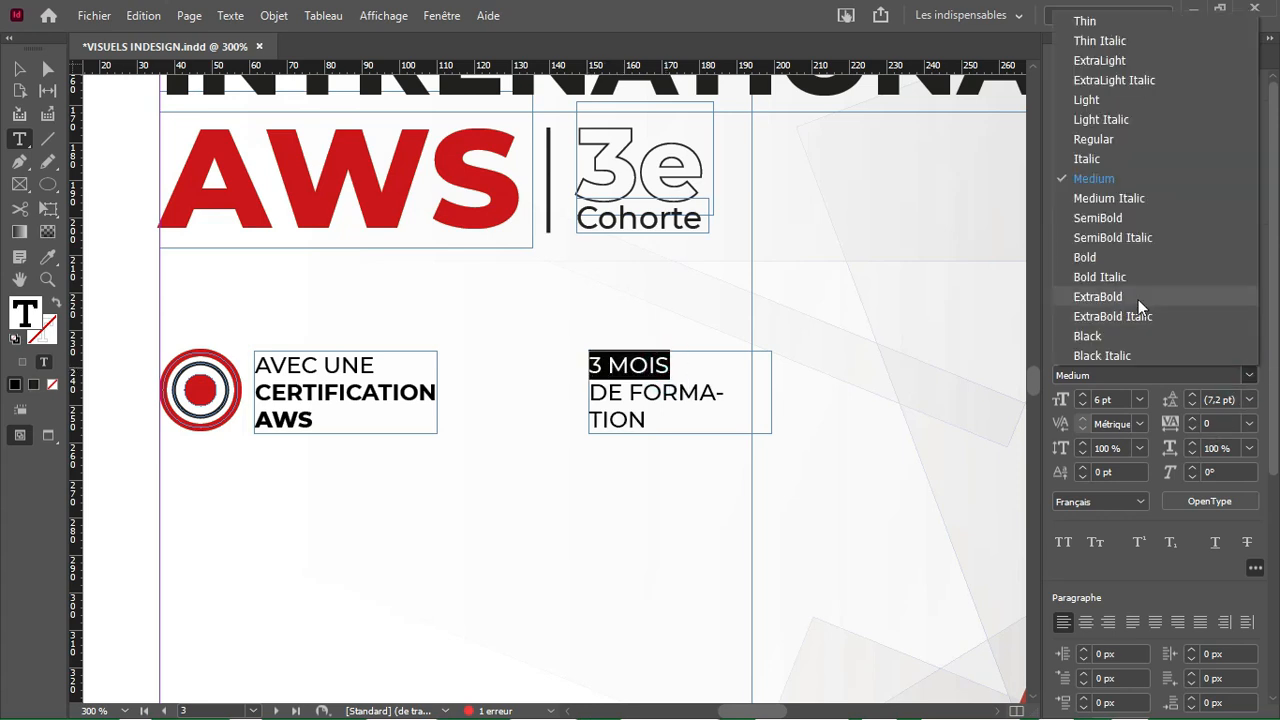
left_click(1138, 298)
key("Escape")
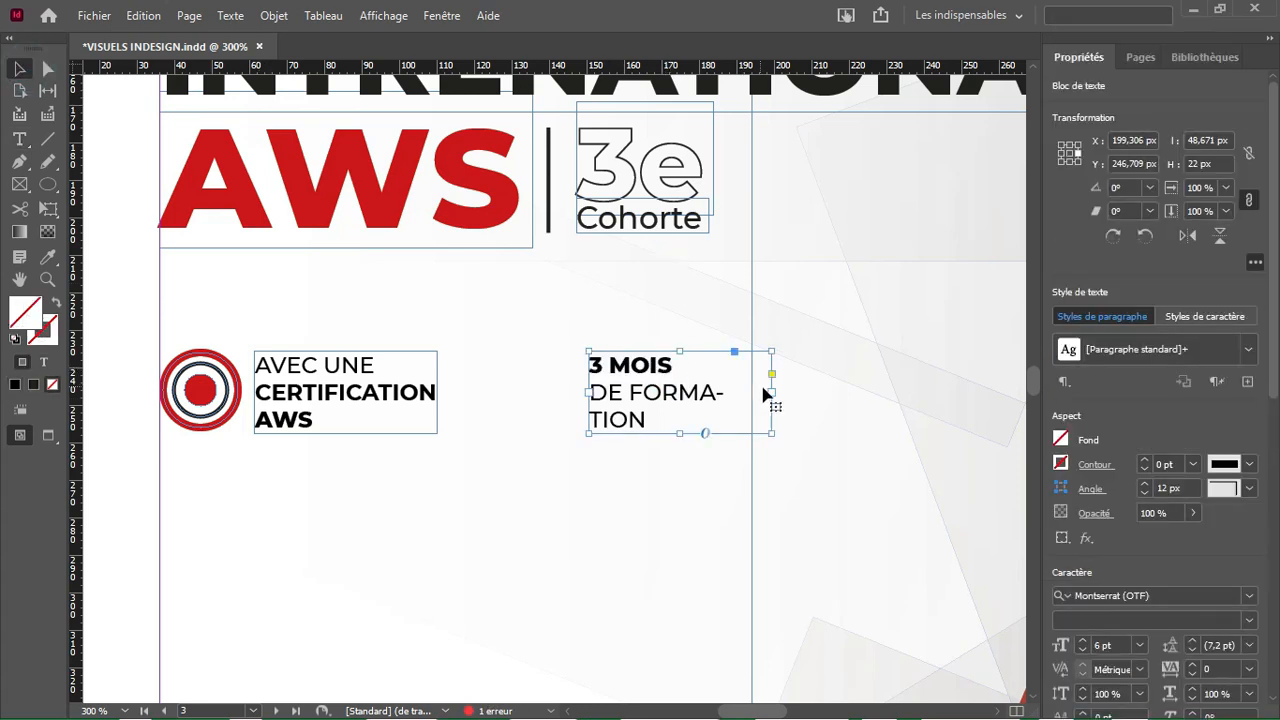
left_click_drag(771, 434, 790, 404)
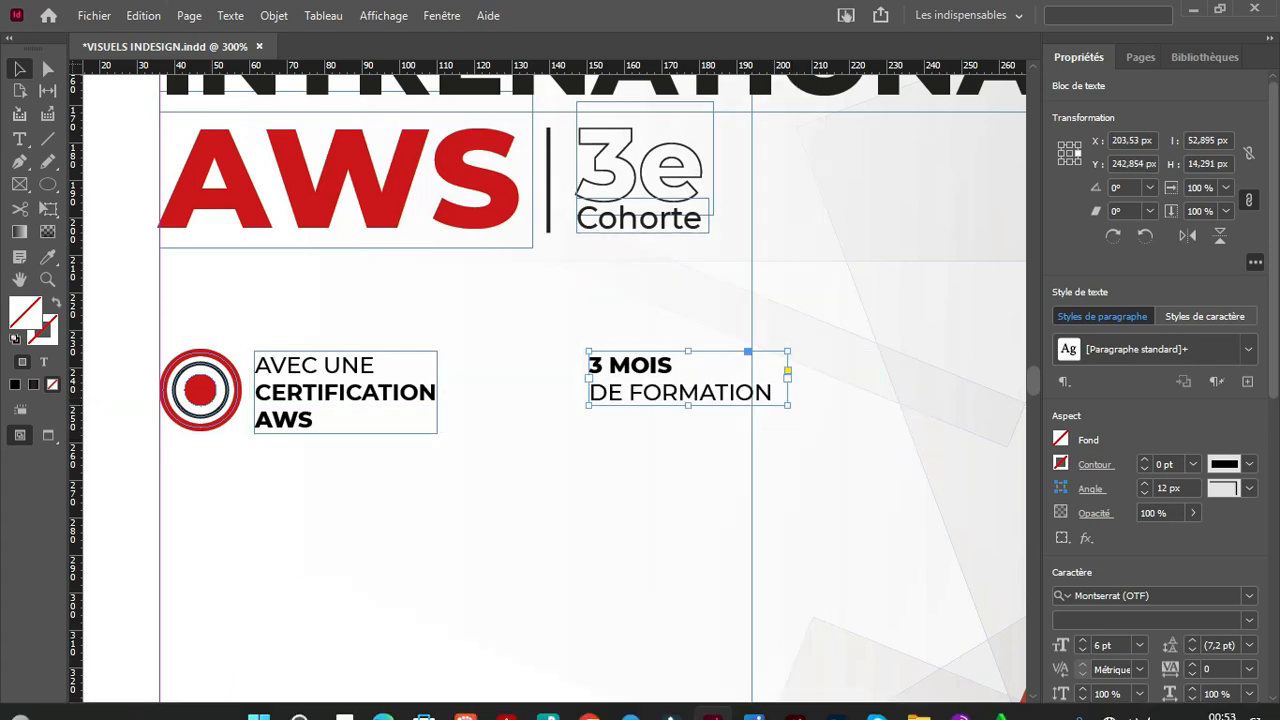
Step: Switch to File Explorer to look through the social-network logo folder for an icon, and return to the InDesign poster
left_click(940, 636)
left_click_drag(1146, 553, 1144, 650)
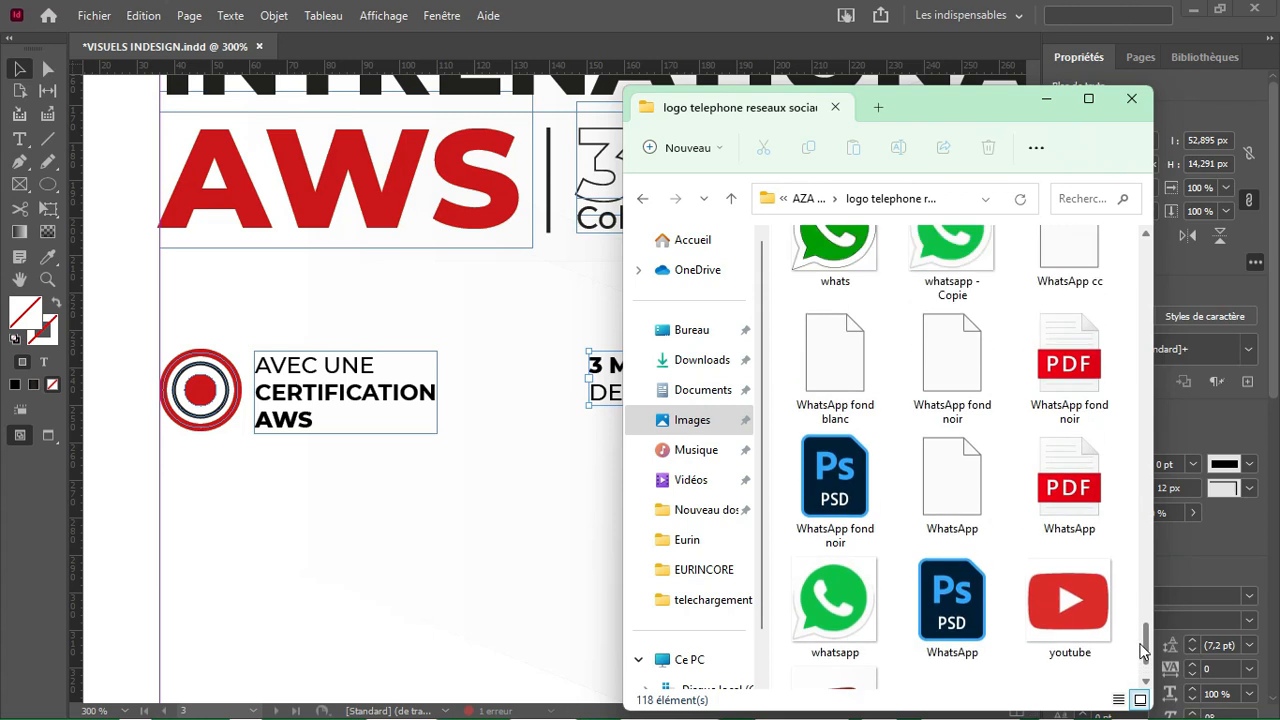
left_click(446, 412)
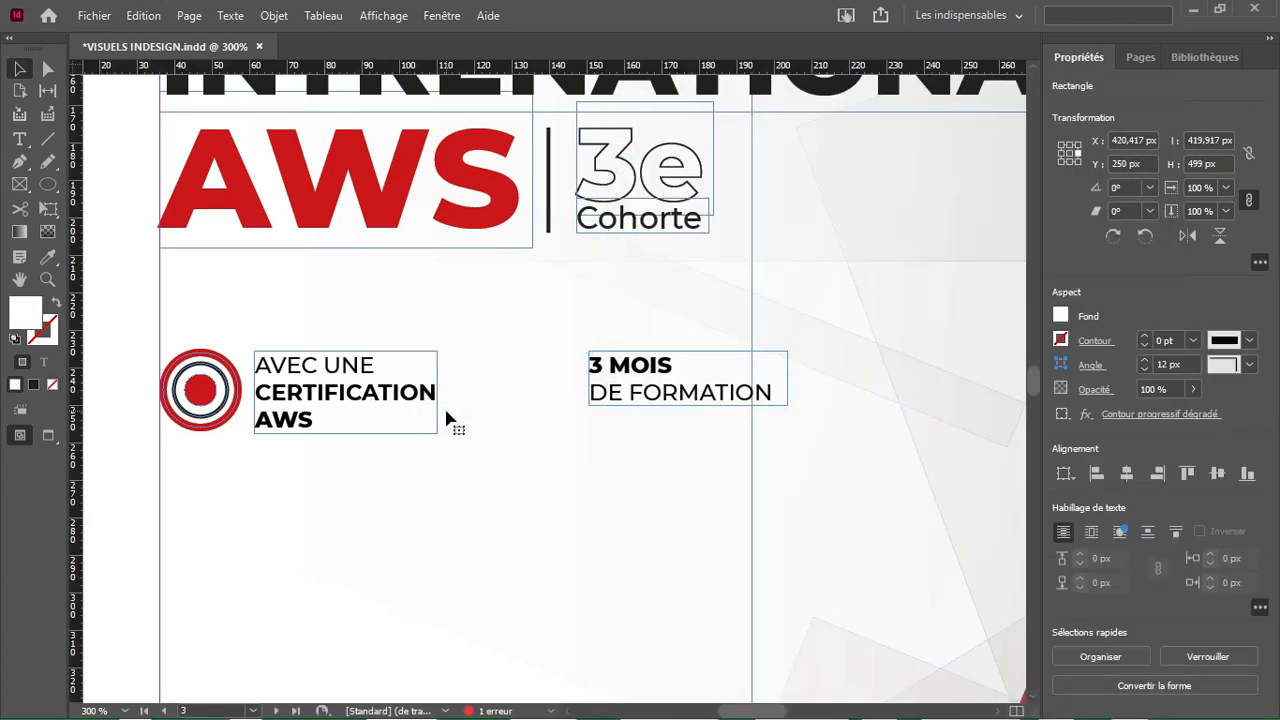
Step: Duplicate the 3 MOIS frame to the margin below the target icon, enlarged to about 158 × 46 px, with the text Prérequis and xx beneath
left_click_drag(624, 375, 197, 549)
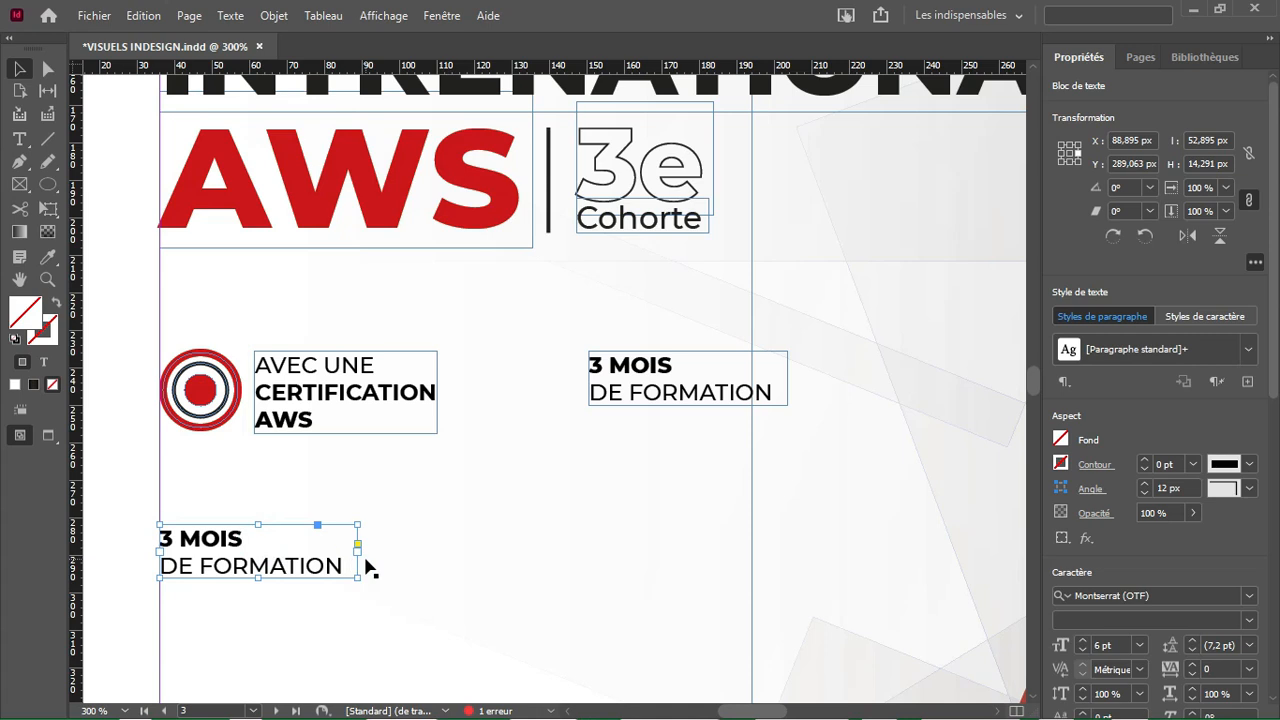
left_click_drag(357, 578, 751, 698)
key("t")
left_click(571, 614)
key("ctrl+a")
type("Pr")
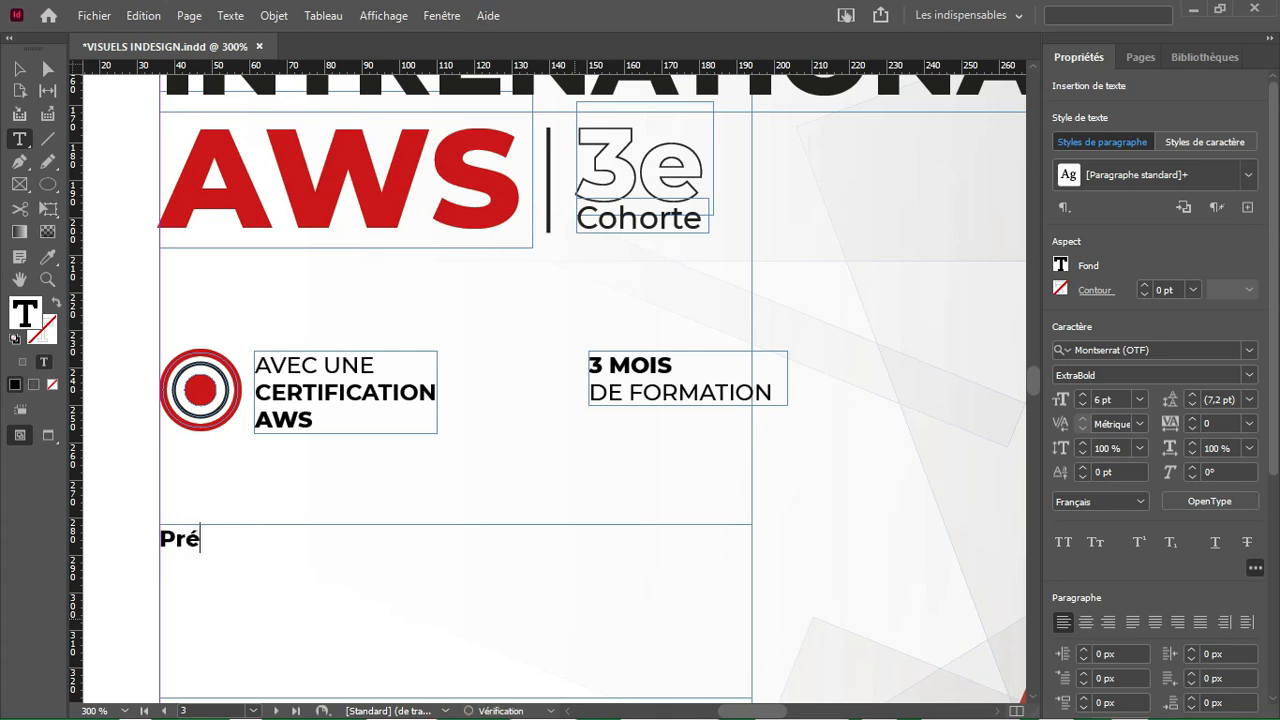
type("érequis")
key("Return")
type("xx")
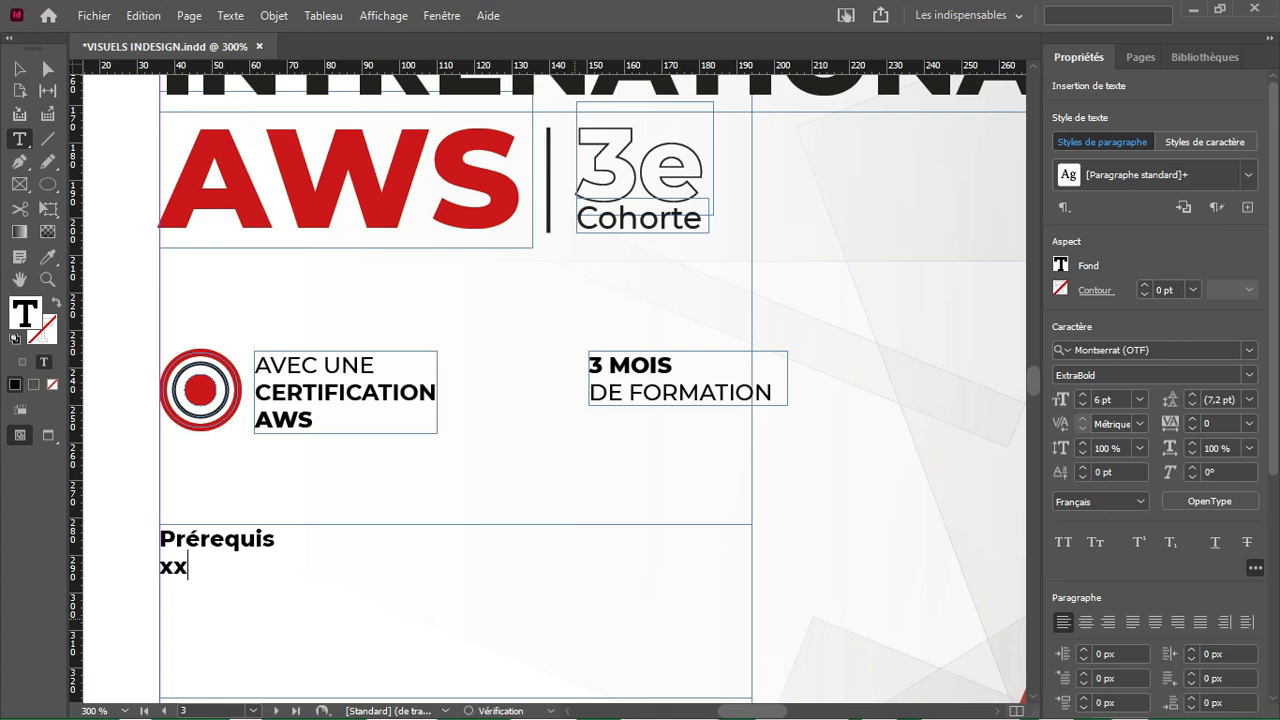
Step: Set the xx line to Medium weight and extend the placeholder to five full lines of x characters
double_click(186, 570)
left_click(1249, 375)
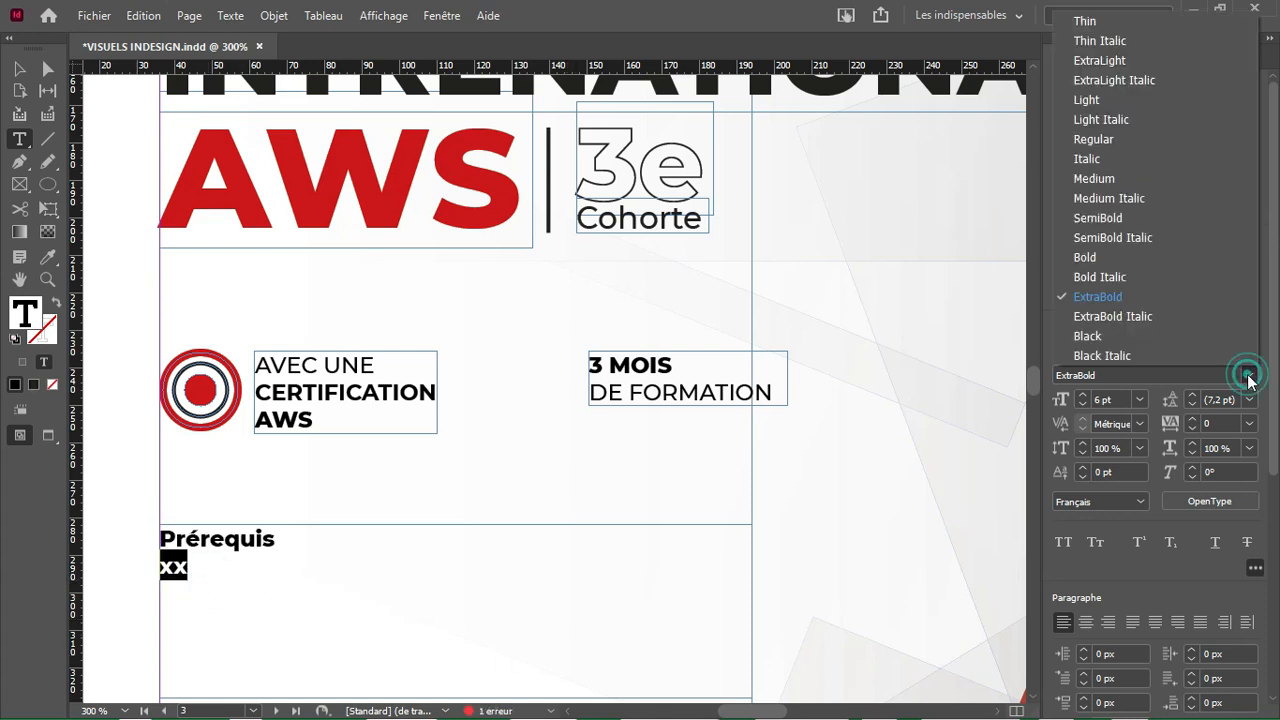
left_click(1097, 257)
left_click(228, 563)
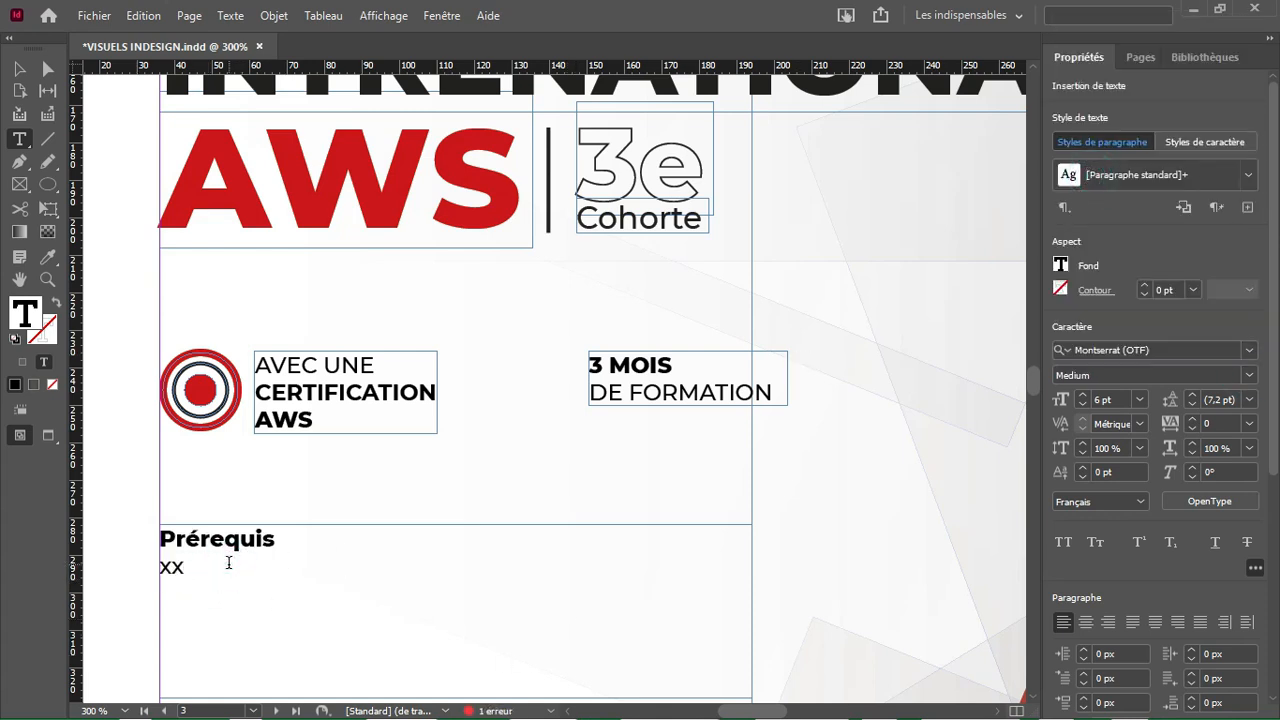
type("xxxxxxxxxxxxxxxxxxxxxxx")
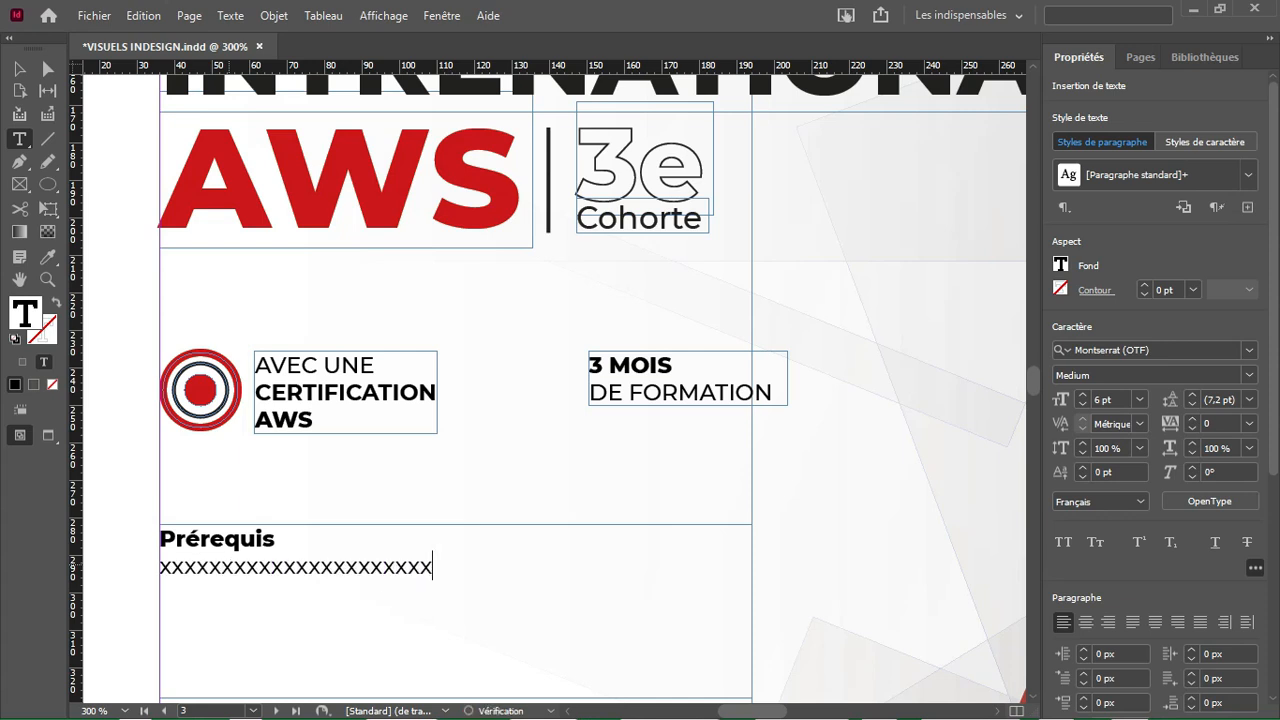
type("xxxxxxxxxxxxxxxxxxxxxxxxxxxxxxxxxxxxxxxxxxxxxxxxxxxxxxxxxxxxxxxxxxxxxxxxxxxxxxxxxxxxxxxxxxxxxxxxxxxxxxxxxxxxxxxxxxxxxxxxxxxxxxxxxxxxxxxxx")
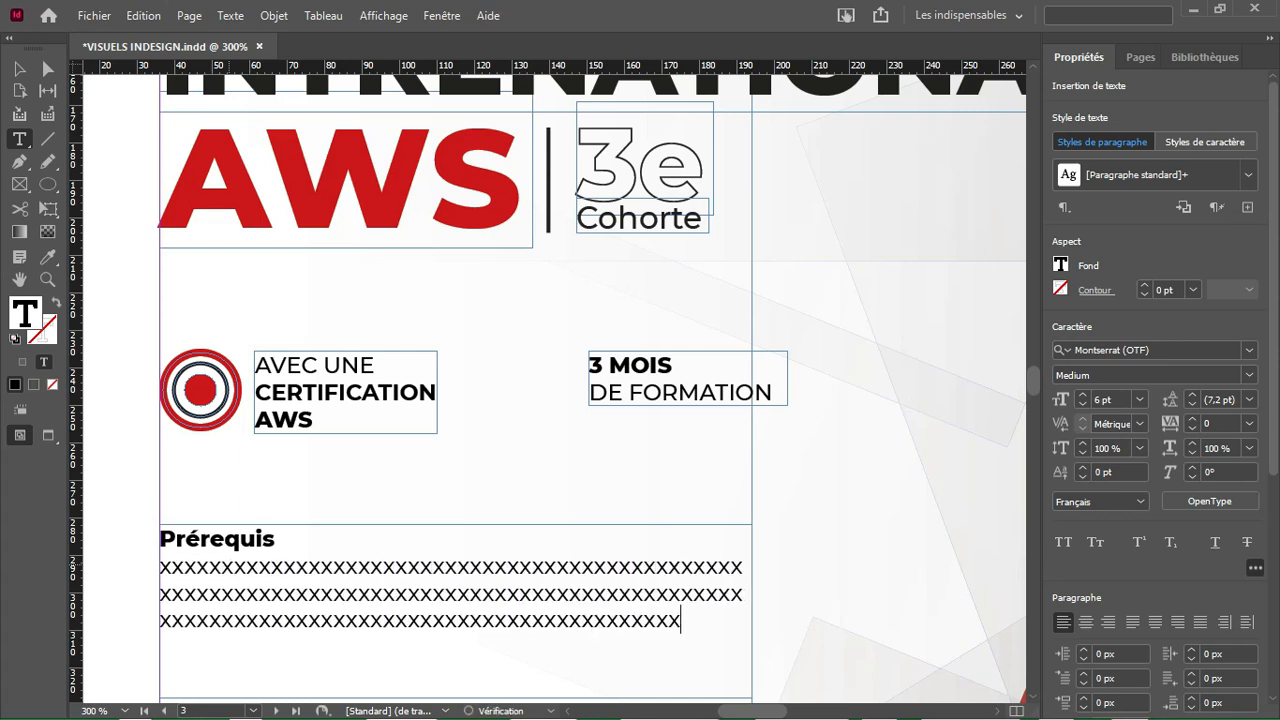
type("xxxxxxxxxxxxxxxxxxxxxxxxxxxxxxxxxxxxxxxxxxxxxxxxxxxxxxxxxxxxxxxxxxxxxxxxxxxxxxxxxxxxxxx")
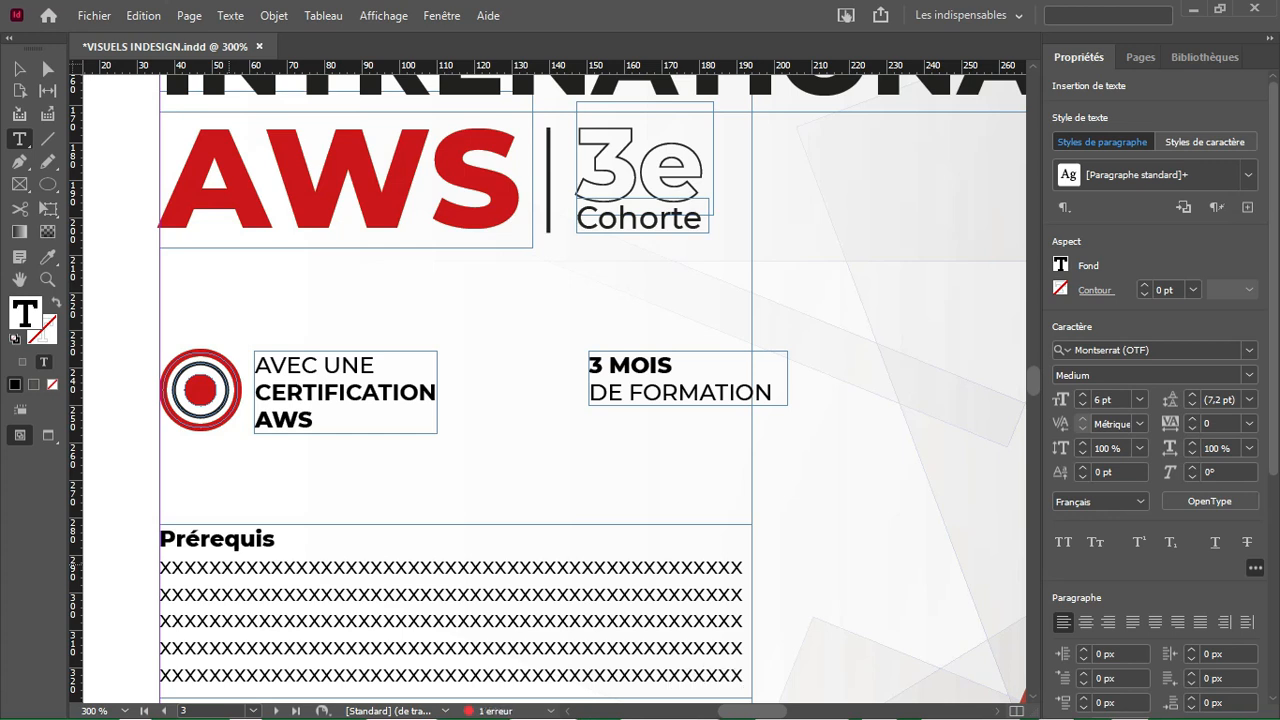
Step: Move the Prérequis text frame down by about 7 px
key("ctrl+minus")
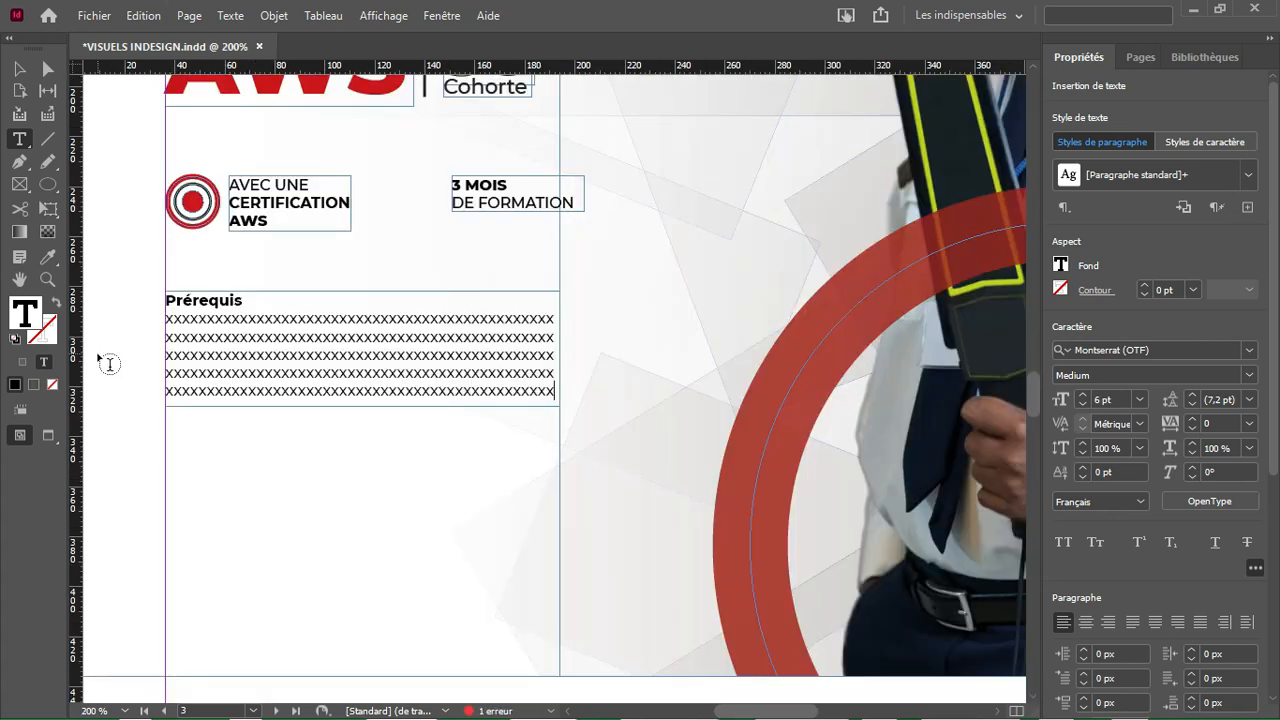
left_click(18, 69)
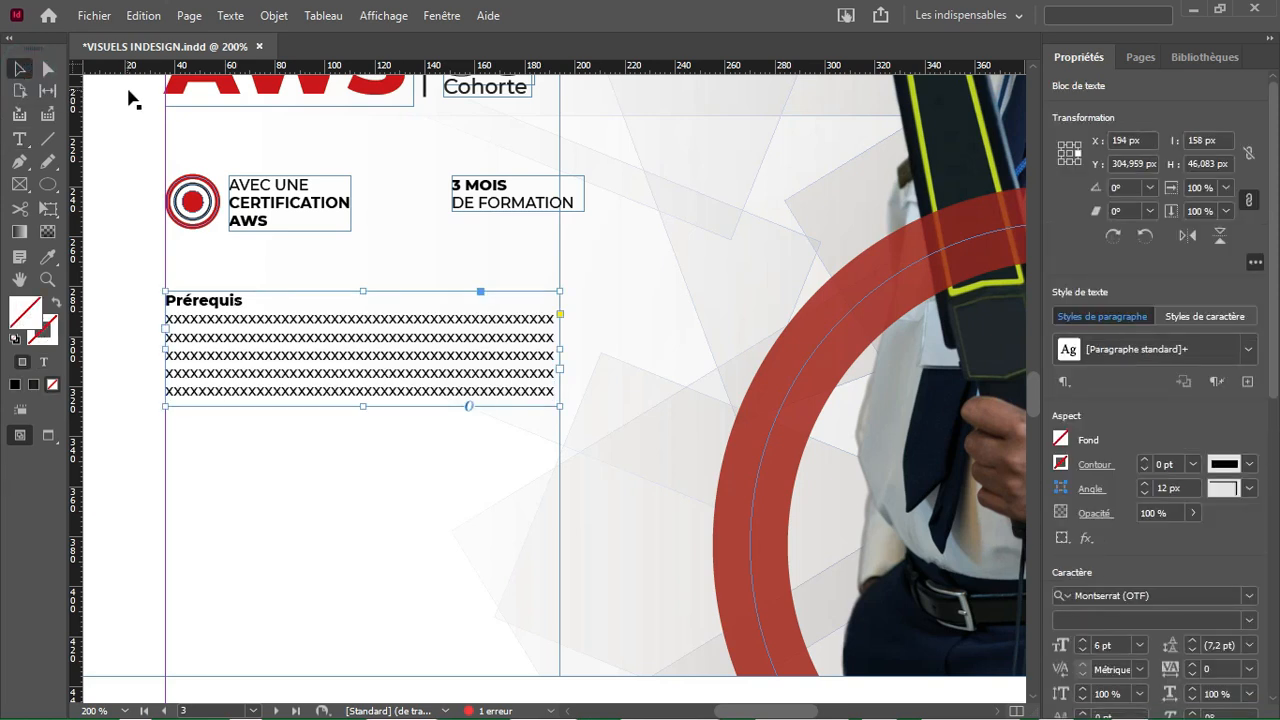
key("shift+Down")
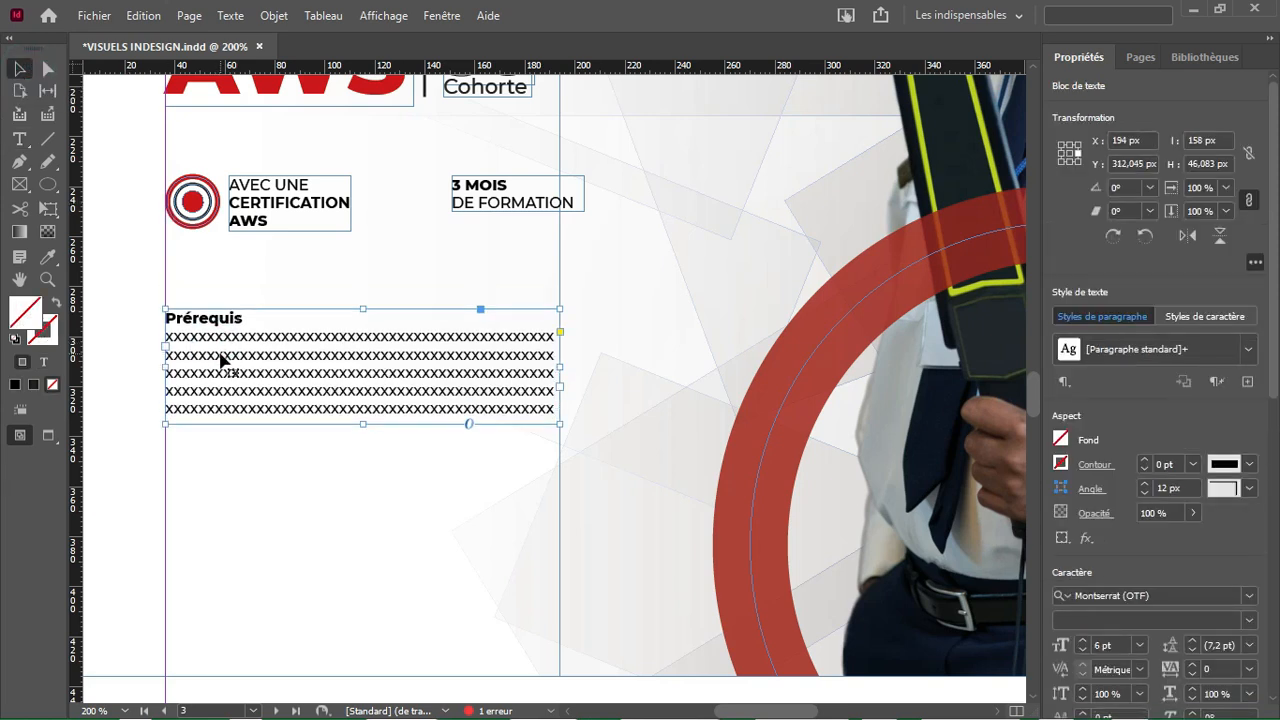
Step: Duplicate the Prérequis frame directly below itself and change the copy's heading to Inscription
left_click_drag(222, 356, 224, 512)
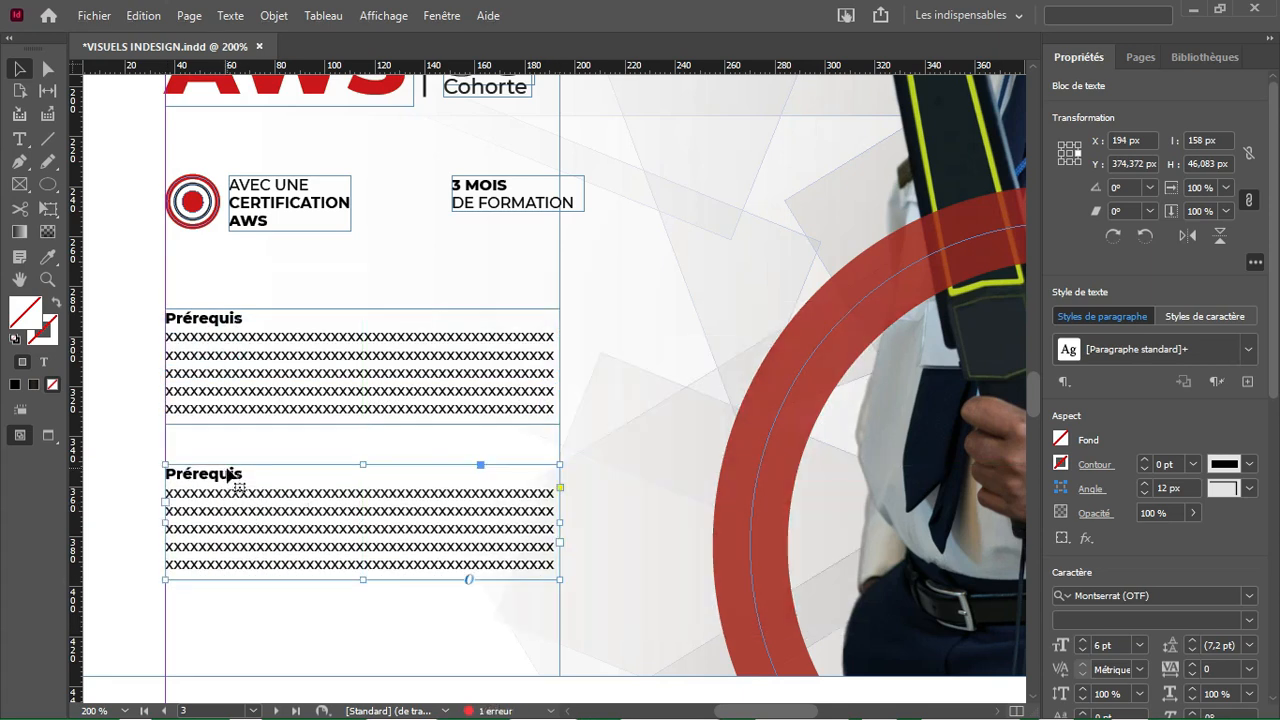
double_click(229, 474)
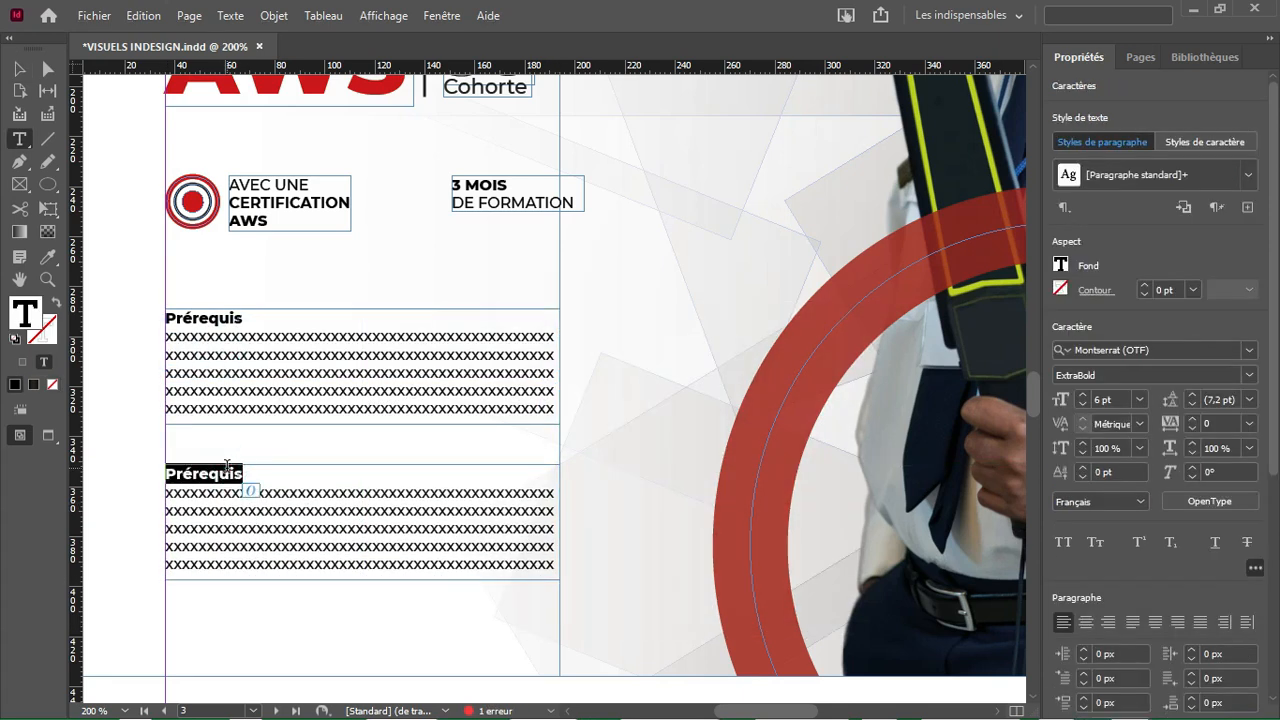
type("Insc")
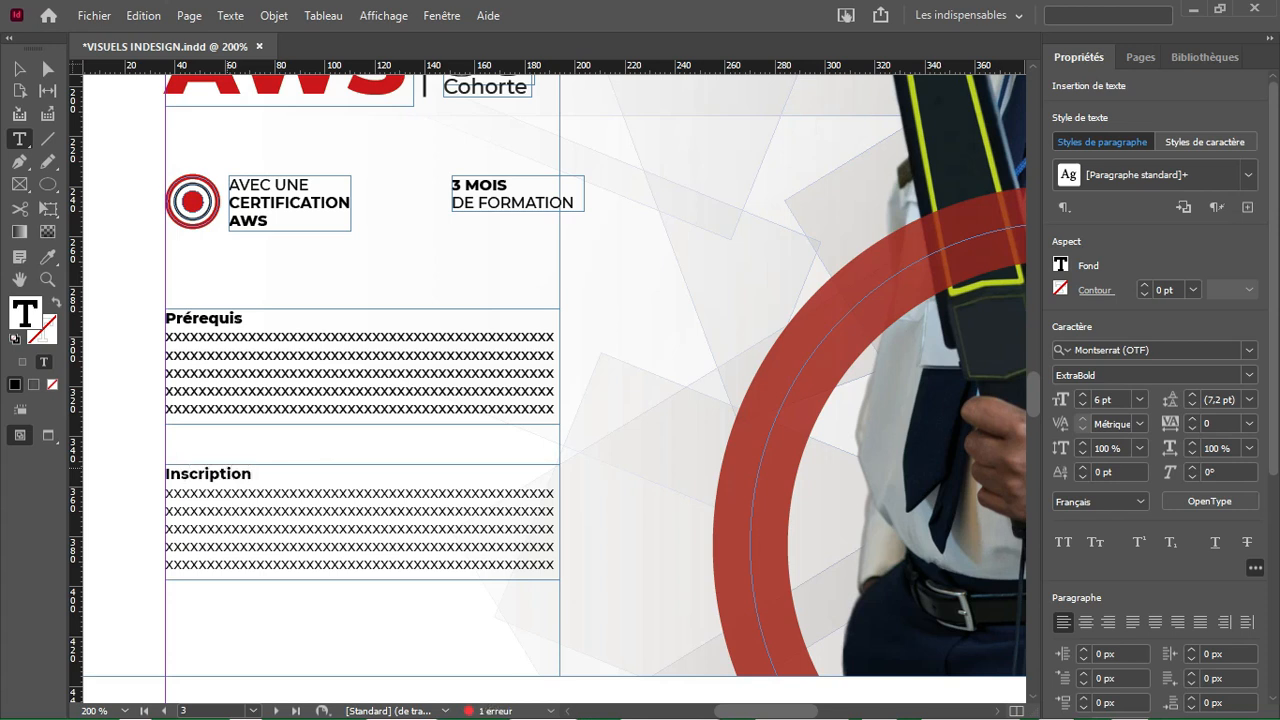
type("ription")
Step: Insert a blank line under the Inscription and Prérequis headings and extend both frames to hold all five placeholder lines
key("Return")
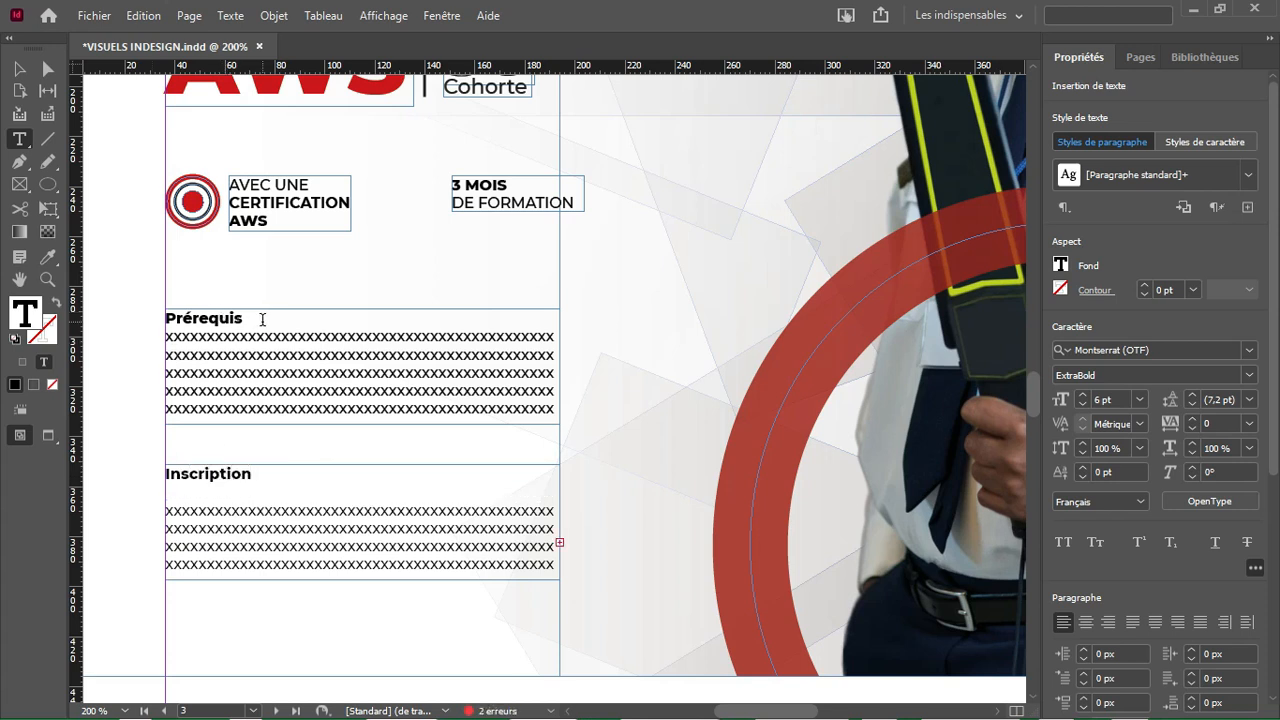
left_click(262, 319)
key("Return")
left_click(19, 68)
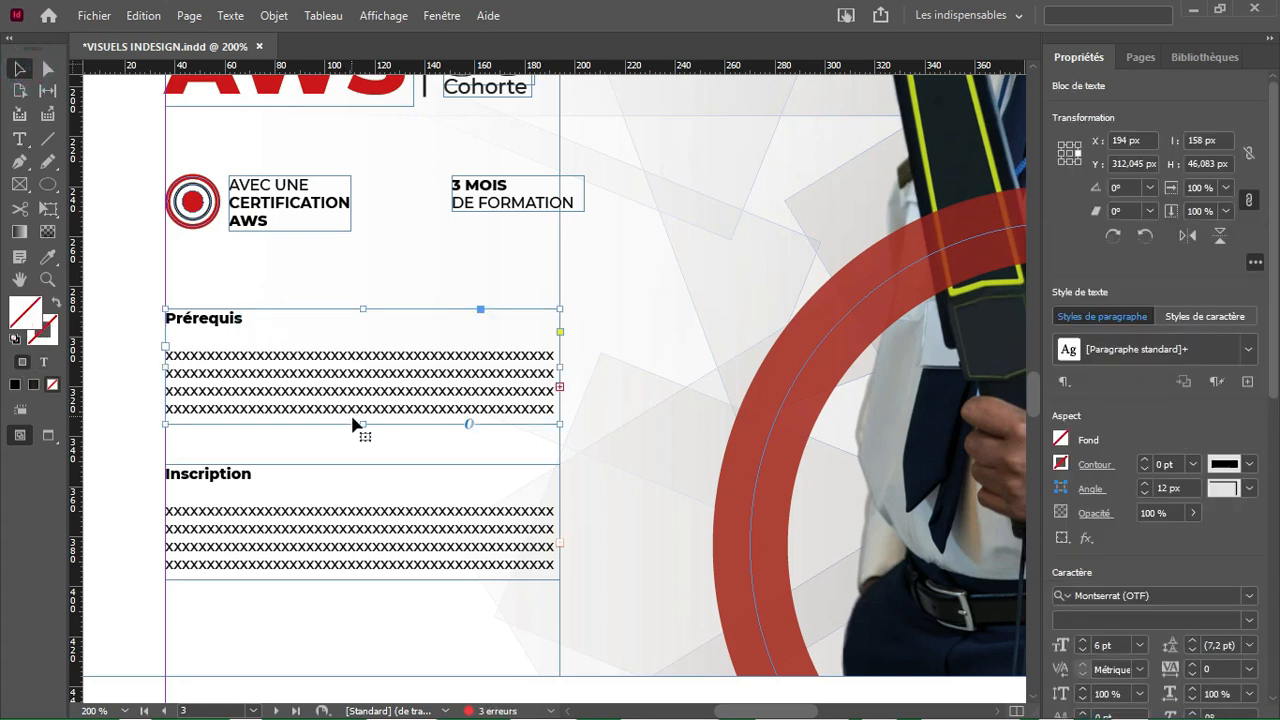
mouse_move(363, 422)
left_mouse_down()
mouse_move(363, 451)
mouse_move(363, 434)
left_mouse_up()
left_click(309, 493)
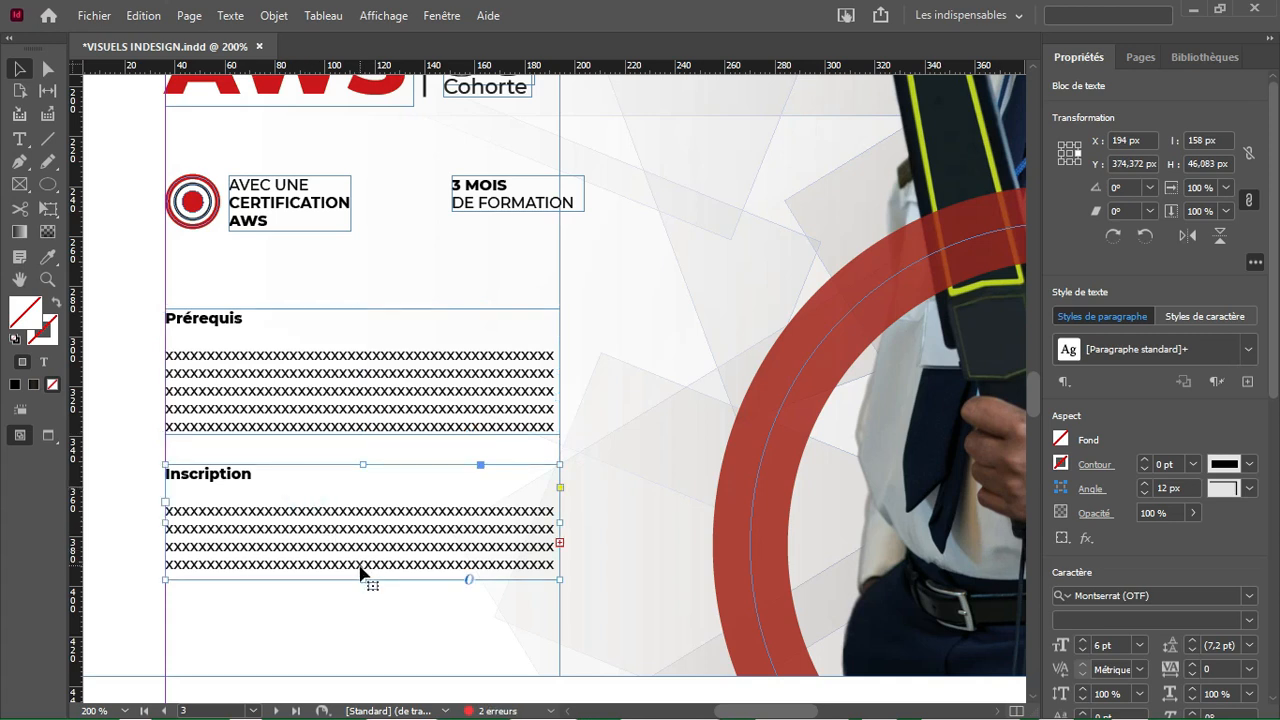
left_click_drag(362, 579, 363, 597)
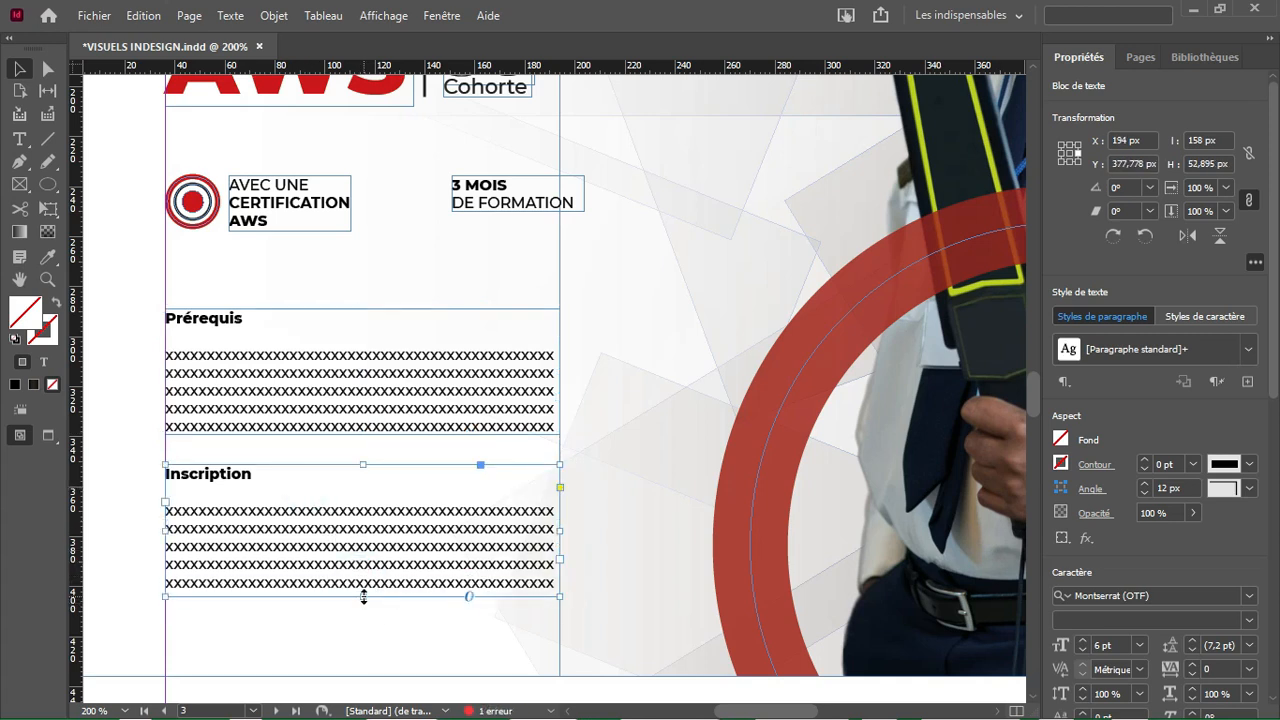
Step: Nudge the Inscription frame up by about 0.7 px overall and deselect it
key("shift+Down")
key("shift+Down")
key("shift+Up")
key("Up")
key("Up")
key("Up")
key("Up")
key("Up")
key("Up")
key("Up")
key("Up")
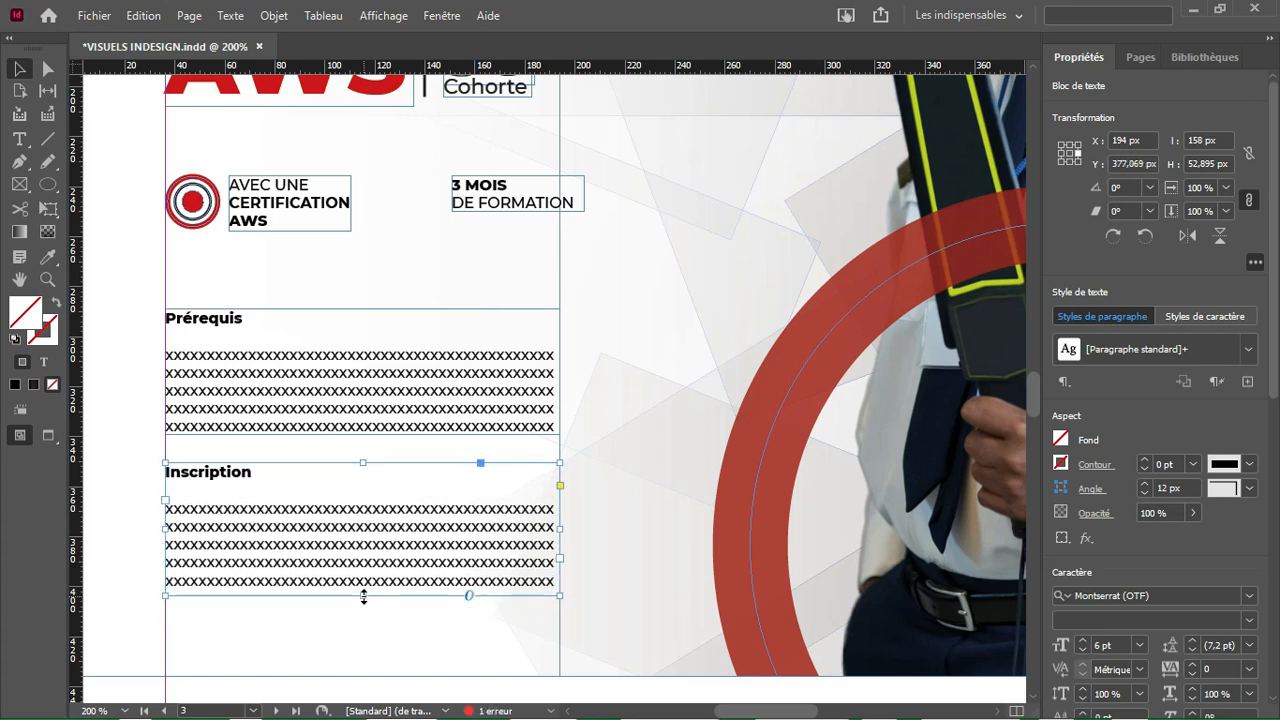
key("ctrl+minus")
left_click(246, 494)
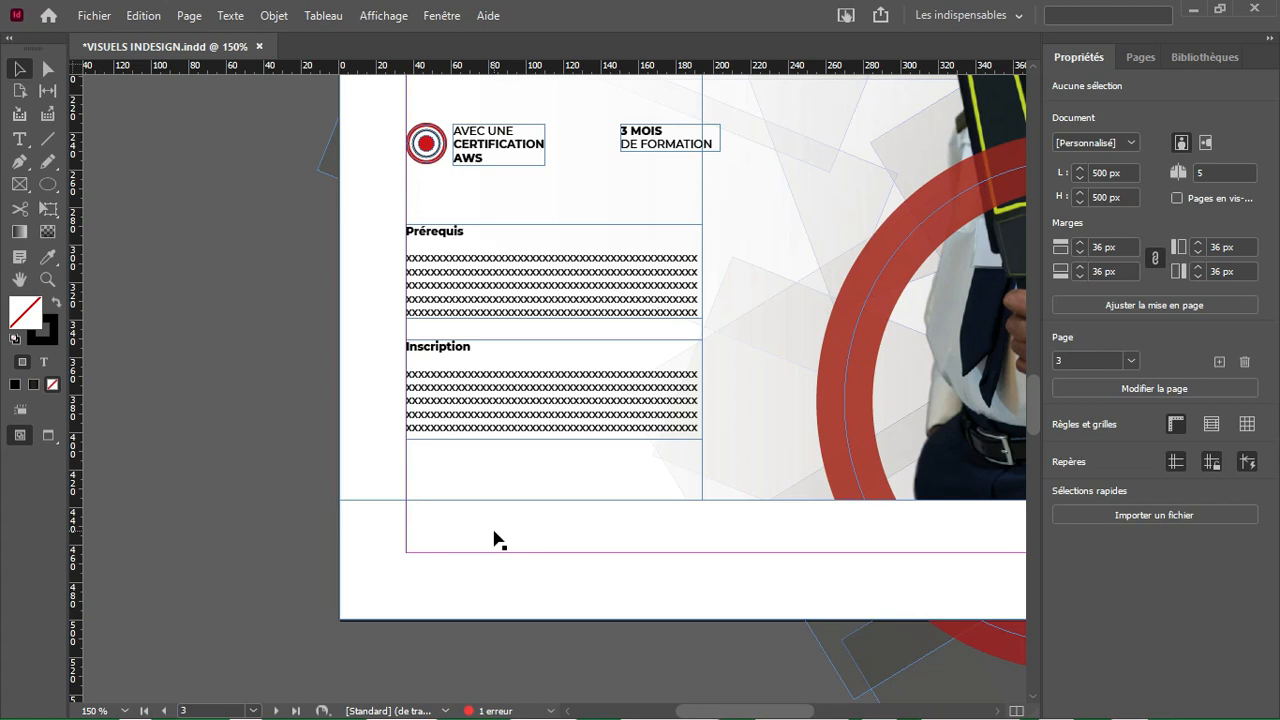
Step: Duplicate the 3 MOIS frame into the white band at the foot of the page and replace its text with Logo
left_click(657, 153)
left_click_drag(657, 153, 472, 537)
double_click(472, 536)
key("ctrl+a")
type("Log")
Step: Set the Logo text to Black weight at 11 pt and fit its frame to about 32 × 12 px
key("ctrl+a")
left_click(1249, 375)
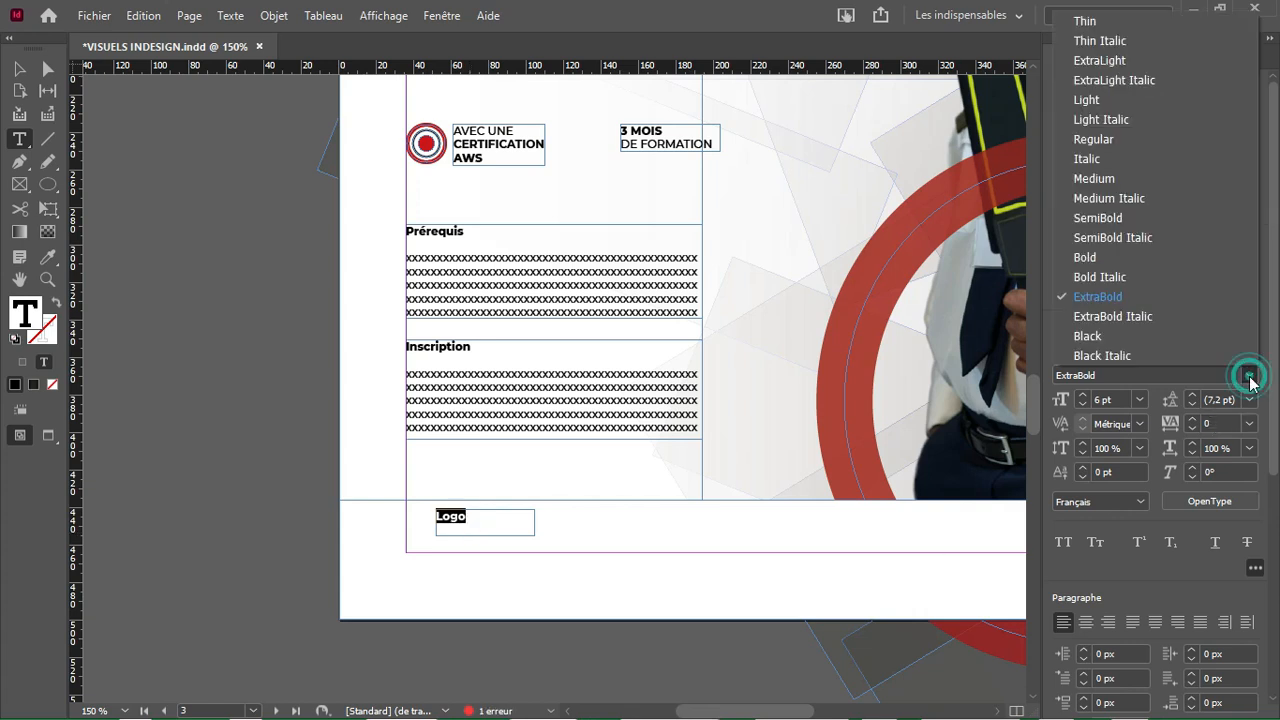
left_click(1150, 338)
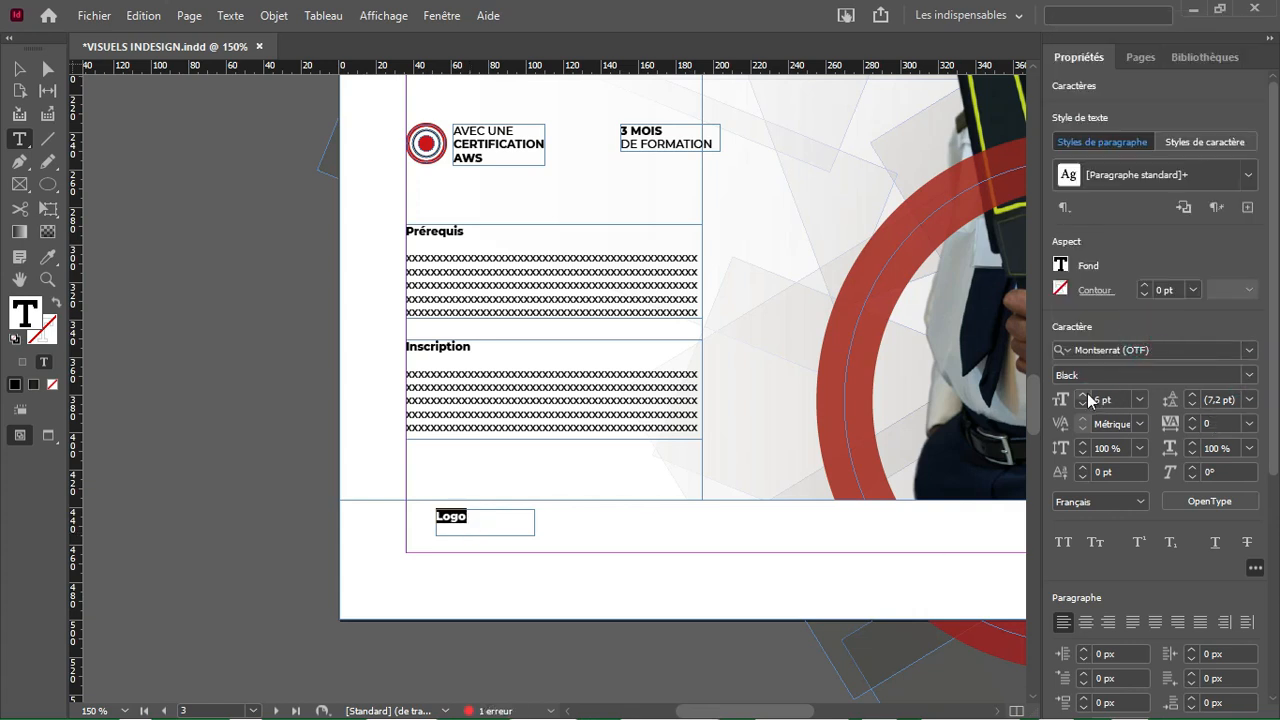
left_click(1086, 395)
left_click(19, 68)
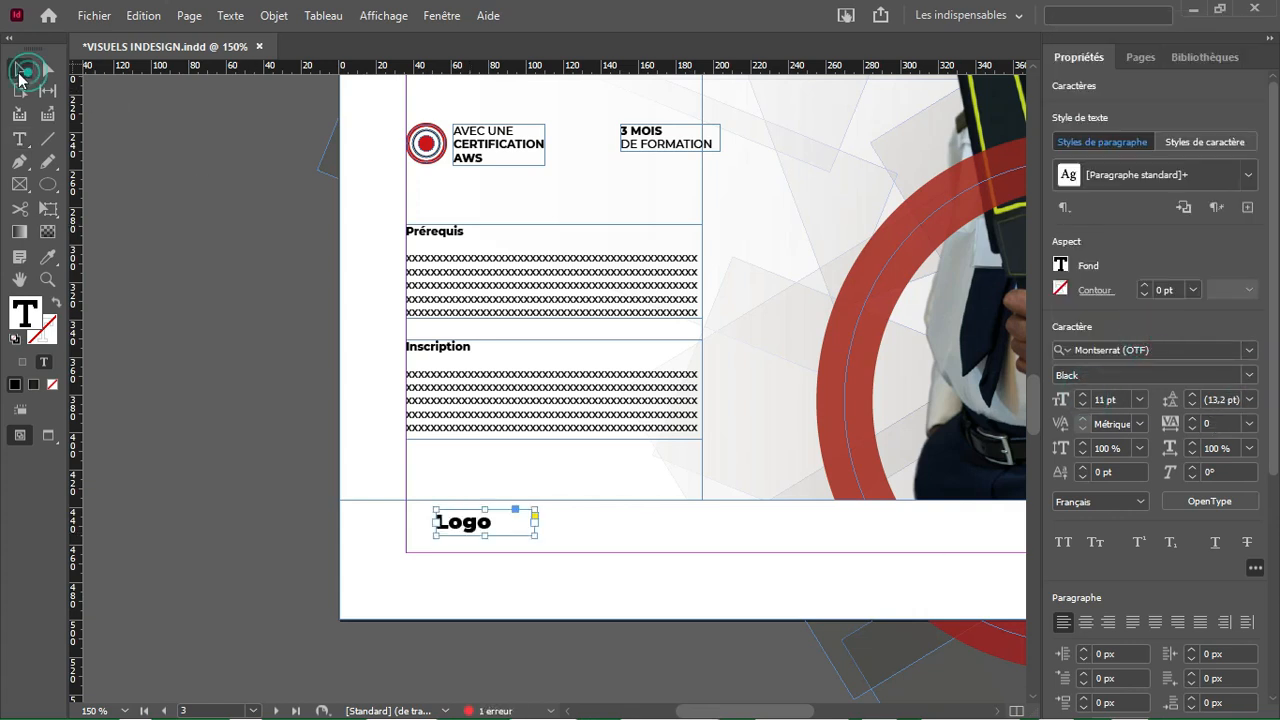
double_click(534, 535)
Step: Duplicate the Logo frame to the right on the same line and fill the copy's text with the red C=15 M=100 swatch
left_click_drag(487, 530, 608, 528)
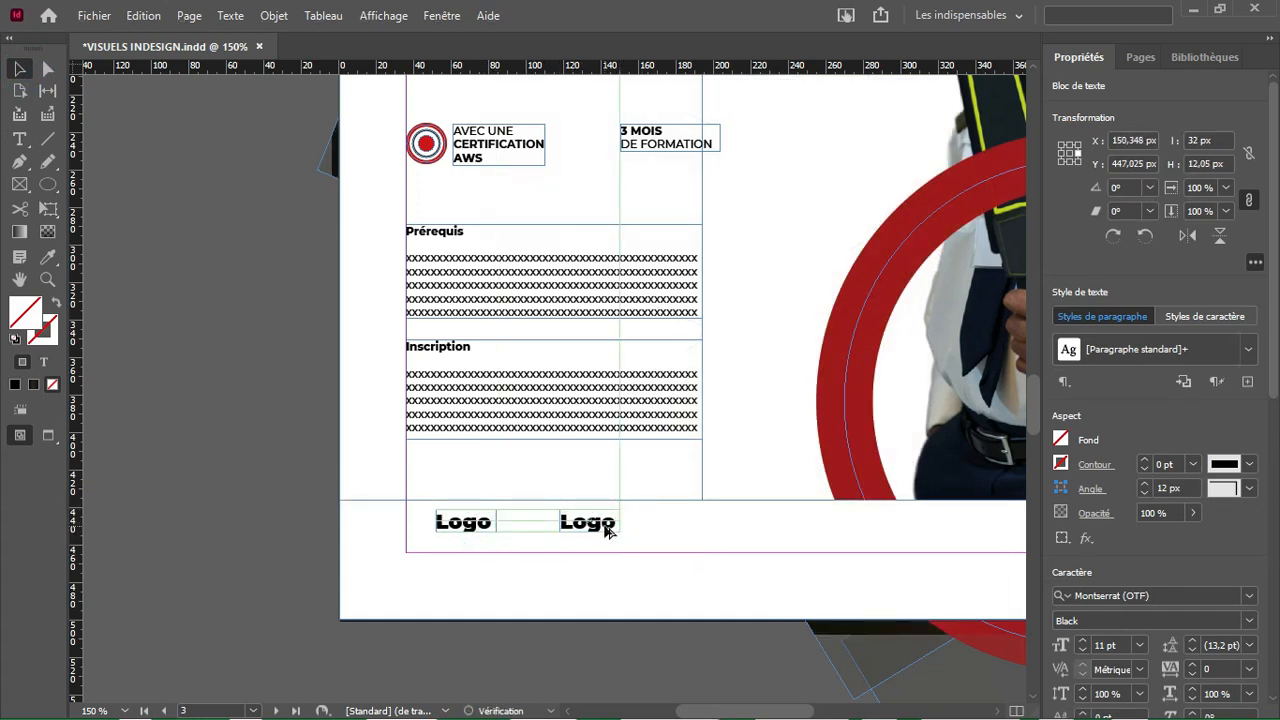
double_click(588, 521)
left_click(1061, 268)
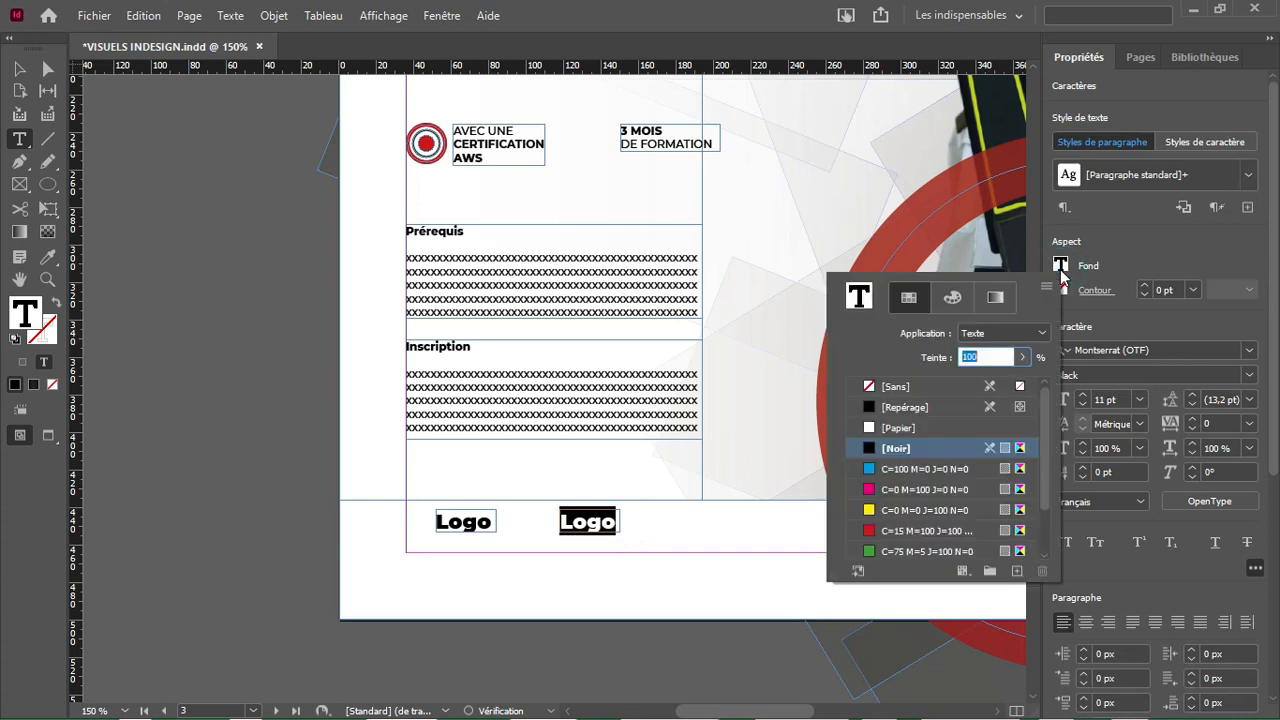
left_click(919, 532)
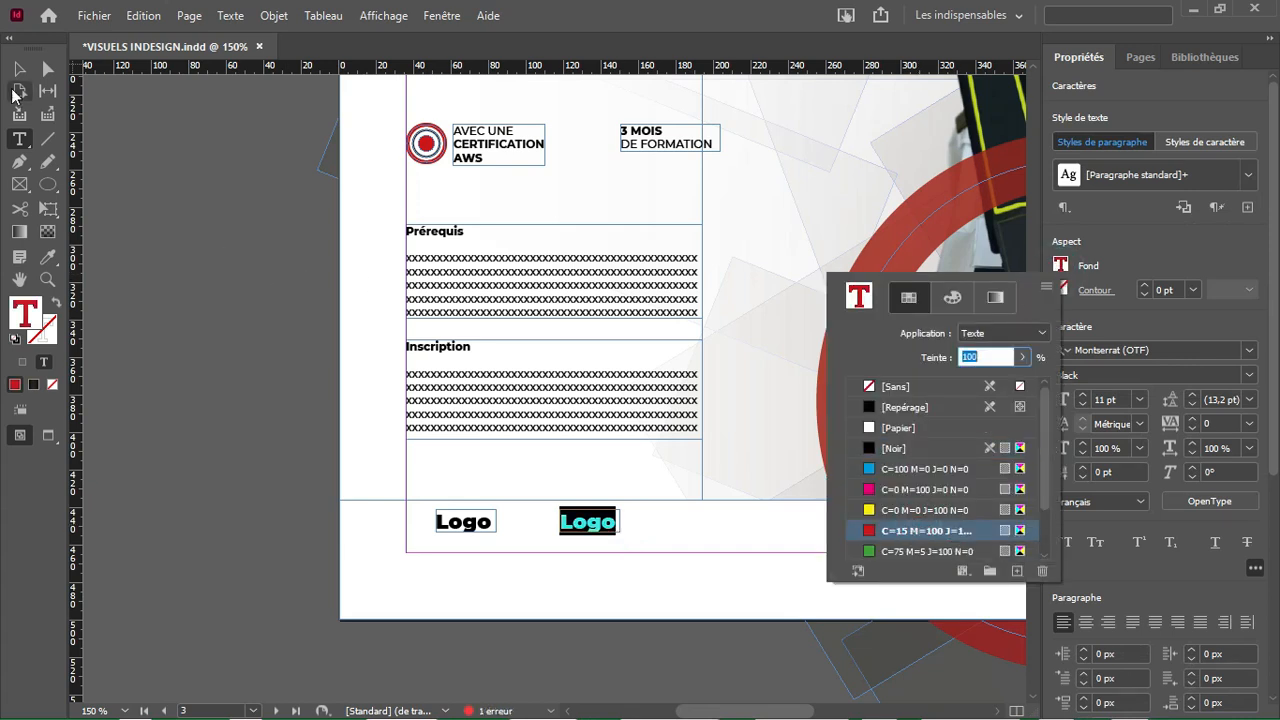
left_click(17, 70)
Step: Move both Logo frames to the left margin and duplicate the pair to the right on the same line
left_click(437, 528, "shift")
key("shift+Left")
key("shift+Left")
key("Left")
key("Left")
left_click_drag(437, 528, 686, 527)
left_click(667, 557)
Step: Fill the third Logo's text in the footer row with the dark blue C=100 M=90 swatch
double_click(679, 523)
double_click(677, 521)
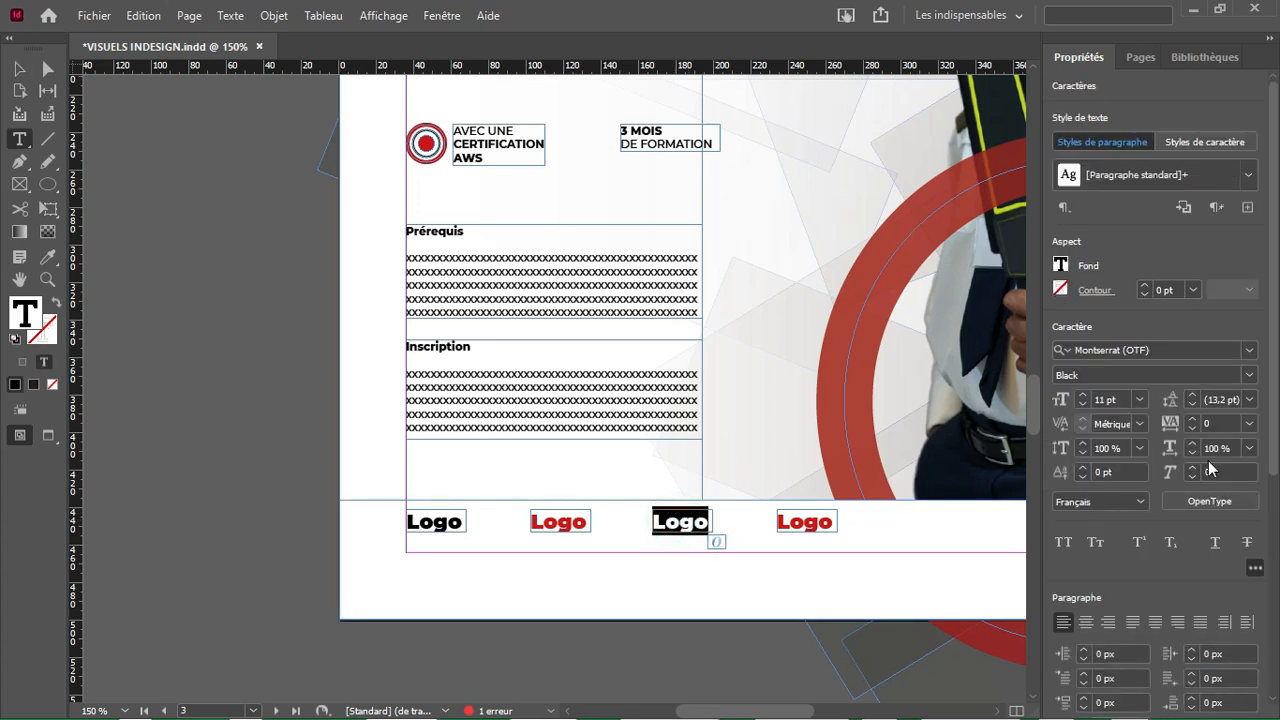
left_click(1064, 266)
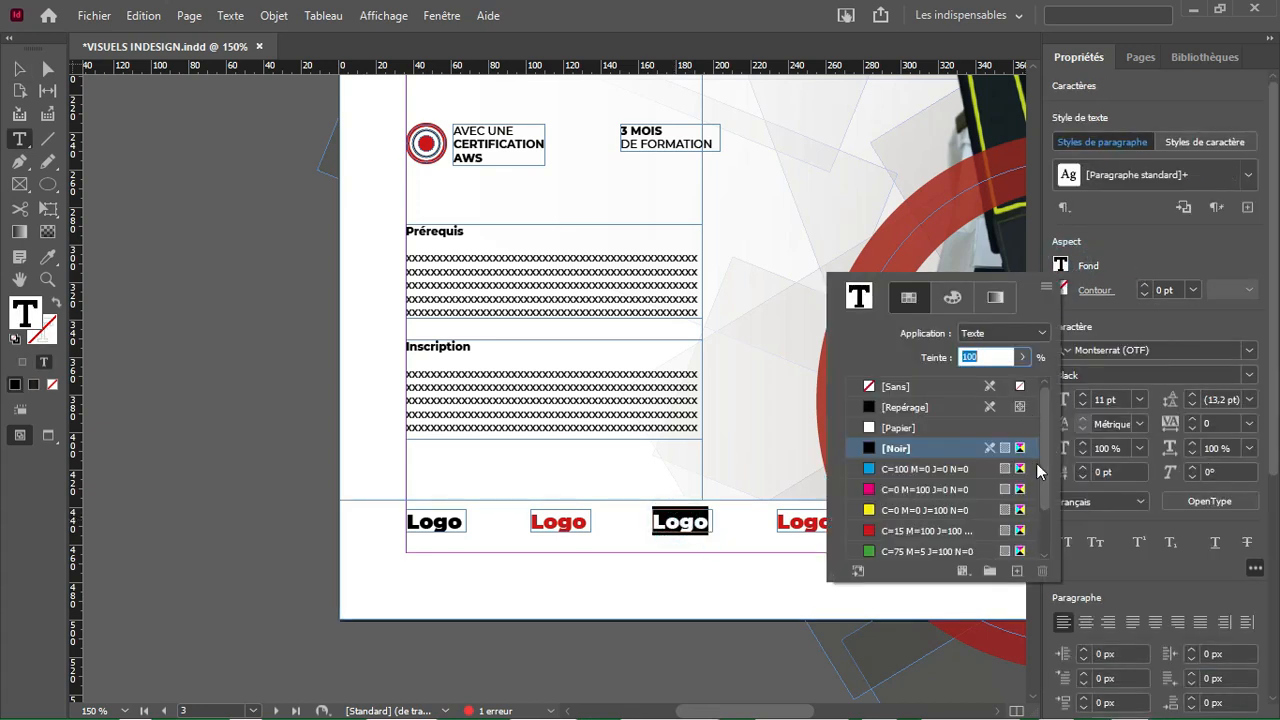
left_click_drag(1038, 472, 1036, 522)
left_click(968, 511)
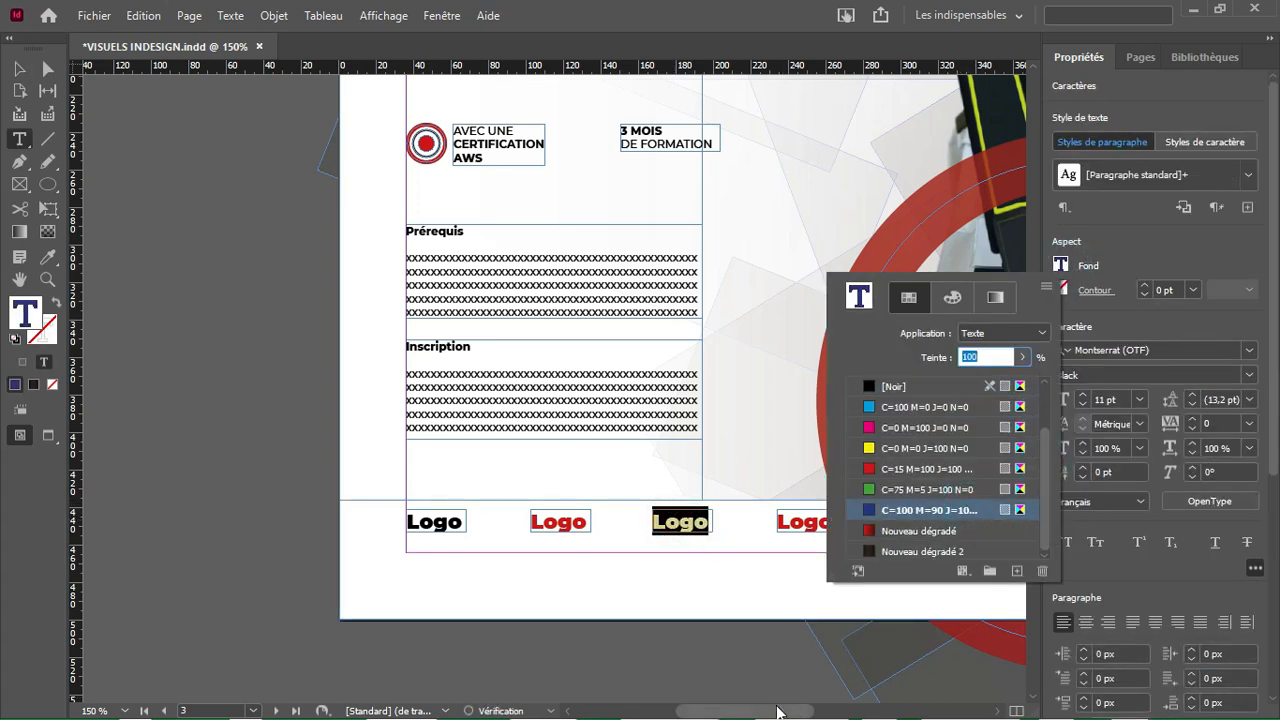
Step: Fill the fourth Logo's text with the yellow C=0 M=0 J=100 swatch and shift that colour to orange ffa707
double_click(808, 521)
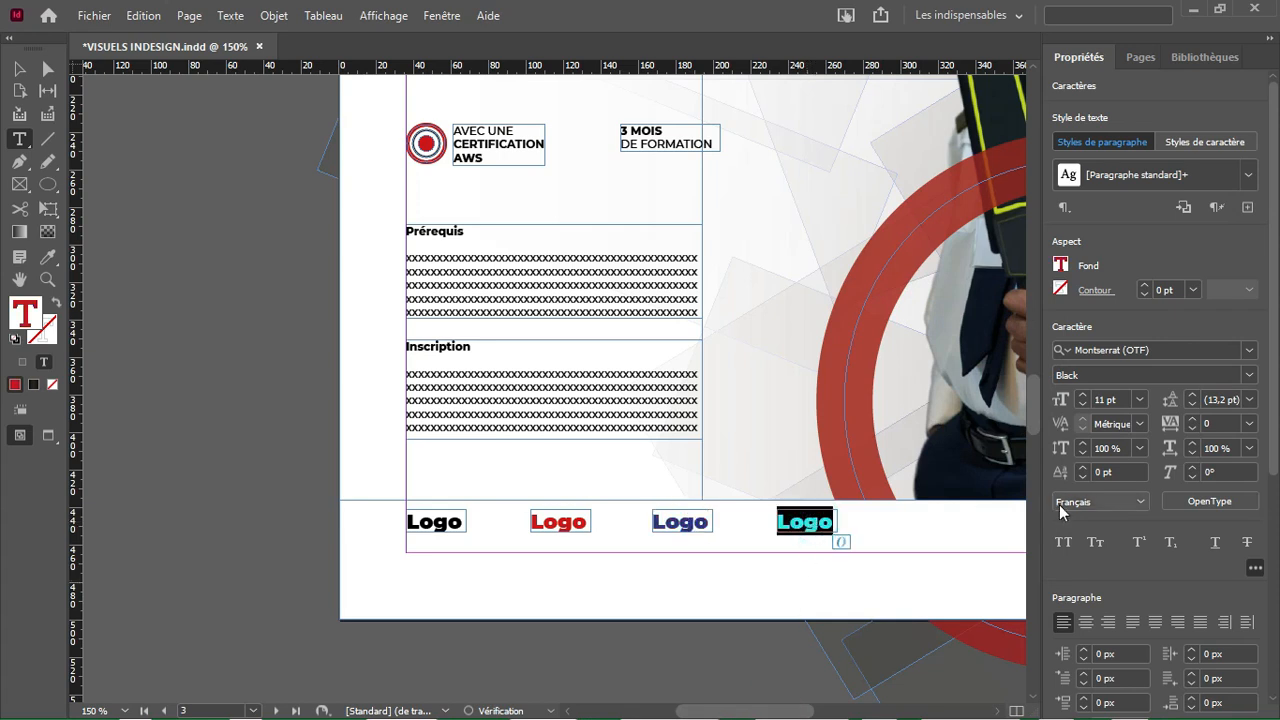
left_click(1064, 266)
left_click(966, 510)
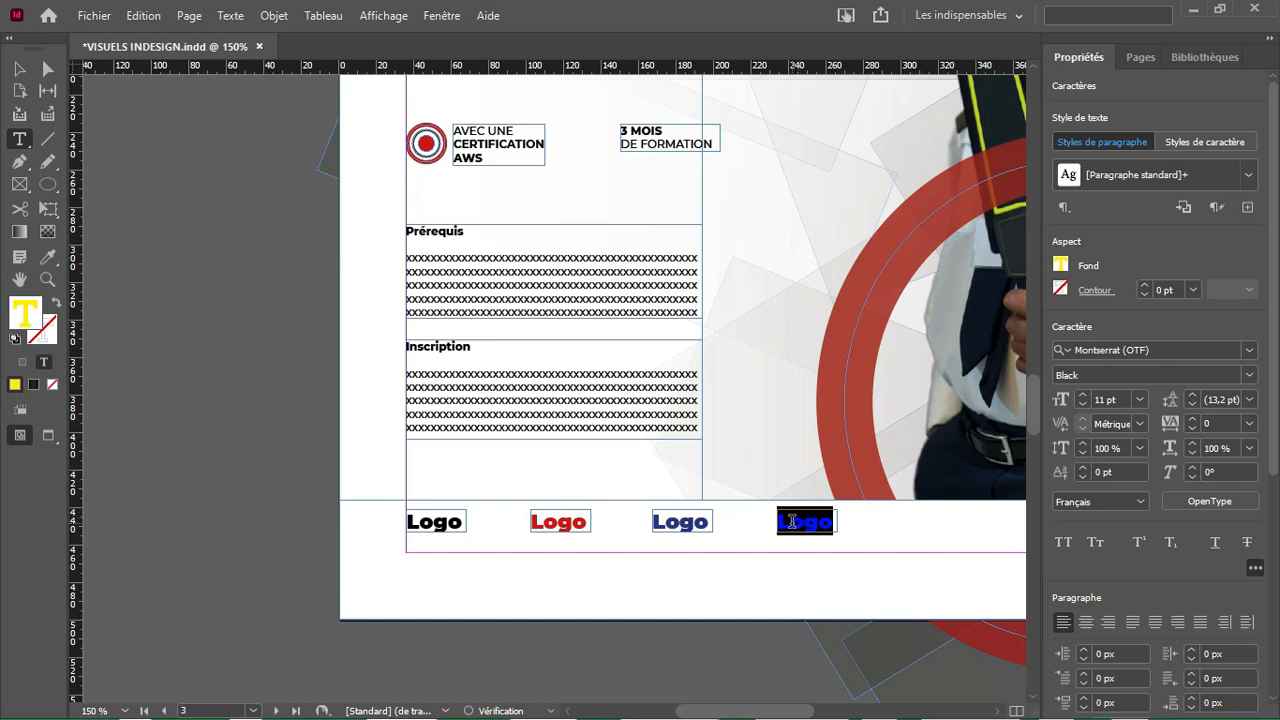
left_click(1065, 266)
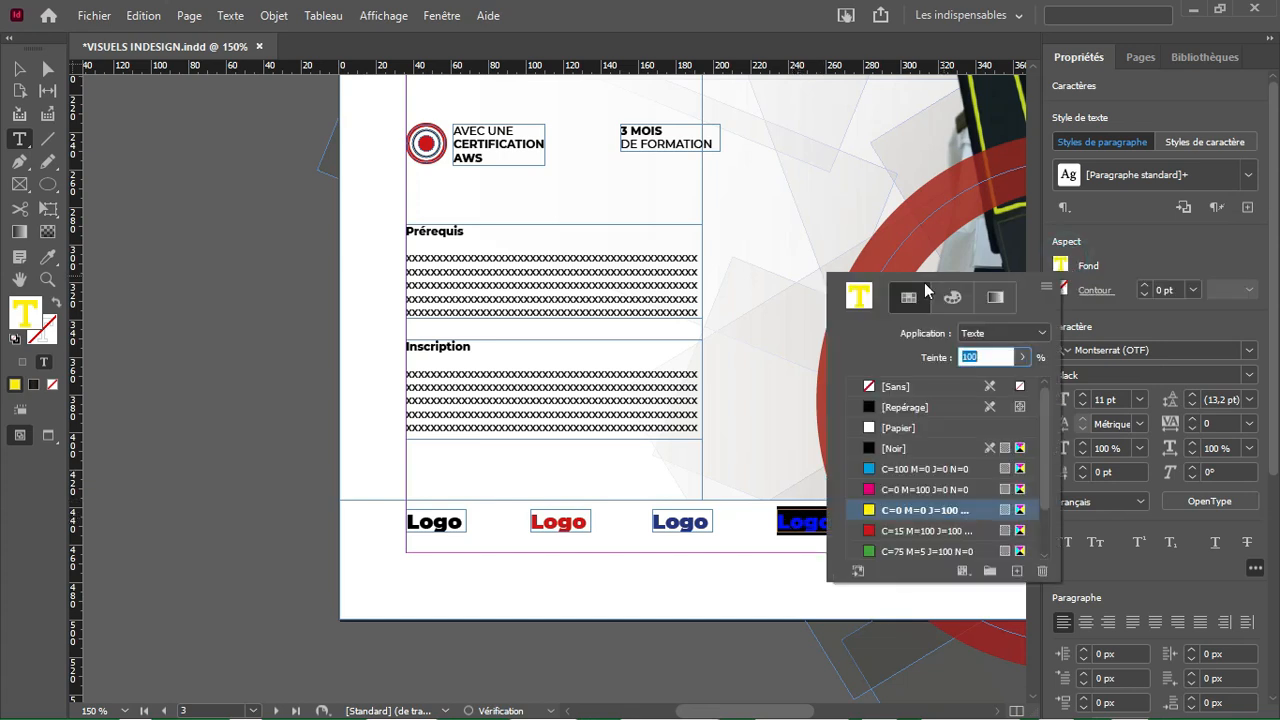
double_click(866, 296)
left_click(743, 320)
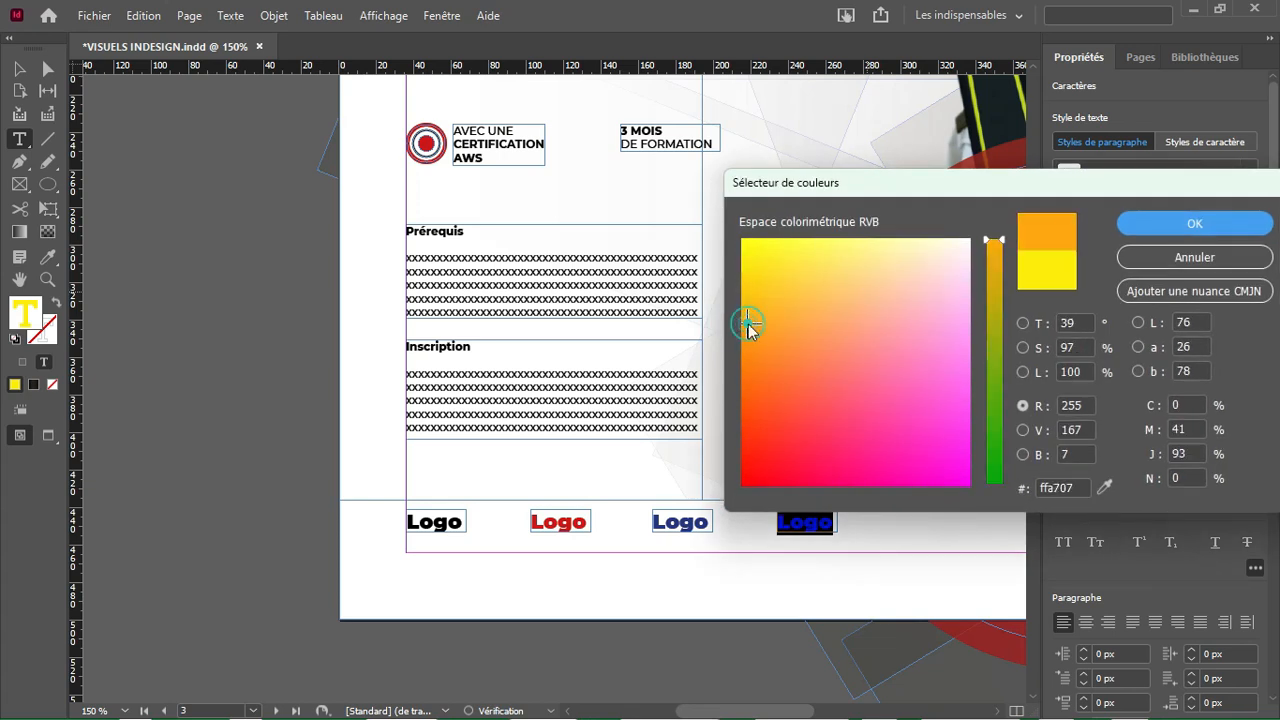
left_click(1175, 220)
left_click(805, 520)
key("Escape")
Step: Save the document and switch to preview mode to show the whole poster without frames and guides
left_click(188, 314)
key("ctrl+minus")
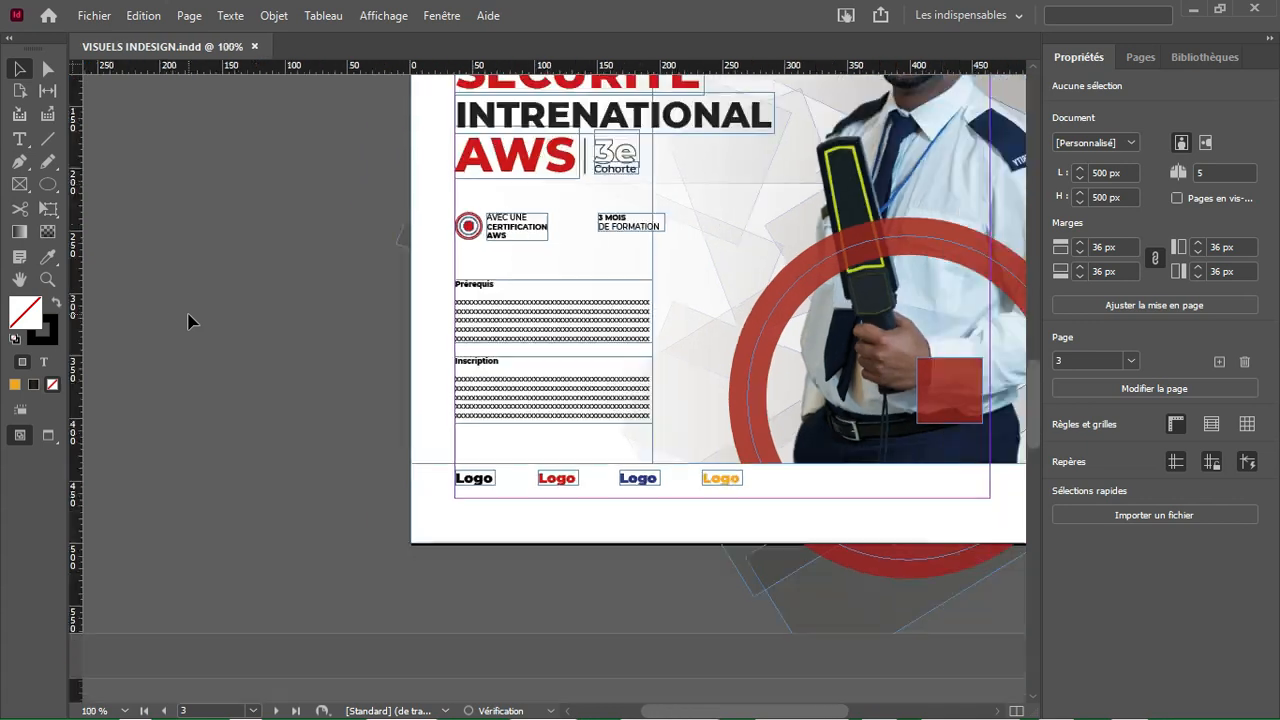
key("w")
key("ctrl+minus")
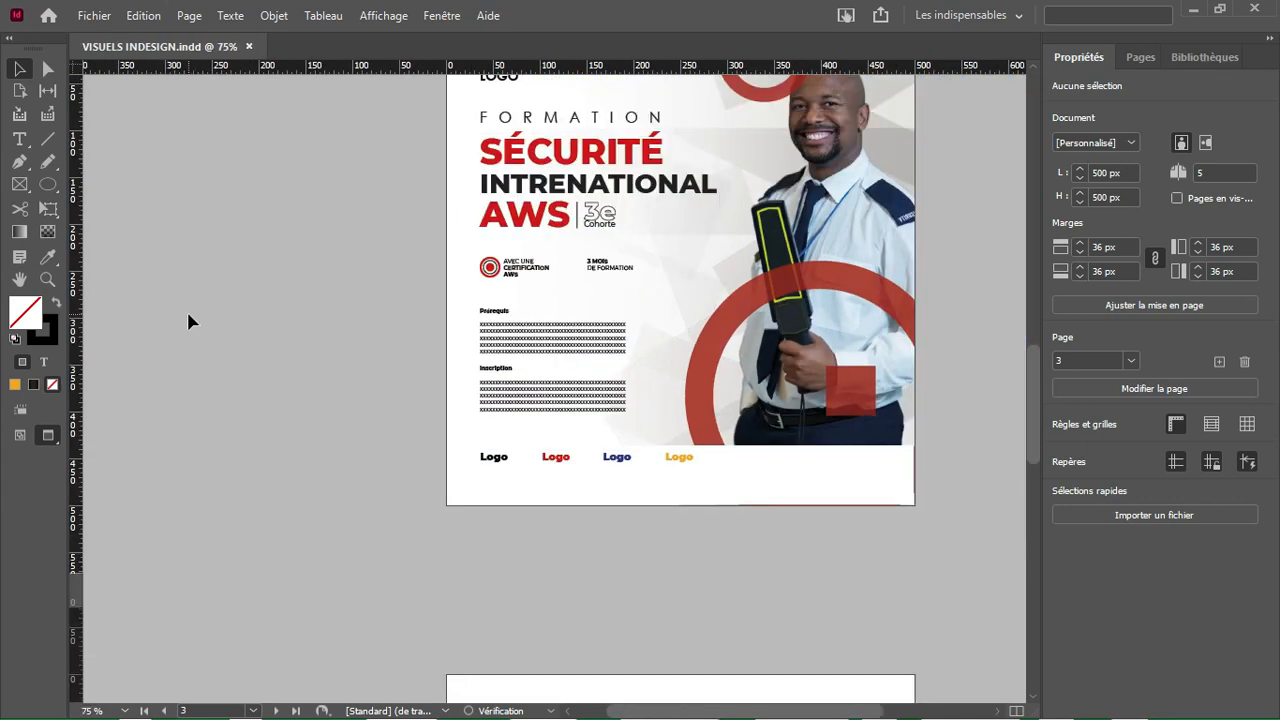
mouse_move(1035, 389)
left_mouse_down()
mouse_move(1035, 354)
mouse_move(1035, 374)
left_mouse_up()
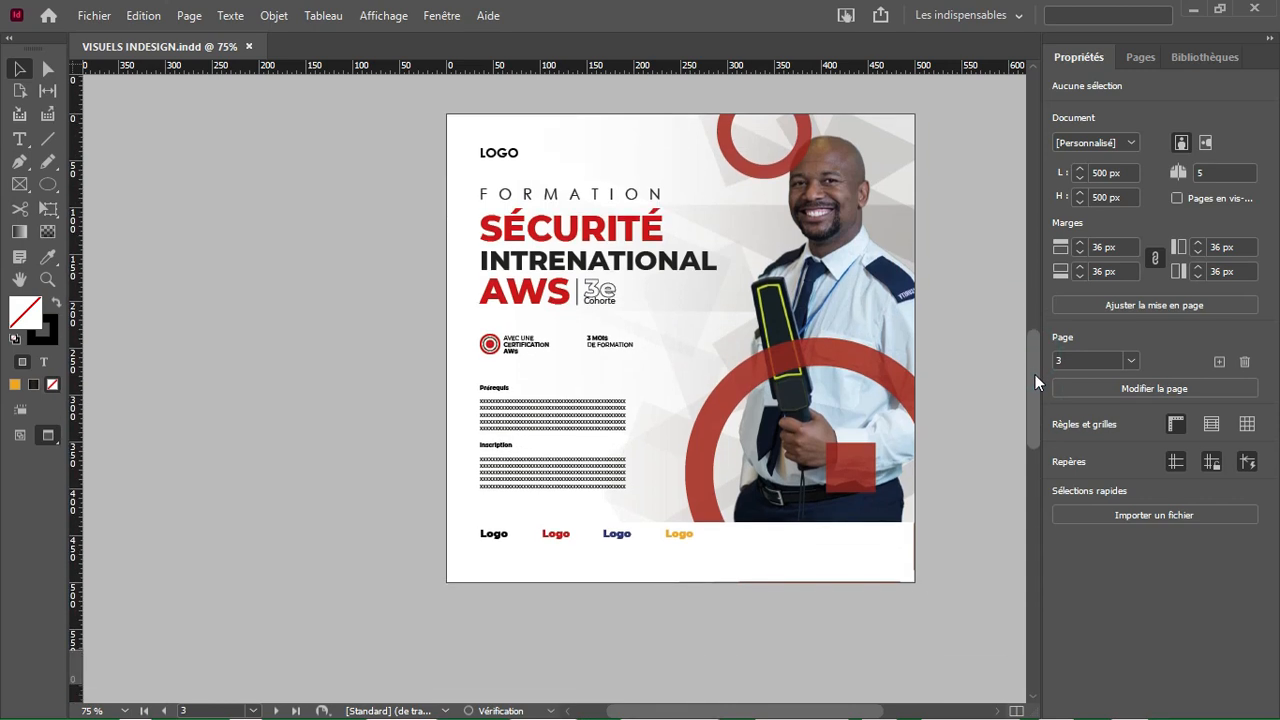